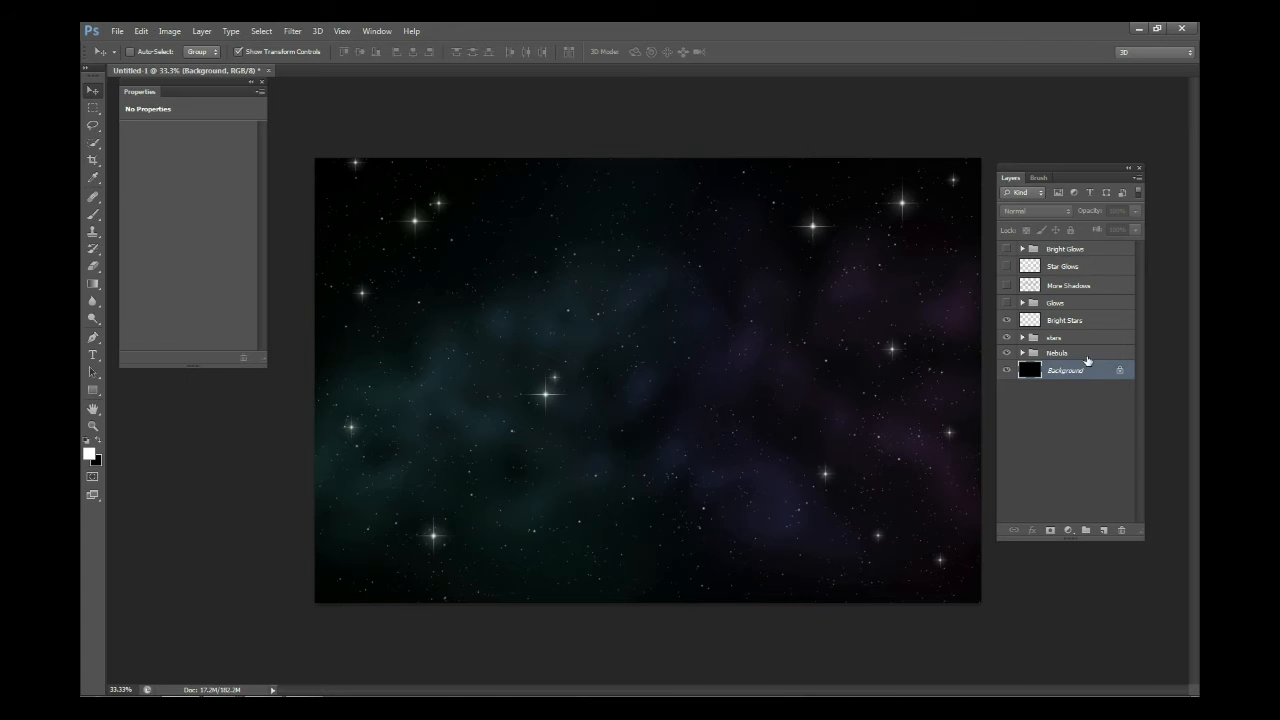
Show the hidden Glows, More Shadows, Star Glows and Bright Glows layers to view the complete nebula artwork
click(1007, 302)
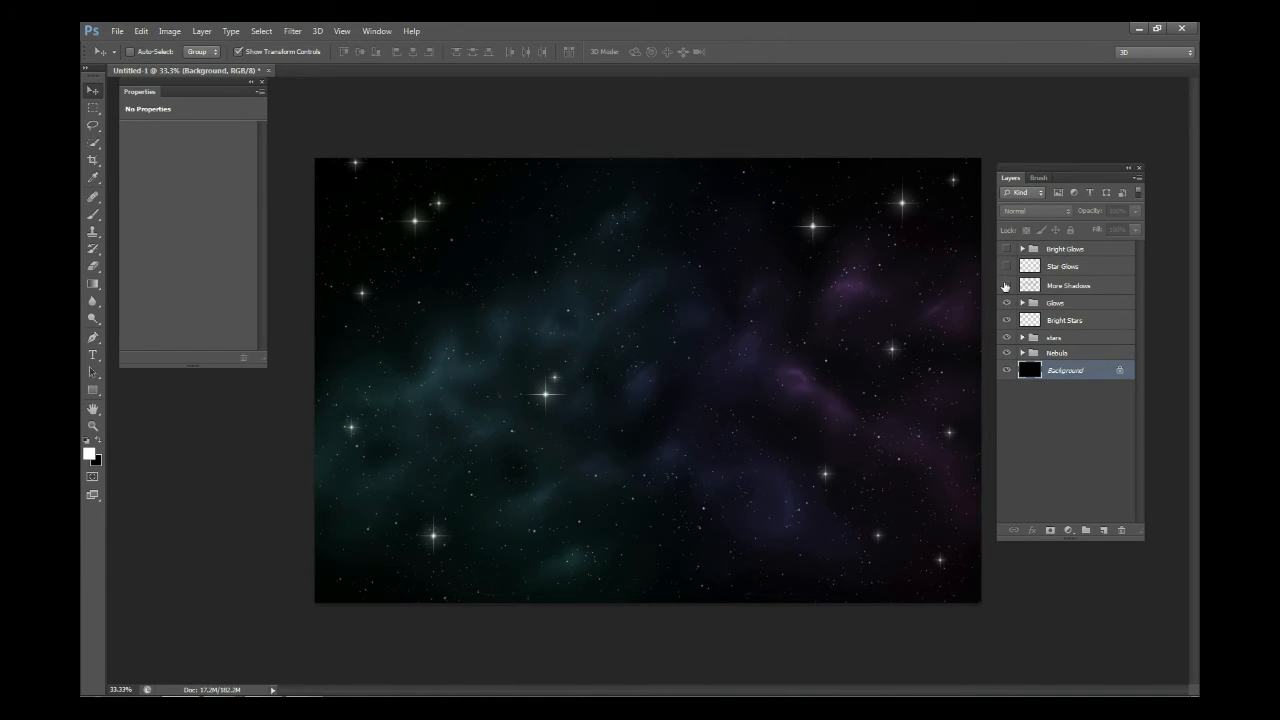
click(1006, 286)
click(1007, 266)
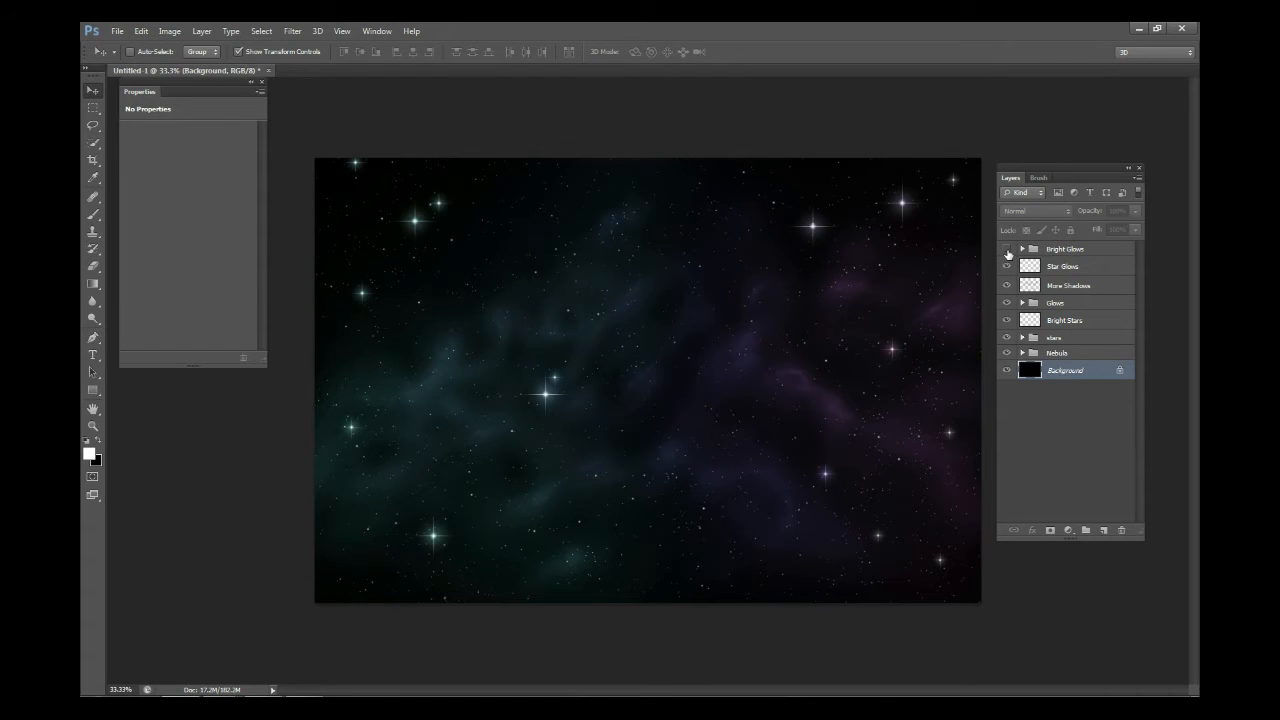
click(1007, 250)
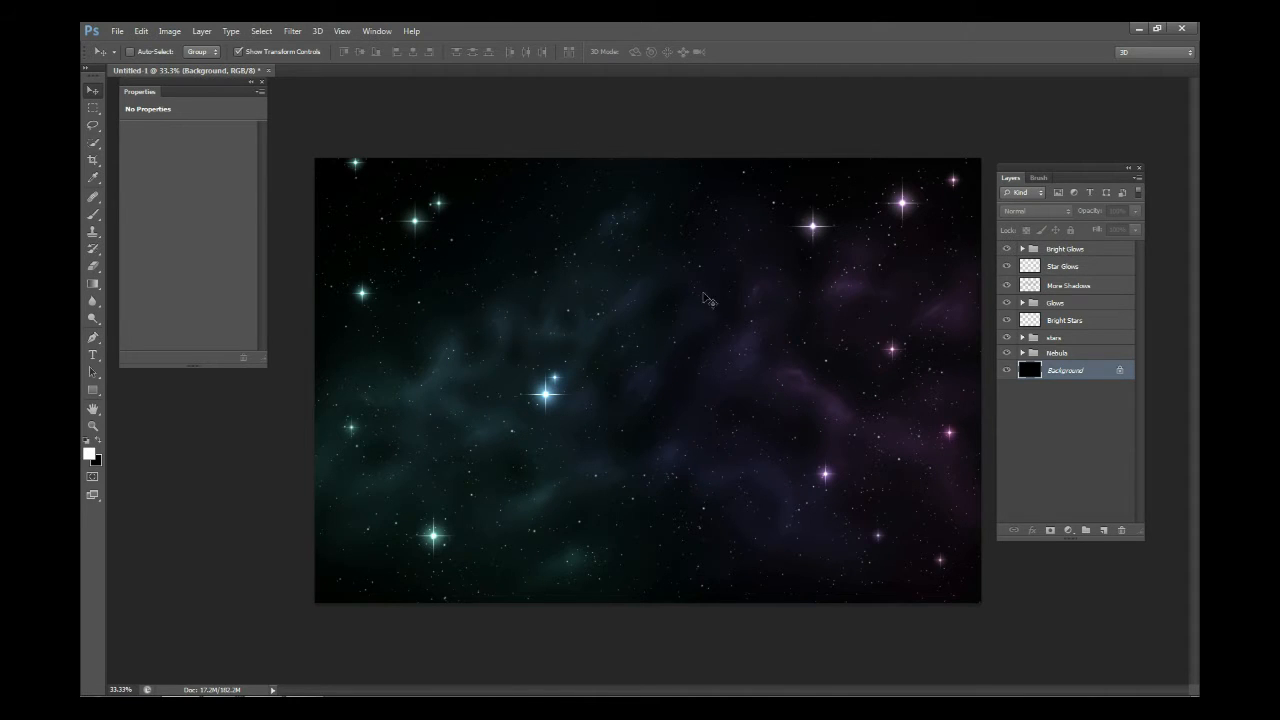
Activate the Brush tool and pick a soft round brush preset
click(93, 214)
right_click(570, 283)
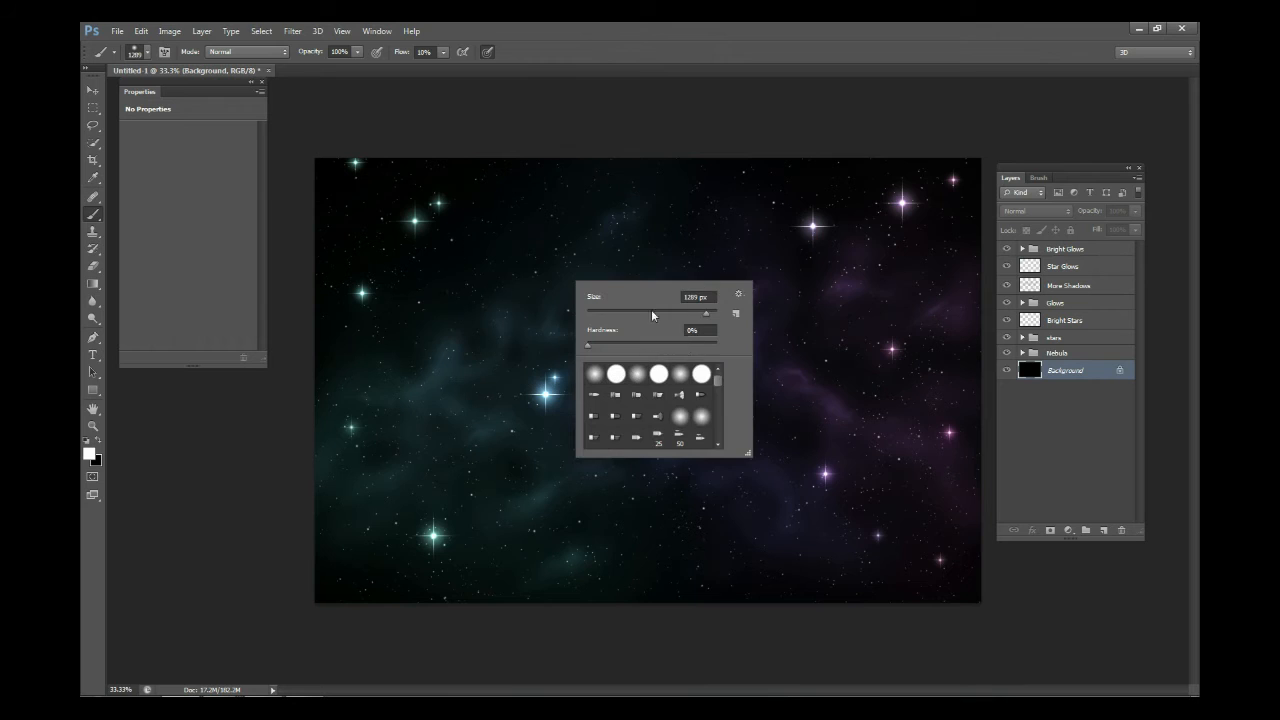
click(680, 375)
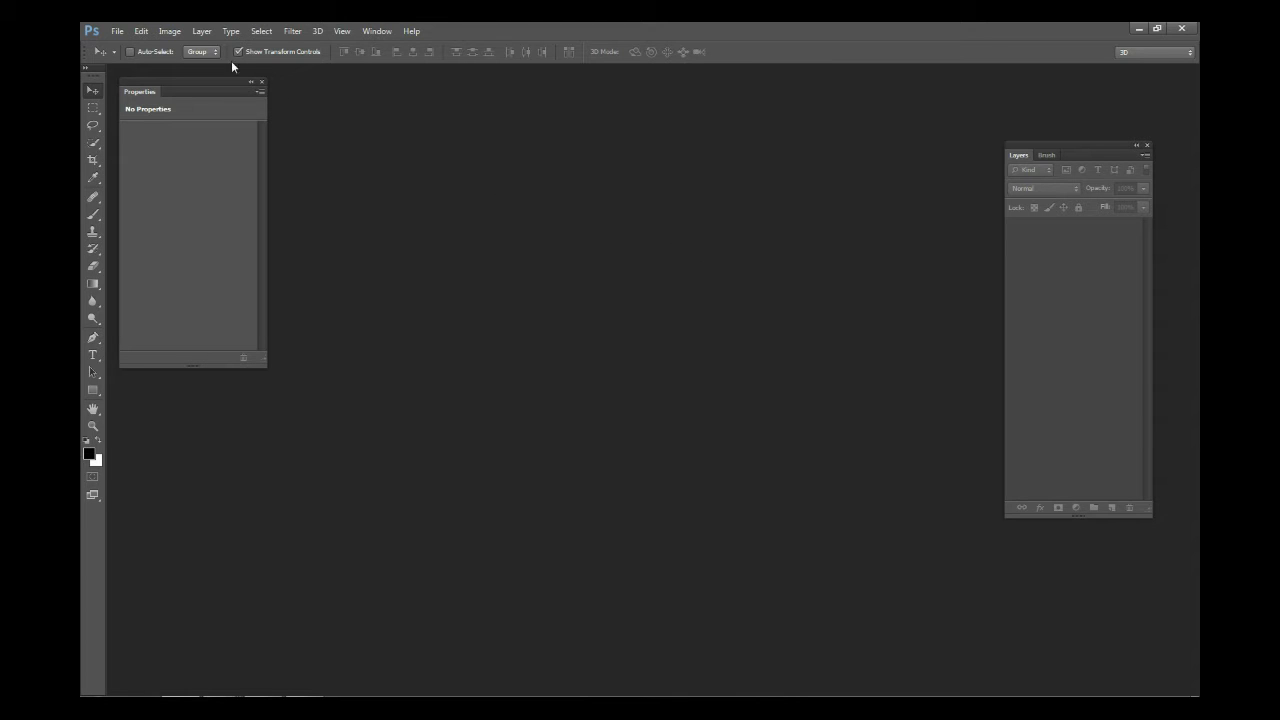
Create a new RGB document 3000 pixels wide and 2000 pixels high
click(117, 31)
click(120, 44)
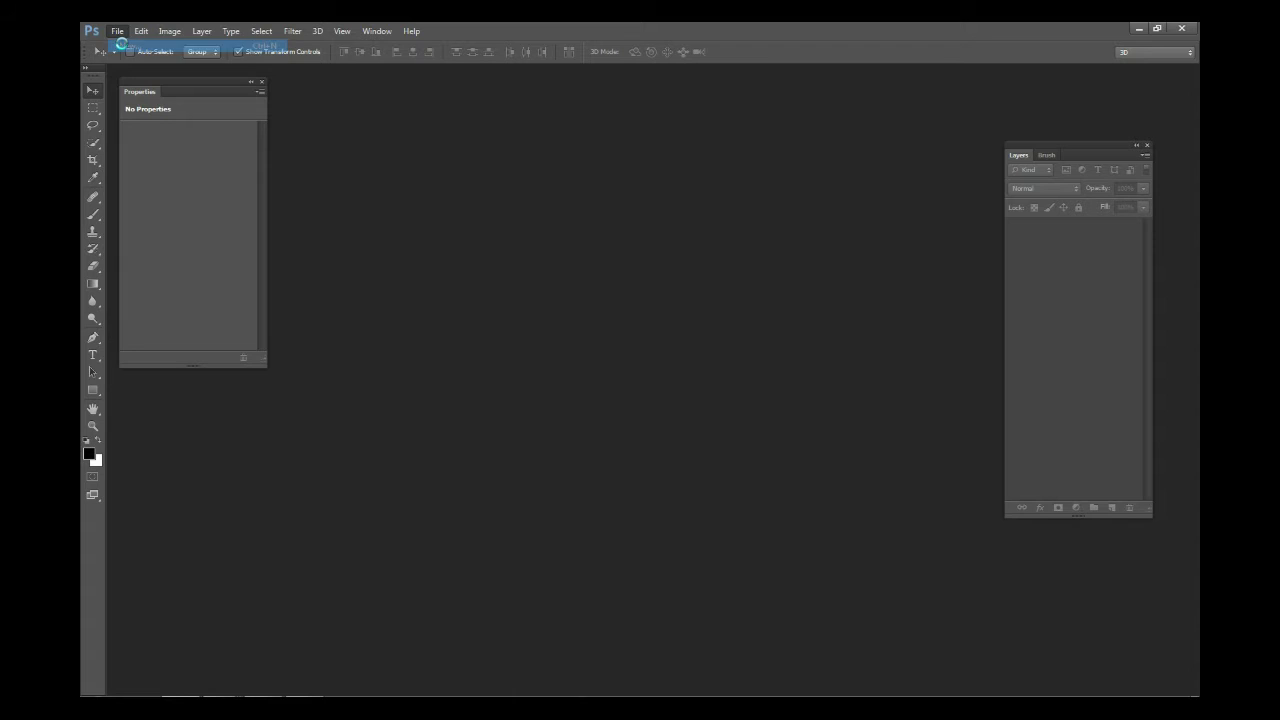
double_click(600, 247)
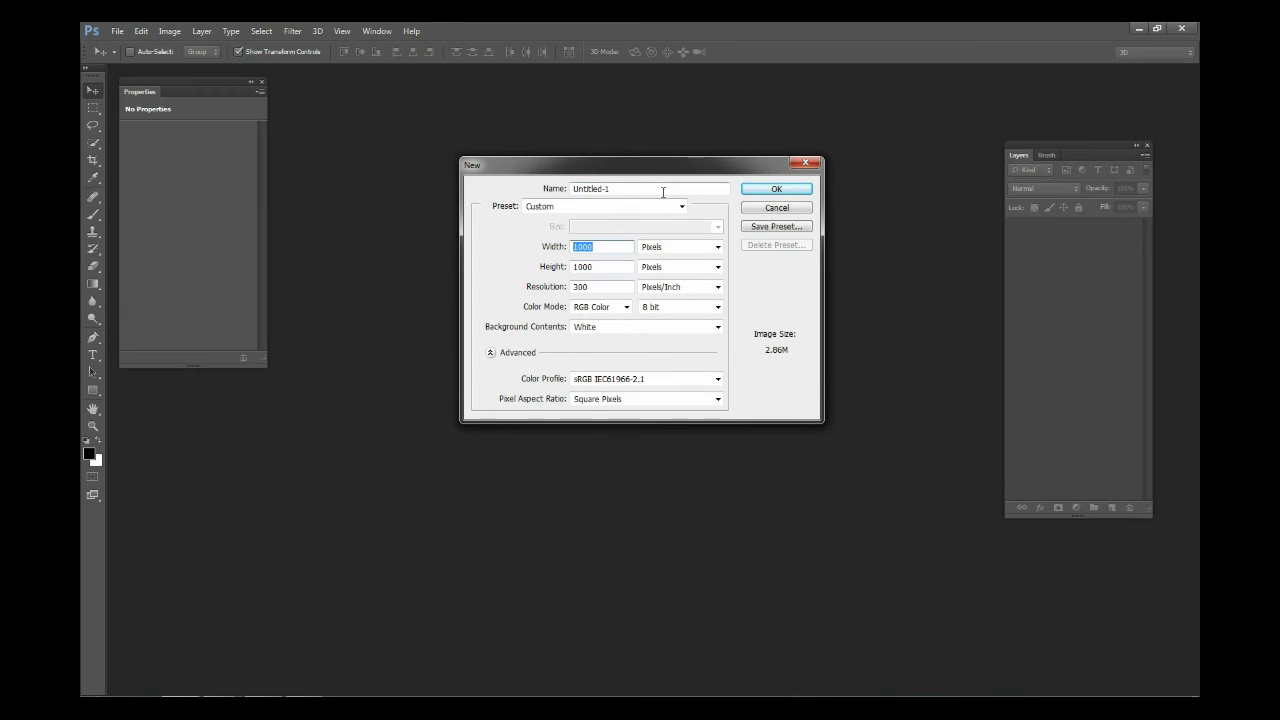
text(3000)
double_click(606, 266)
text(2000)
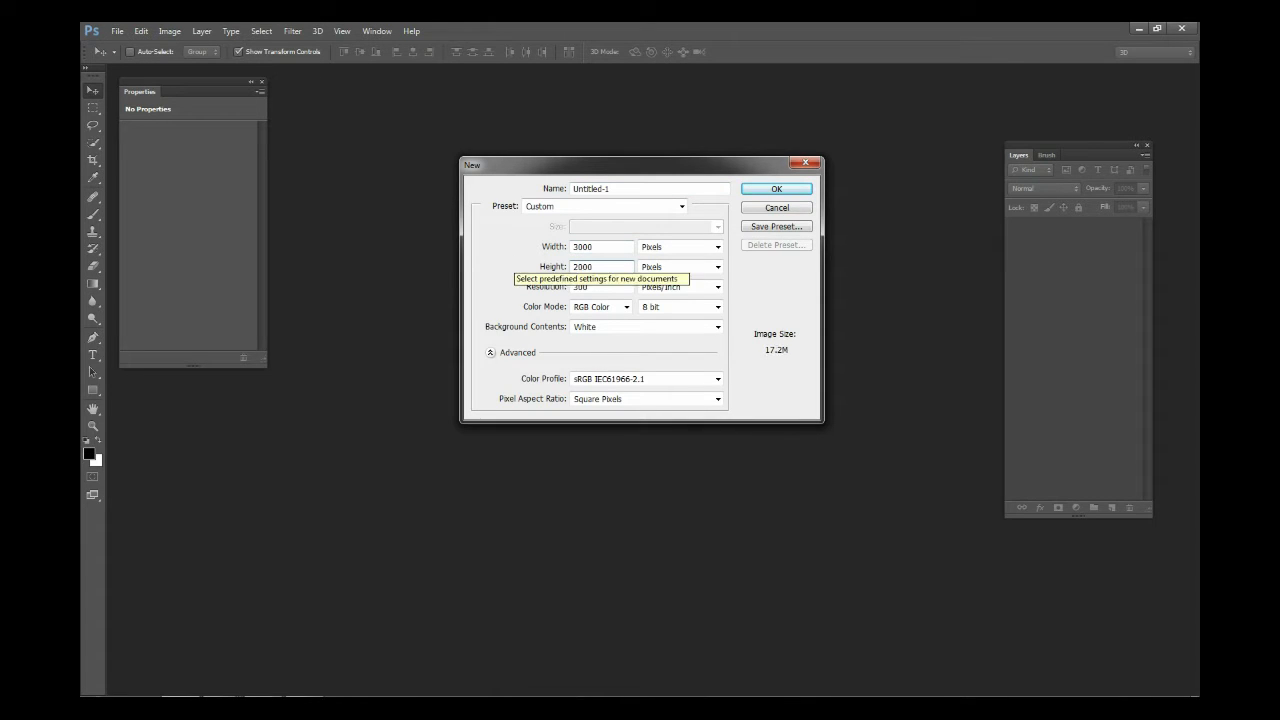
key(Return)
Fill the Background layer with the black foreground colour
drag(1022, 150, 1025, 144)
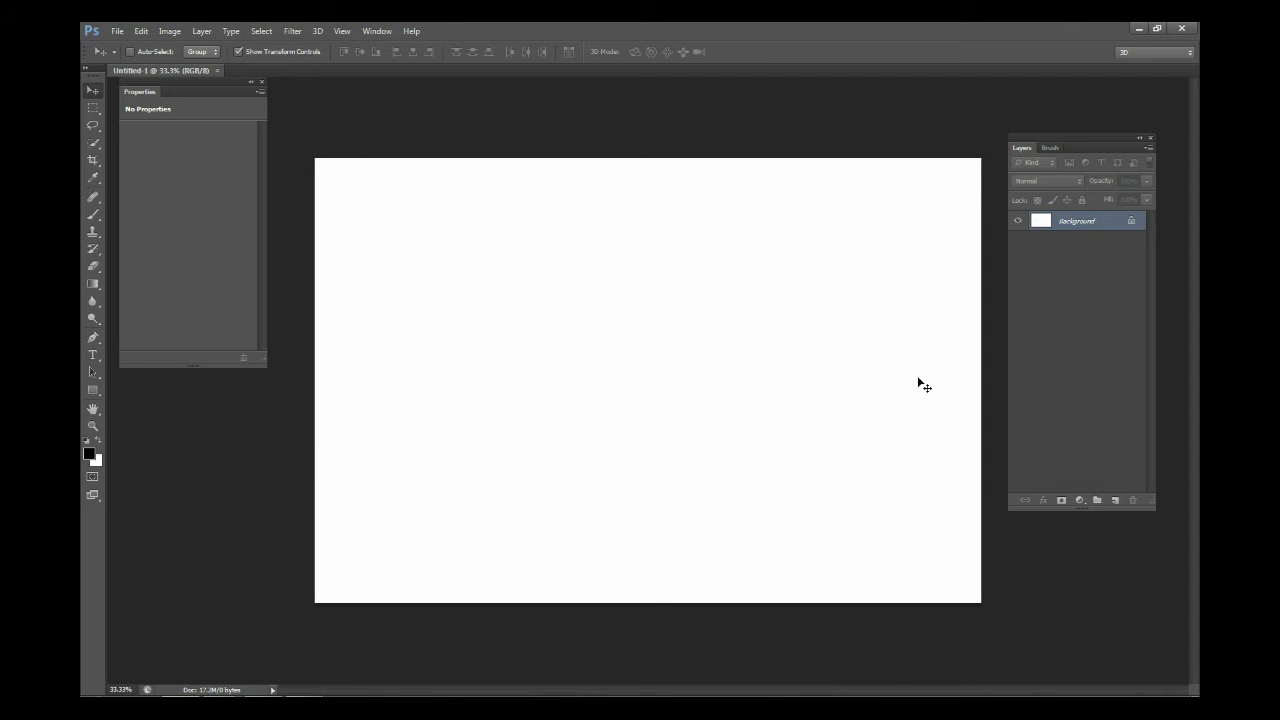
key(alt+BackSpace)
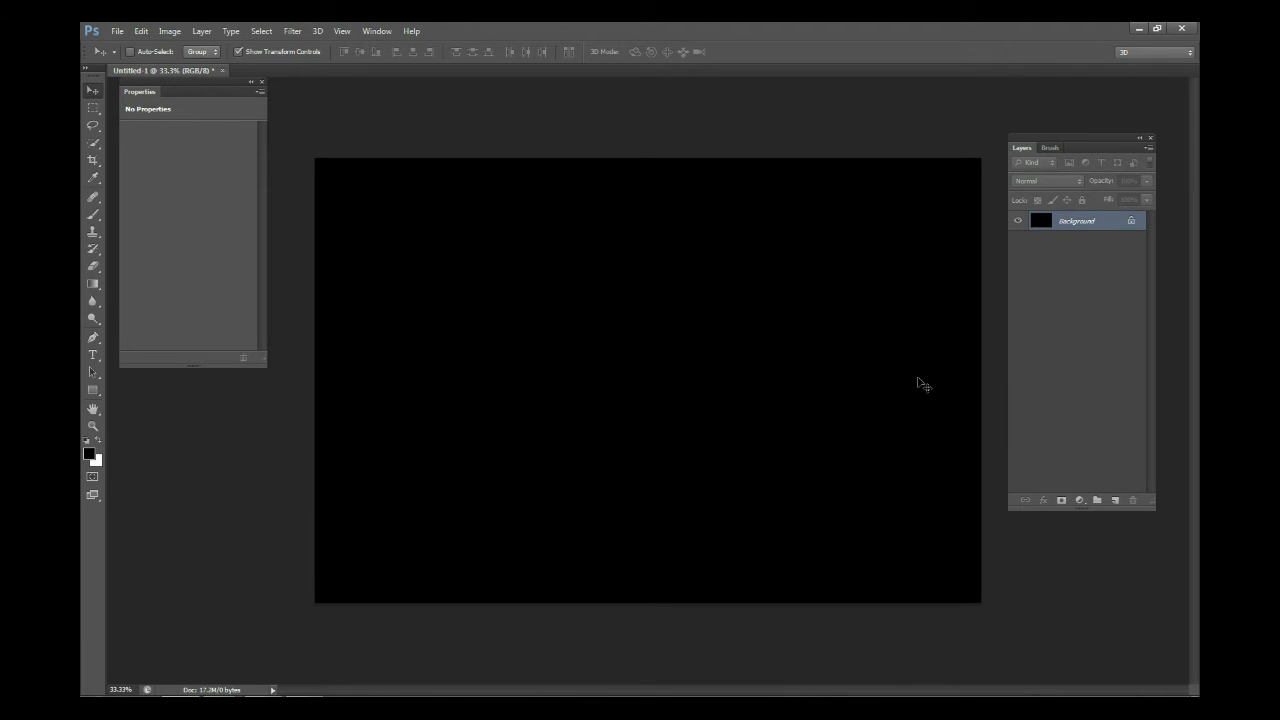
drag(1047, 141, 1035, 150)
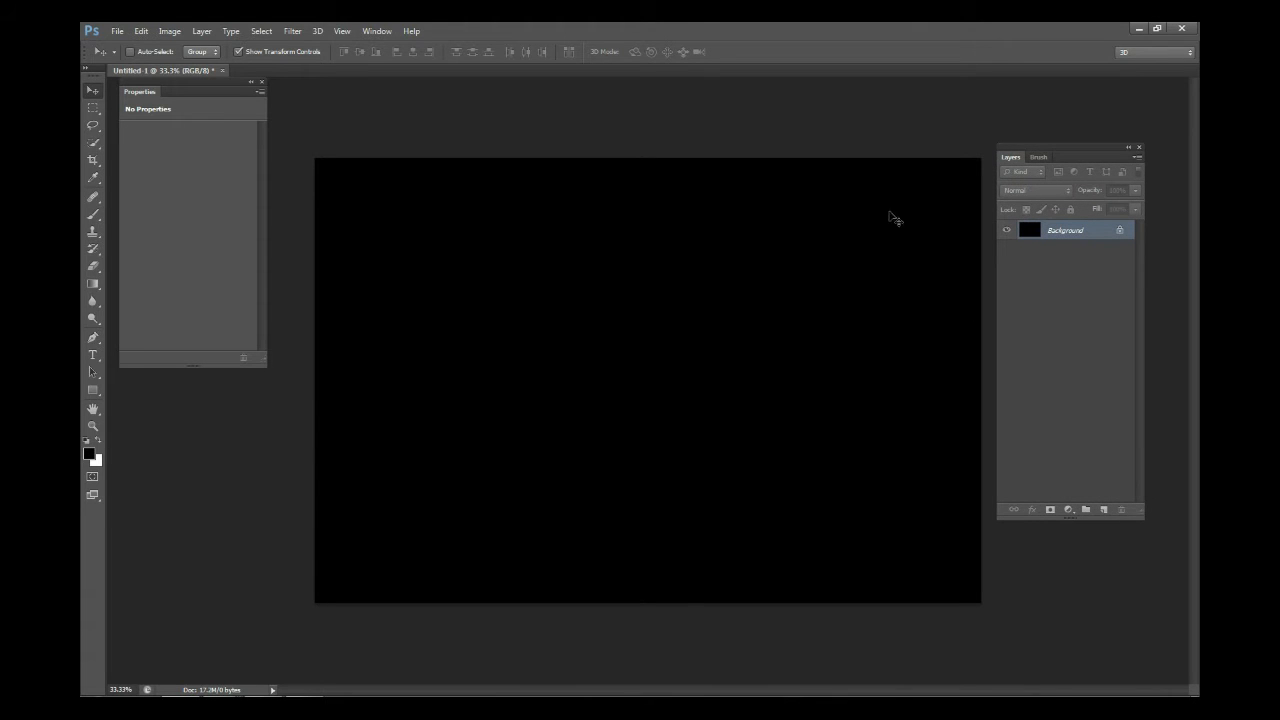
Add a new layer above the Background and name it "Small Stars"
click(1106, 511)
double_click(1060, 232)
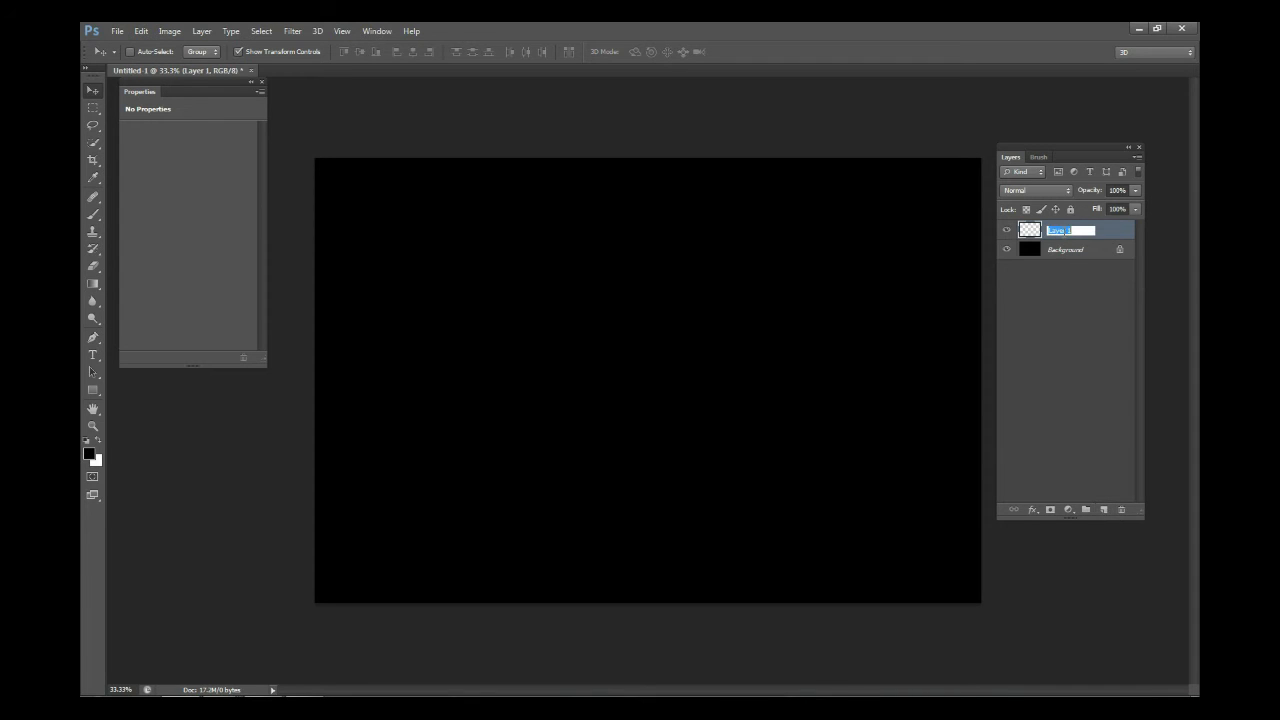
text(Small Stars)
key(Return)
Choose a soft round preset for the Brush tool and set the foreground colour to white (ffffff)
click(93, 216)
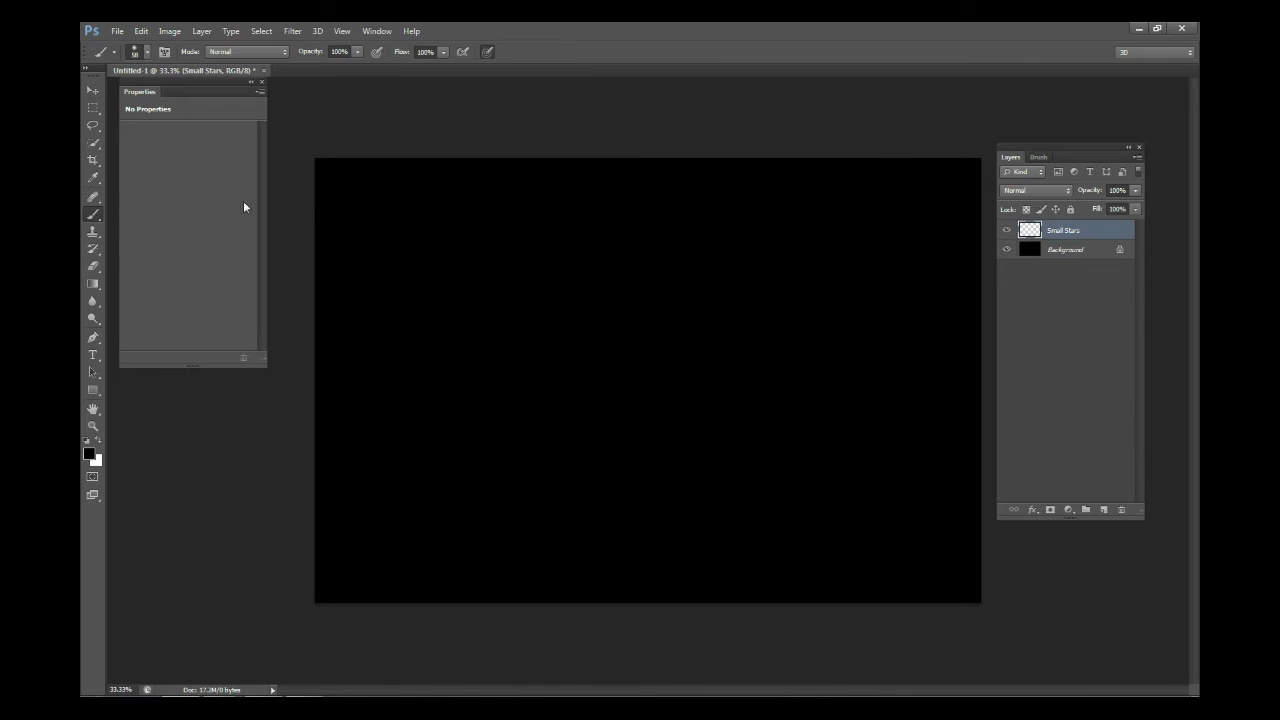
right_click(438, 275)
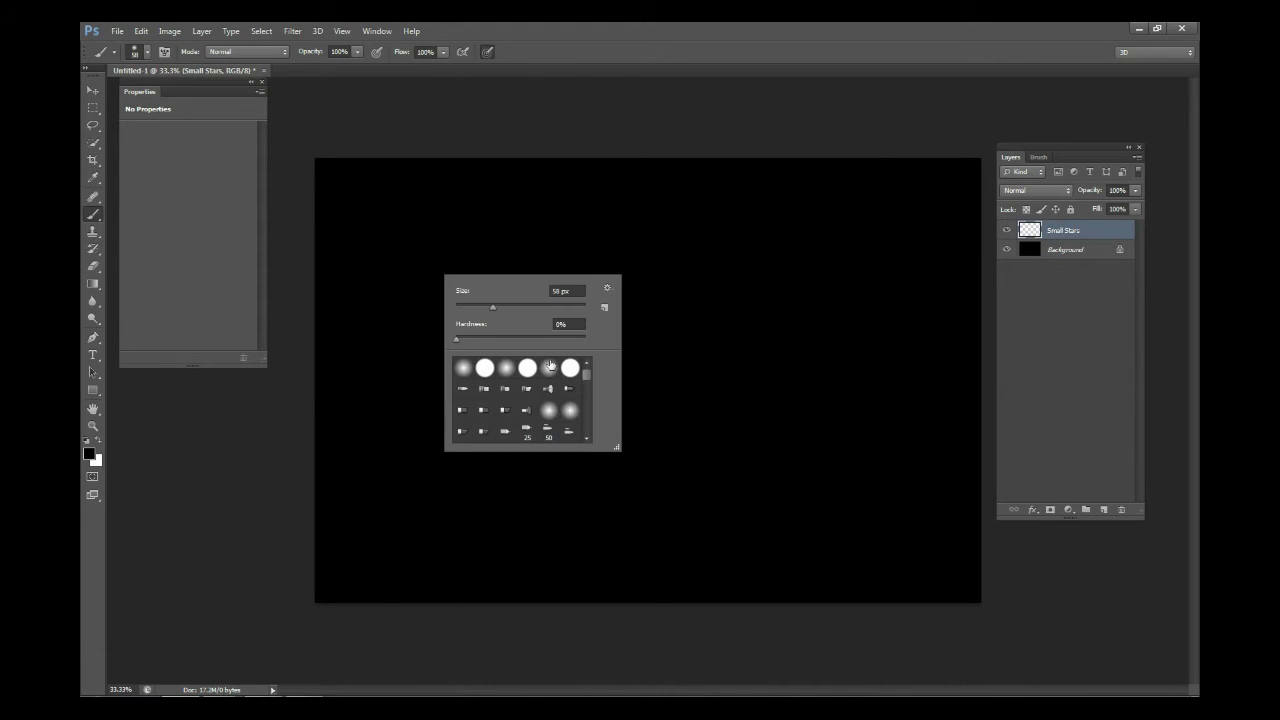
click(548, 375)
click(89, 453)
click(339, 424)
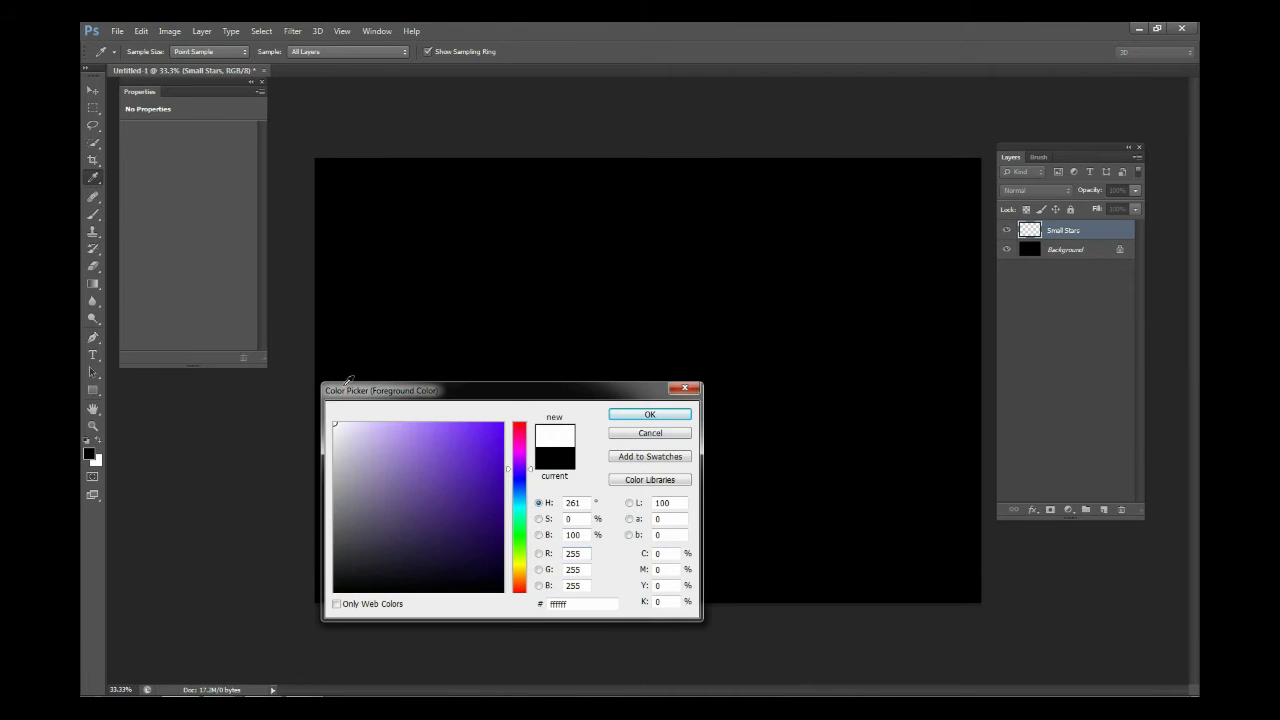
click(647, 415)
Try painting a few scattered star dots on the Small Stars layer with a 9 px brush
right_click(518, 230)
mouse_move(573, 261)
mouse_down()
mouse_move(594, 271)
mouse_move(542, 266)
mouse_up()
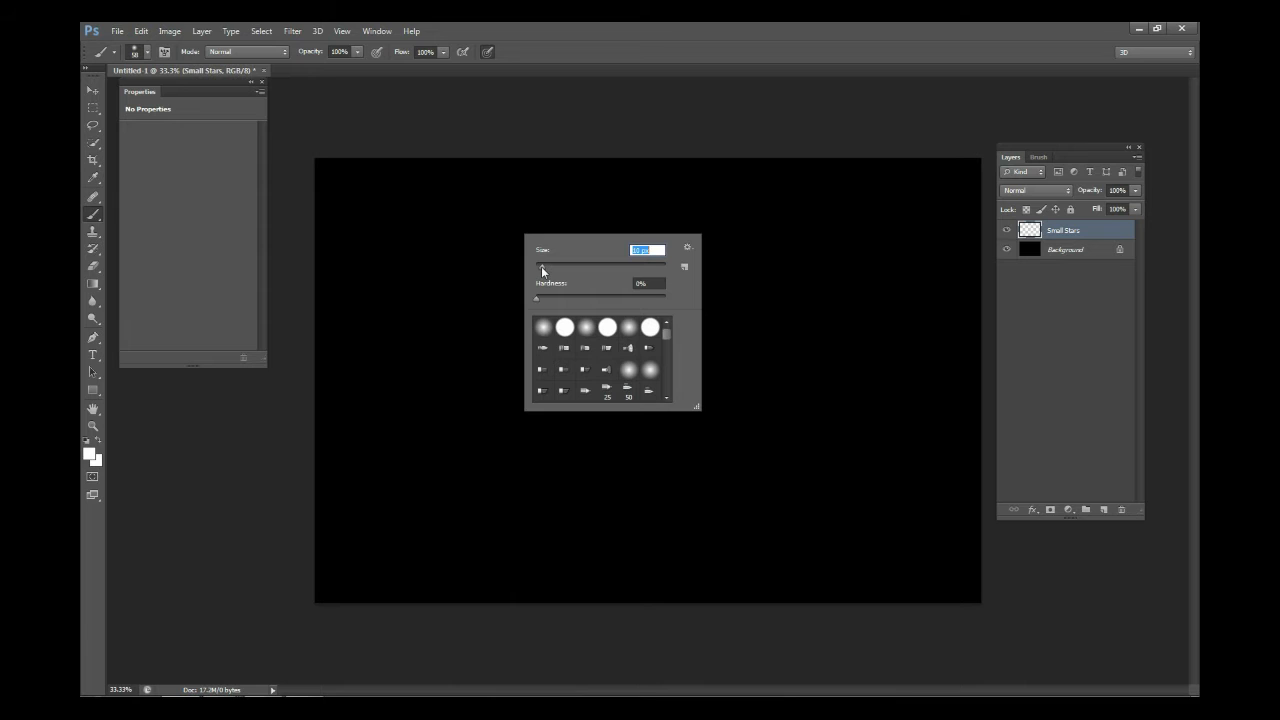
click(358, 200)
click(427, 264)
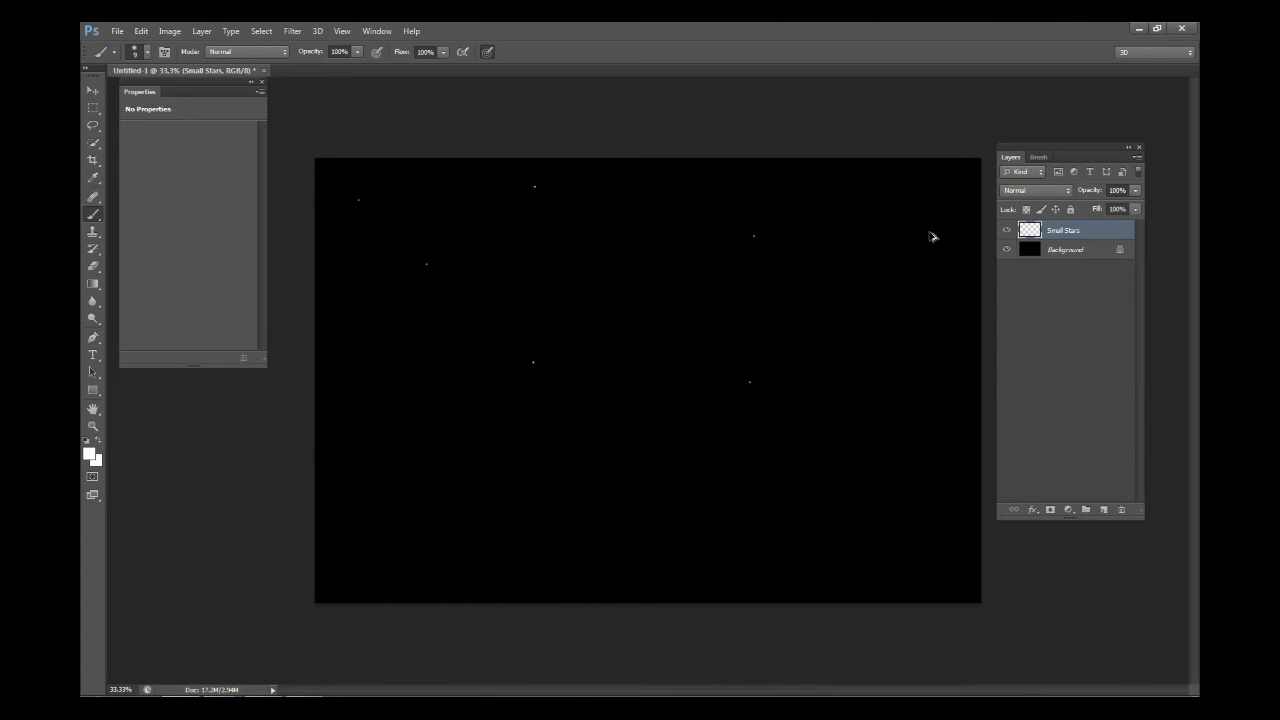
key(ctrl+z)
drag(1037, 147, 1041, 153)
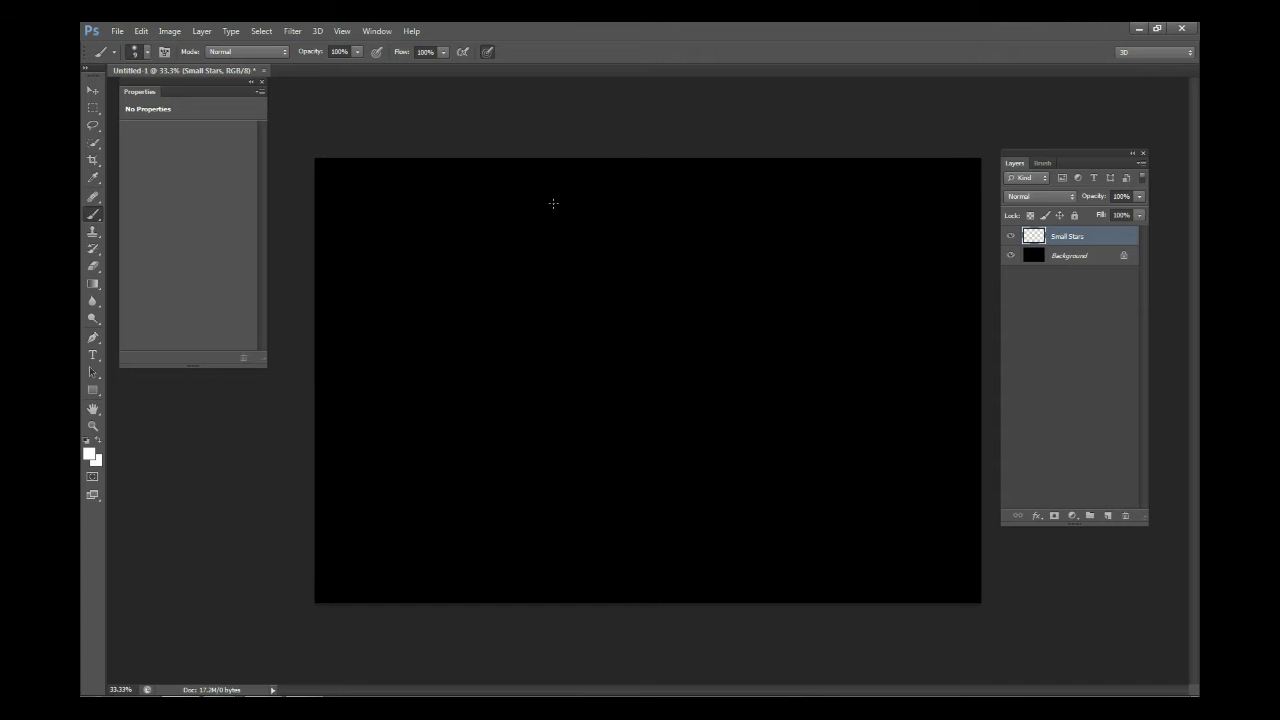
Create a second new document measuring 1000 by 1000 pixels for making a custom brush
click(117, 31)
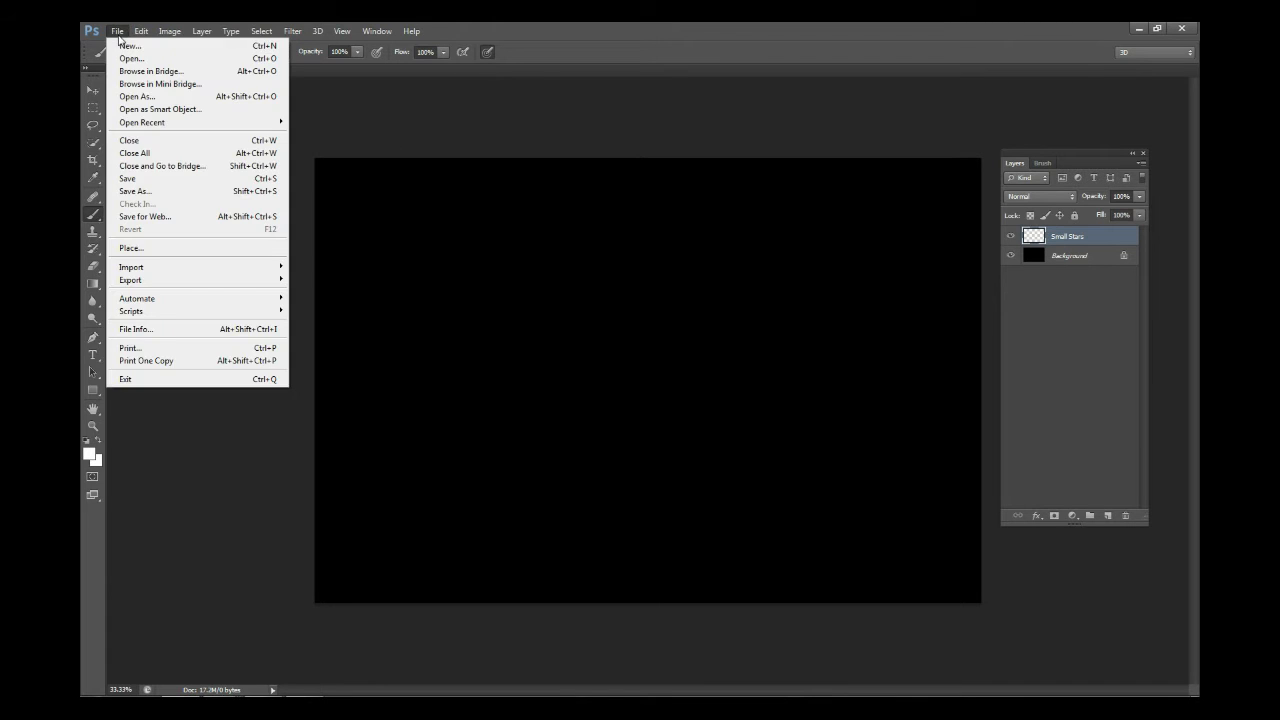
click(124, 44)
drag(603, 251, 505, 250)
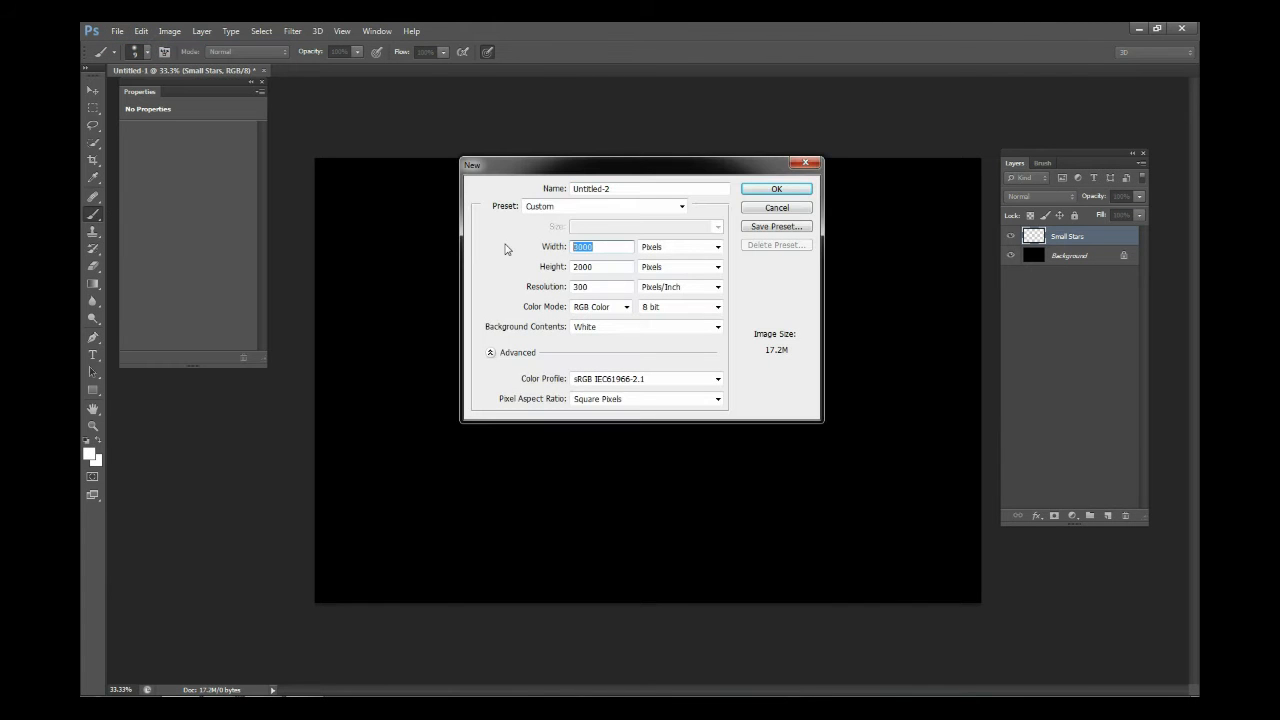
text(1000)
key(Tab)
key(Tab)
text(1000)
key(Return)
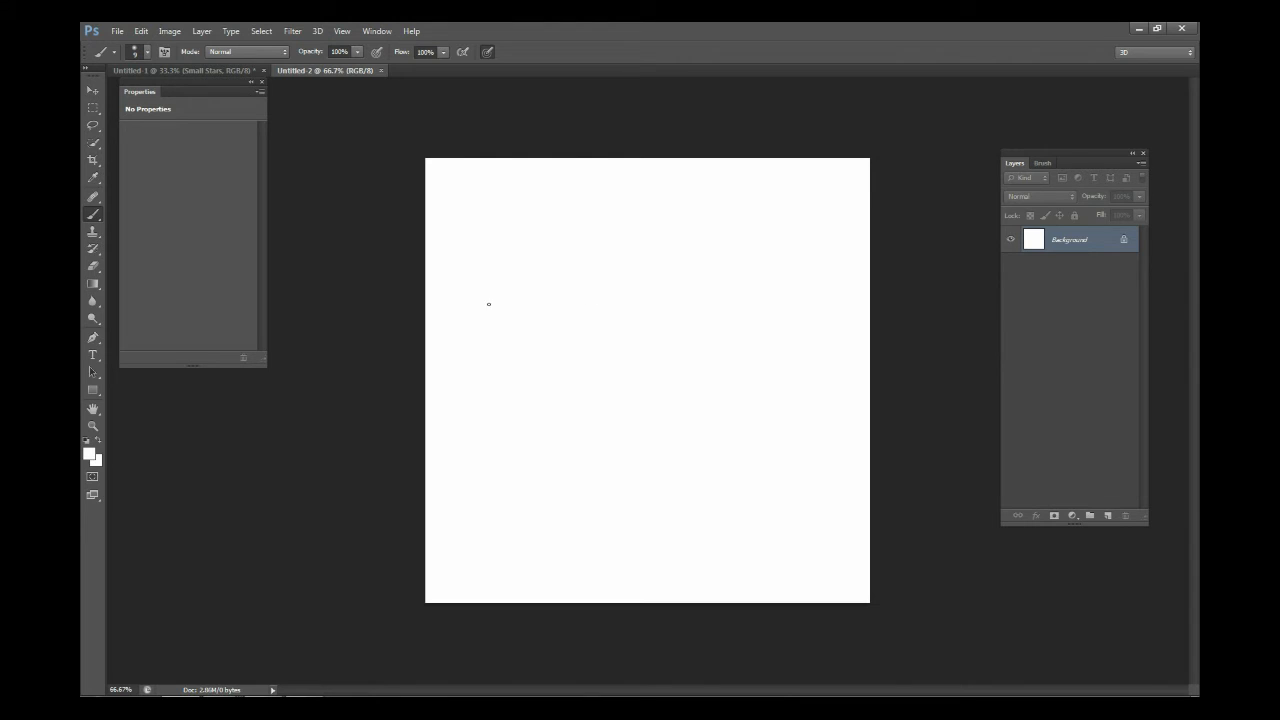
Set the foreground colour to black (000000)
click(90, 454)
click(405, 518)
drag(405, 518, 306, 623)
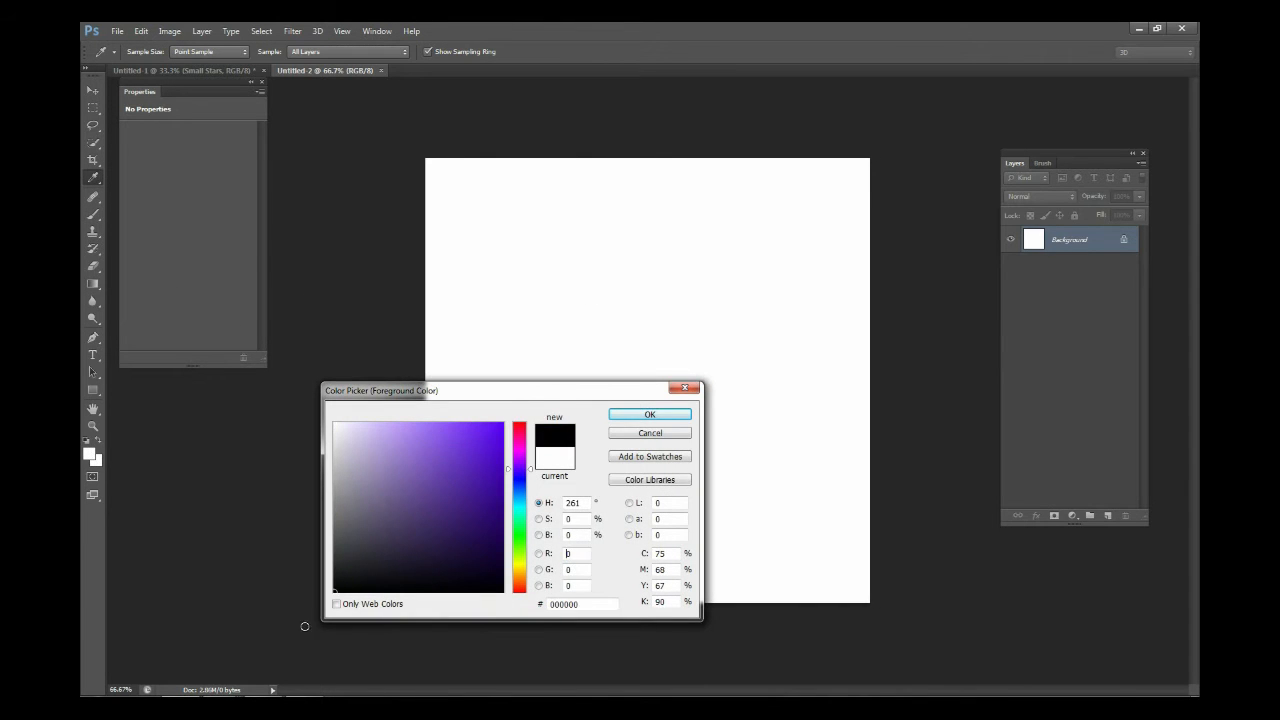
click(650, 414)
Set the brush size to 60 px and paint one soft dot near the canvas's lower-right corner
right_click(633, 263)
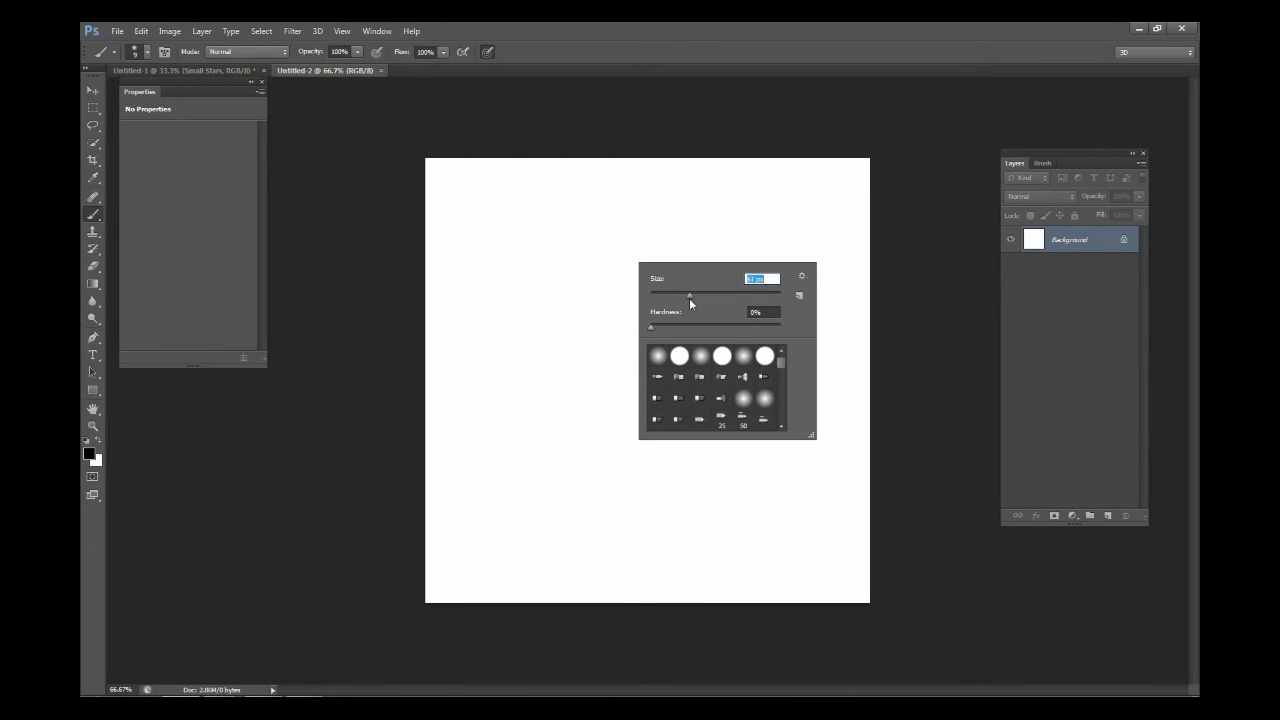
click(770, 280)
double_click(768, 278)
text(60)
key(Return)
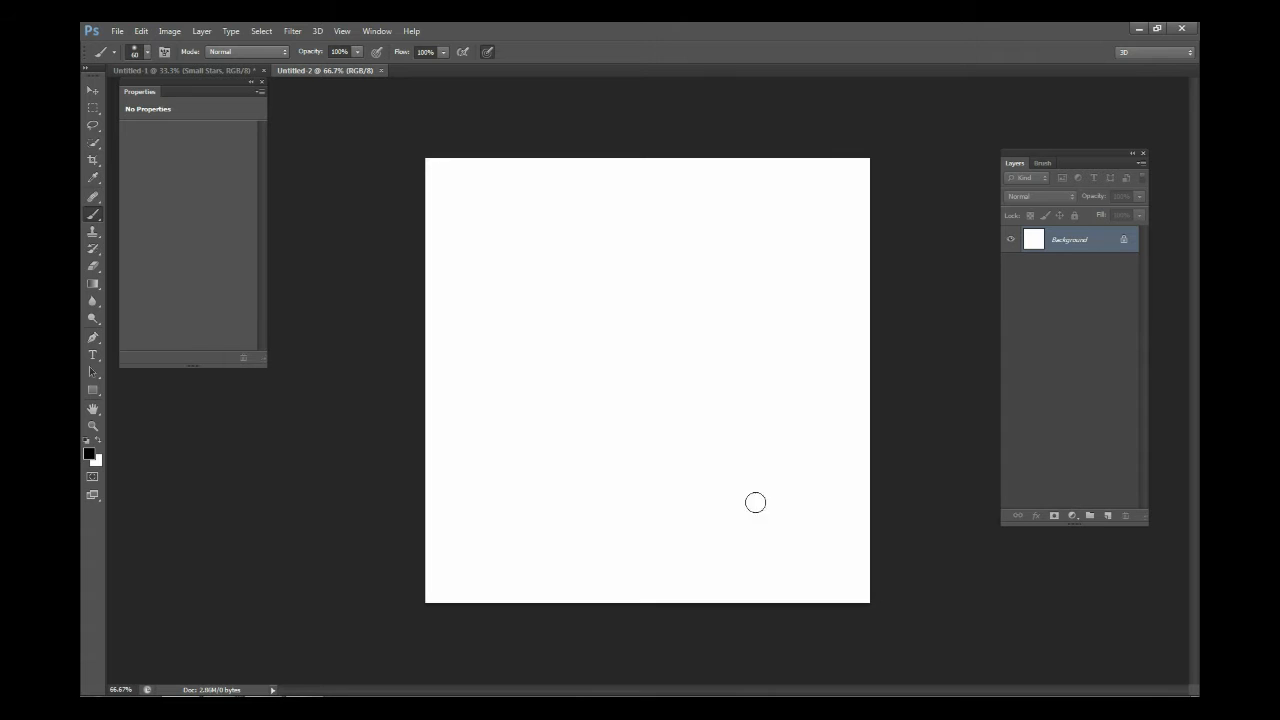
drag(1047, 153, 1032, 150)
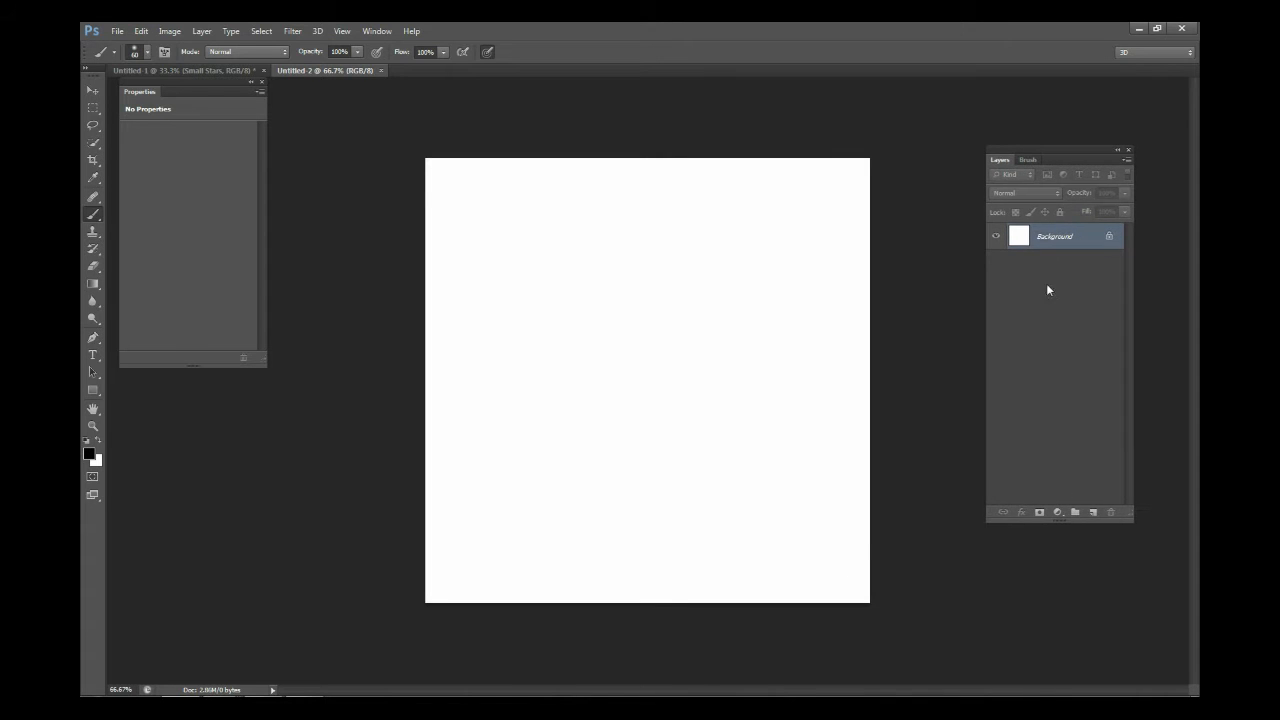
click(841, 576)
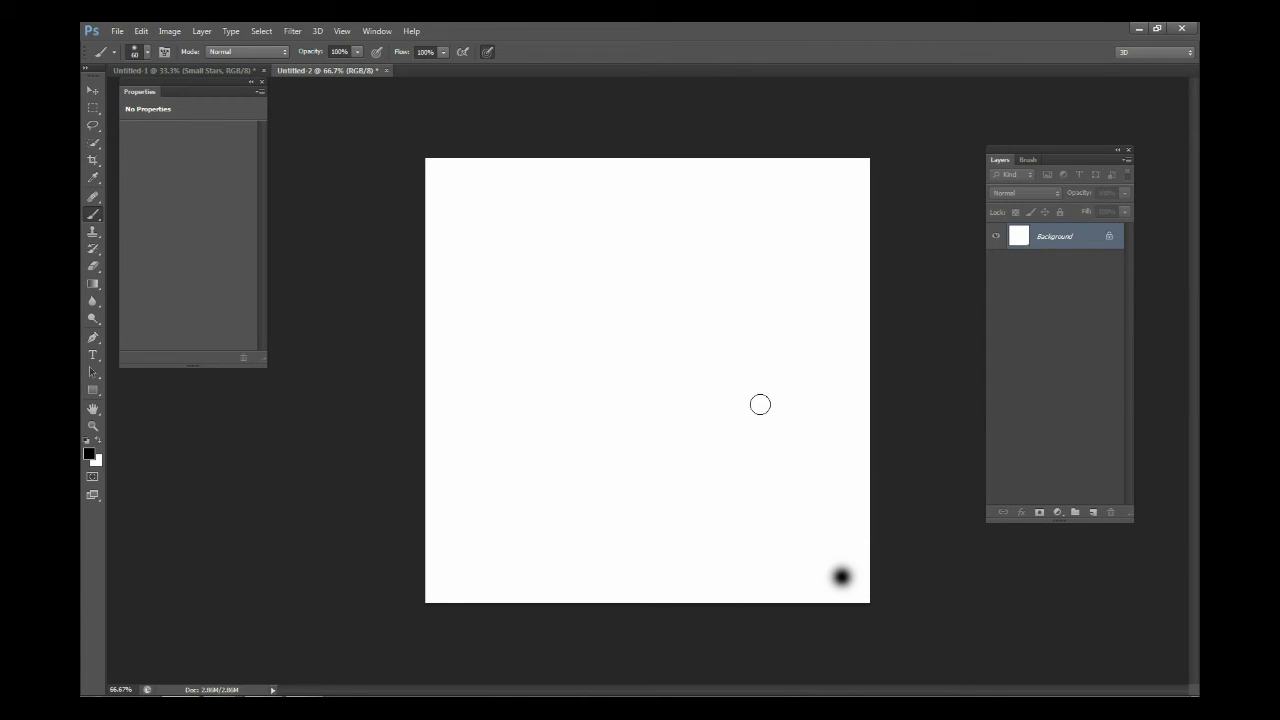
Reduce the brush size to 4 px and paint a tiny dot near the canvas's upper-left corner
right_click(635, 213)
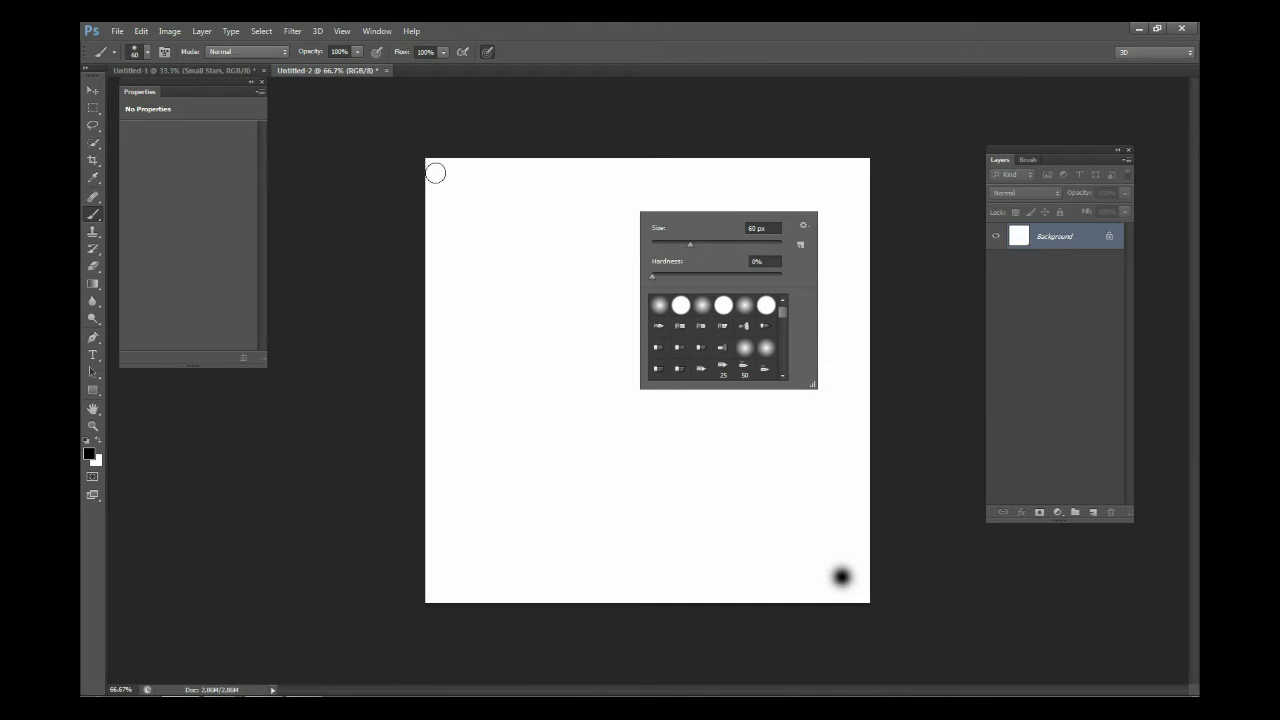
drag(690, 244, 657, 250)
click(366, 142)
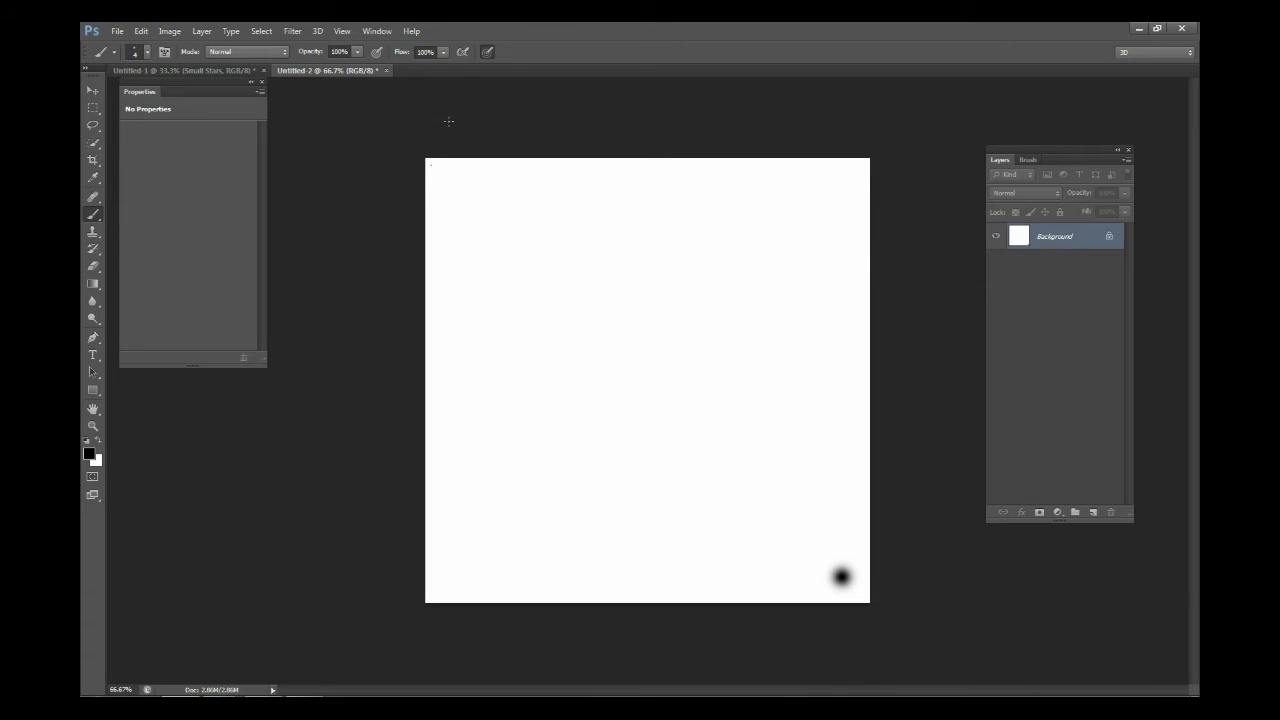
Define the two-dot canvas as a brush preset named "Stars" and close the Untitled-2 document without saving
click(141, 31)
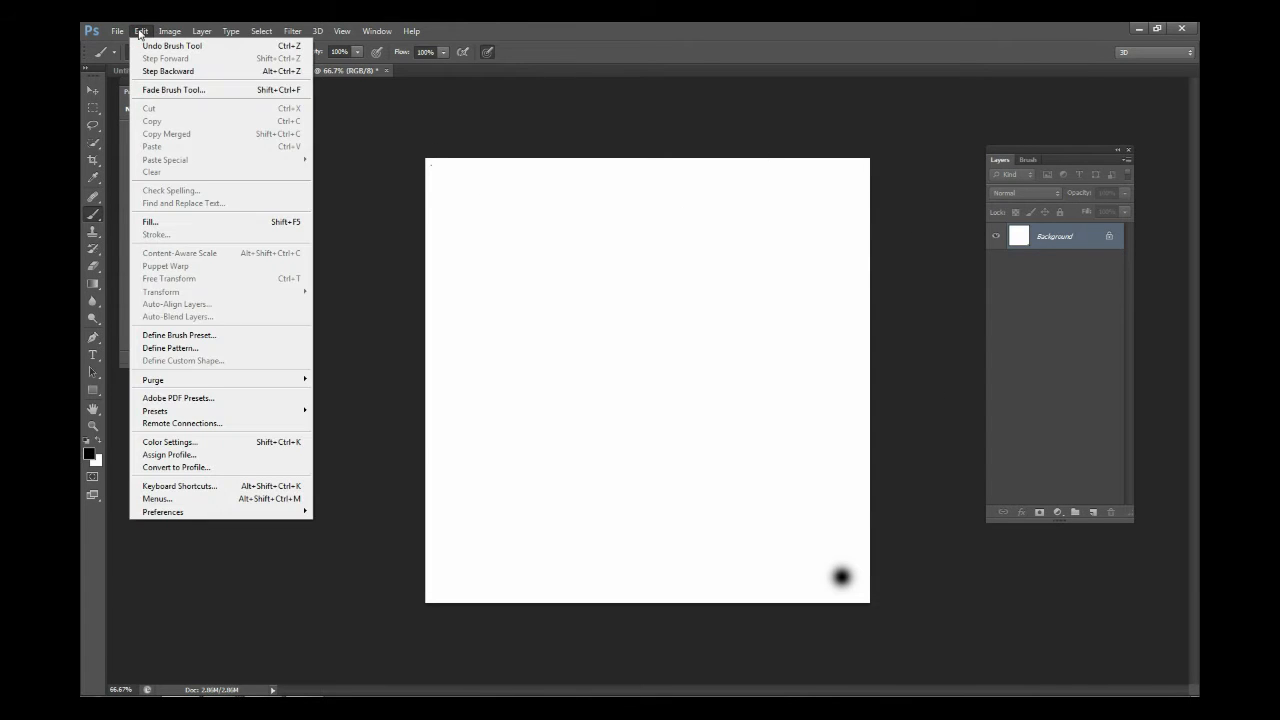
click(182, 337)
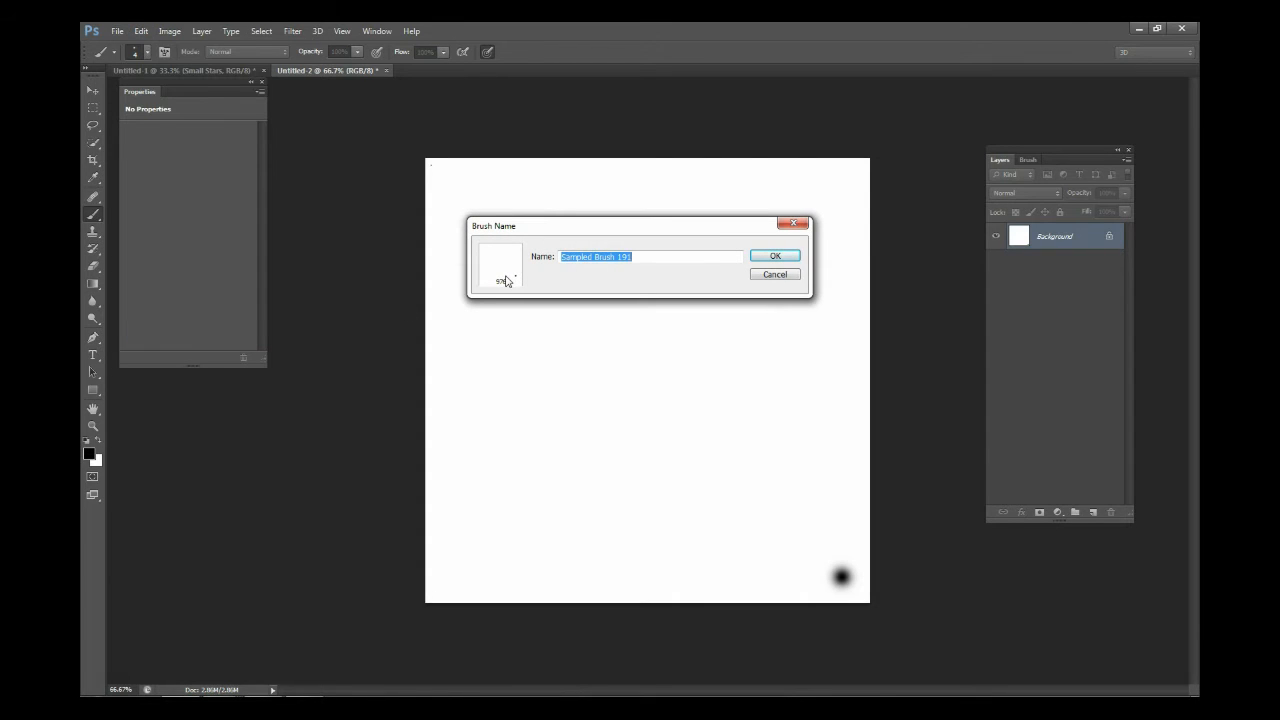
text(Stars)
click(775, 256)
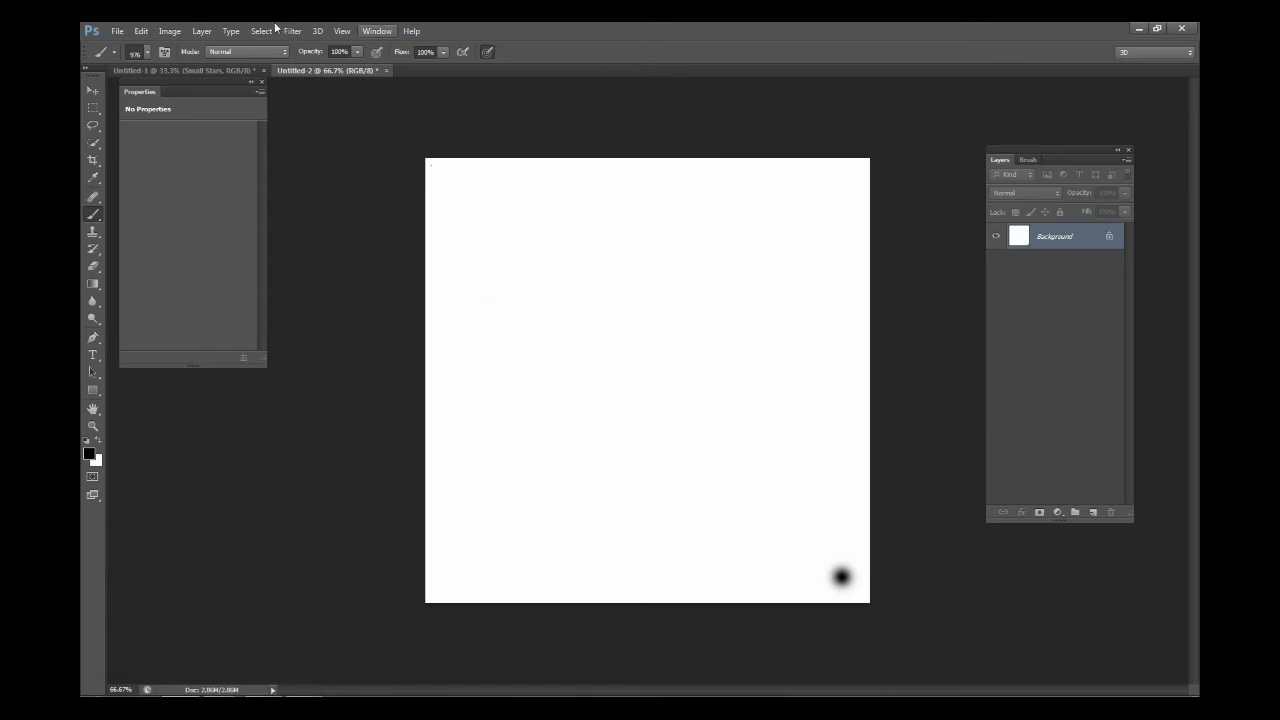
click(387, 70)
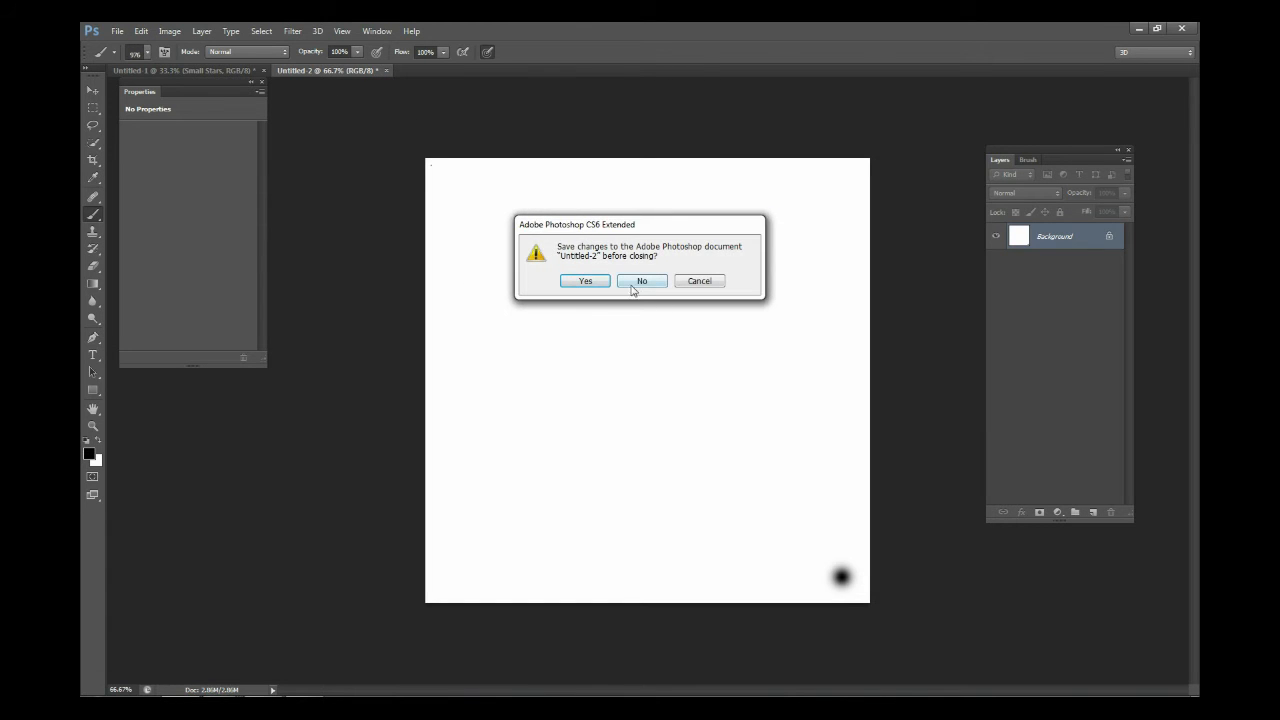
click(638, 282)
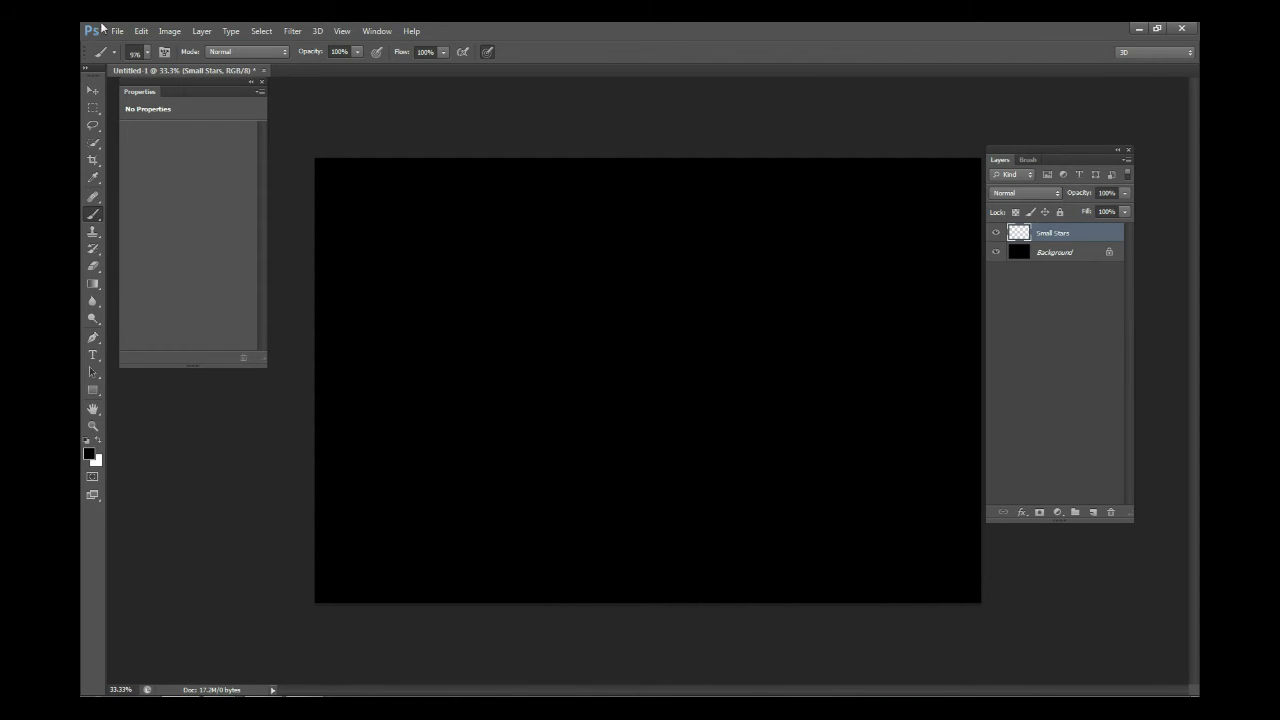
Choose the 976 px Stars brush preset and set the foreground colour to white
click(150, 52)
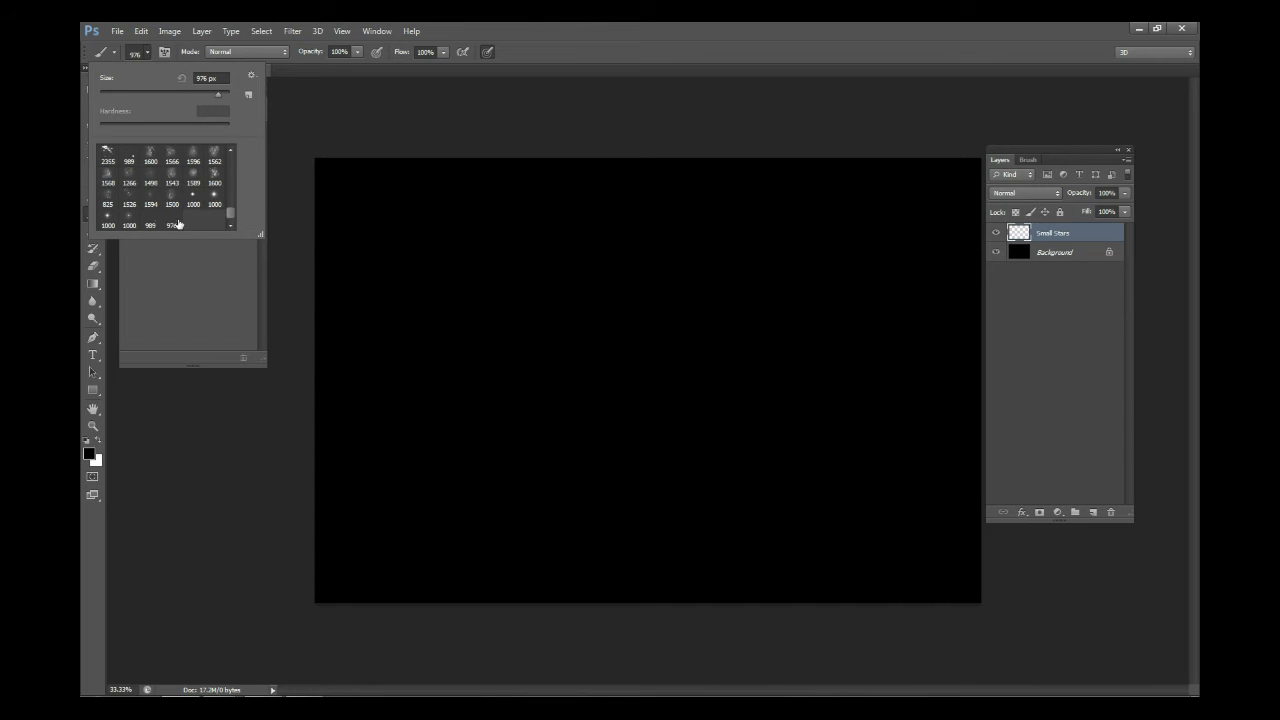
click(89, 454)
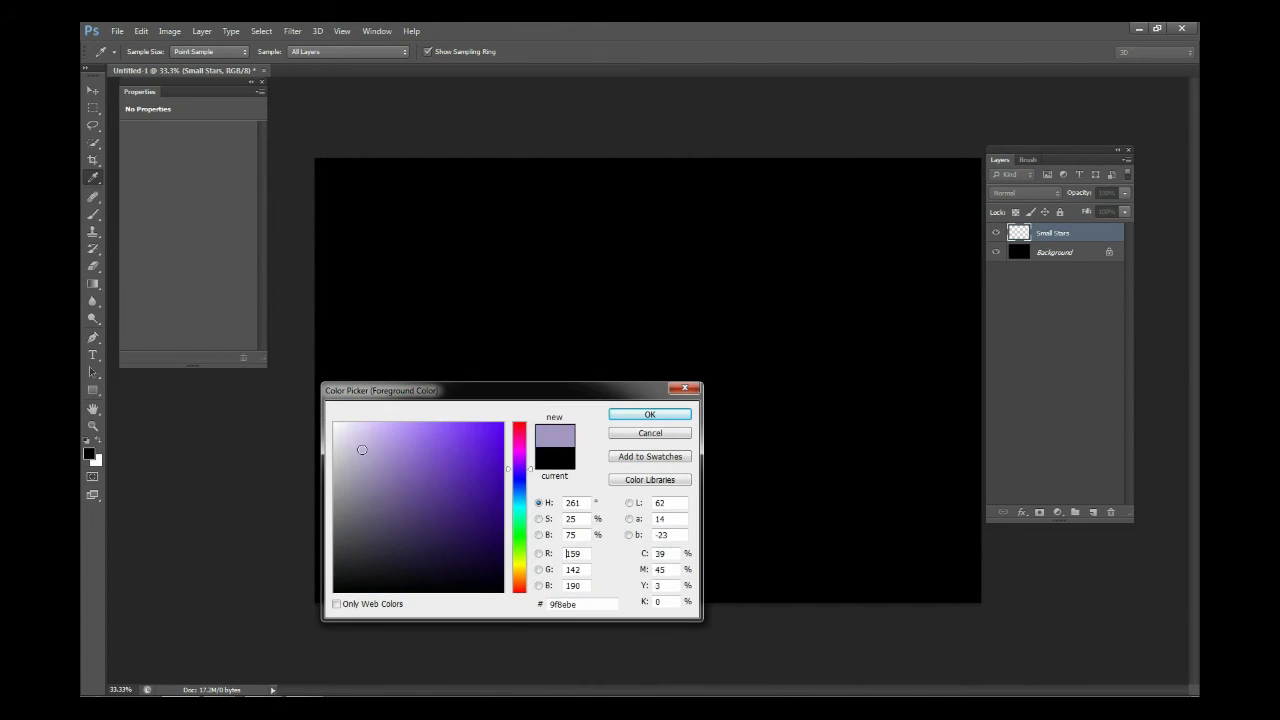
click(650, 414)
Try the Stars brush with three strokes across the Small Stars layer, undoing each one
mouse_move(454, 327)
mouse_down()
mouse_move(550, 340)
mouse_move(794, 329)
mouse_up()
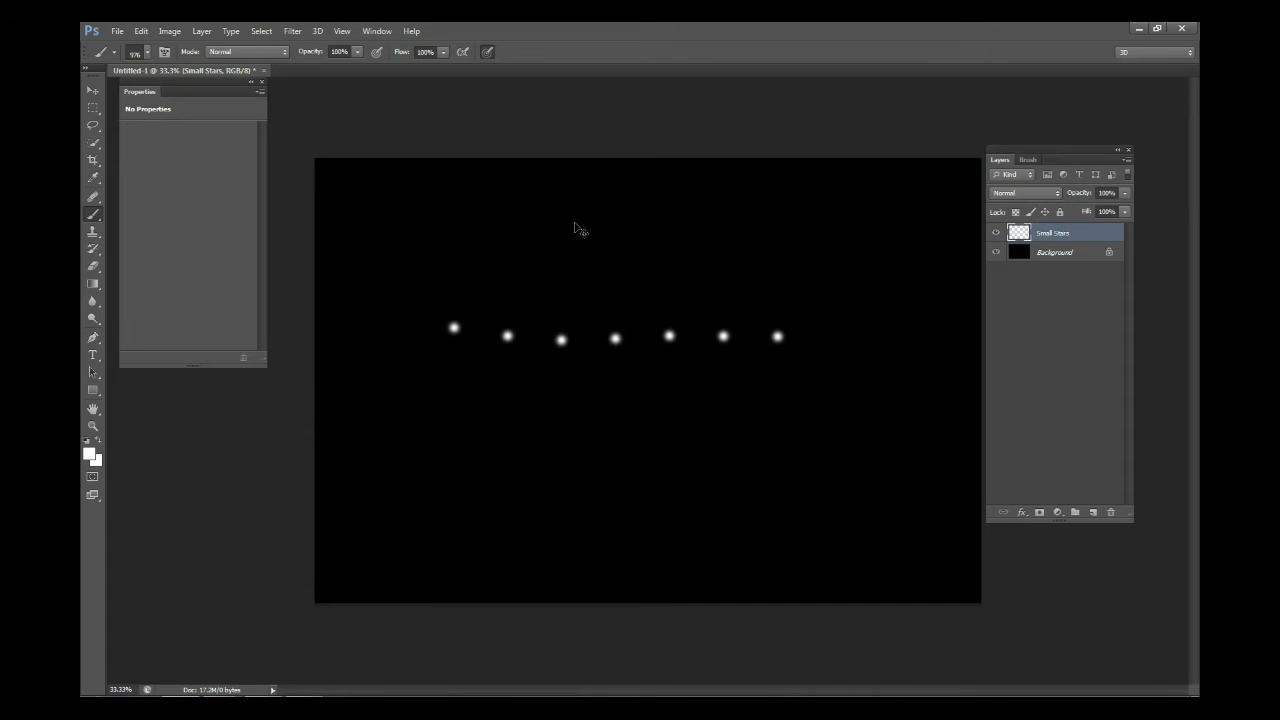
key(ctrl+z)
drag(421, 303, 903, 280)
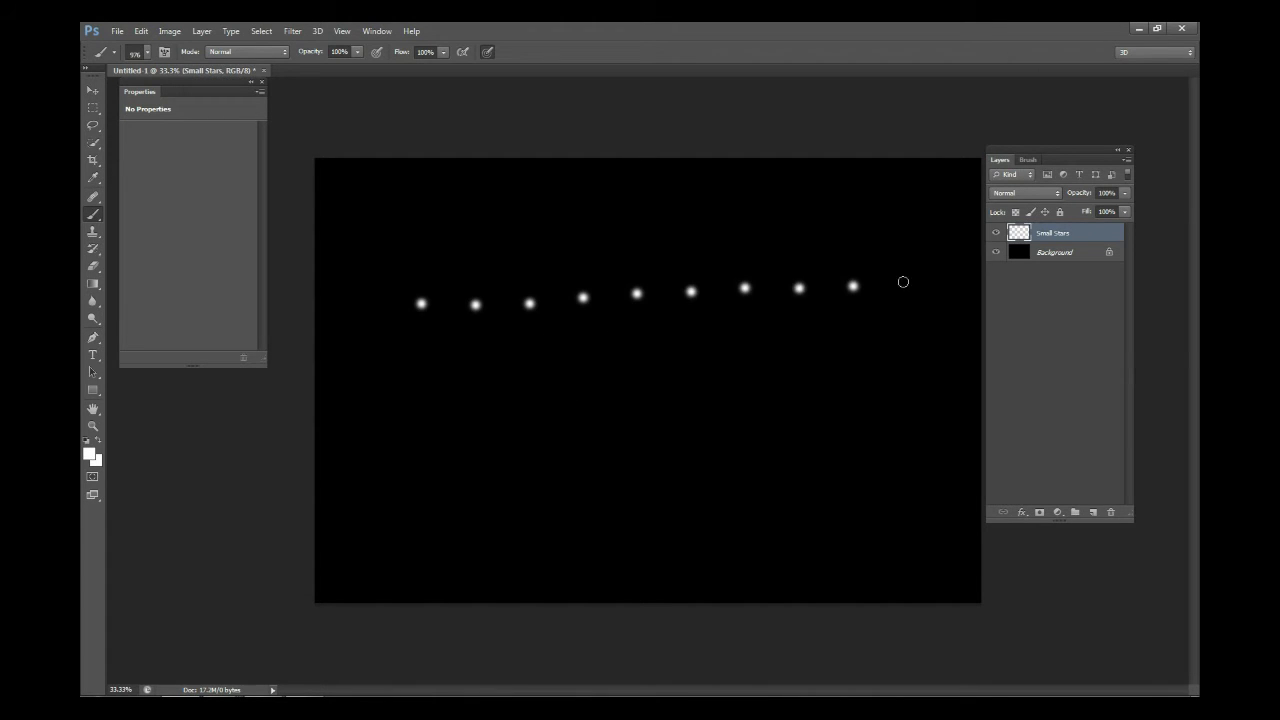
key(ctrl+z)
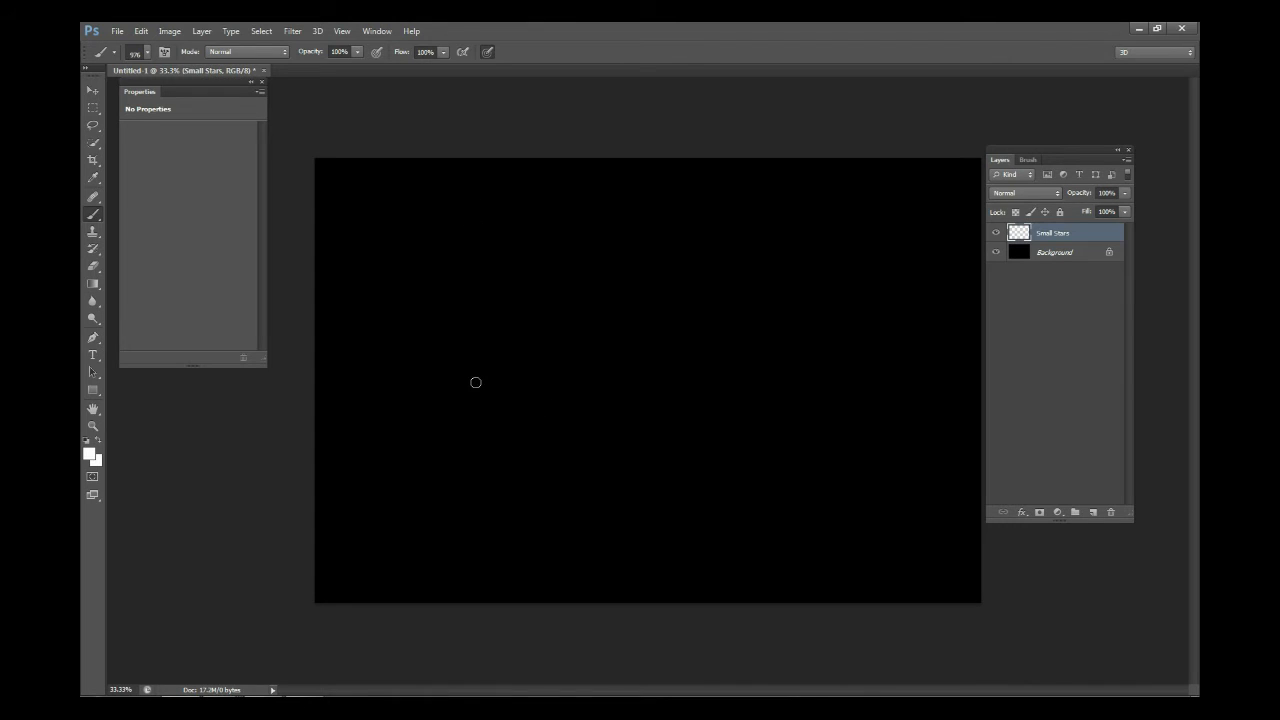
drag(396, 407, 519, 406)
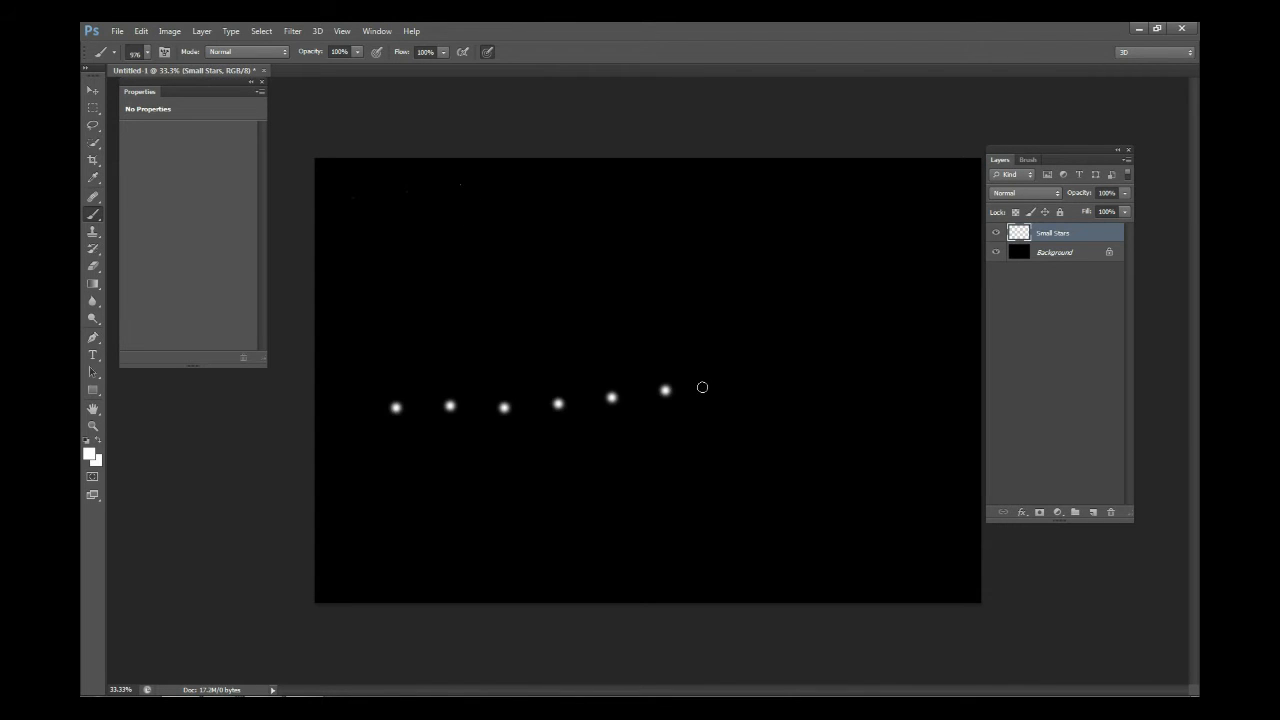
key(ctrl+z)
Reduce the Stars brush size sharply and try one stroke across the canvas, undoing it
right_click(660, 305)
drag(700, 248, 636, 250)
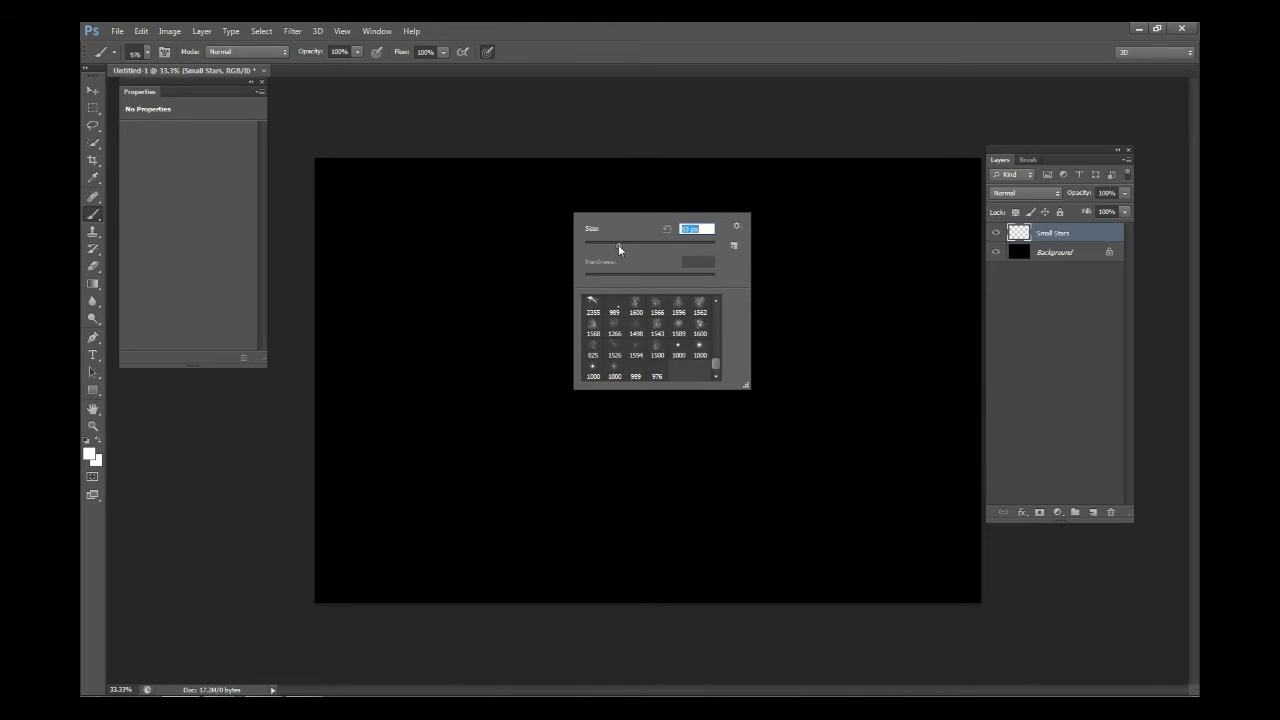
drag(616, 249, 616, 249)
drag(405, 333, 616, 319)
key(ctrl+z)
Set the brush size to 90 px and try a short stroke near the canvas centre, undoing it
right_click(612, 296)
text(90)
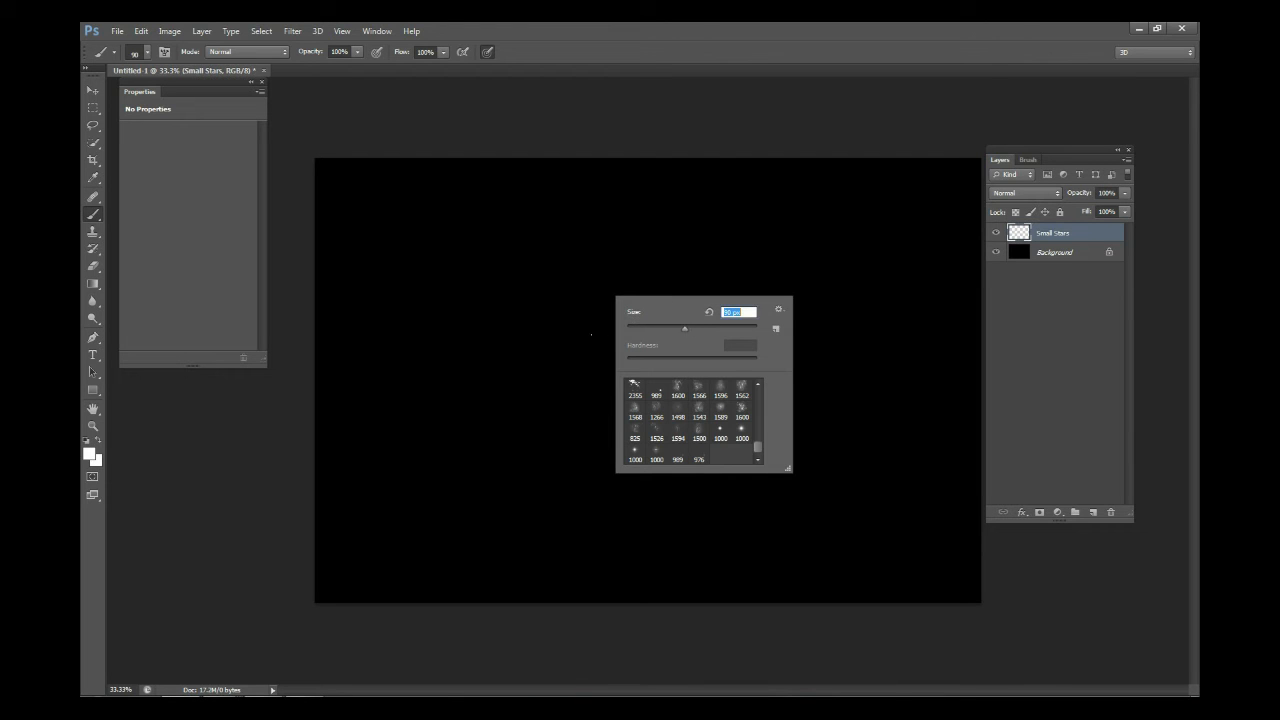
key(Return)
drag(578, 331, 672, 330)
key(ctrl+z)
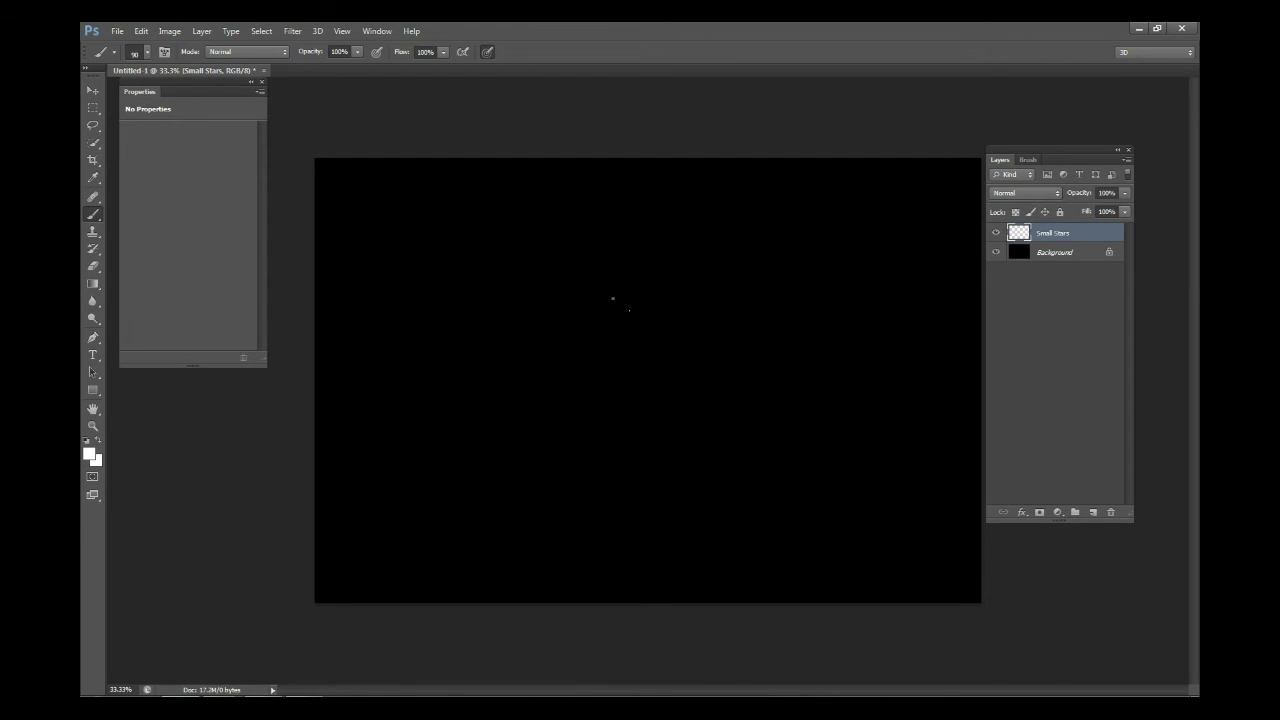
Set the brush size to 80 px, paint a test stroke across the canvas and undo it
right_click(611, 300)
drag(675, 333, 655, 330)
key(Return)
drag(505, 342, 748, 356)
key(ctrl+z)
key(ctrl+alt+z)
key(ctrl+alt+z)
key(ctrl+alt+z)
Enable Shape Dynamics in the brush settings with a Size Jitter of 100%
drag(1034, 157, 1043, 165)
click(1037, 168)
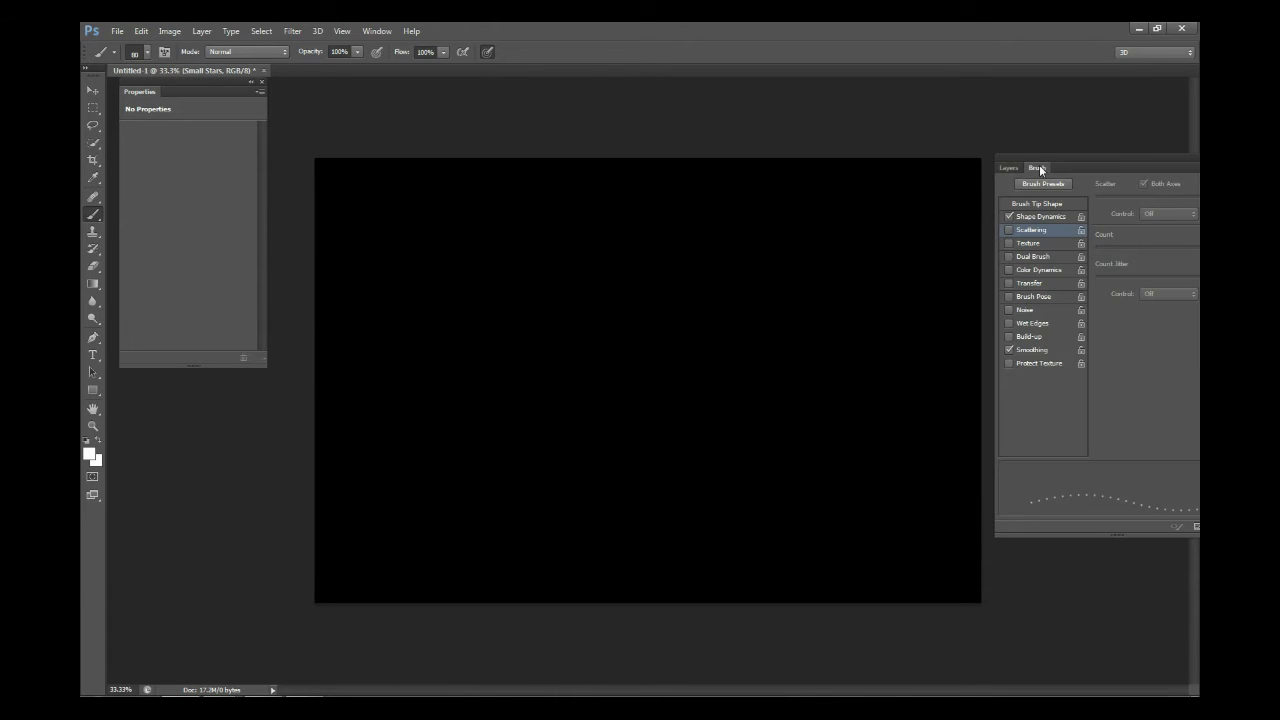
drag(1036, 153, 982, 140)
click(377, 31)
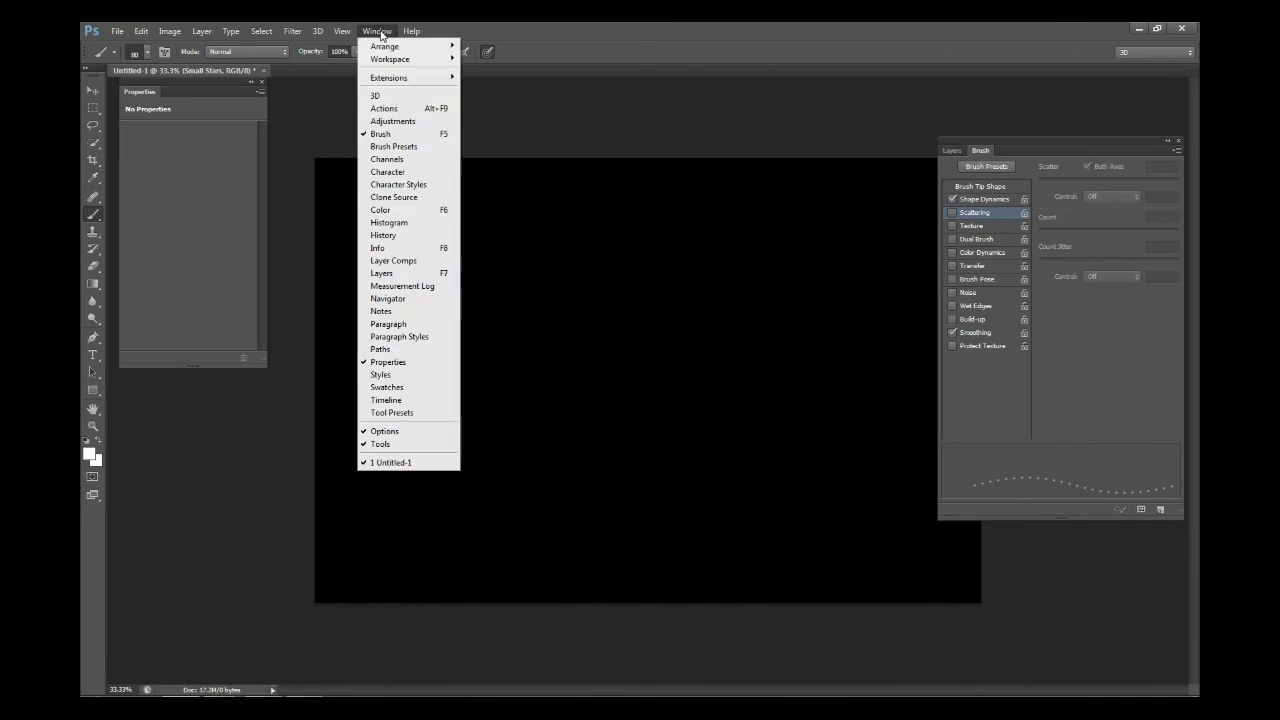
click(1101, 167)
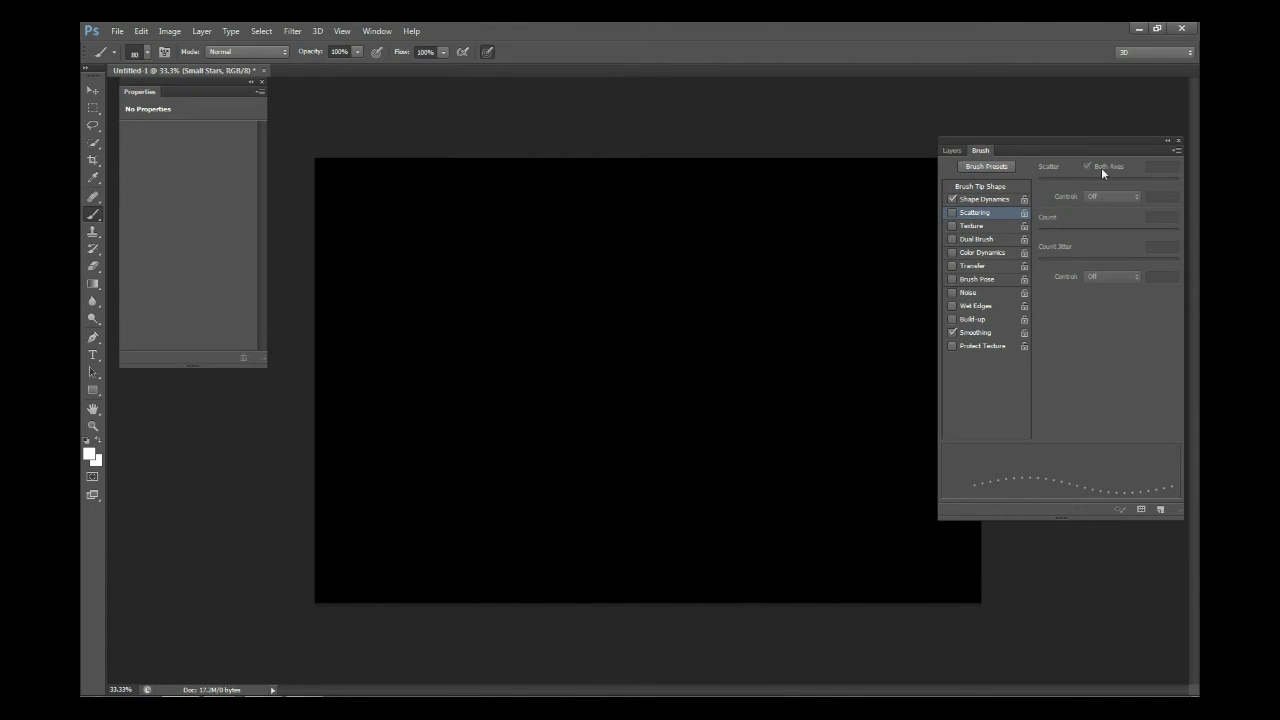
click(990, 199)
mouse_move(1040, 139)
mouse_down()
mouse_move(982, 130)
mouse_move(1093, 172)
mouse_up()
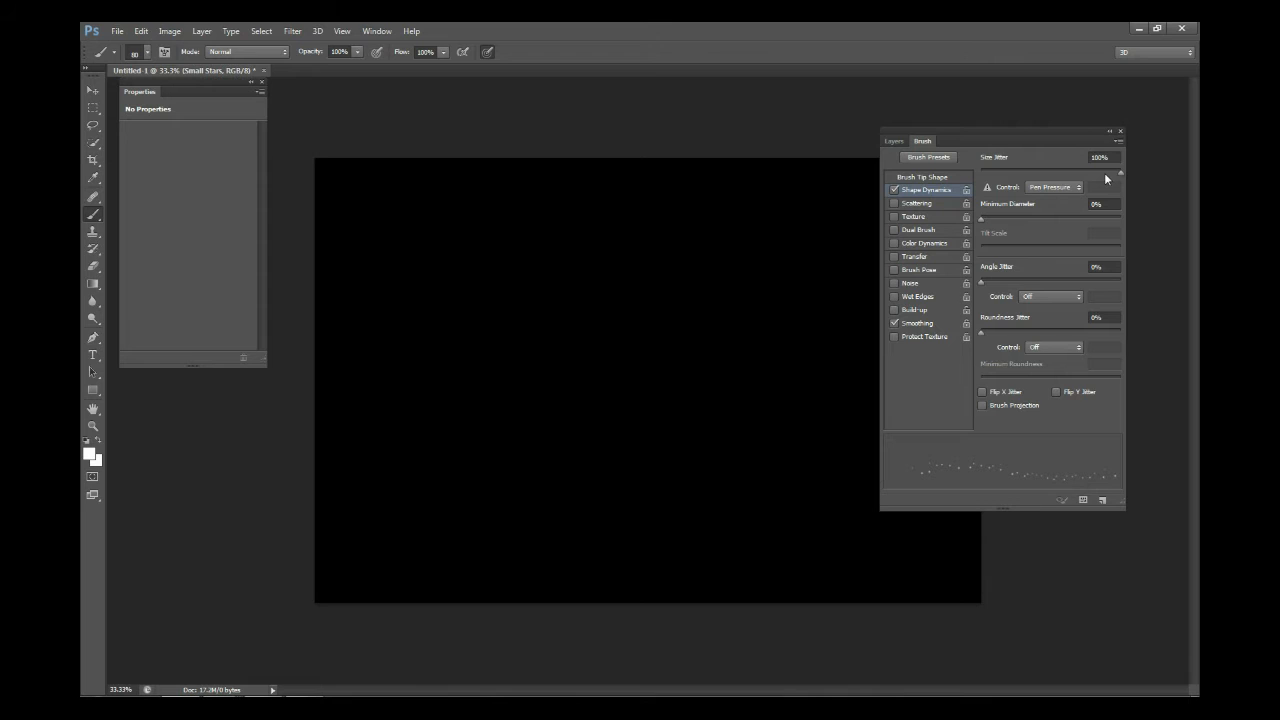
Enable Scattering on both axes at 1000% and turn on Transfer with a raised Opacity Jitter
click(910, 206)
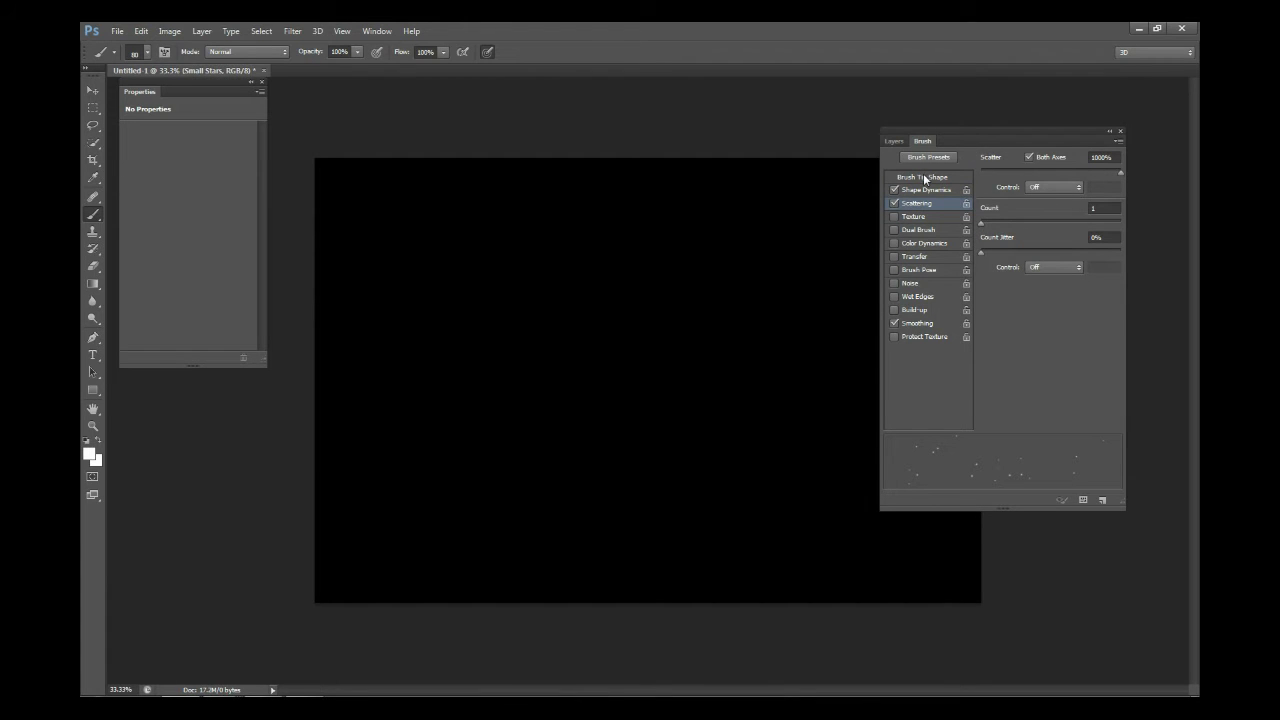
click(912, 258)
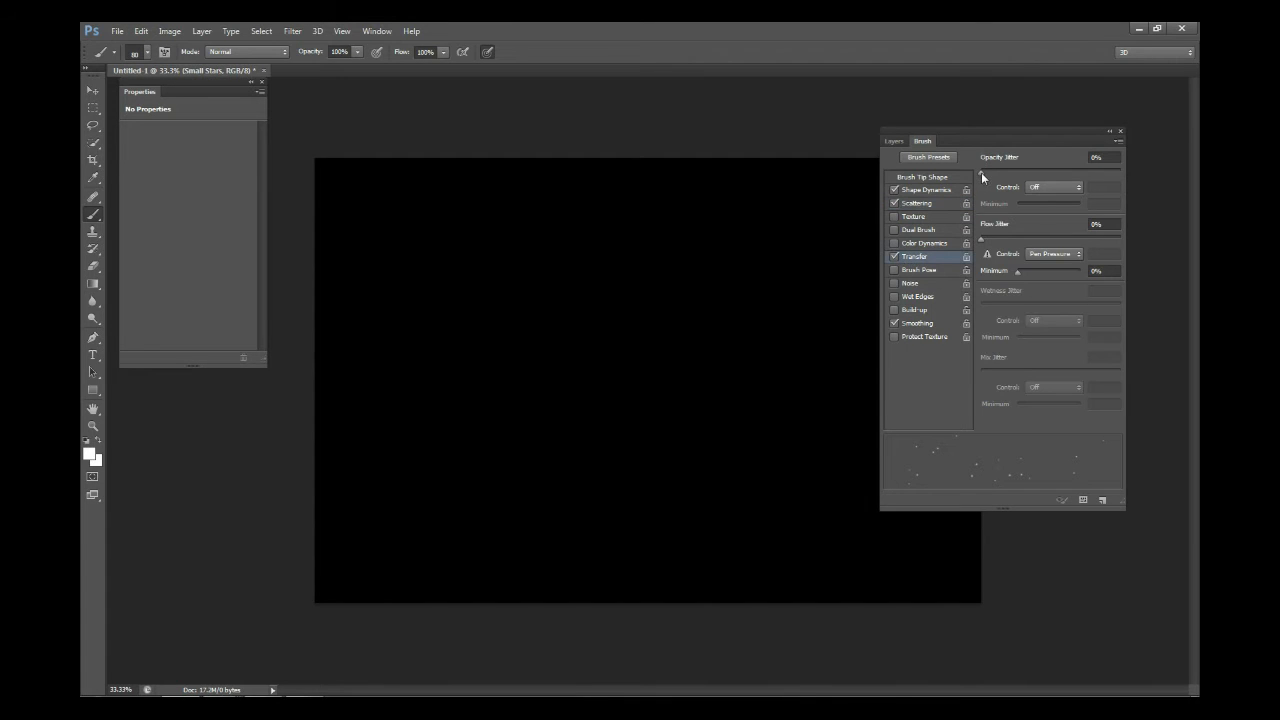
drag(982, 172, 1043, 175)
Paint scattered small stars over the whole canvas on the Small Stars layer
drag(951, 133, 1041, 130)
click(943, 138)
mouse_move(517, 360)
mouse_down()
mouse_move(632, 360)
mouse_move(754, 331)
mouse_move(797, 301)
mouse_up()
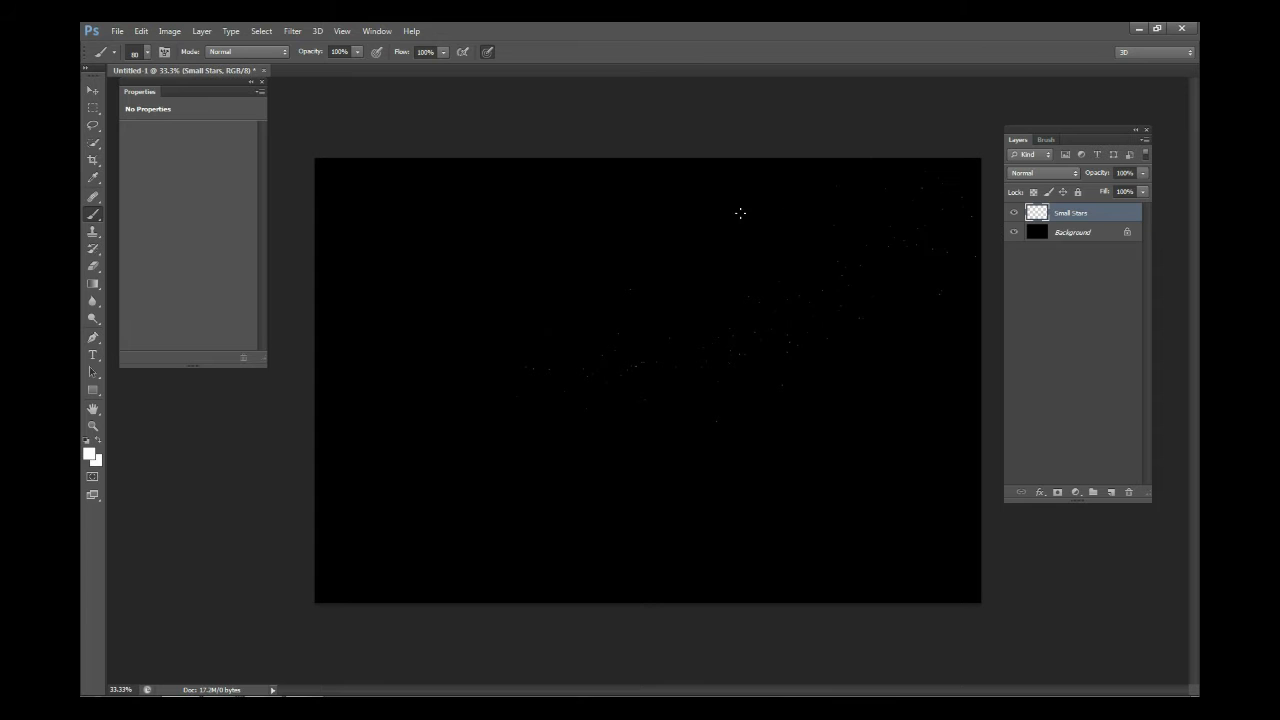
mouse_move(613, 213)
mouse_down()
mouse_move(604, 286)
mouse_move(661, 277)
mouse_up()
mouse_move(503, 166)
mouse_down()
mouse_move(491, 202)
mouse_move(525, 246)
mouse_move(431, 337)
mouse_up()
mouse_move(366, 535)
mouse_down()
mouse_move(343, 597)
mouse_move(386, 591)
mouse_up()
Add a new layer named "Medium Stars" above Small Stars and make it the active layer
drag(1058, 133, 1057, 140)
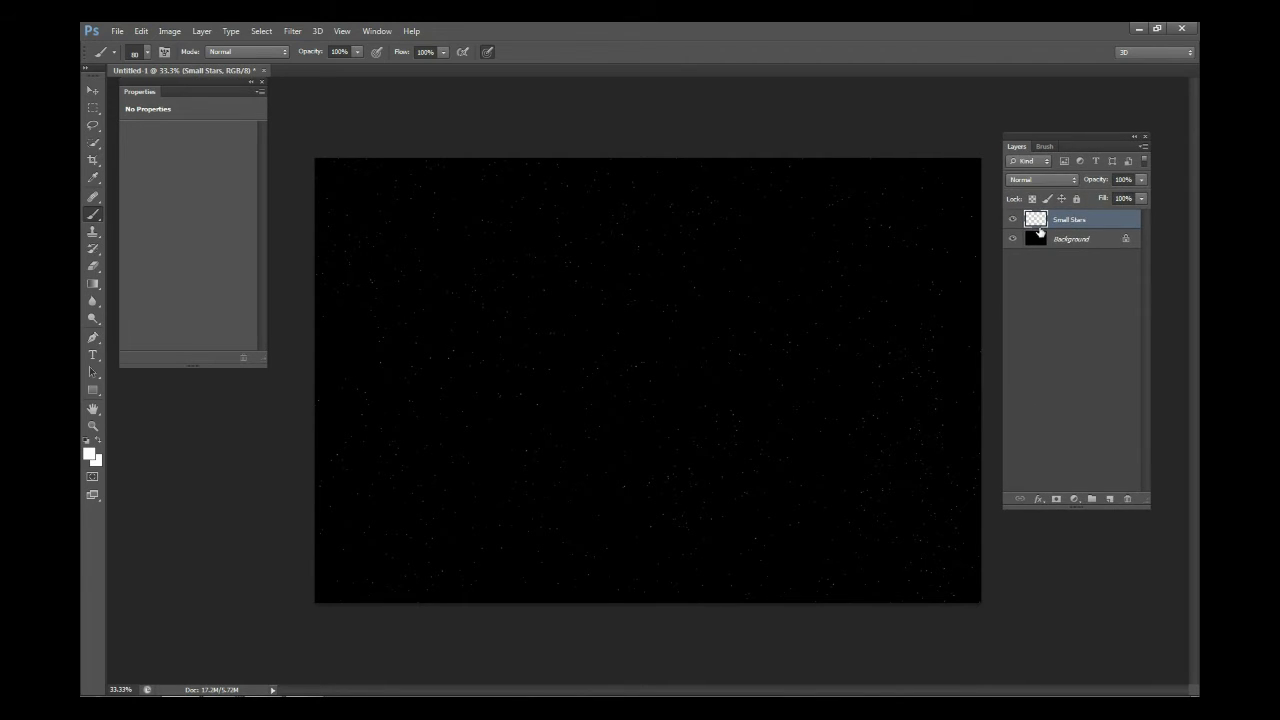
click(1109, 498)
double_click(1062, 219)
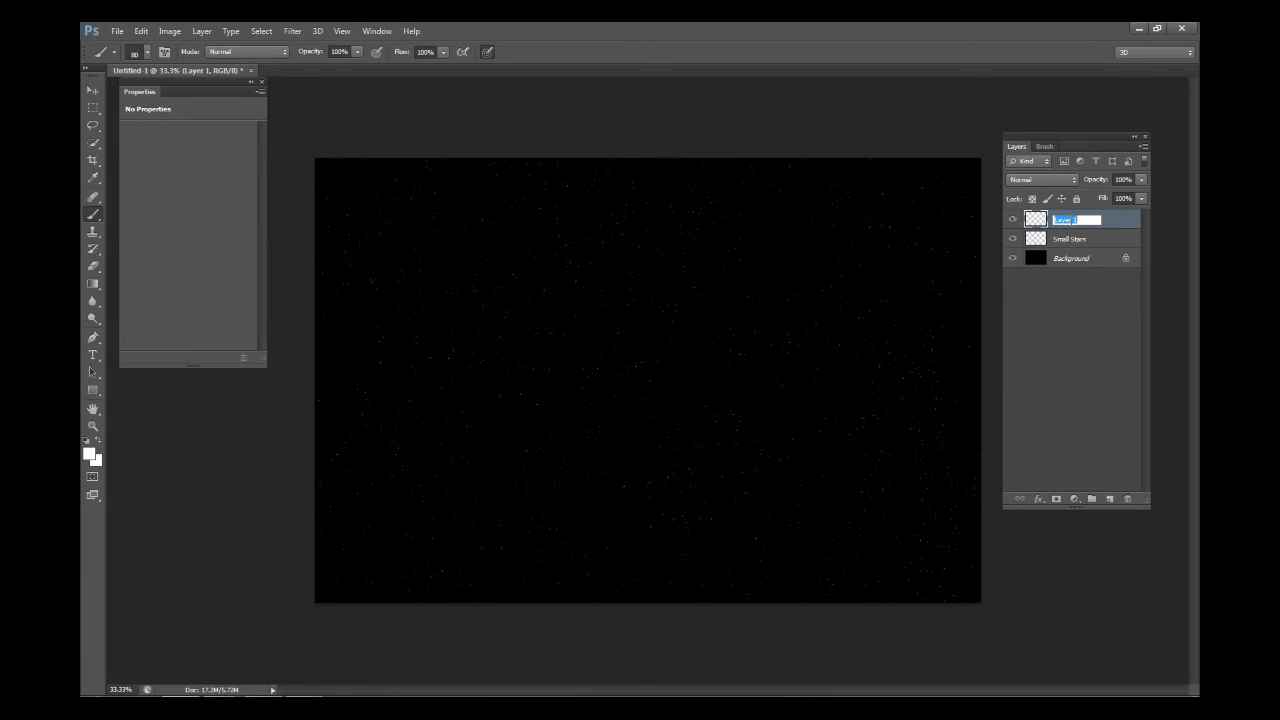
text(Medium Stars)
click(1073, 236)
click(1073, 220)
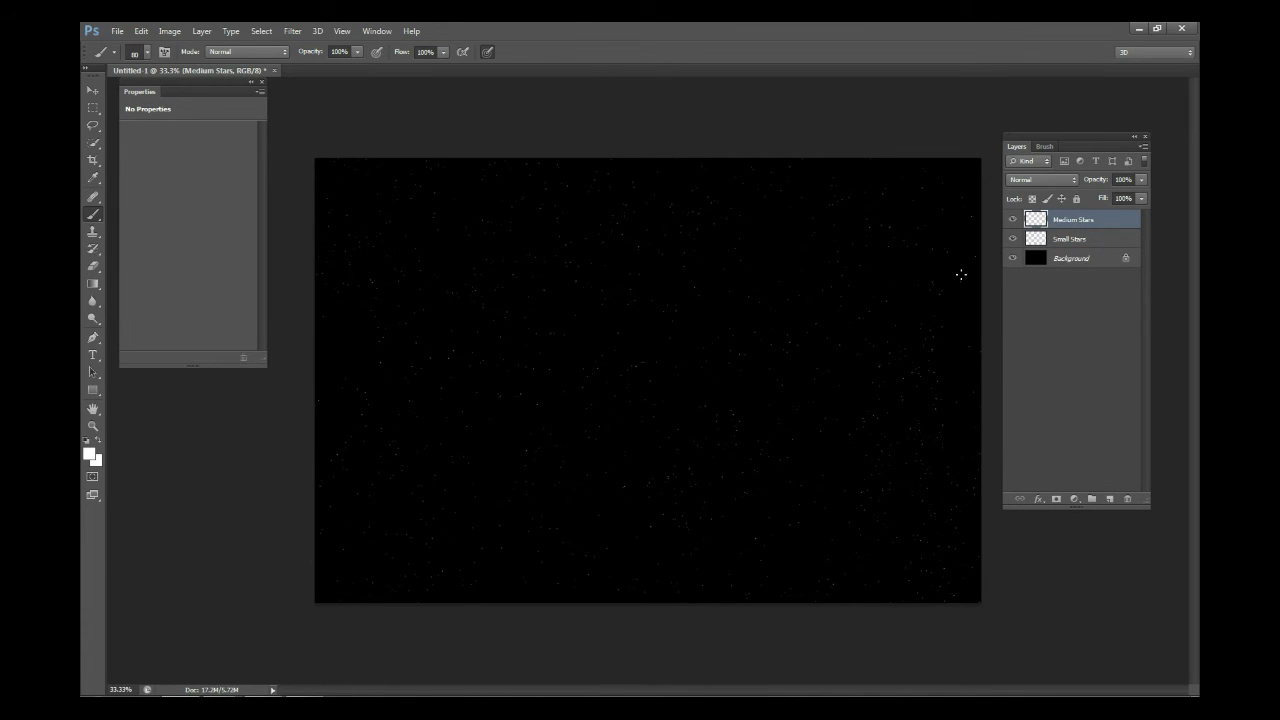
Set the brush size to 110 px and scatter stars over the canvas on the Medium Stars layer
right_click(576, 277)
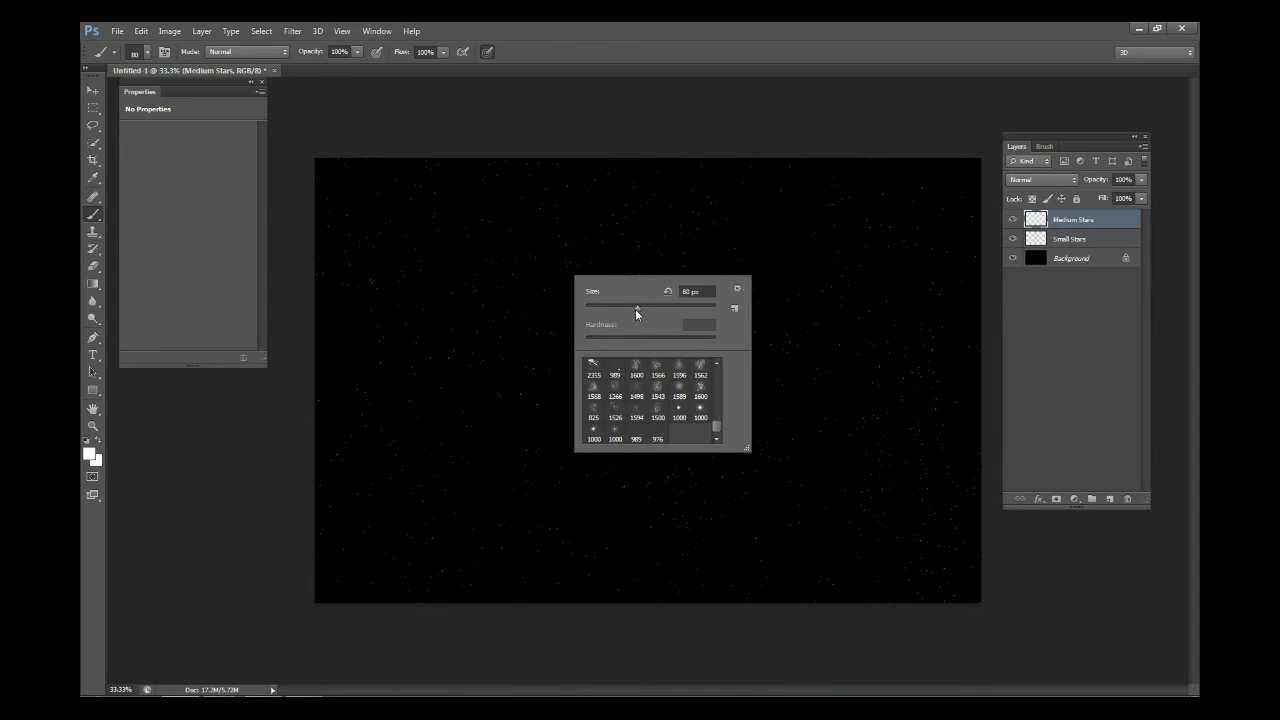
drag(639, 307, 656, 307)
text(110)
key(Return)
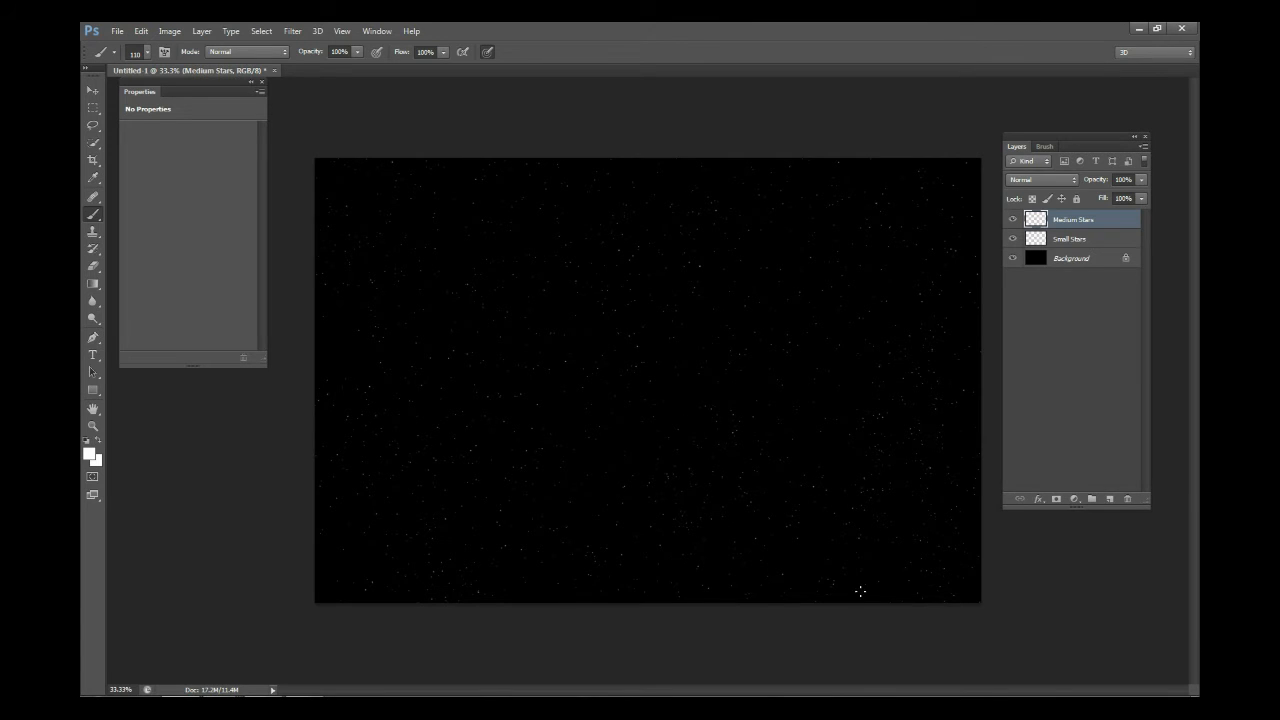
Add a new layer named "Large Stars" above Medium Stars
click(1110, 498)
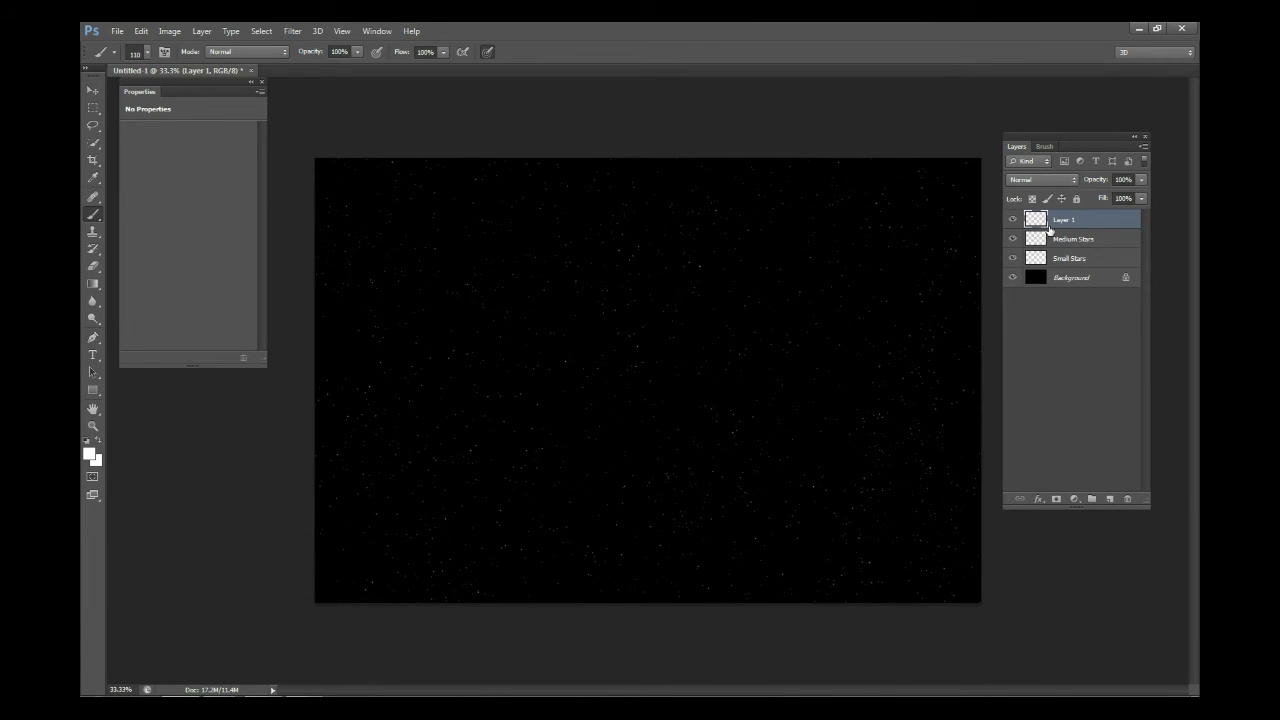
double_click(1063, 220)
text(Large Stars)
key(Return)
Set the brush size to 200 px and scatter stars over the canvas on the Large Stars layer
right_click(766, 251)
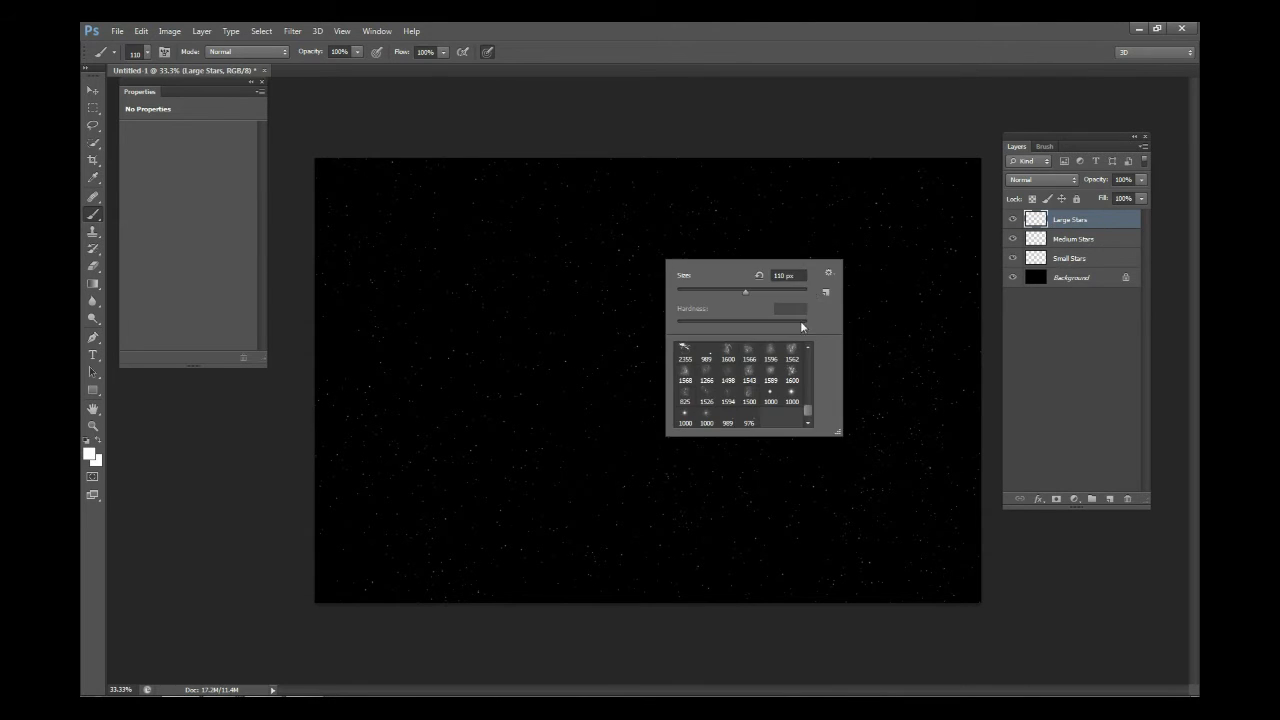
double_click(772, 275)
text(200)
key(Return)
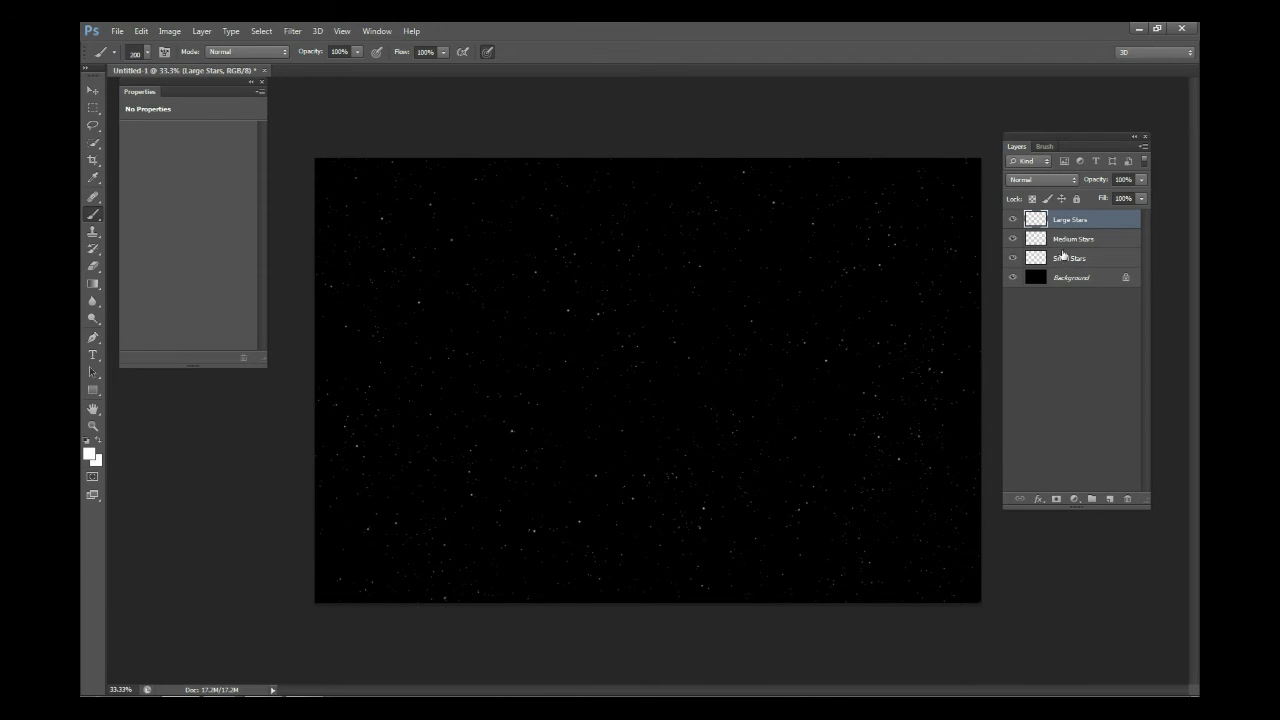
Group the Large, Medium and Small Stars layers under the name "stars" and add a new layer above the group
mouse_move(1012, 220)
mouse_down()
mouse_move(1012, 259)
mouse_move(1012, 219)
mouse_up()
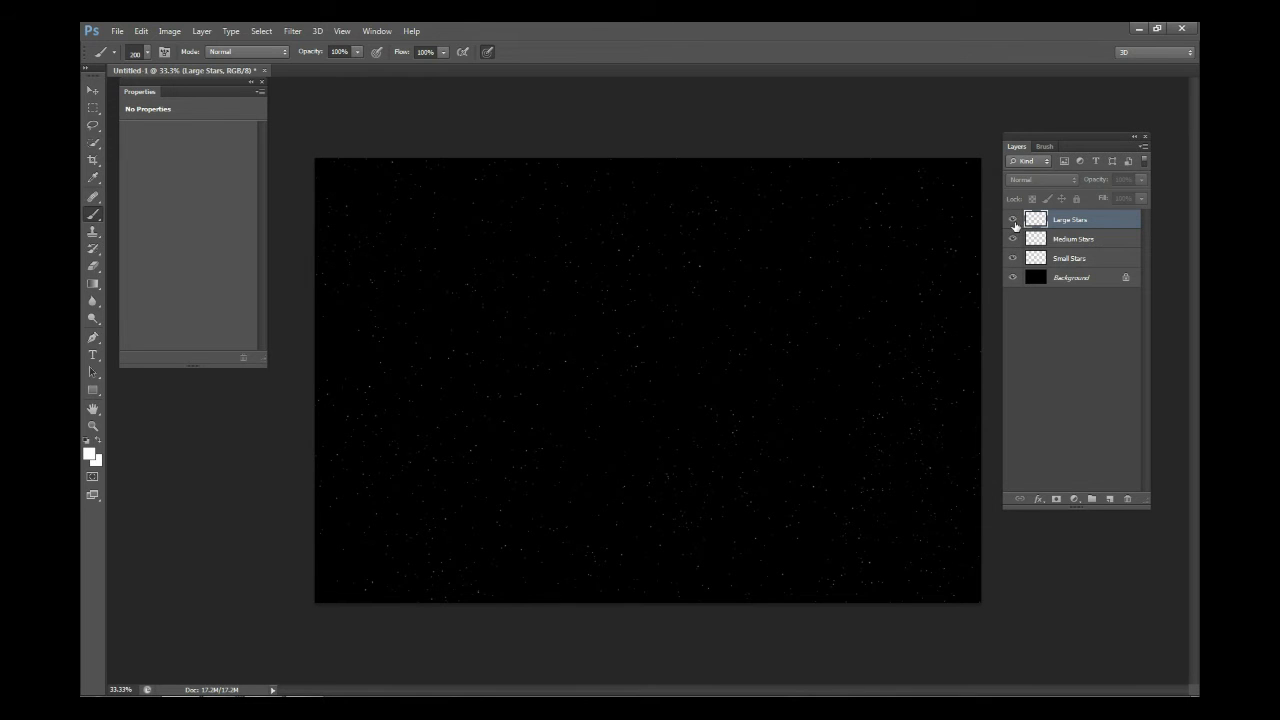
shift+click(1078, 240)
shift+click(1080, 262)
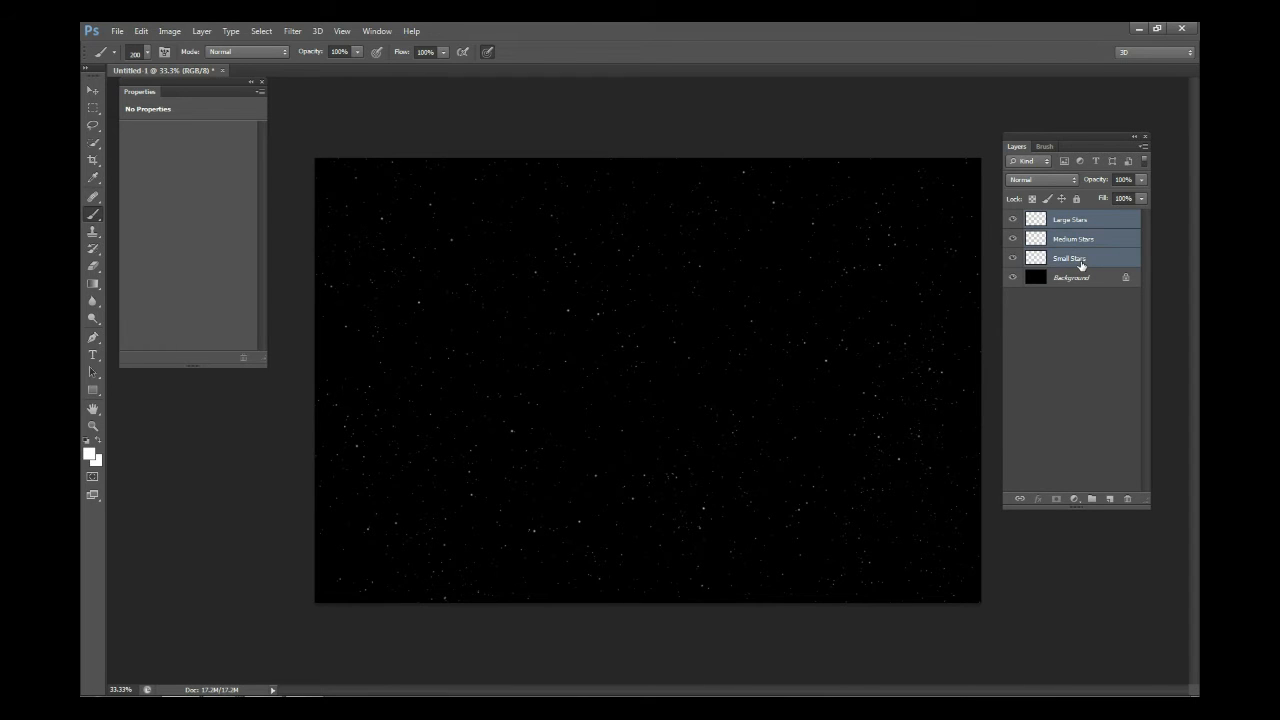
key(ctrl+g)
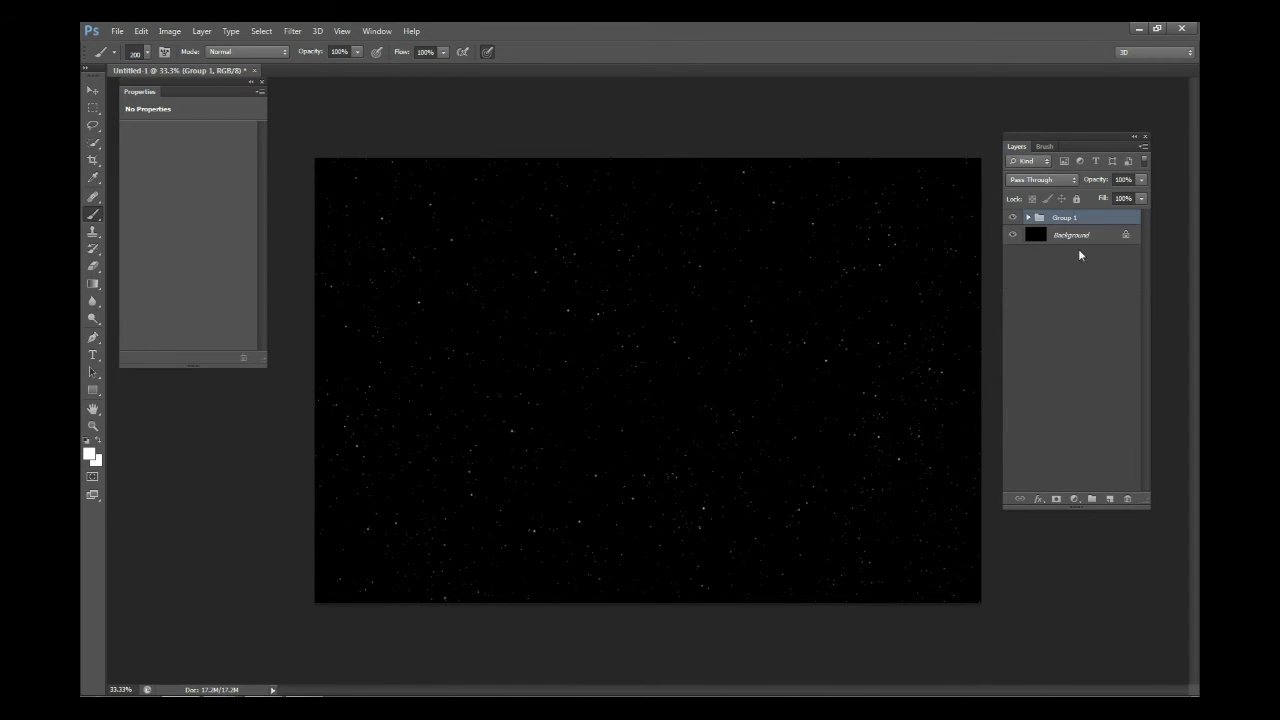
double_click(1062, 217)
text(stars)
key(Return)
click(1110, 499)
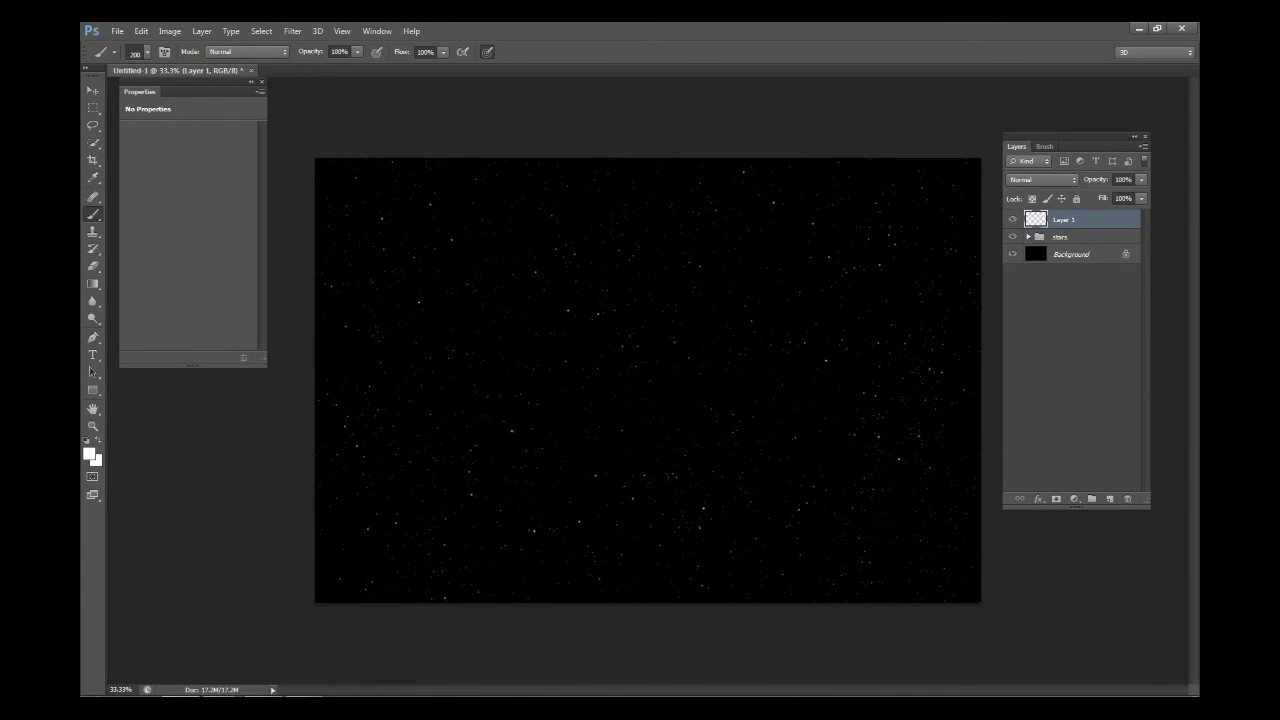
Create a 1000 by 1000 pixel document at 300 pixels/inch with a white background and add a new layer
click(117, 31)
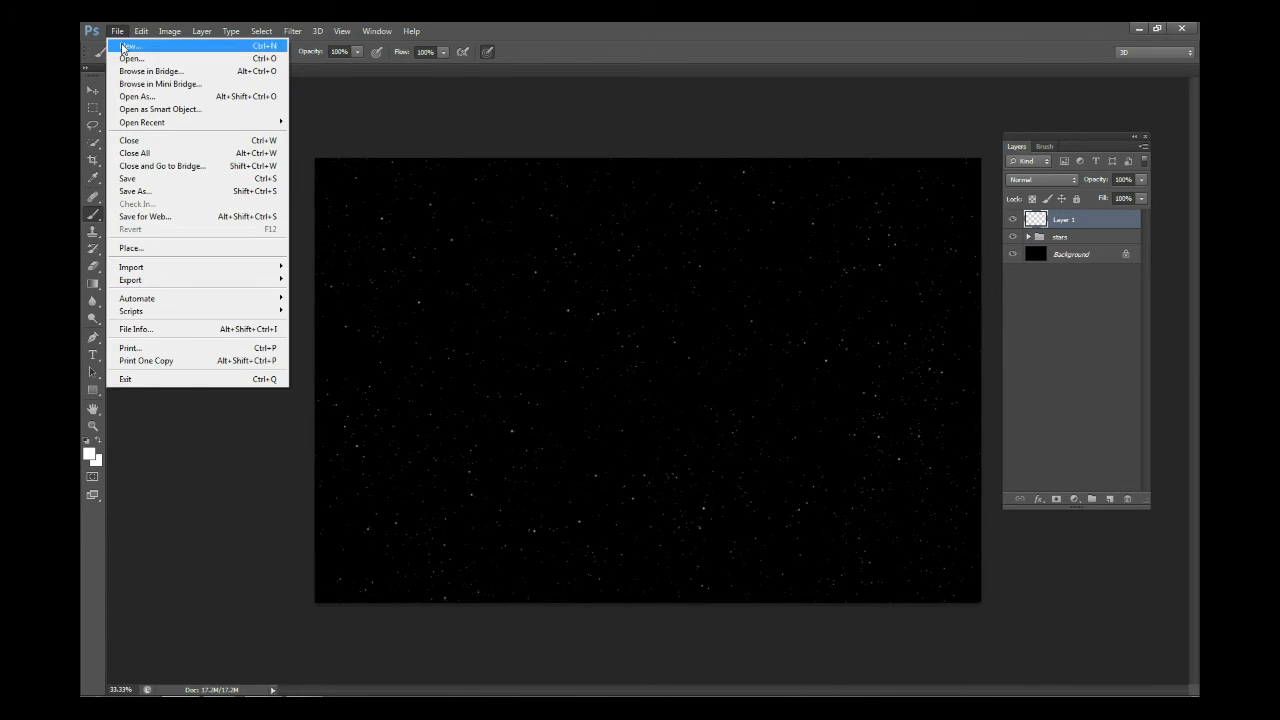
click(124, 46)
key(Tab)
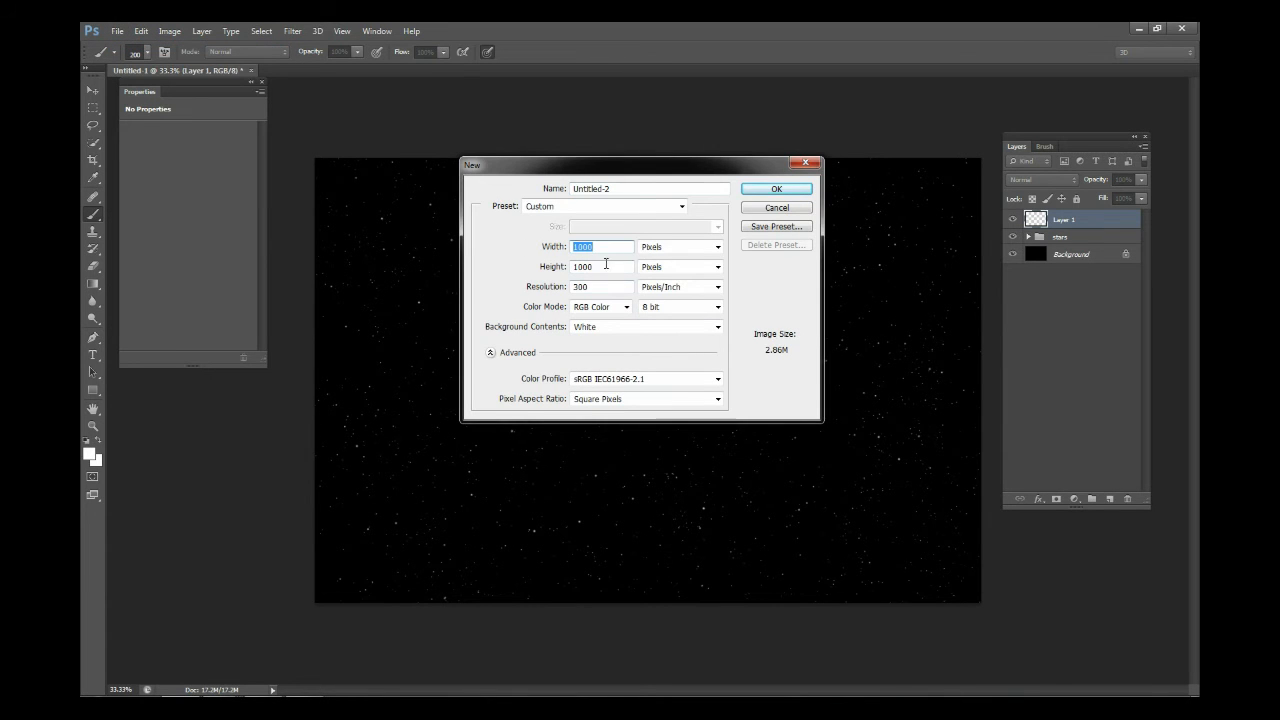
click(753, 189)
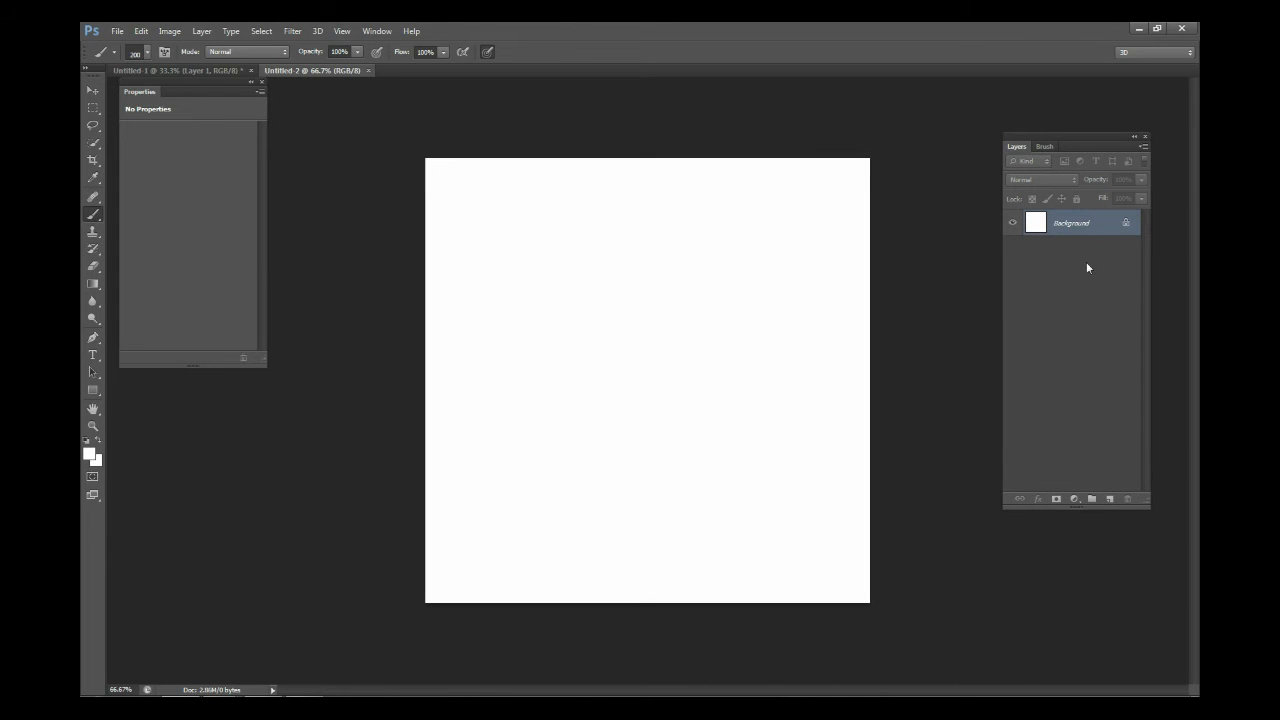
click(1109, 499)
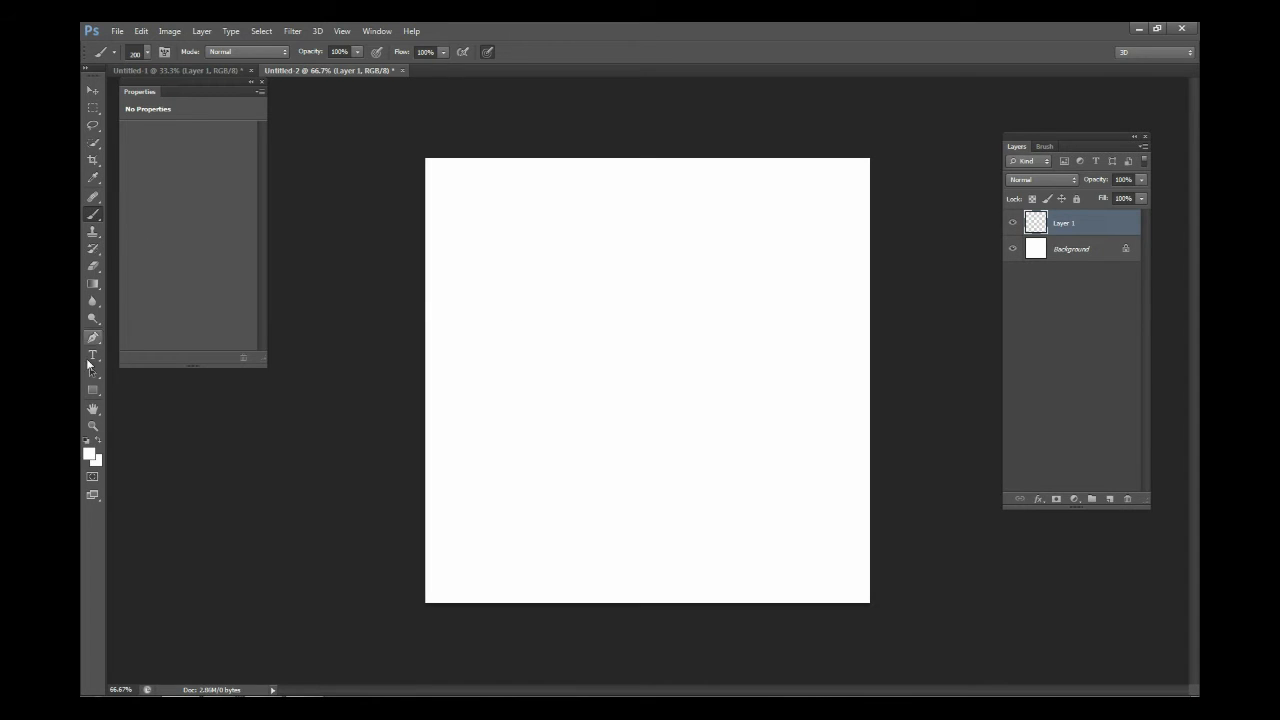
Choose a soft round brush at 349 px with 0% hardness and set the foreground colour to black
right_click(537, 287)
drag(679, 449, 679, 388)
click(642, 388)
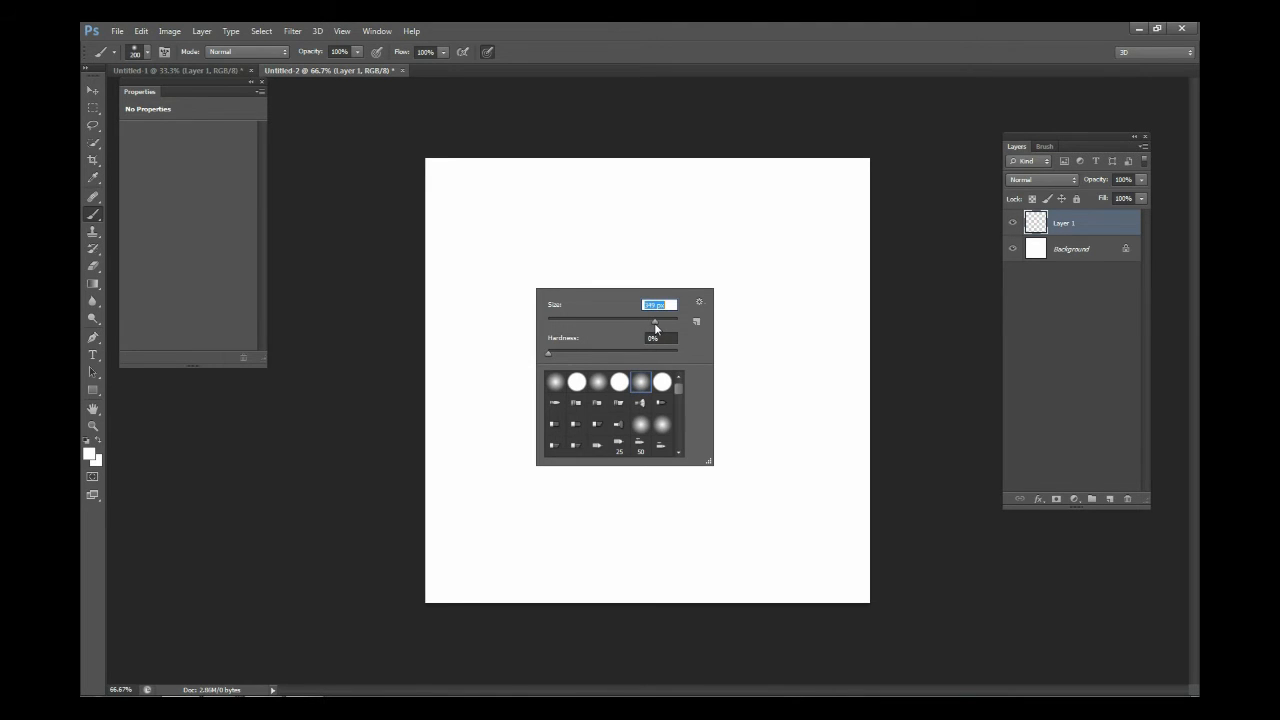
click(89, 454)
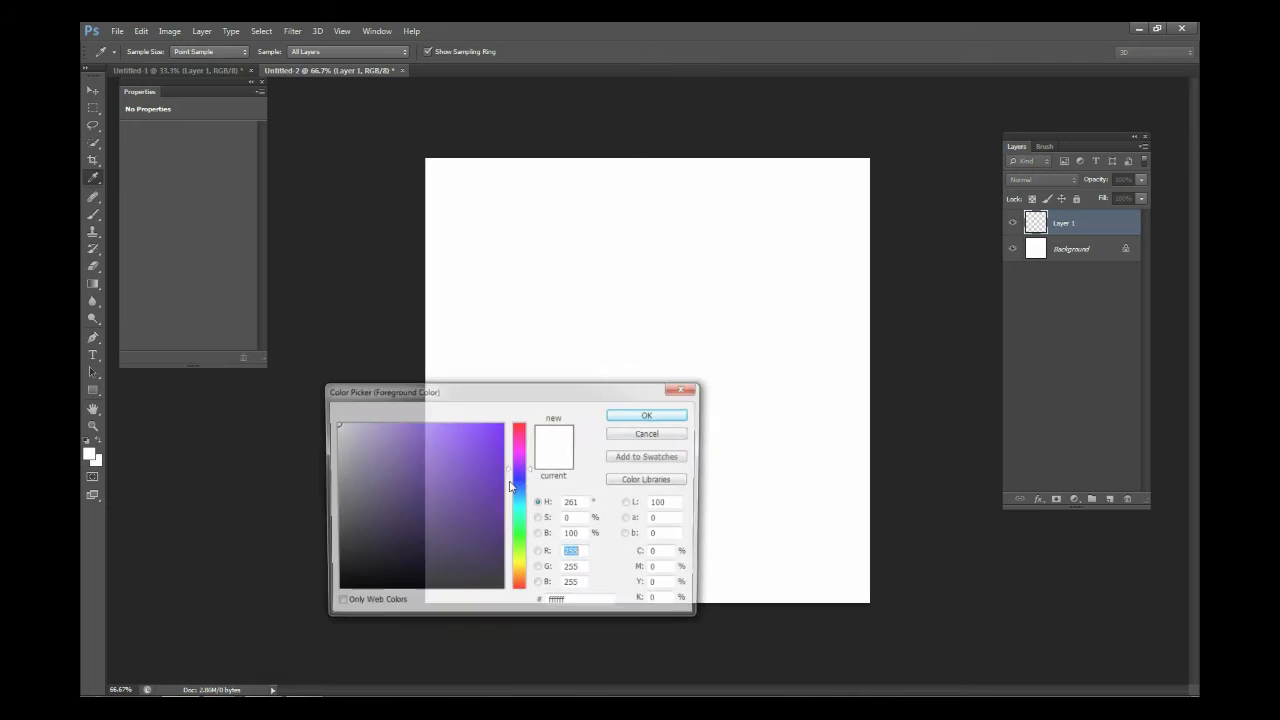
click(648, 415)
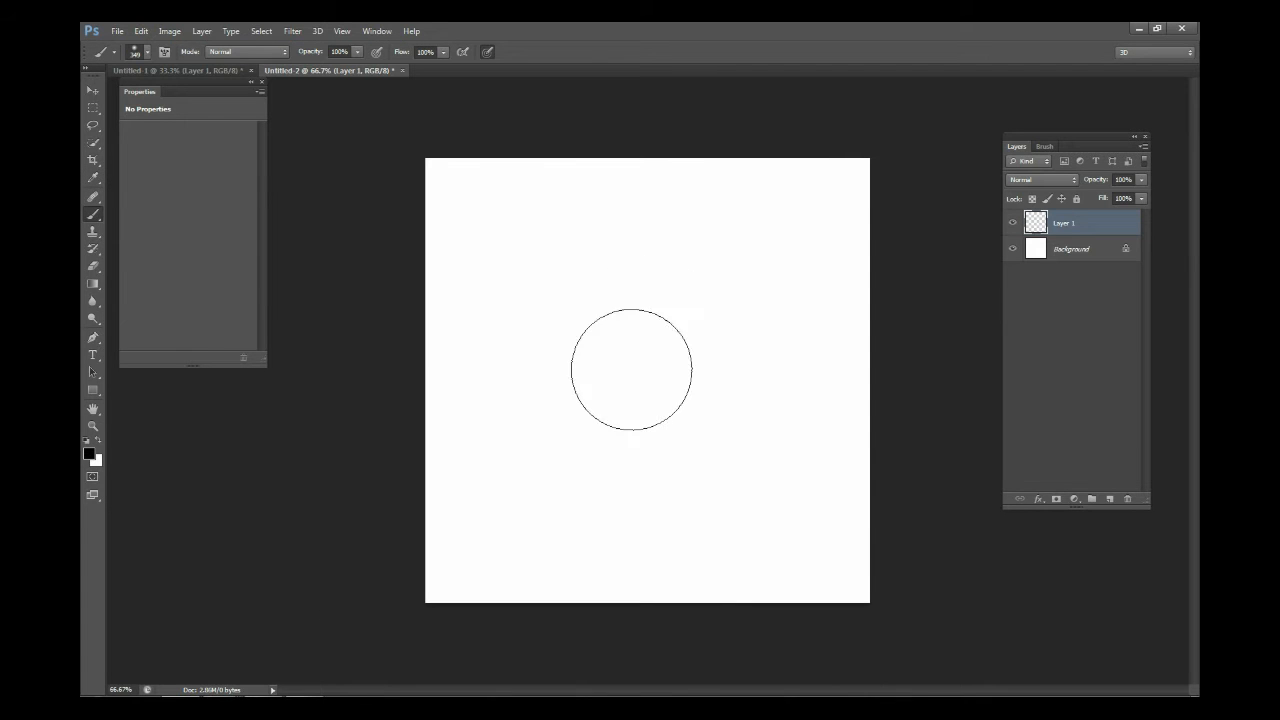
Set the brush size to 200 px
right_click(702, 350)
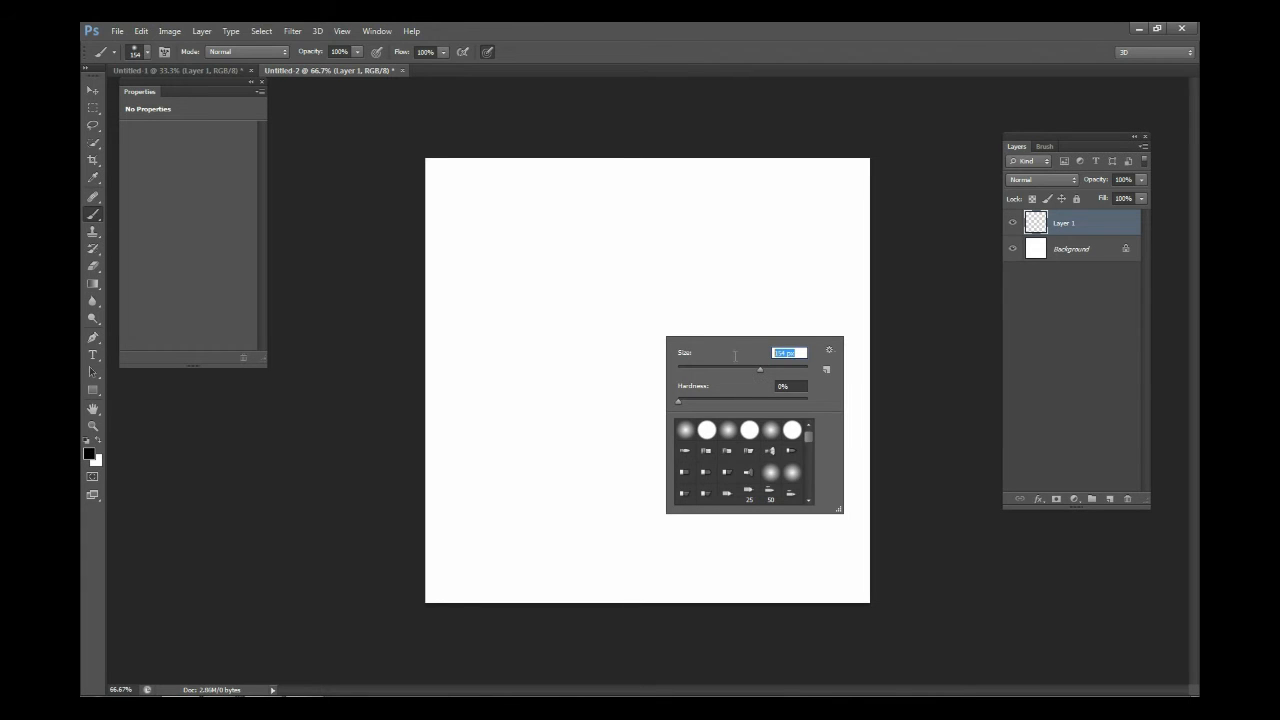
text(200)
key(Return)
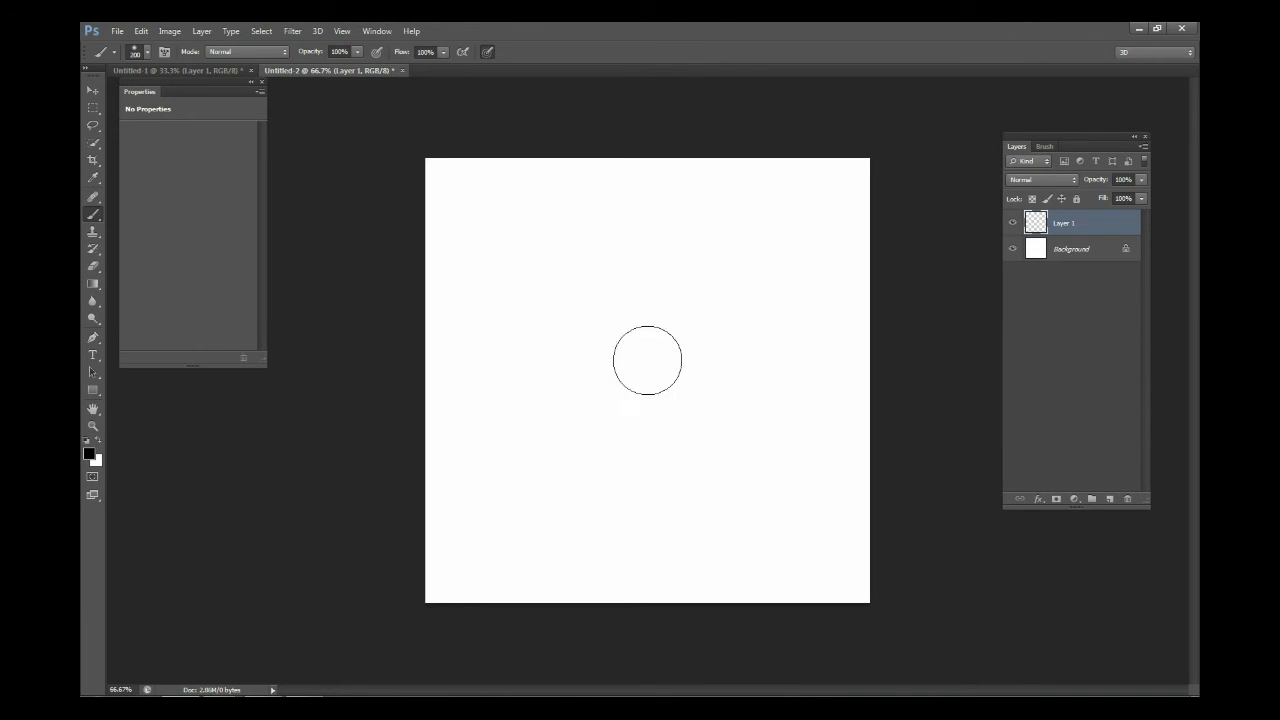
Set the brush size to 100 px and stamp one soft black dot near the centre of the canvas on Layer 1
right_click(684, 331)
text(10)
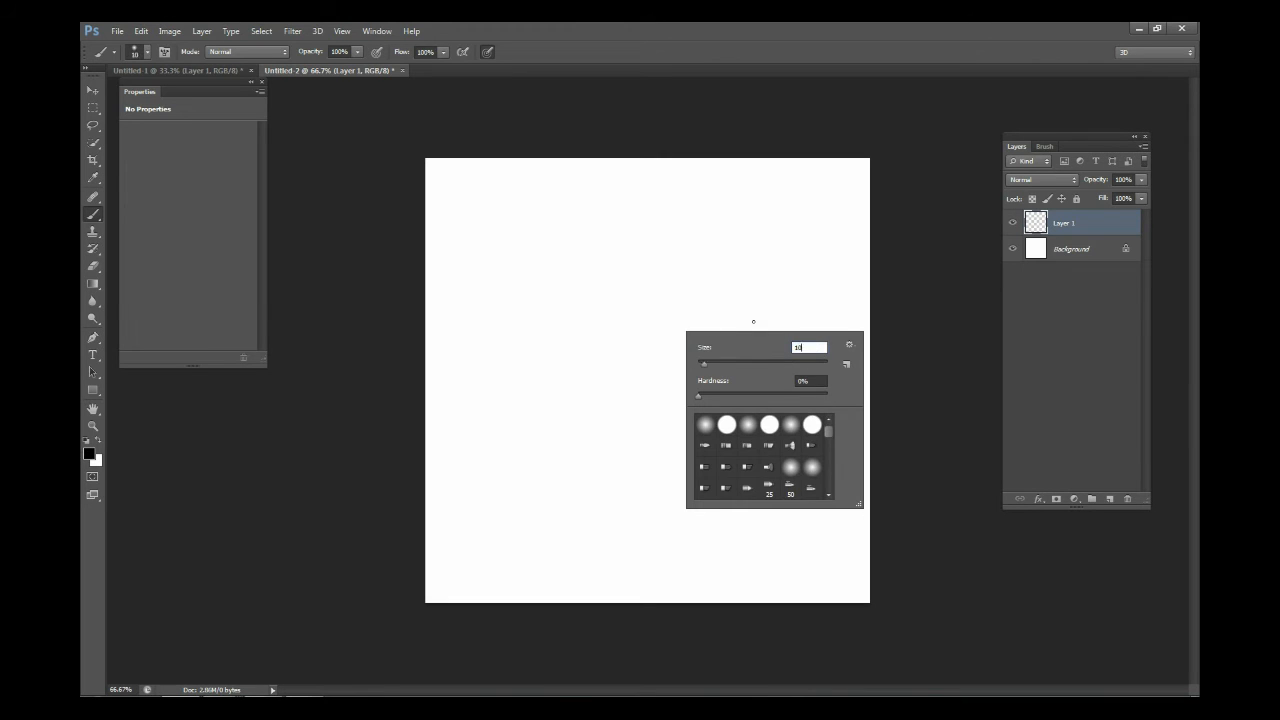
text(0)
key(Return)
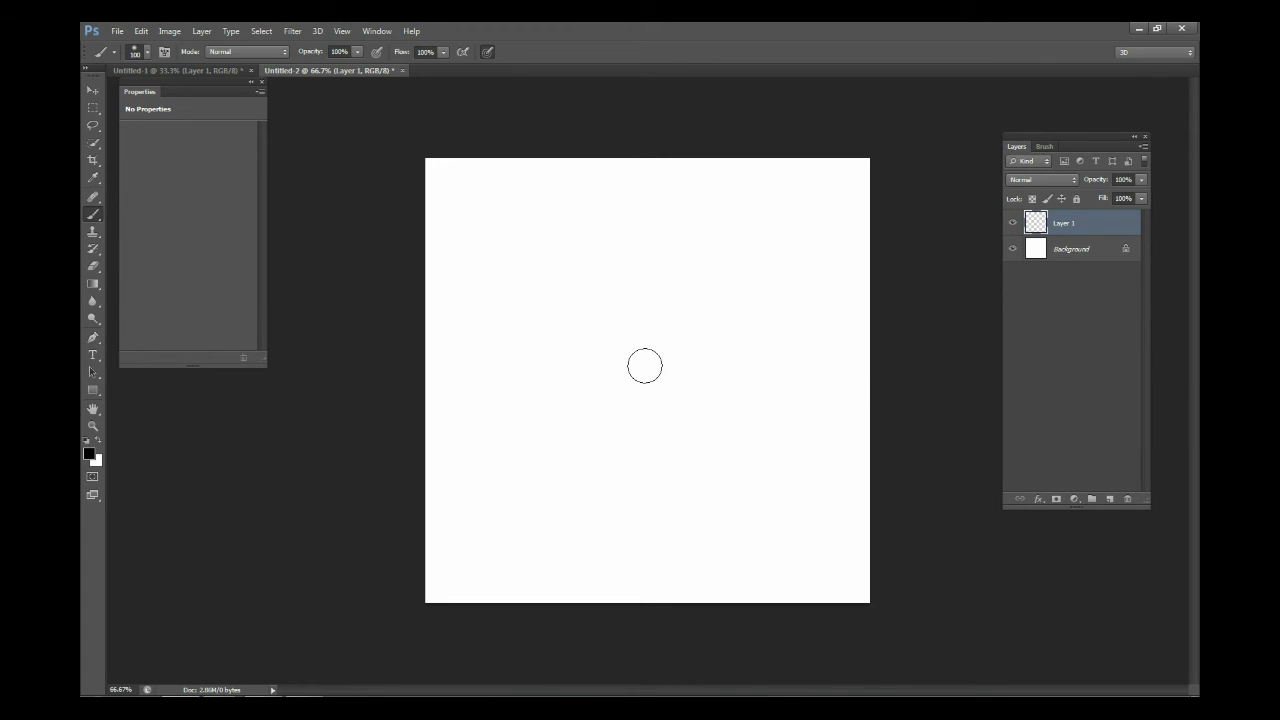
click(645, 365)
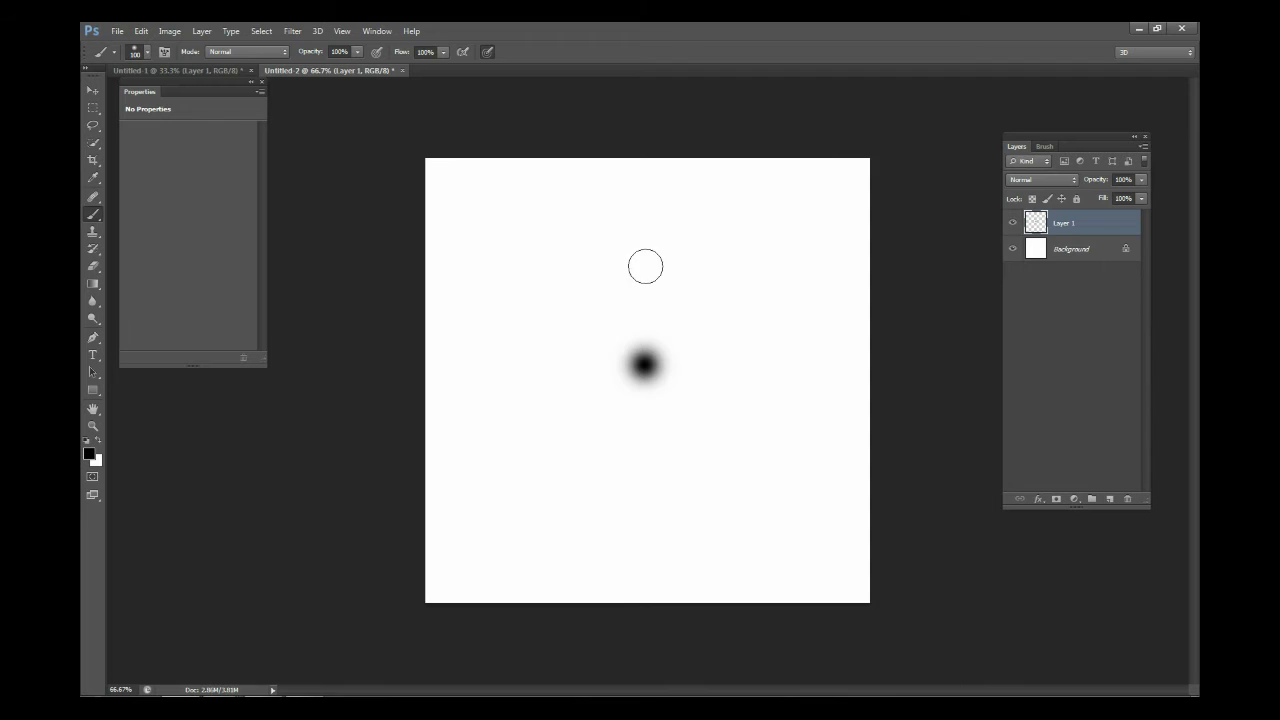
Move the dot slightly and transform it into a thin vertical streak nearly as tall as the canvas, about 9.94% wide and 606.92% high
click(92, 91)
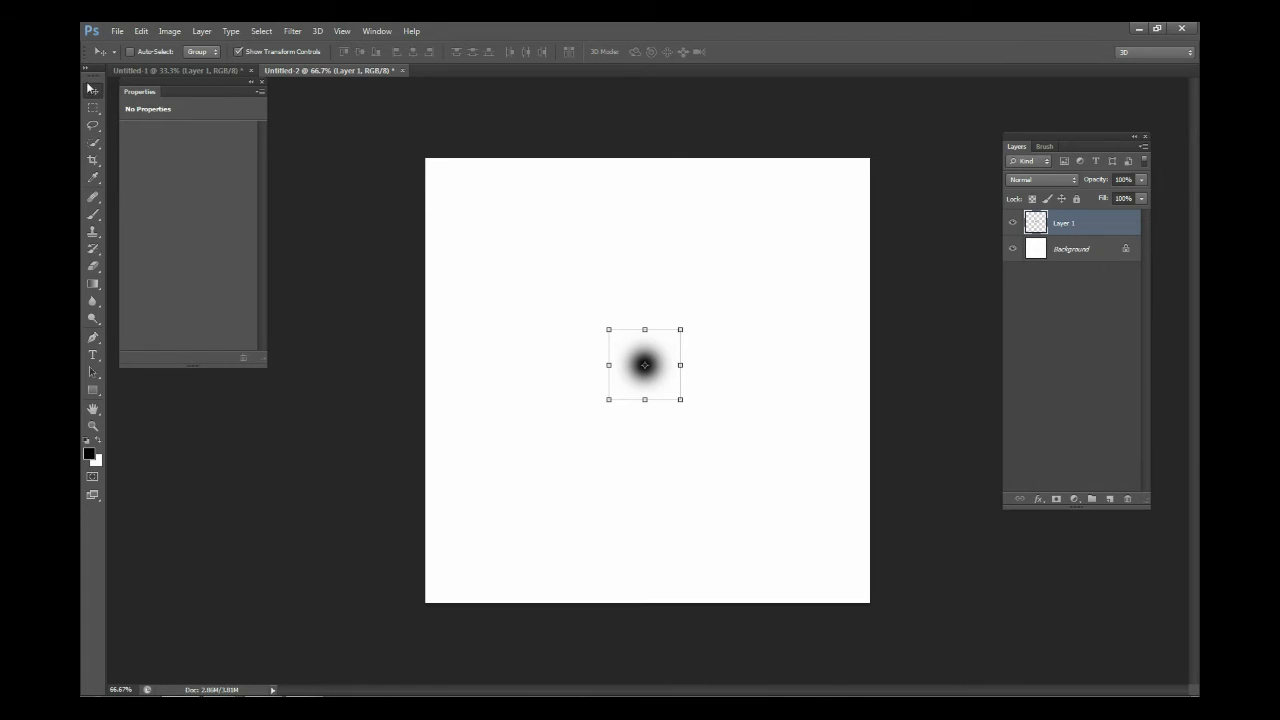
mouse_move(670, 363)
mouse_down()
mouse_move(679, 351)
mouse_move(675, 372)
mouse_up()
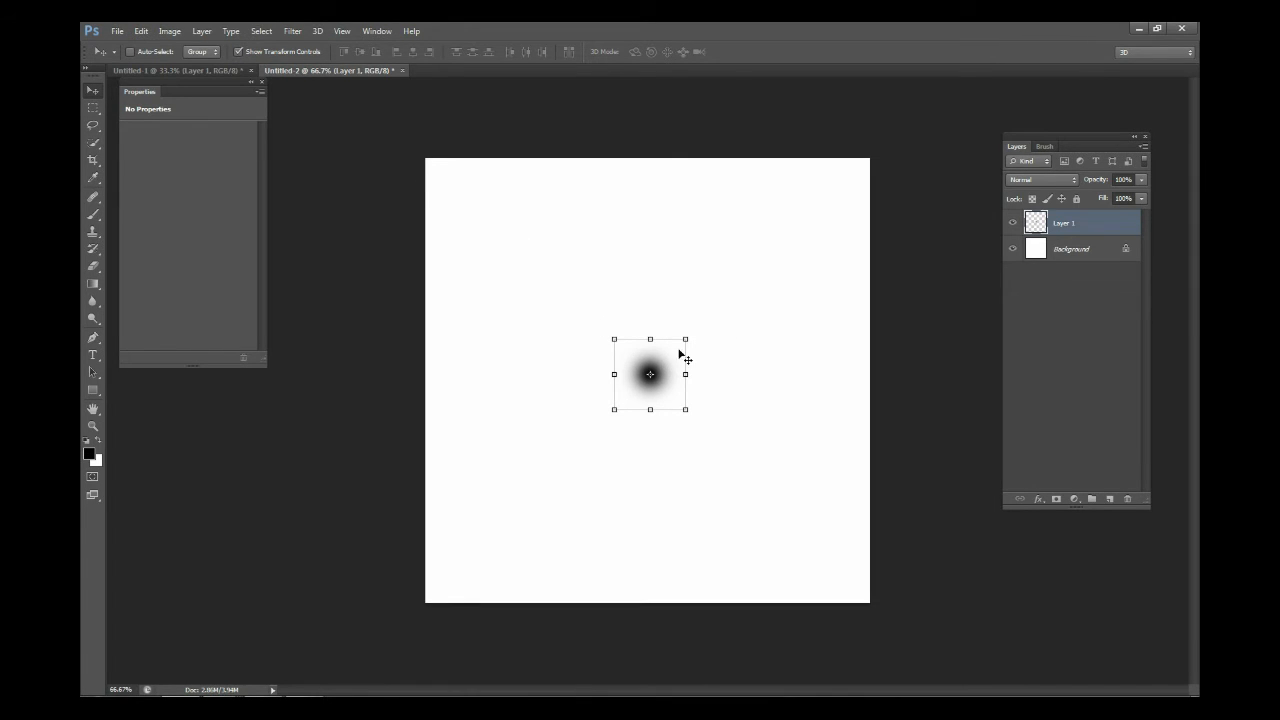
drag(685, 370, 628, 158)
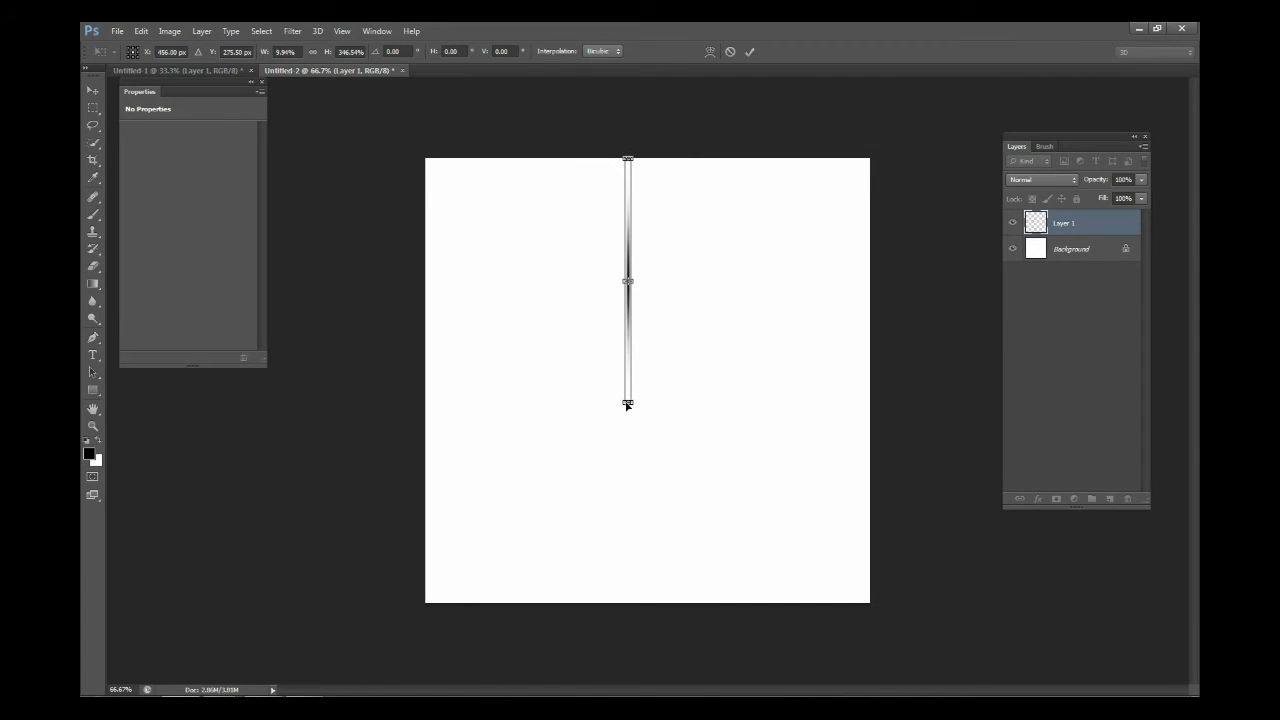
drag(628, 404, 648, 598)
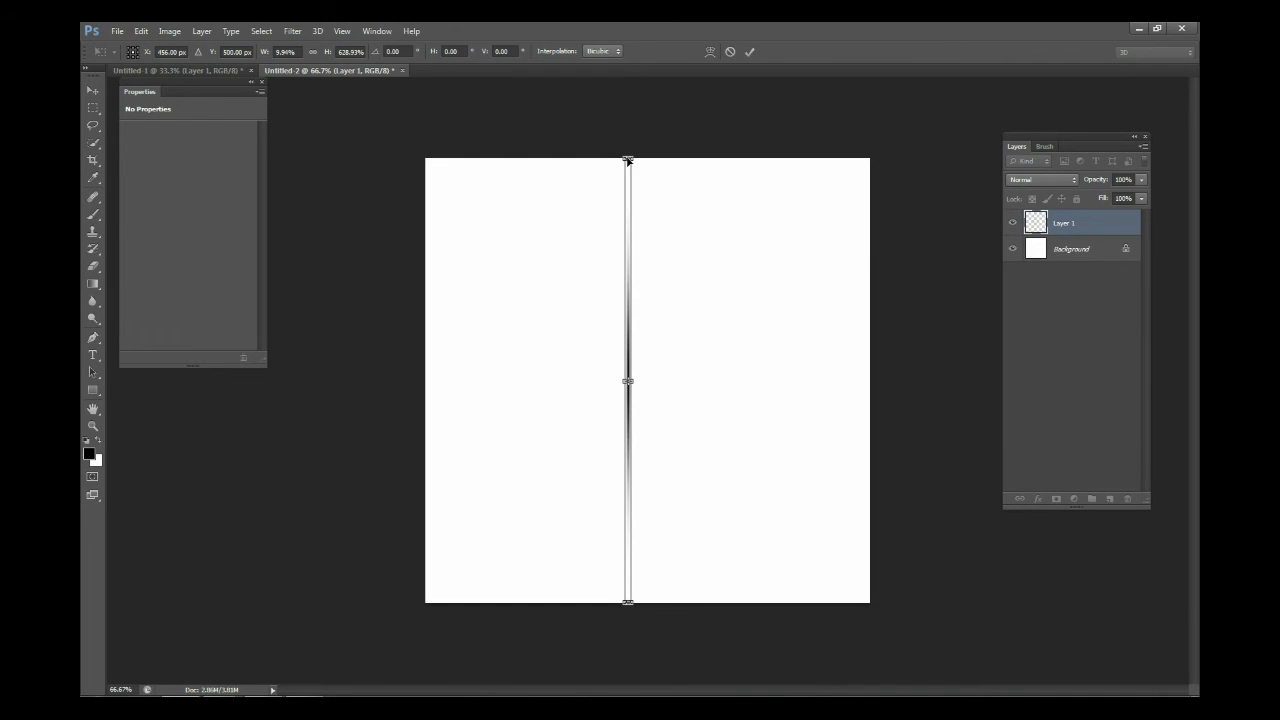
drag(627, 158, 627, 166)
drag(627, 601, 627, 595)
Narrow the vertical streak to about 6.83% width and apply the transform
key(ctrl+plus)
key(ctrl+plus)
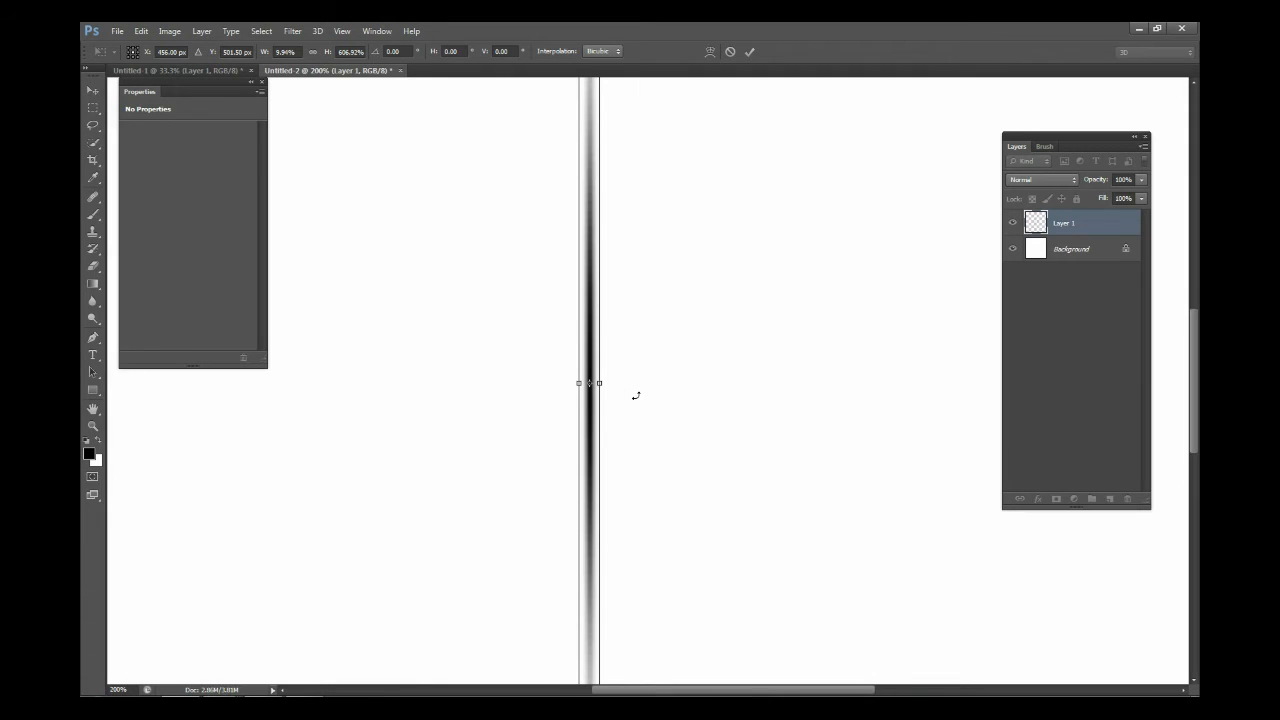
drag(599, 384, 593, 384)
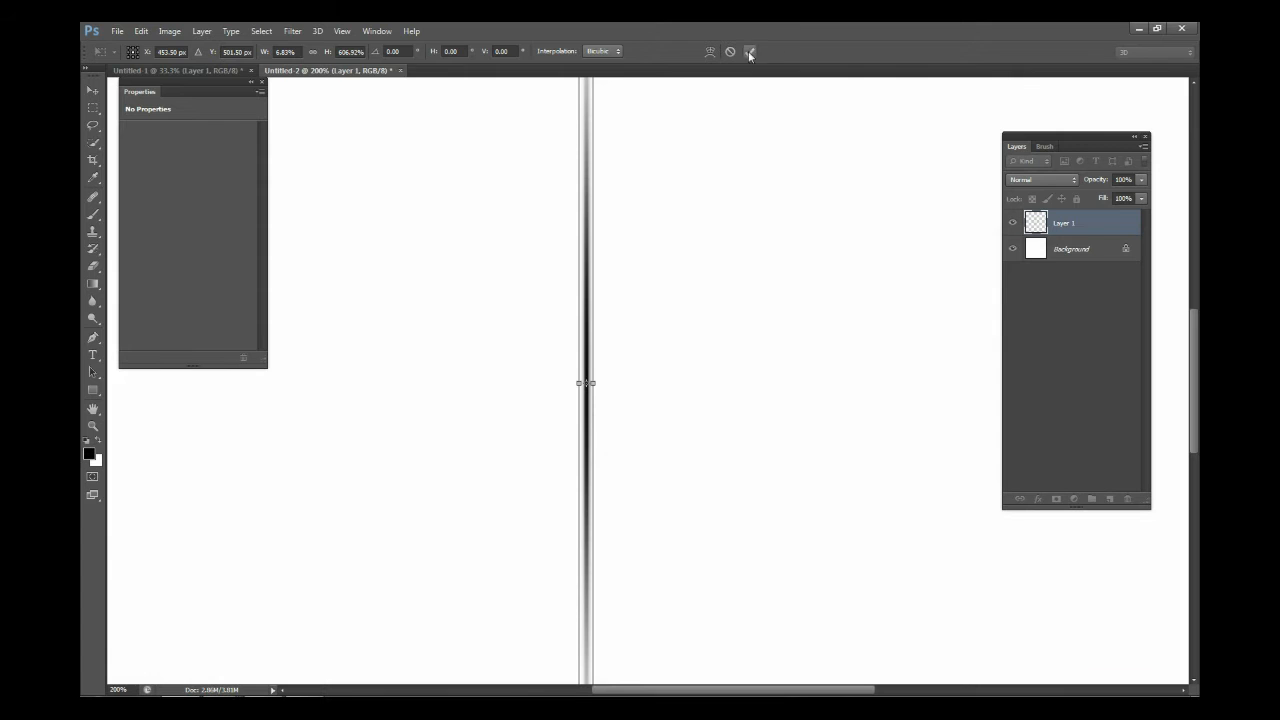
click(750, 52)
Move the streak to the middle of the canvas, align it to the centre of a full-canvas selection, and deselect
key(ctrl+0)
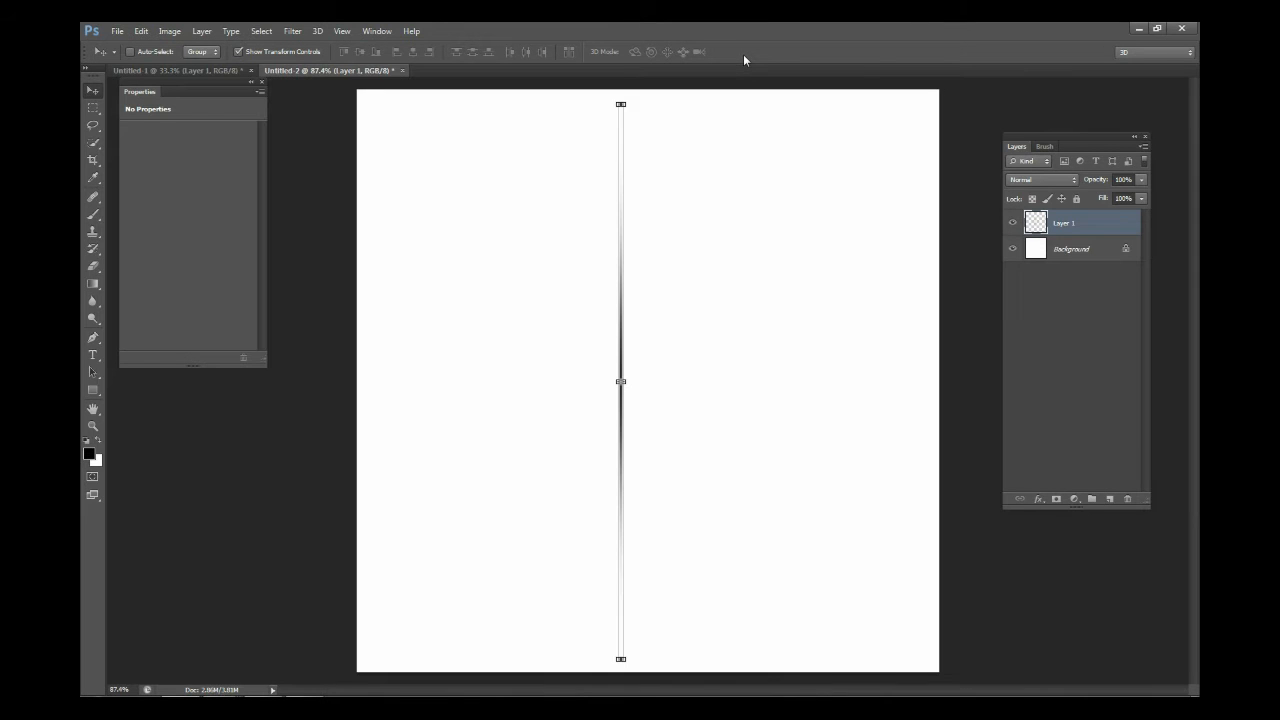
drag(621, 328, 641, 344)
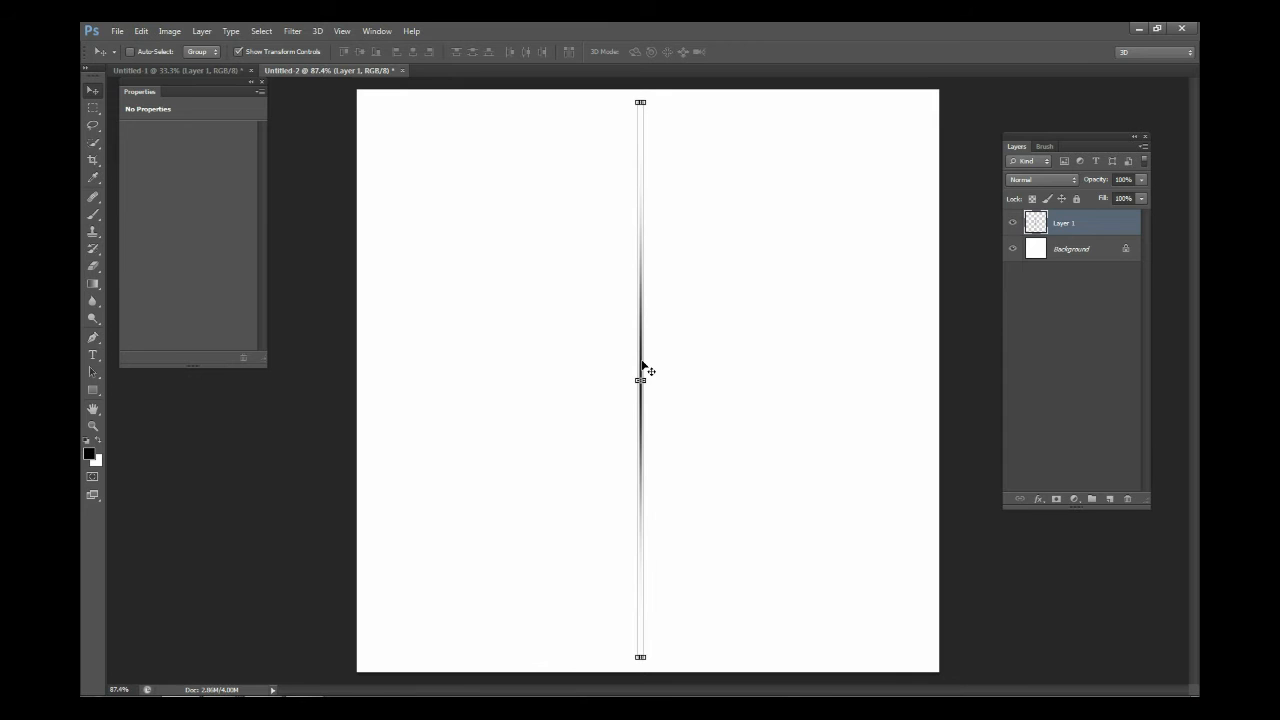
drag(646, 337, 644, 340)
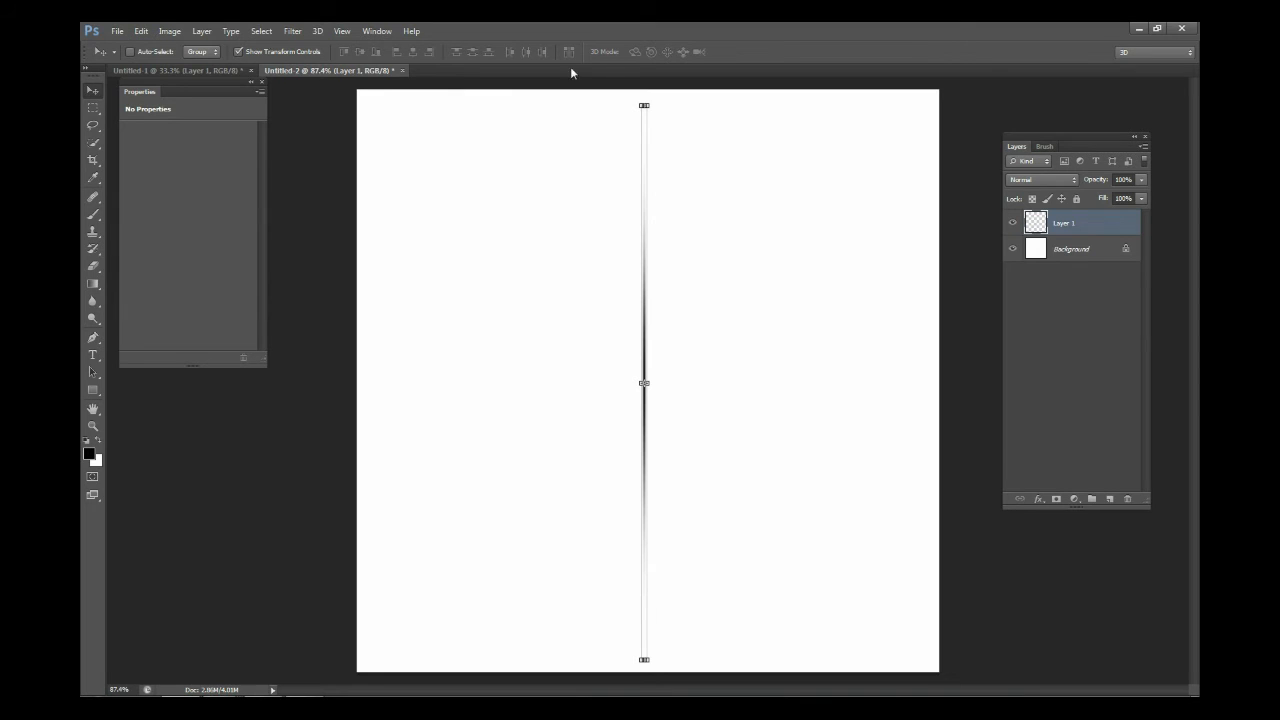
click(261, 31)
click(261, 46)
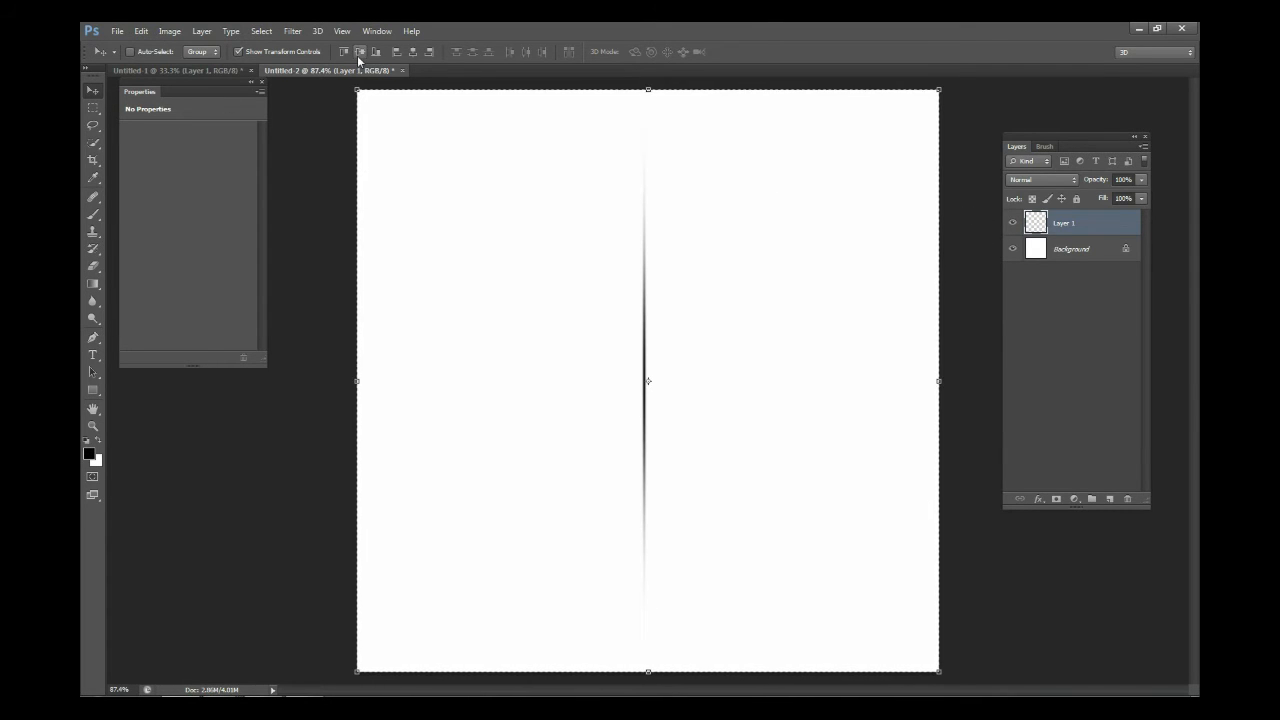
click(415, 53)
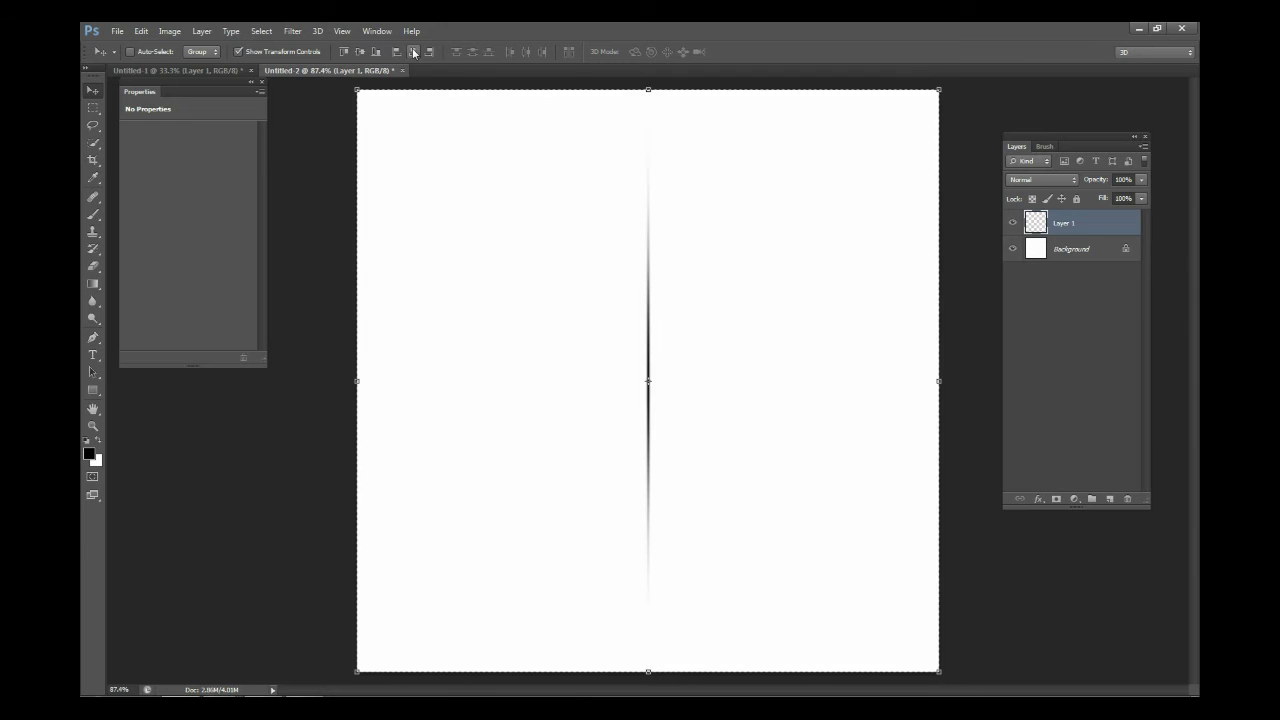
click(272, 32)
click(272, 57)
Duplicate the streak layer and rotate the copy 90° clockwise to form a cross
right_click(1076, 222)
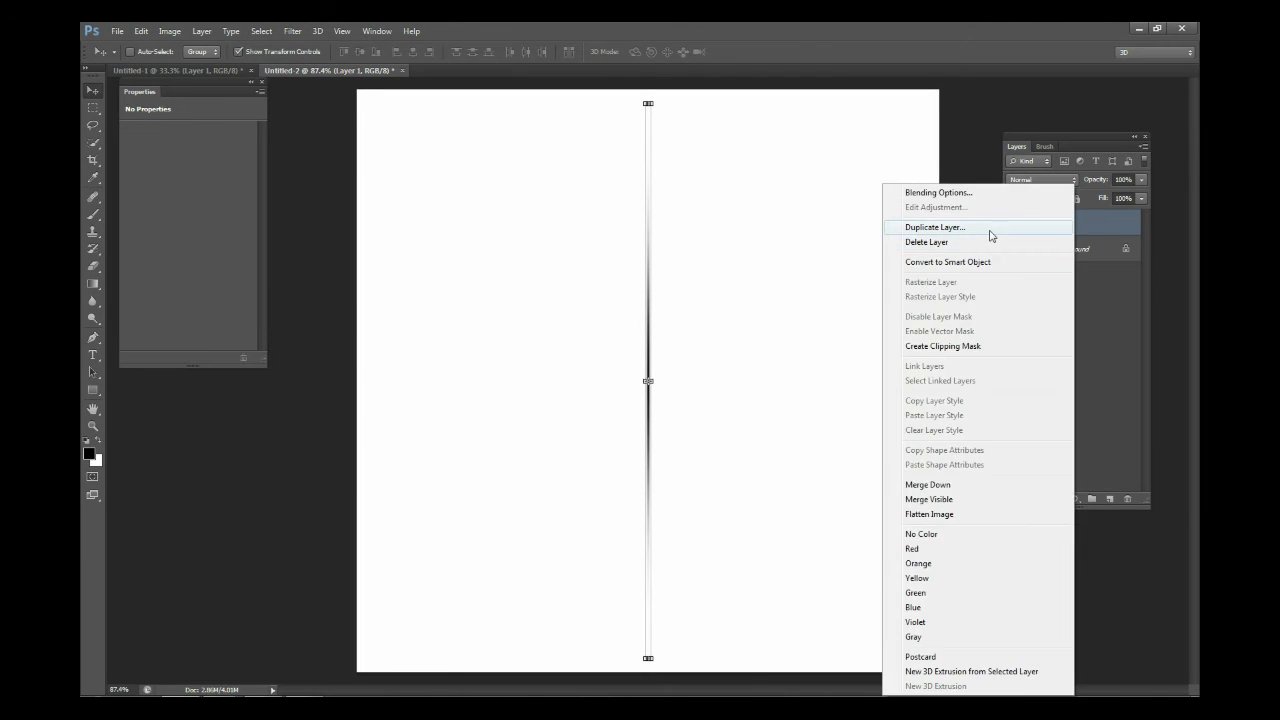
click(912, 228)
click(752, 236)
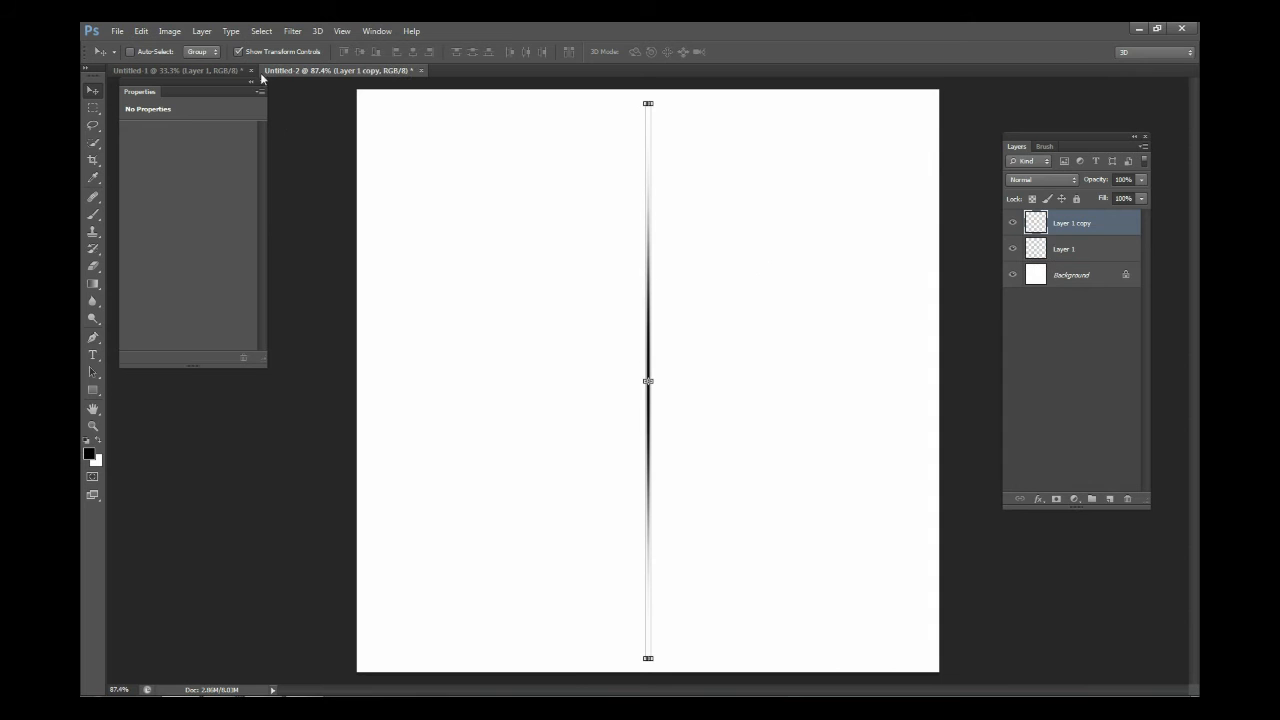
click(141, 31)
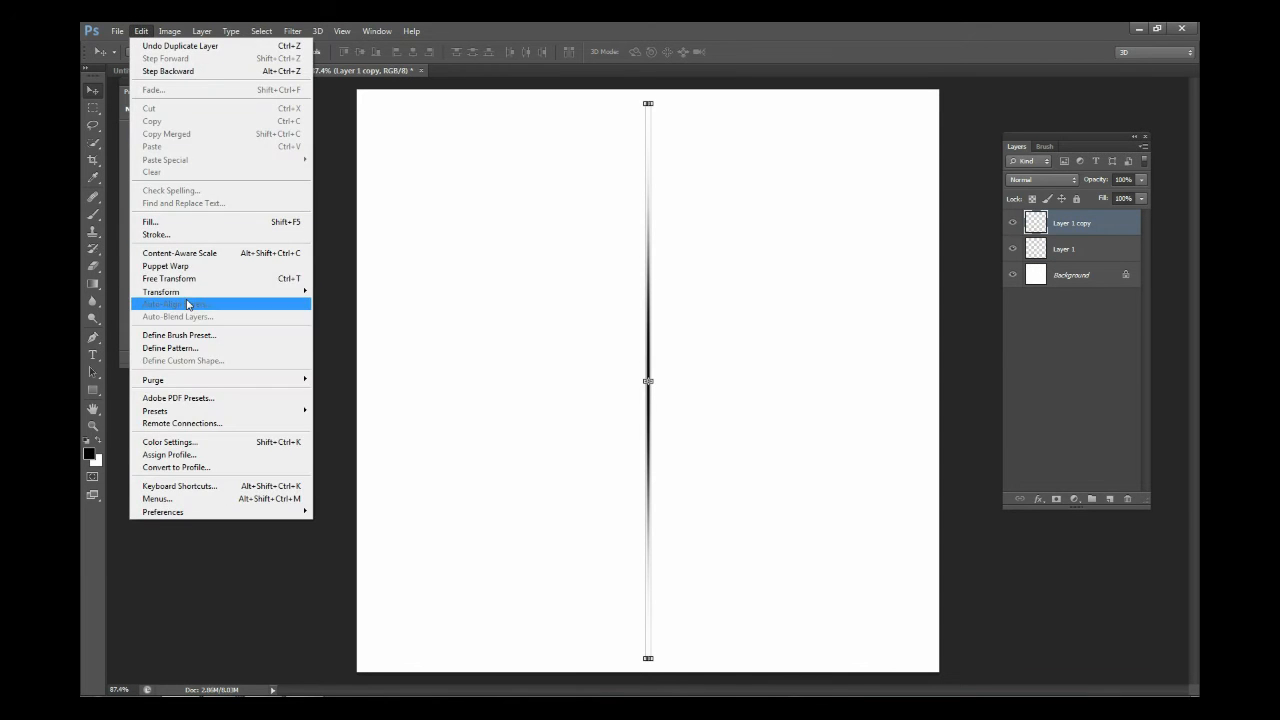
mouse_move(187, 295)
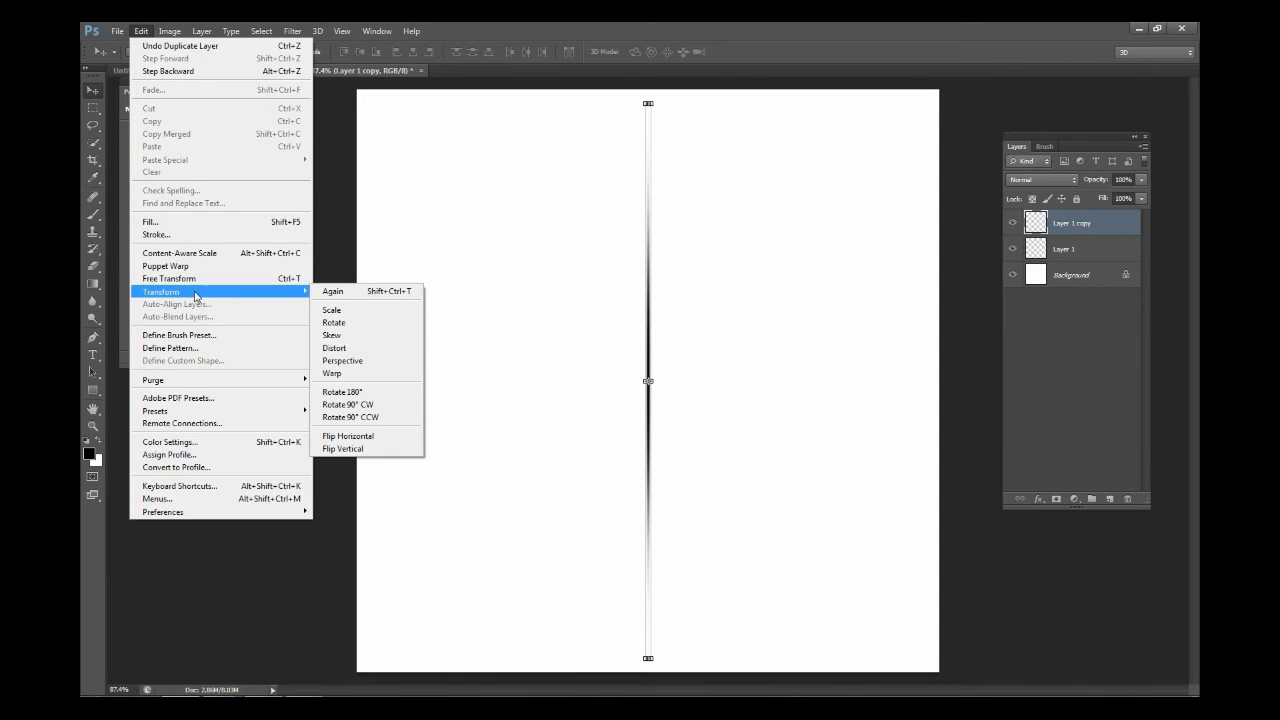
click(373, 406)
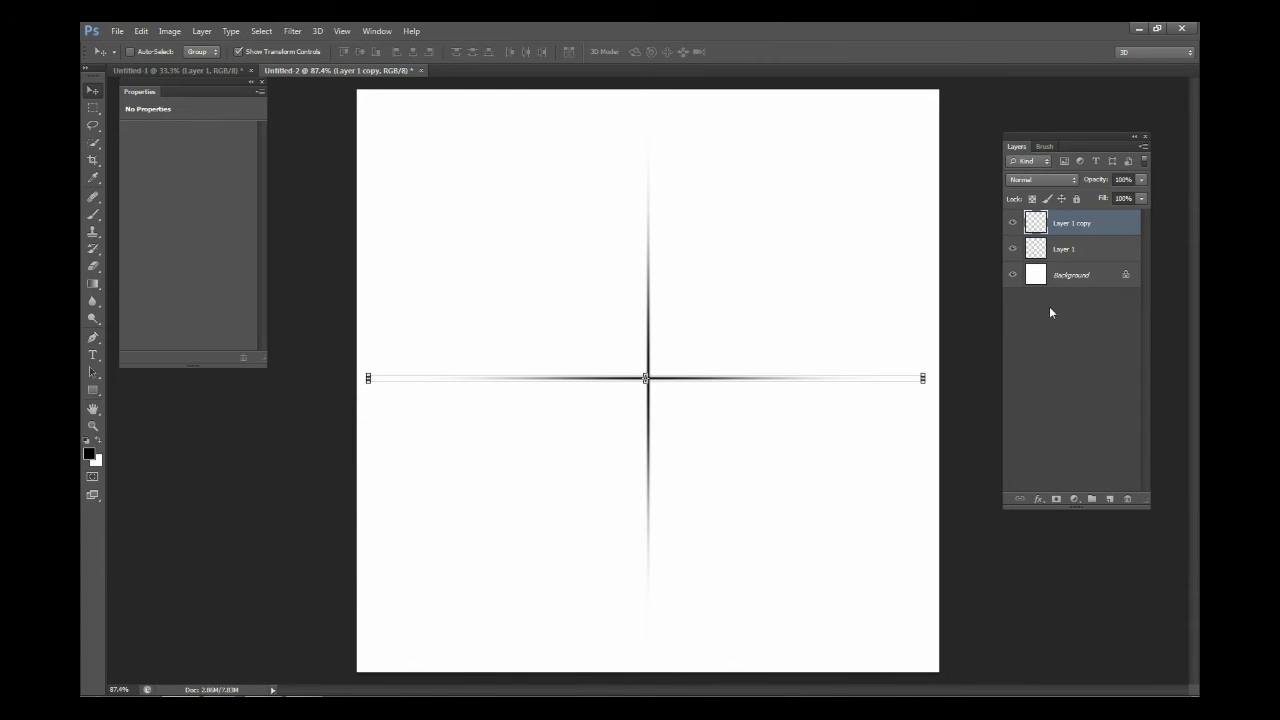
Add a new layer above Layer 1 copy and stamp a 100 px soft round black dot near the cross's centre
click(1070, 276)
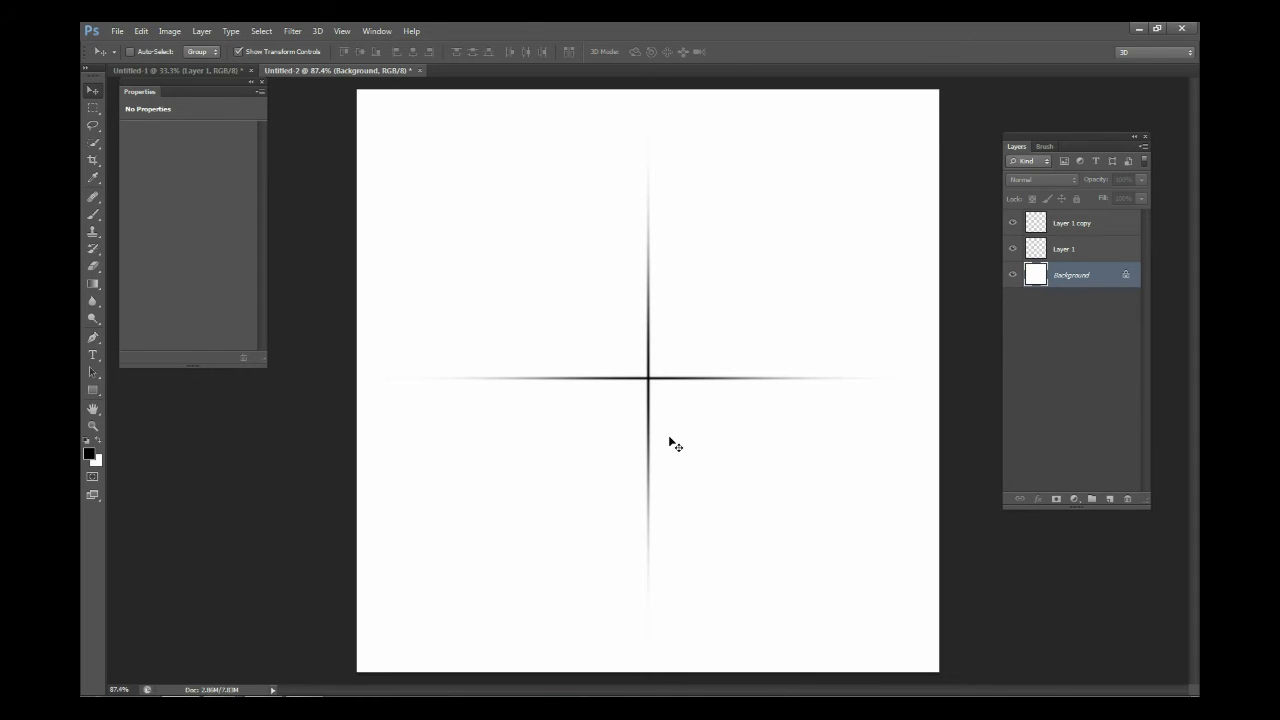
click(1090, 232)
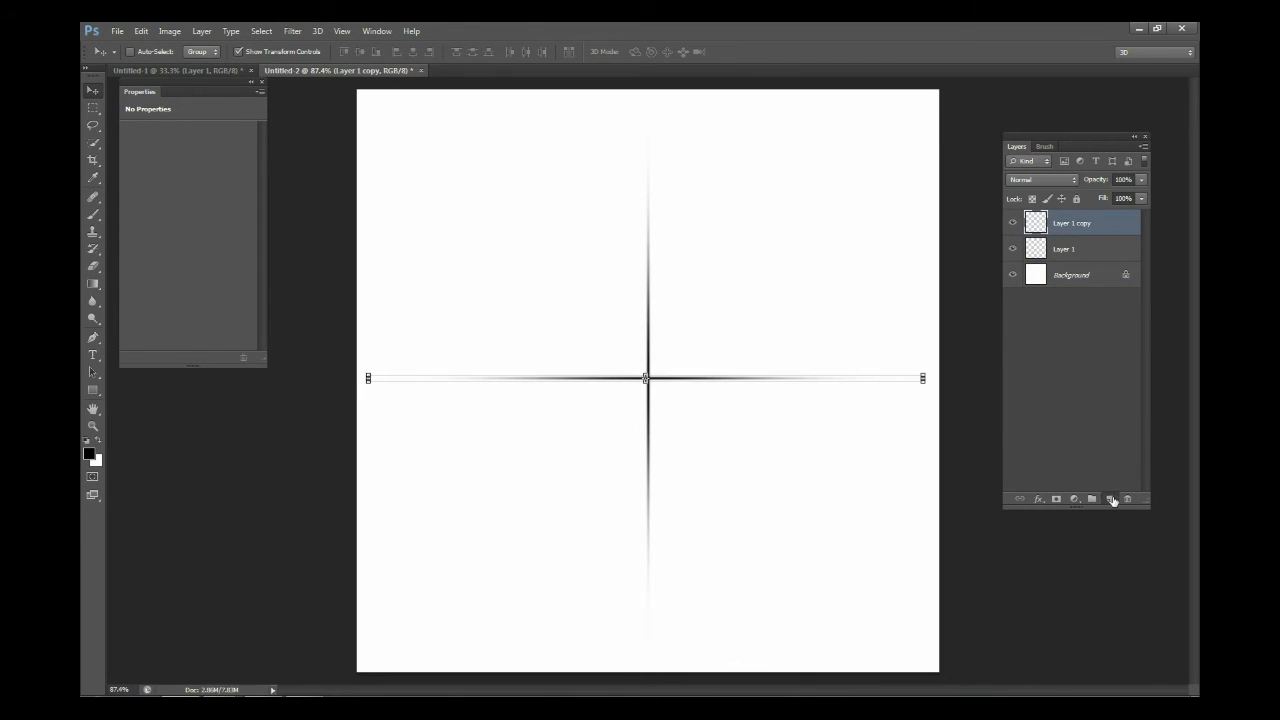
click(1109, 498)
click(93, 215)
click(94, 215)
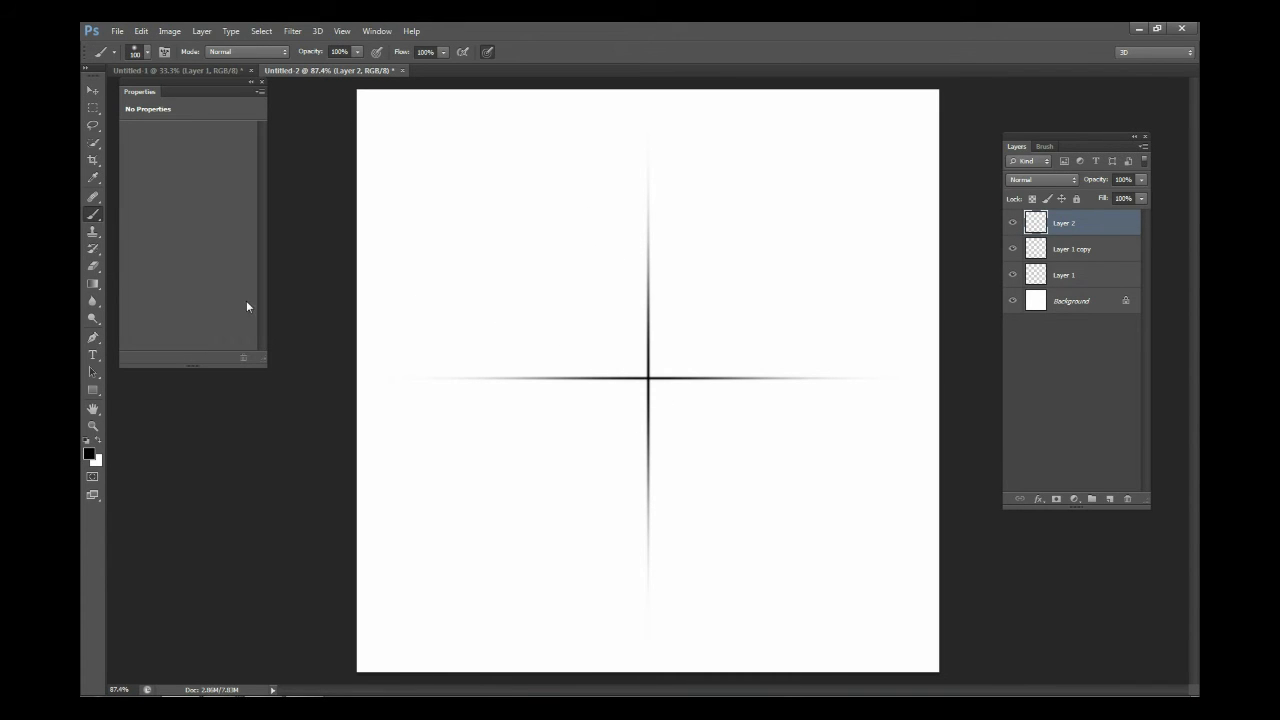
right_click(630, 294)
click(737, 389)
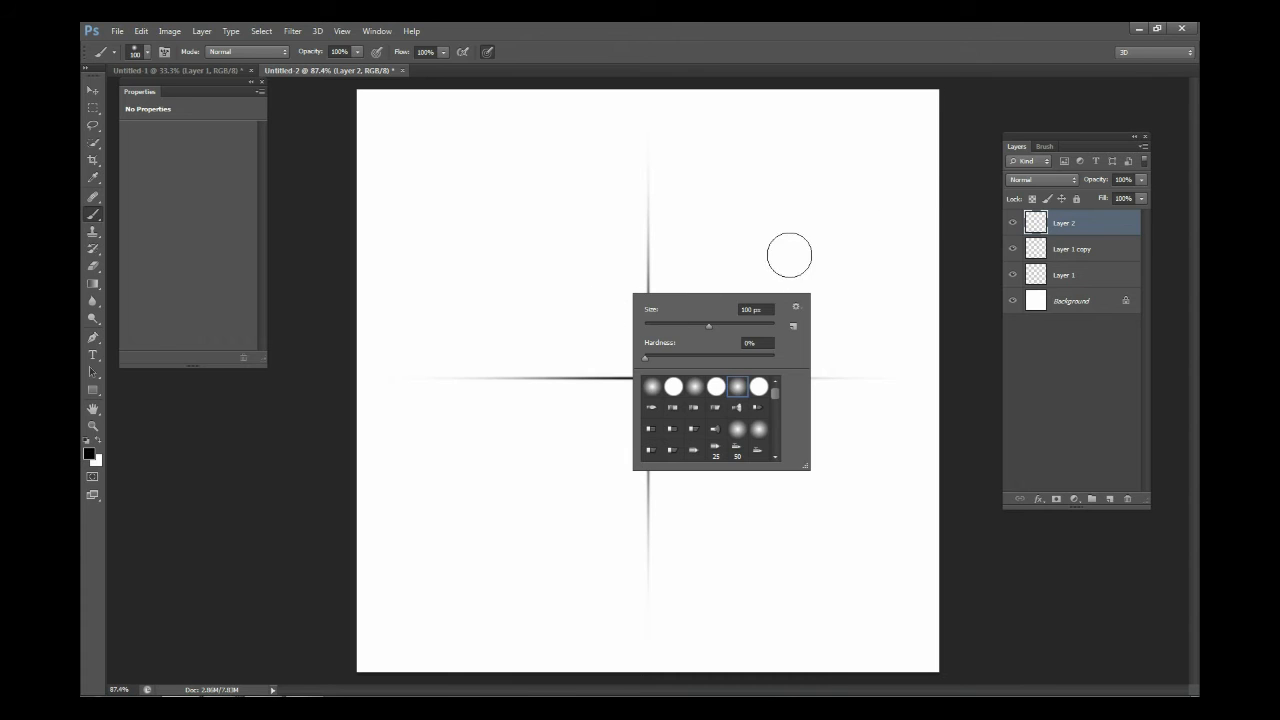
click(600, 358)
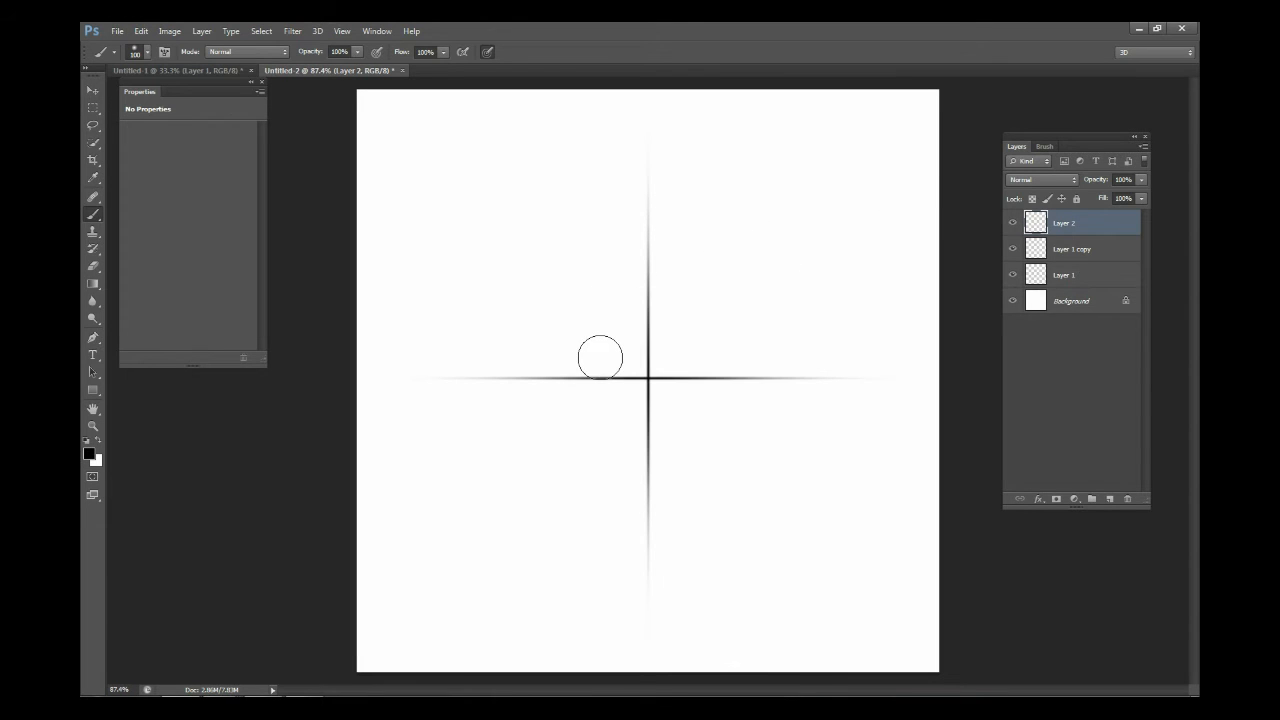
click(600, 358)
Move the soft dot on Layer 2 onto the intersection of the two streaks
key(v)
drag(622, 346, 669, 357)
key(Down)
key(Down)
key(Down)
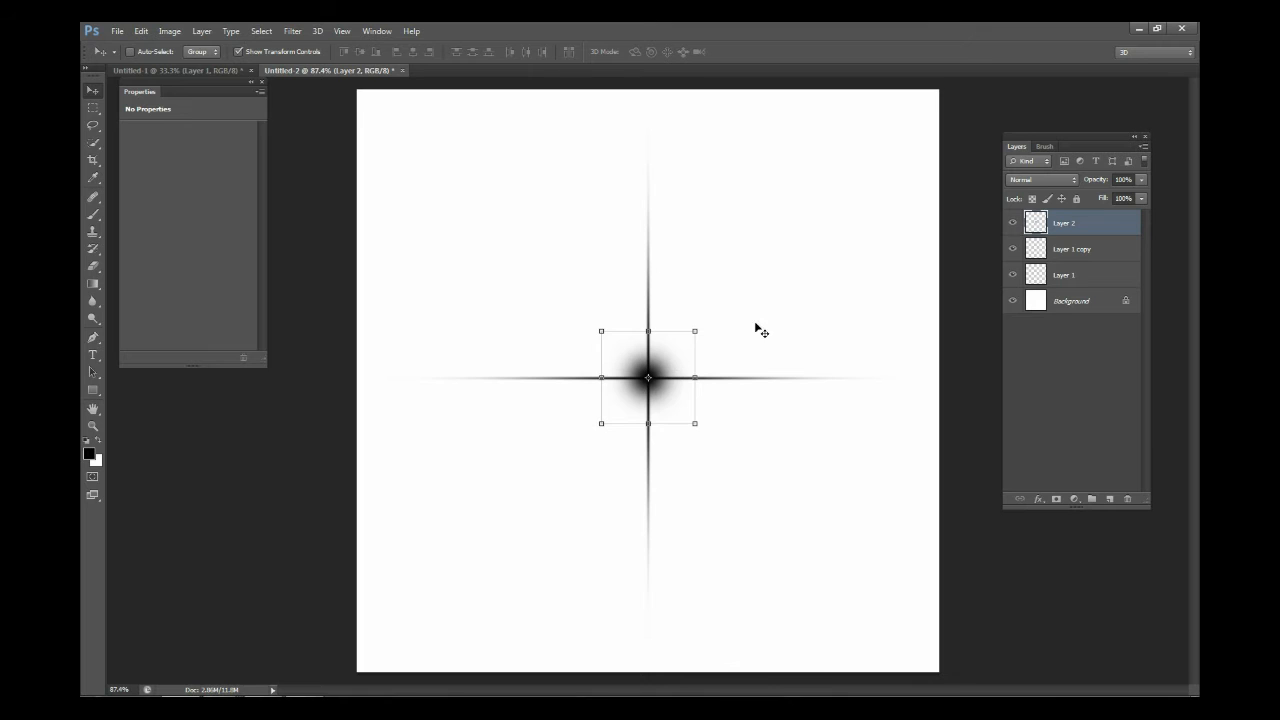
Set the opacity of Layer 2 to 70%
drag(1038, 143, 1029, 142)
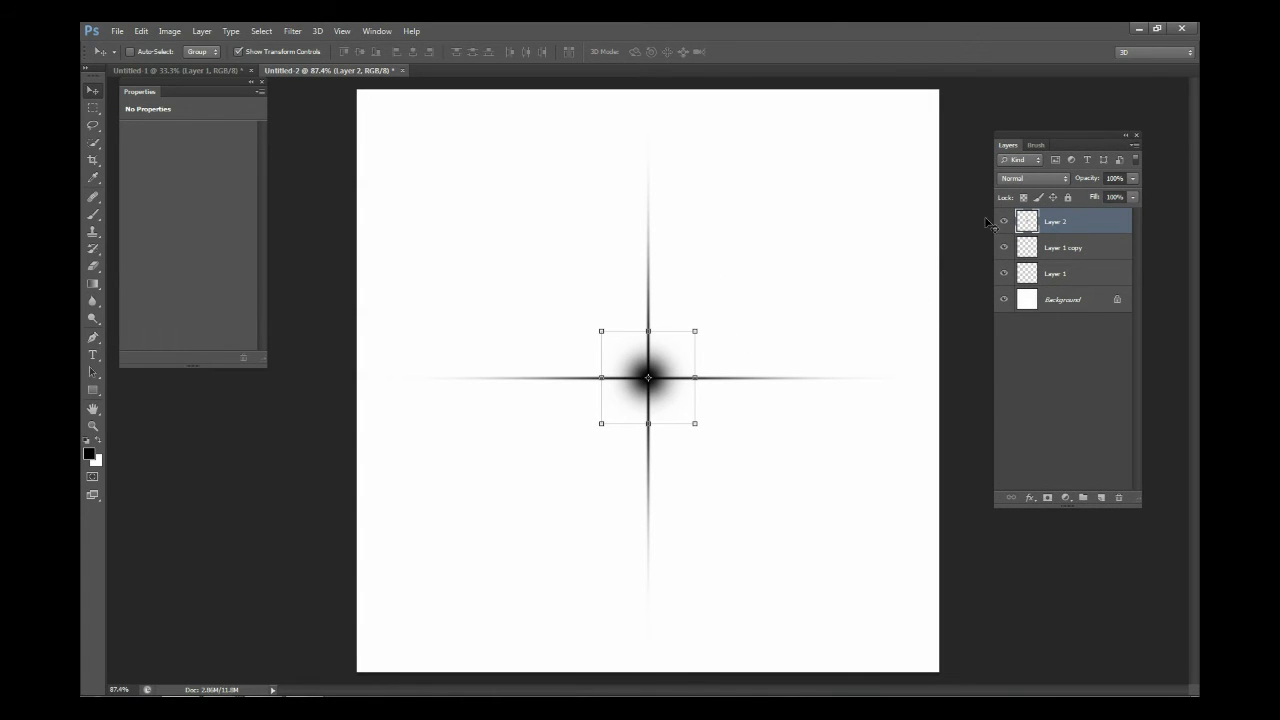
click(1116, 178)
text(70)
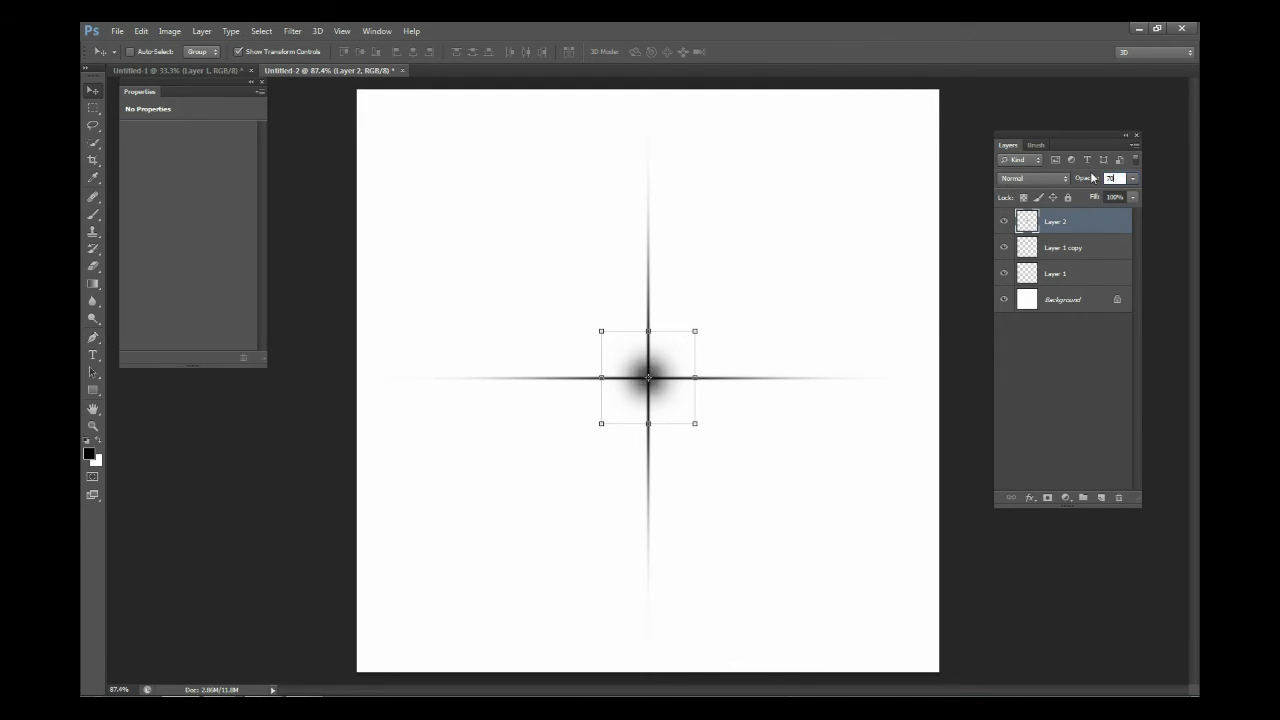
Add a new layer, stamp a 50 px soft black dot on the cross's intersection, and lower the layer's opacity to 70%
click(1100, 497)
key(b)
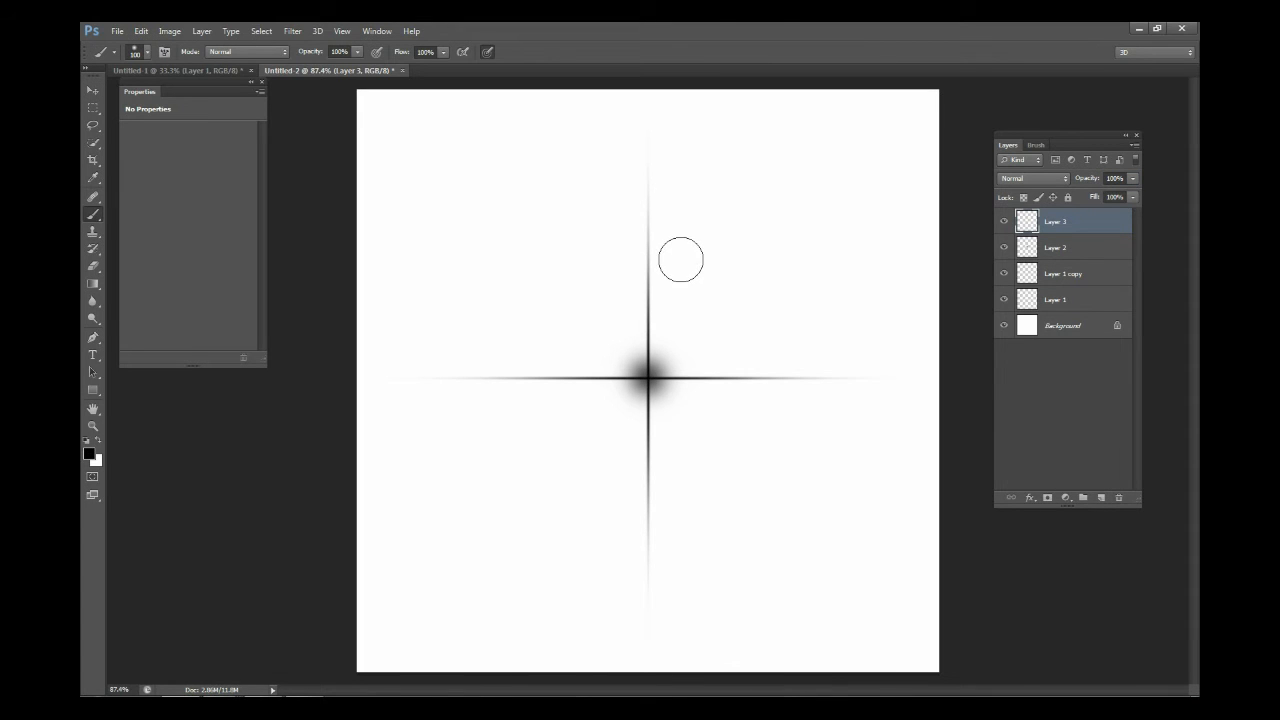
right_click(684, 262)
drag(746, 291, 731, 289)
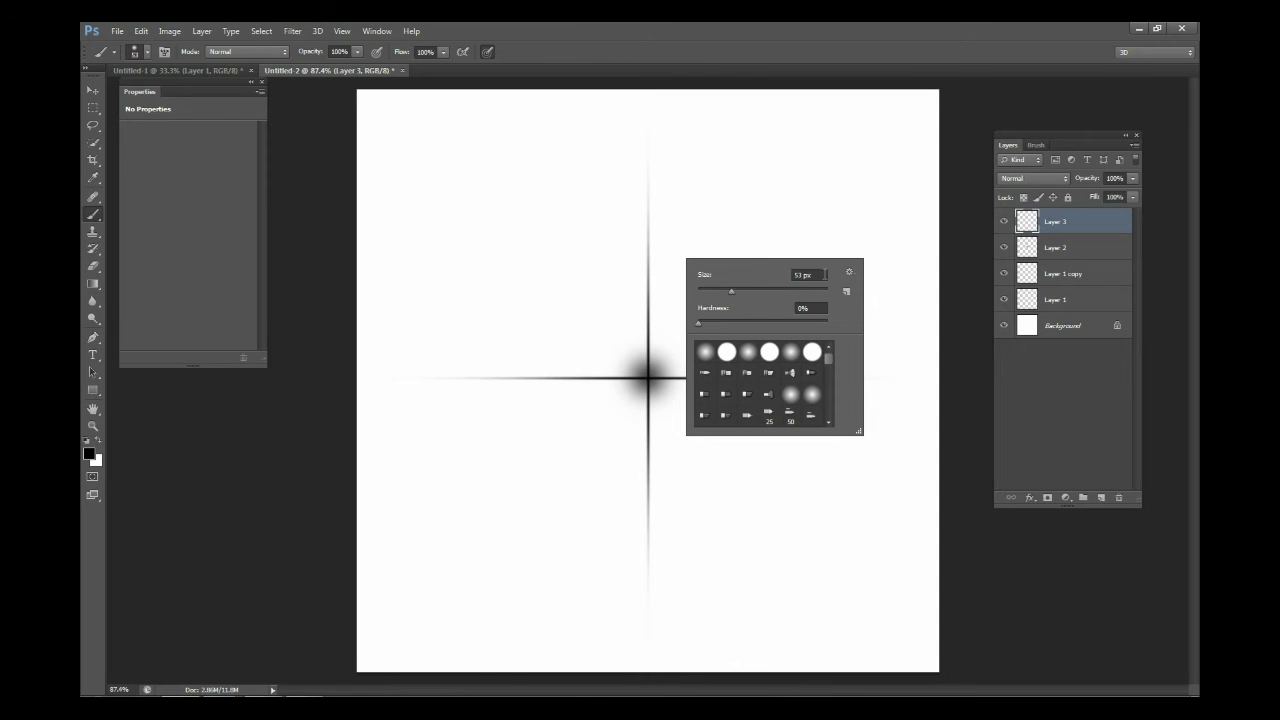
key(Return)
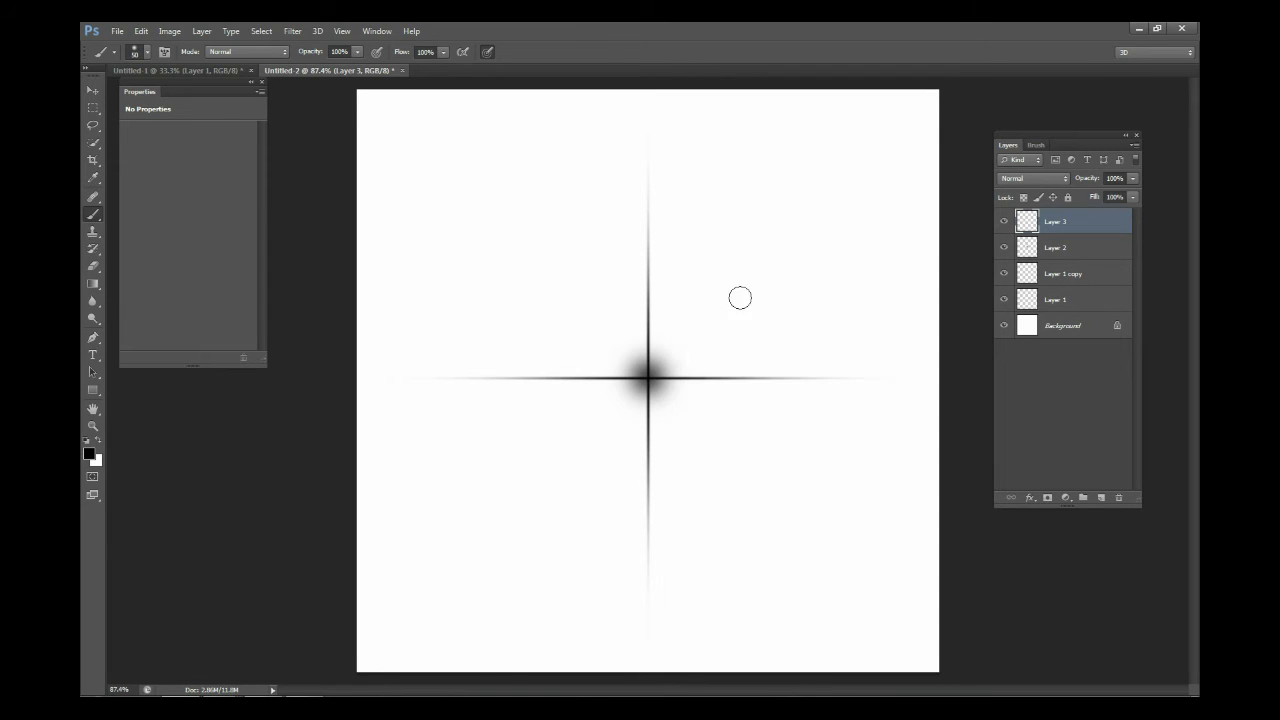
click(647, 378)
click(1116, 178)
drag(1102, 176, 1072, 177)
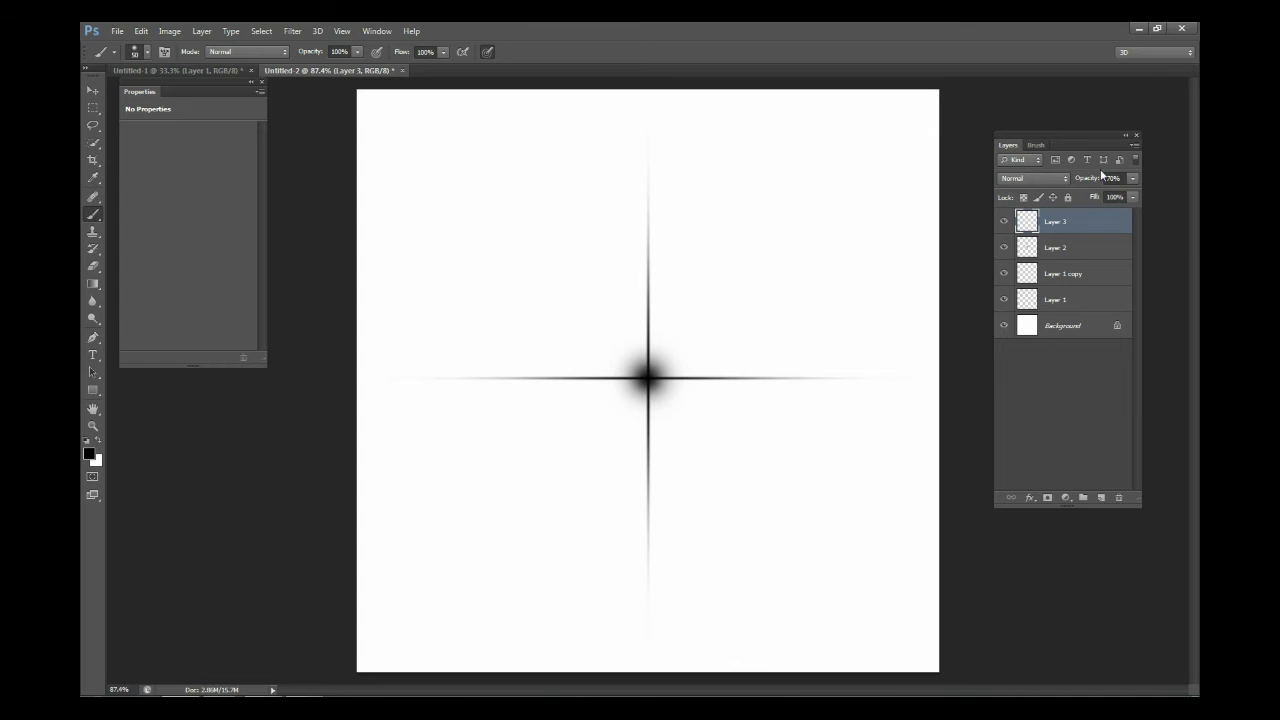
Add a new layer above Layer 3 and stamp a 450 px soft round black dot over the cross's intersection
click(1101, 497)
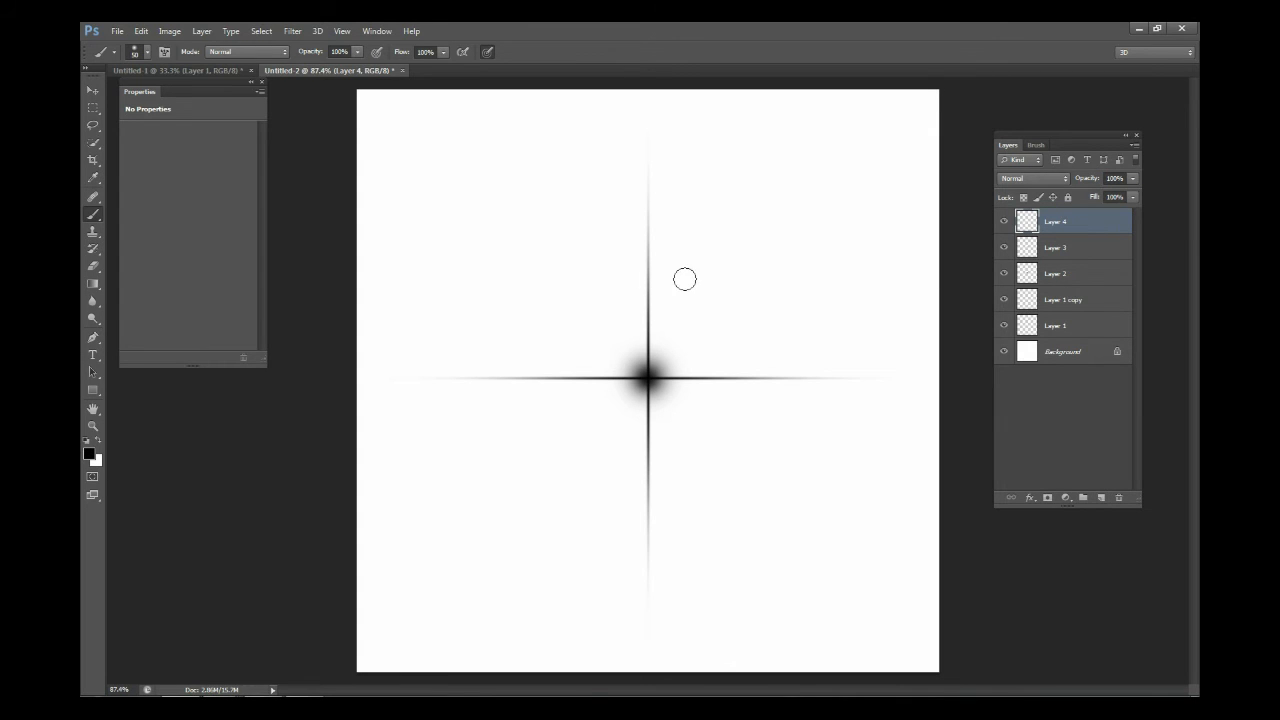
right_click(611, 327)
drag(715, 358, 735, 362)
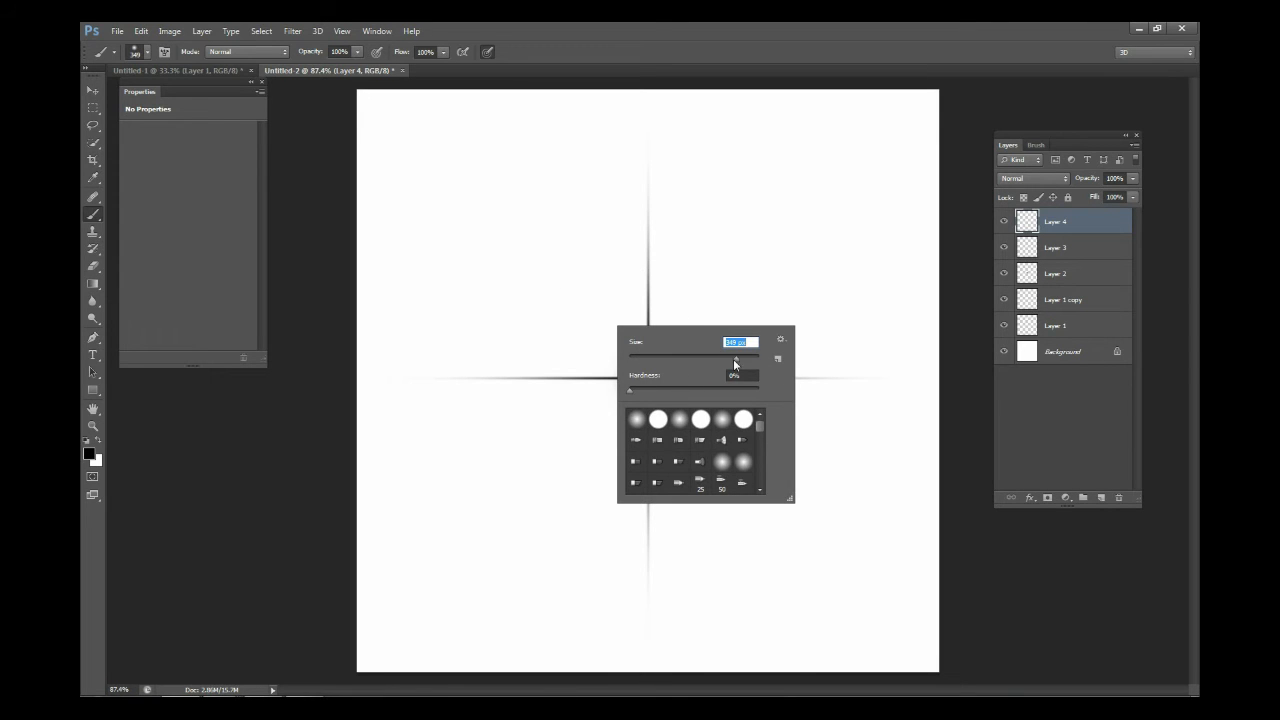
drag(739, 360, 741, 360)
text(400)
key(Return)
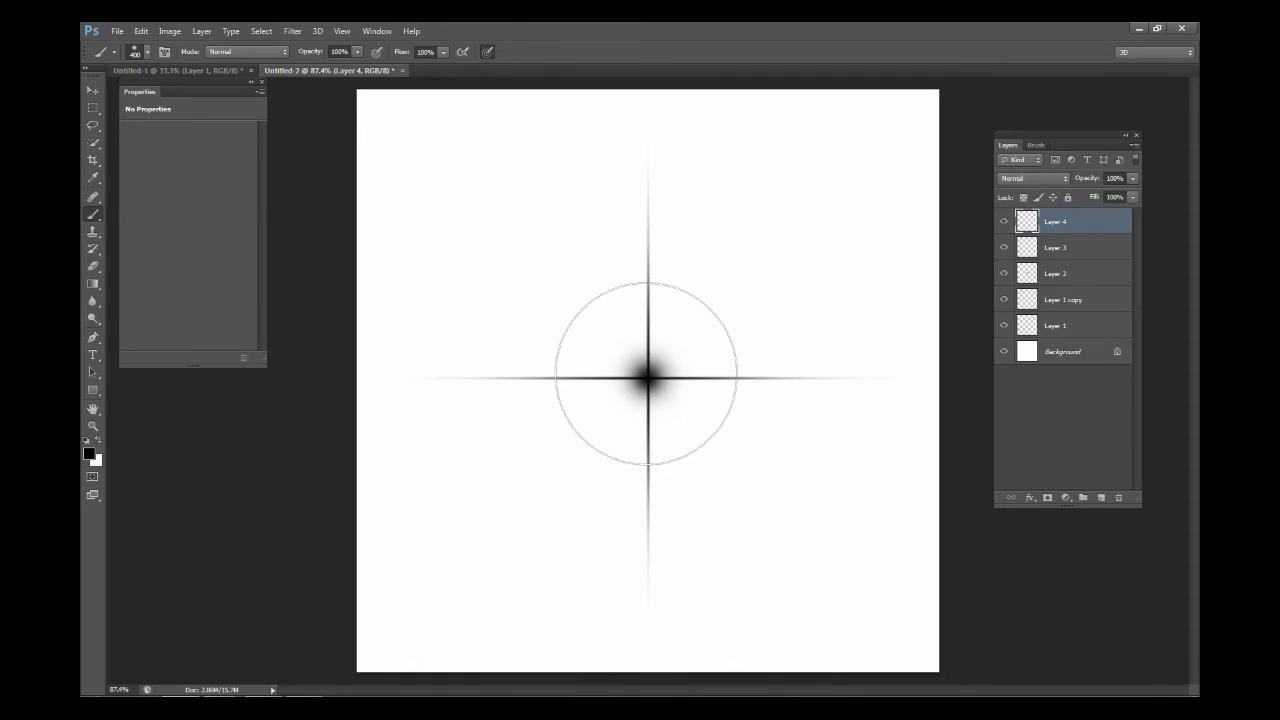
right_click(648, 368)
click(772, 388)
text(450)
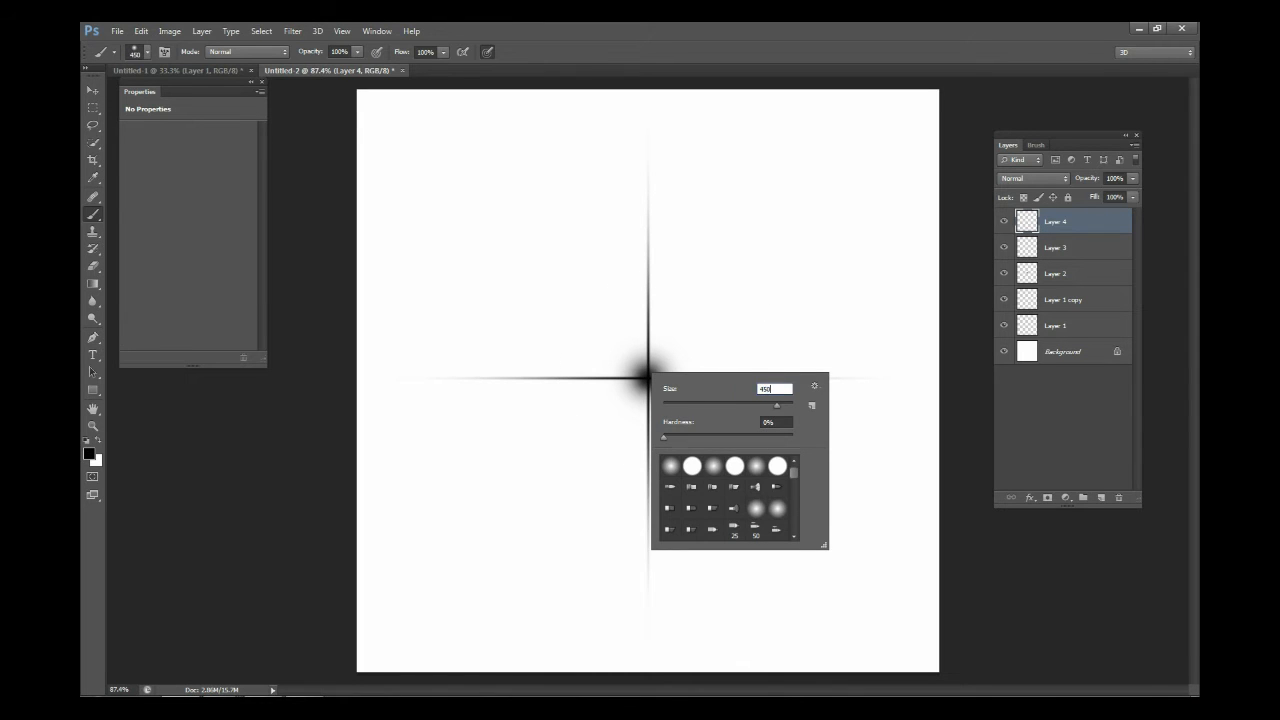
key(Return)
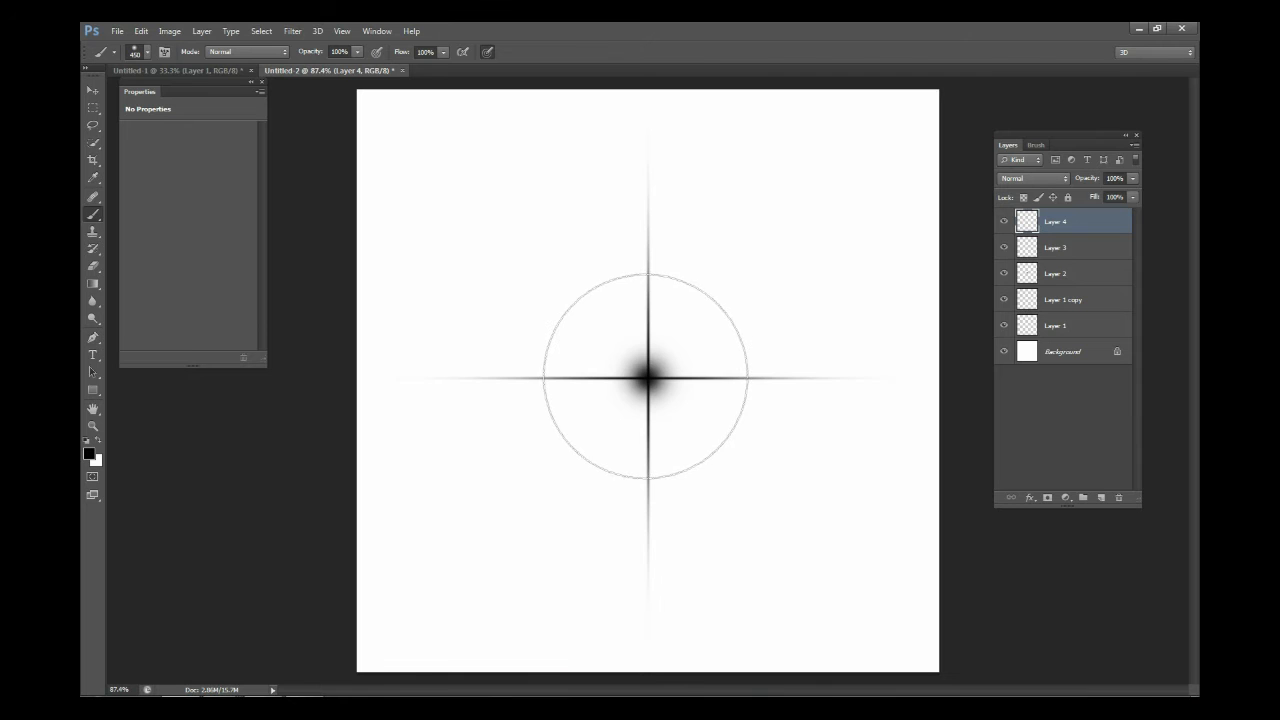
click(647, 377)
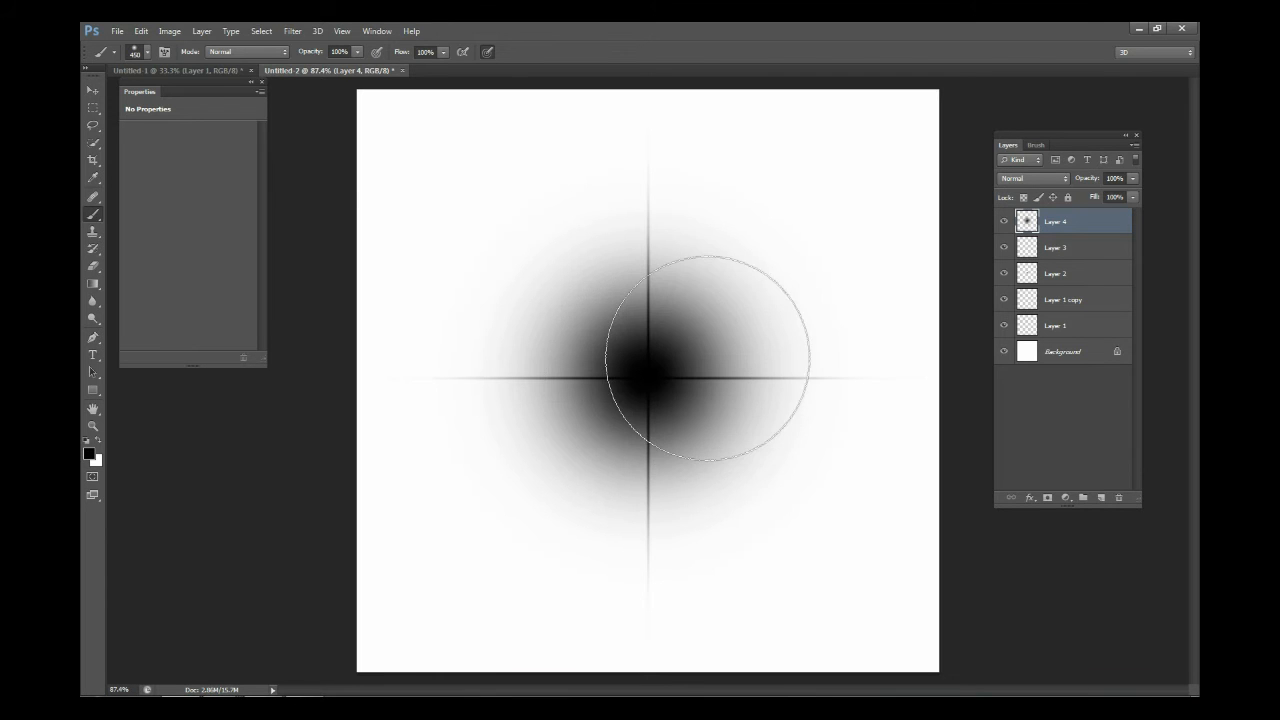
Move the large soft dot on Layer 4 so it is centred exactly on the streaks' intersection
click(93, 90)
drag(732, 322, 732, 328)
key(Right)
key(Down)
key(Right)
key(Down)
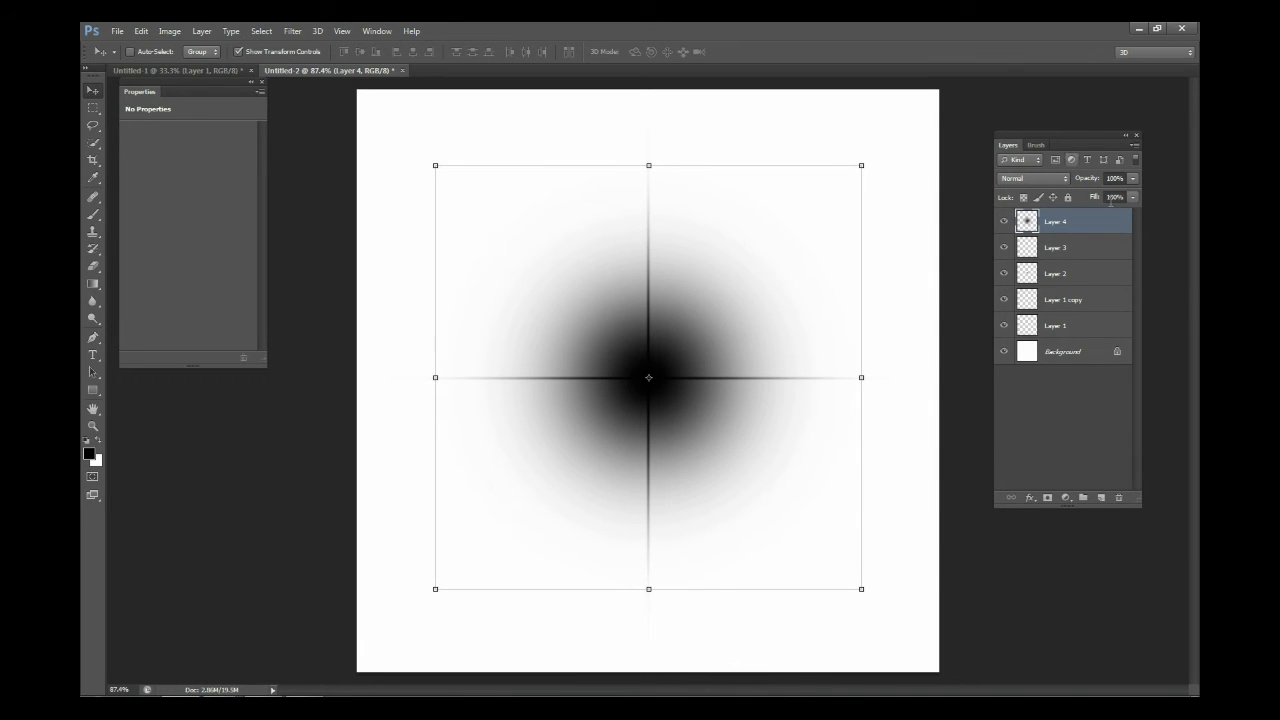
Lower the opacity of Layer 4 to 15% so the large dot forms a faint glow
click(1134, 180)
drag(1132, 192, 1079, 199)
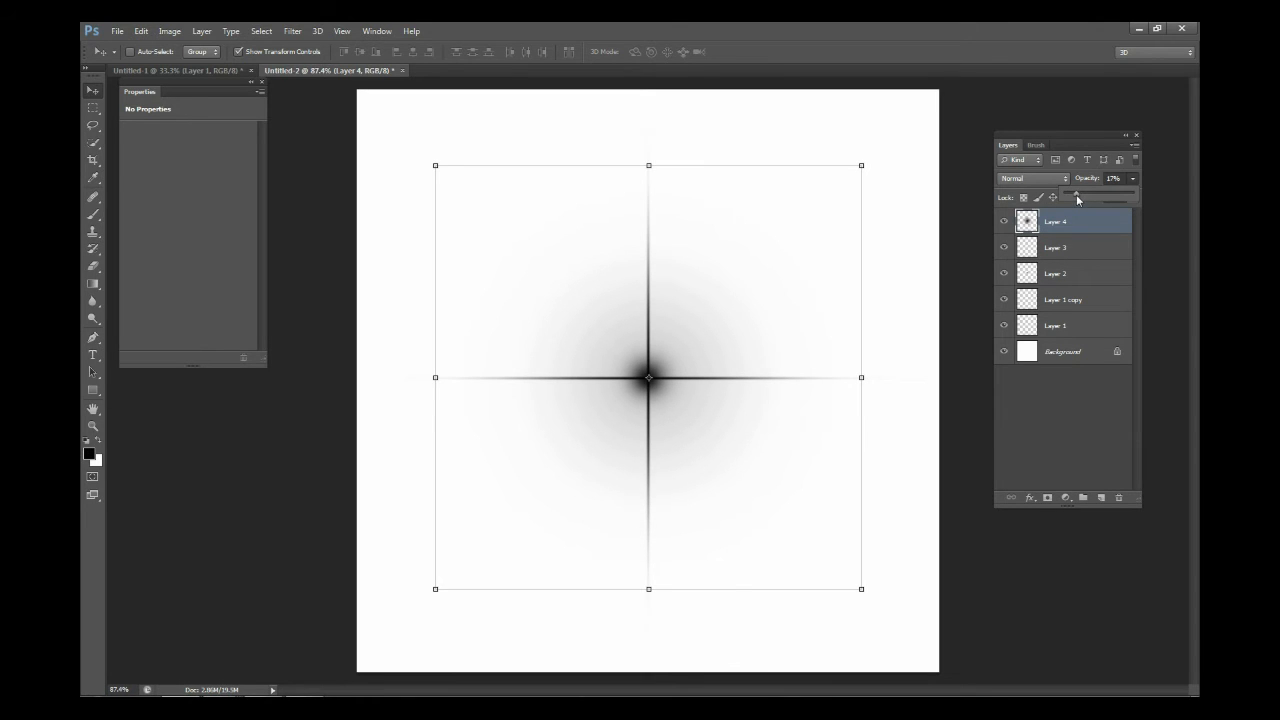
drag(1077, 194, 1084, 194)
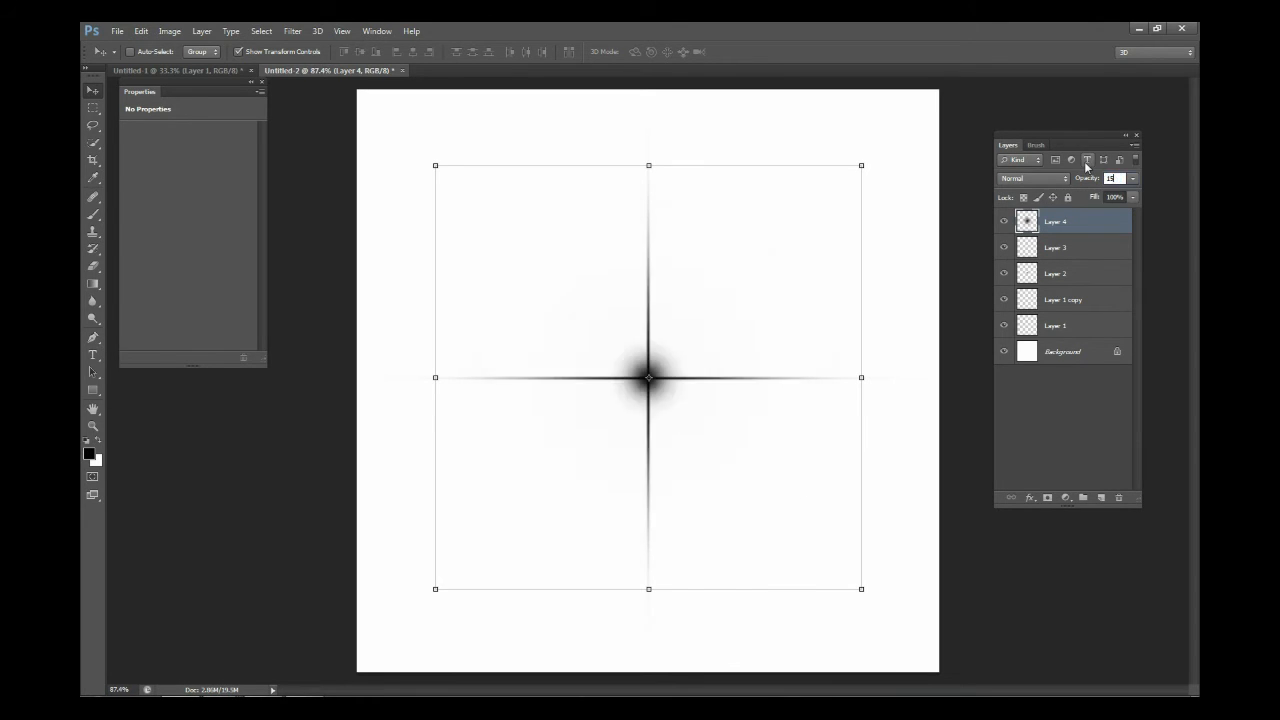
click(1070, 352)
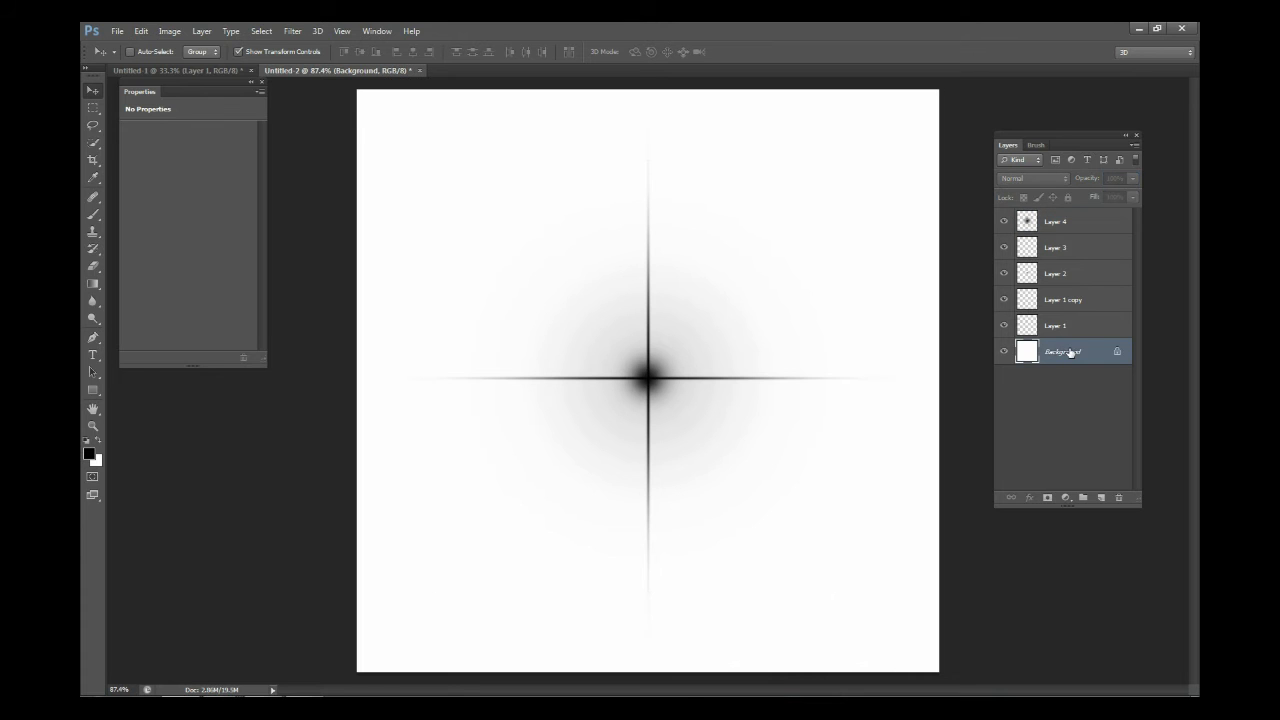
Check what the individual star layers contribute by toggling their visibility off and back on
click(1005, 326)
click(1005, 302)
click(1004, 326)
click(1006, 276)
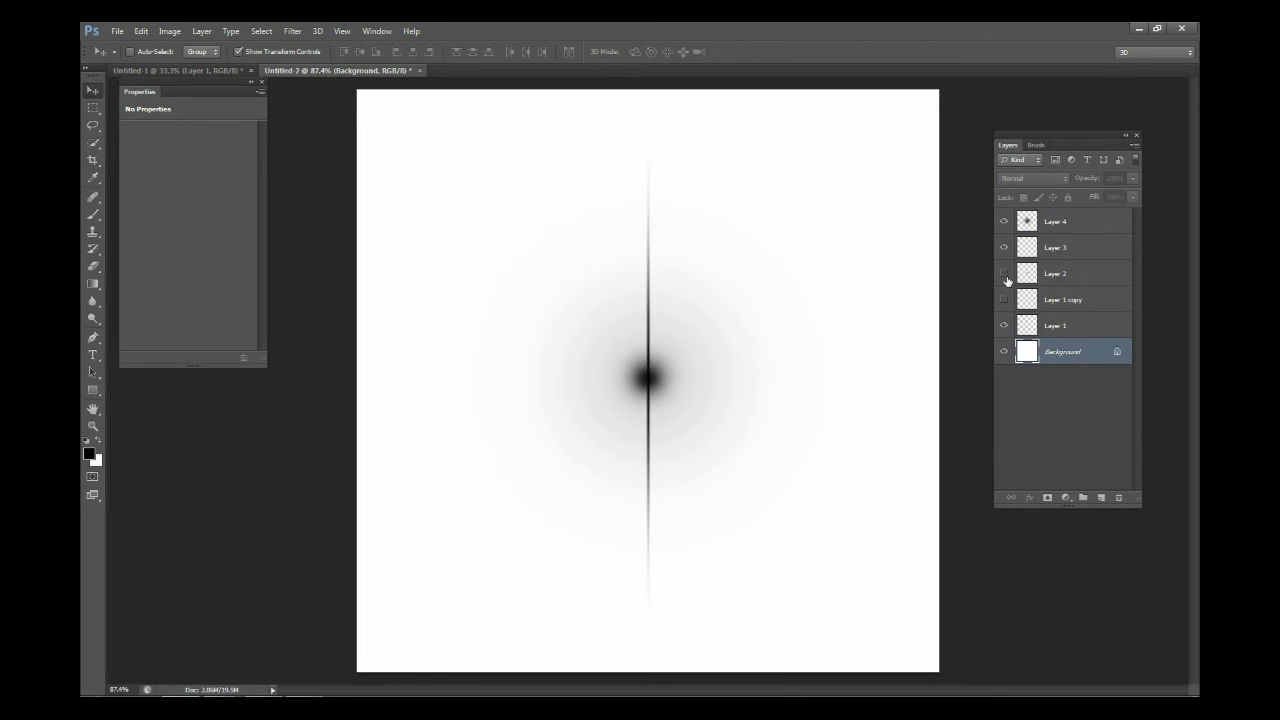
click(1005, 299)
click(1005, 274)
click(1005, 248)
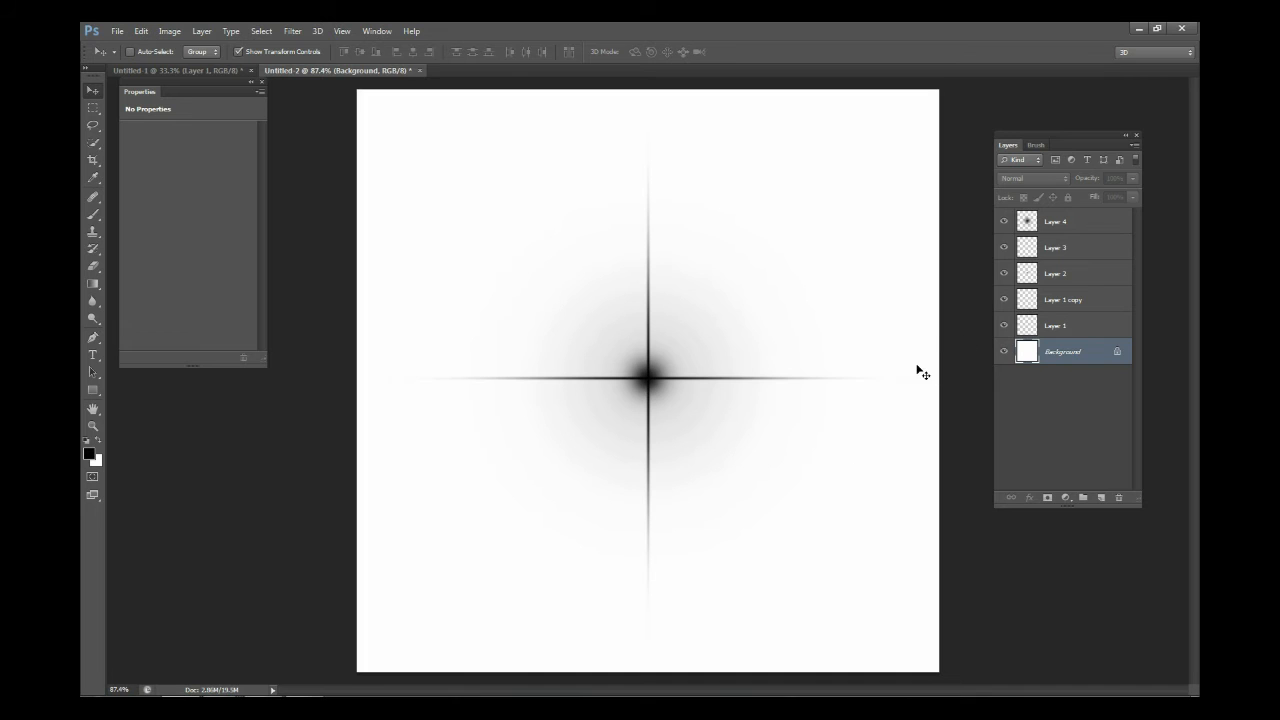
Flatten all the star layers into the Background
click(1043, 228)
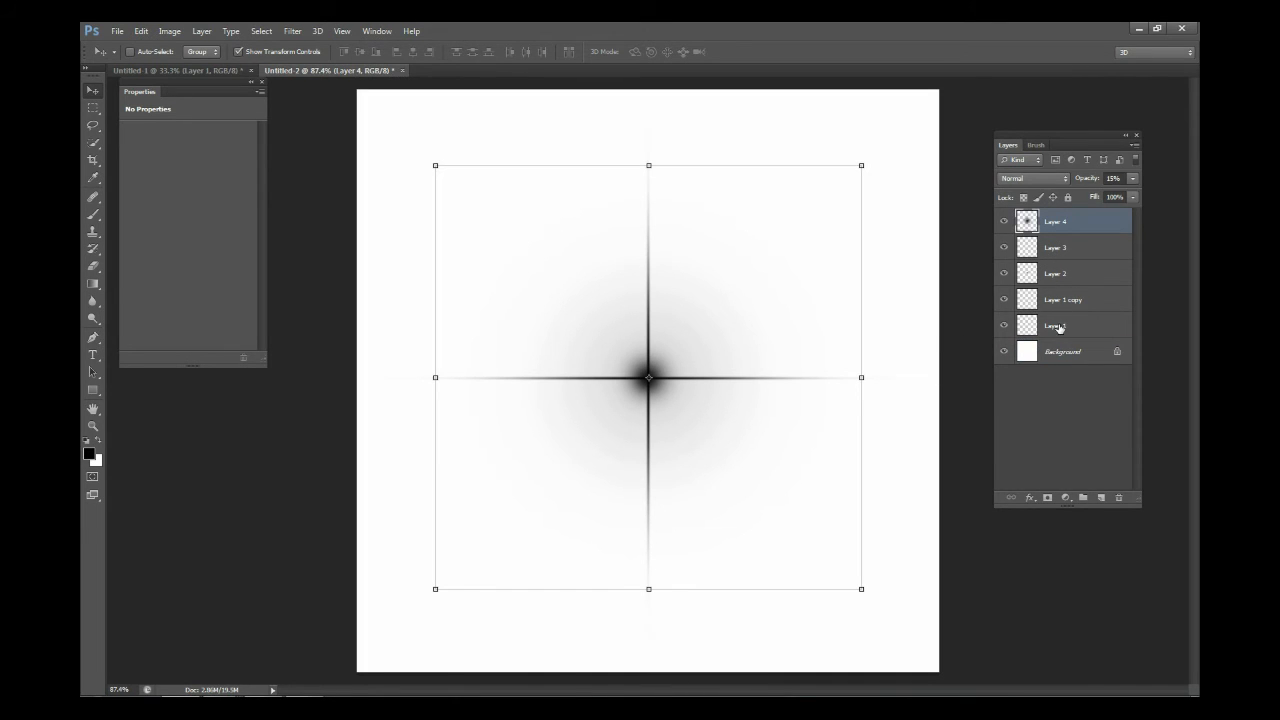
right_click(1049, 351)
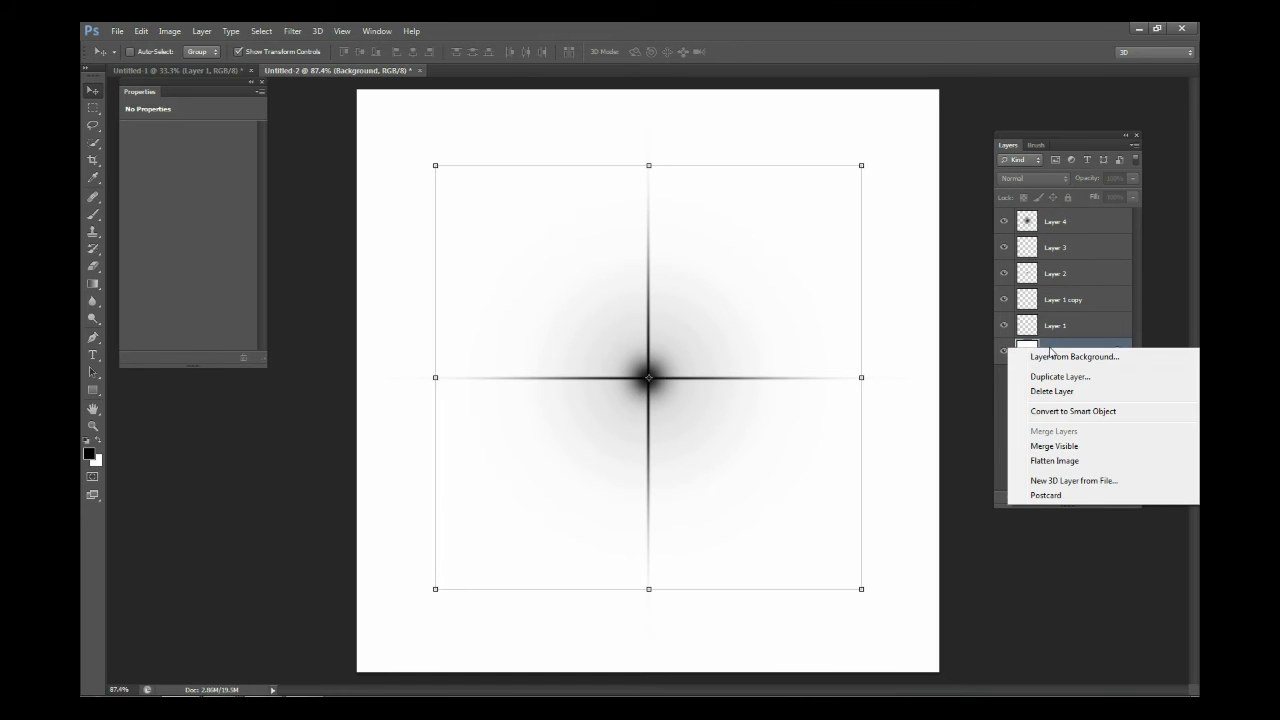
click(1039, 461)
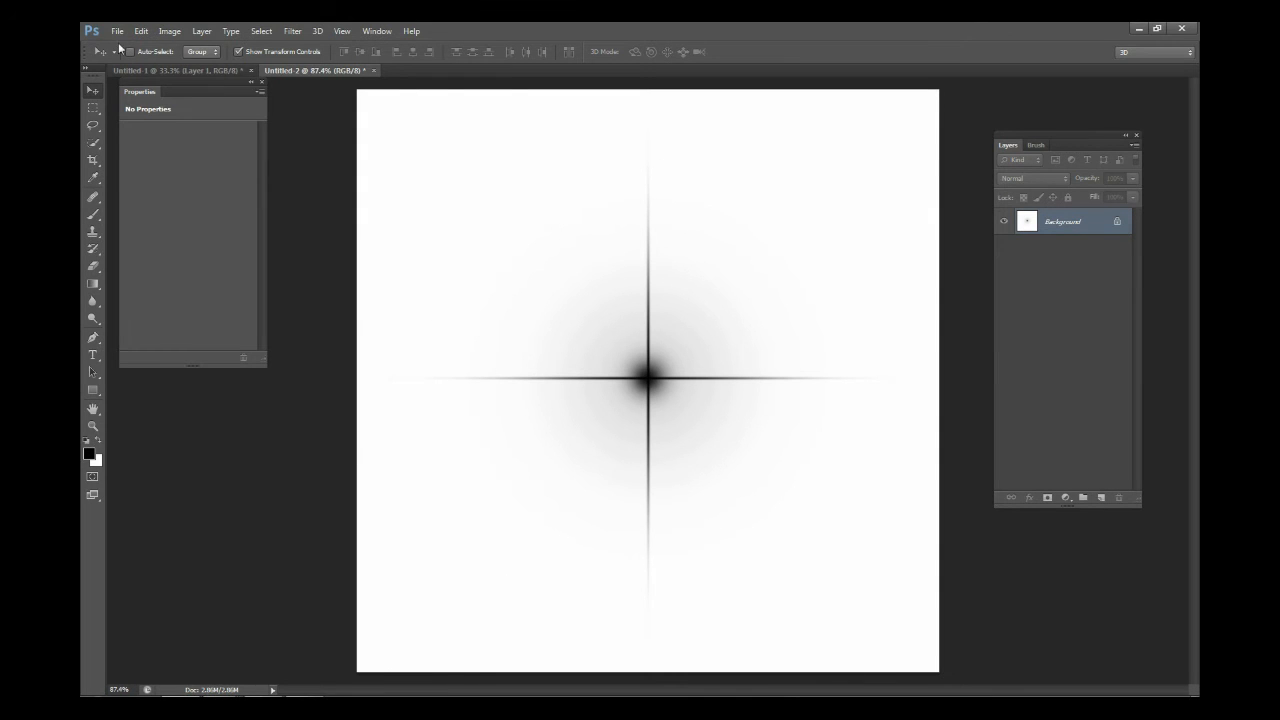
Define the flattened star as a brush preset named "Bright Star" and close its document without saving
click(142, 31)
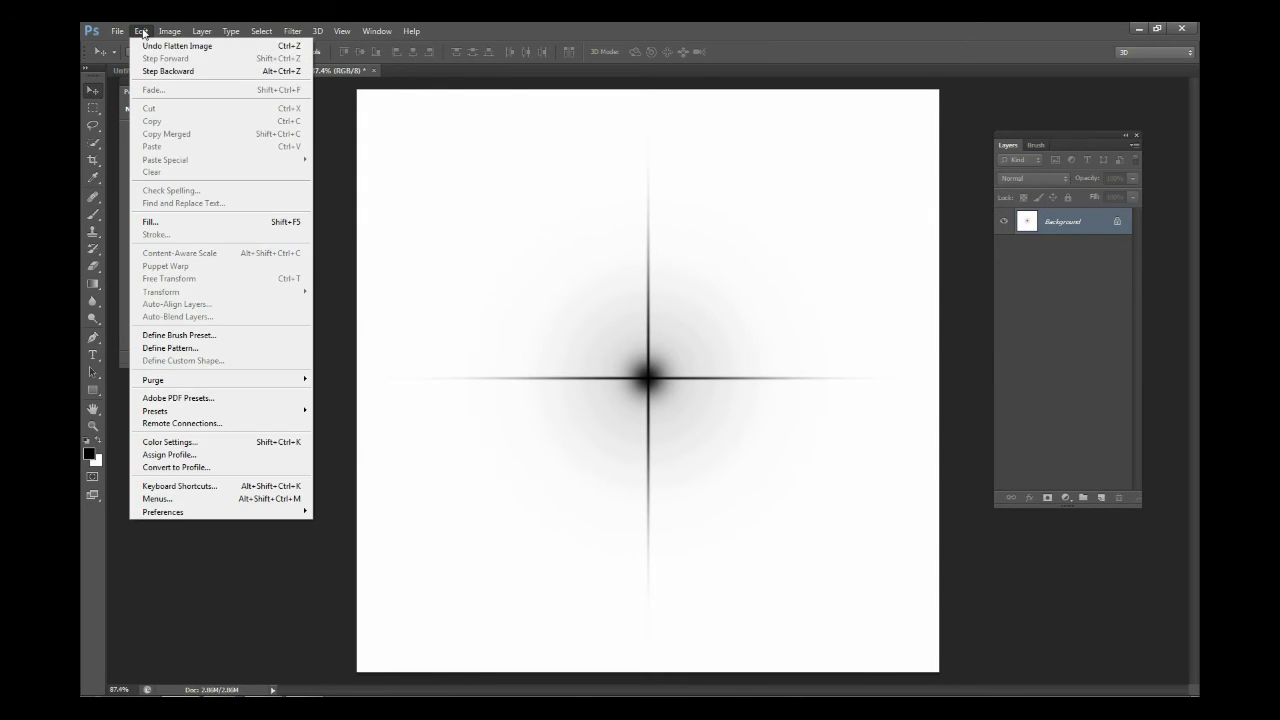
click(186, 335)
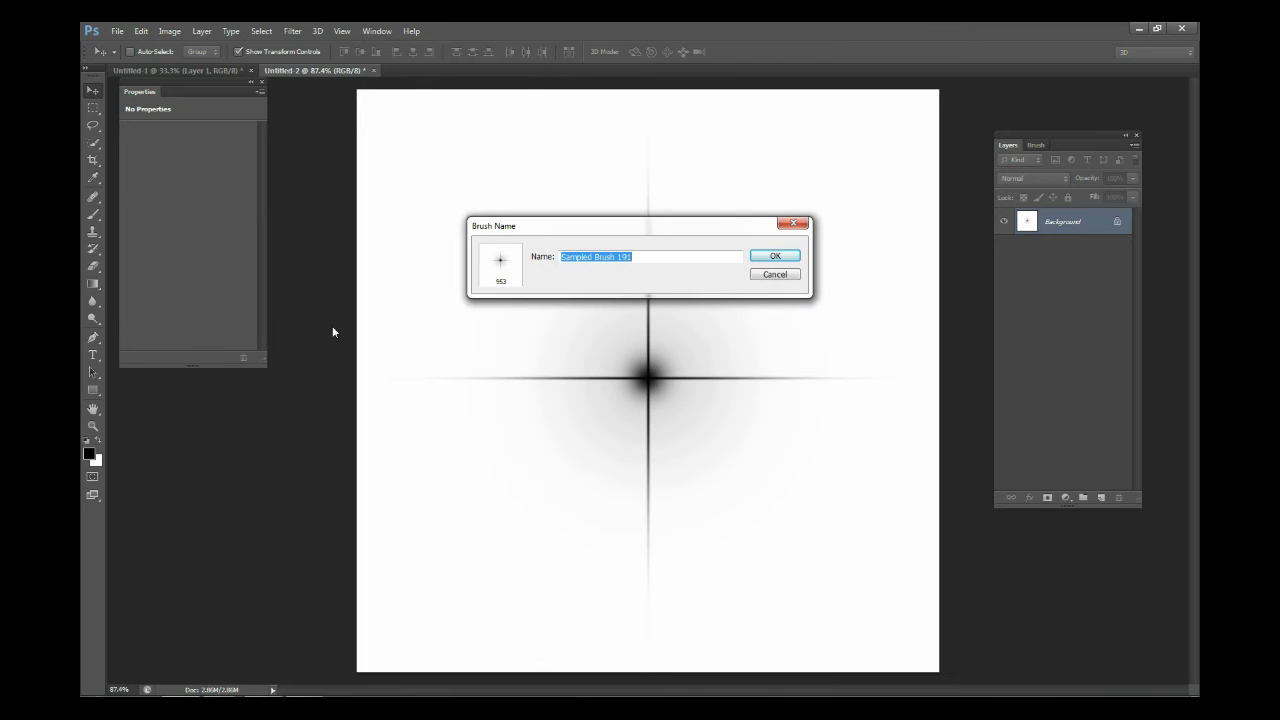
text(Bright Star)
key(Return)
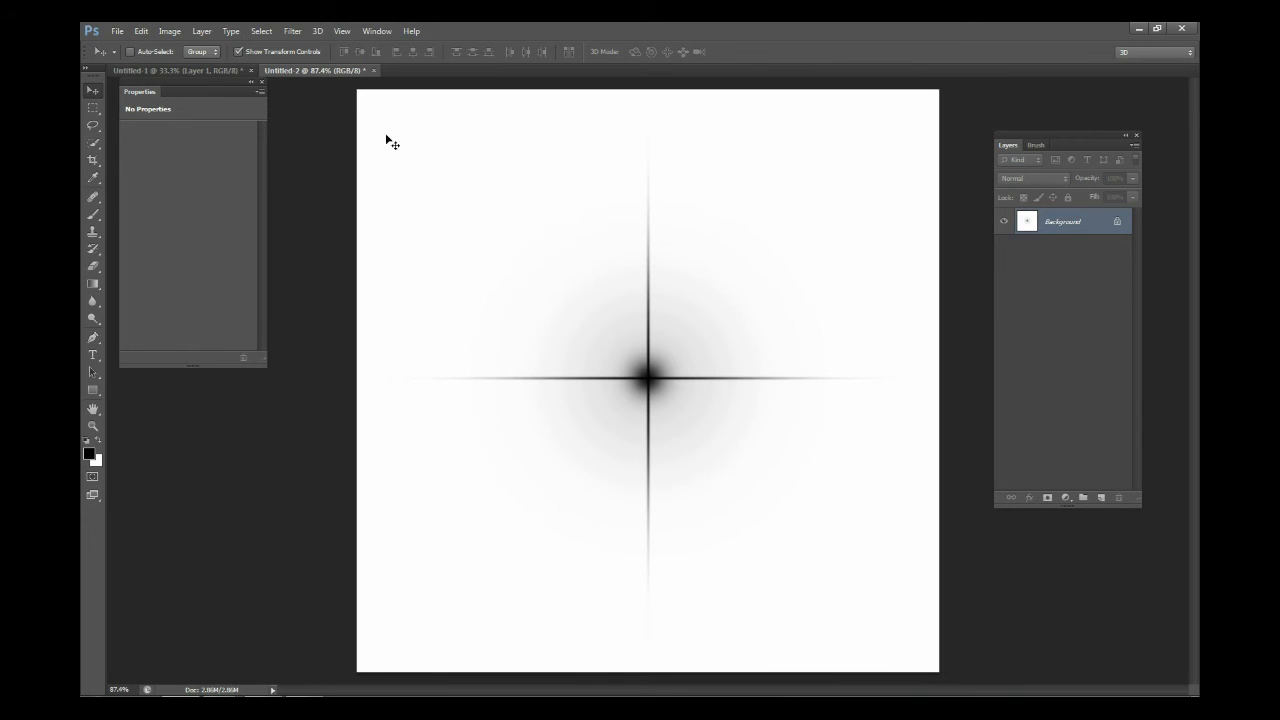
click(375, 70)
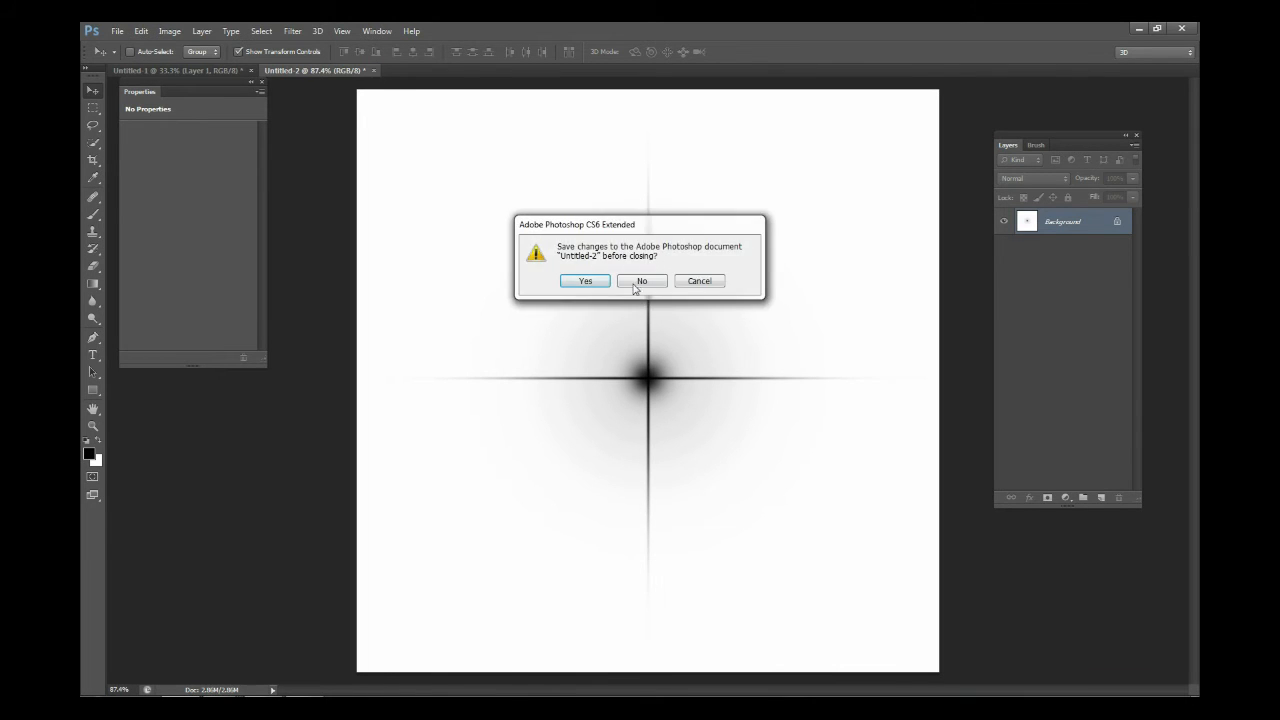
click(641, 283)
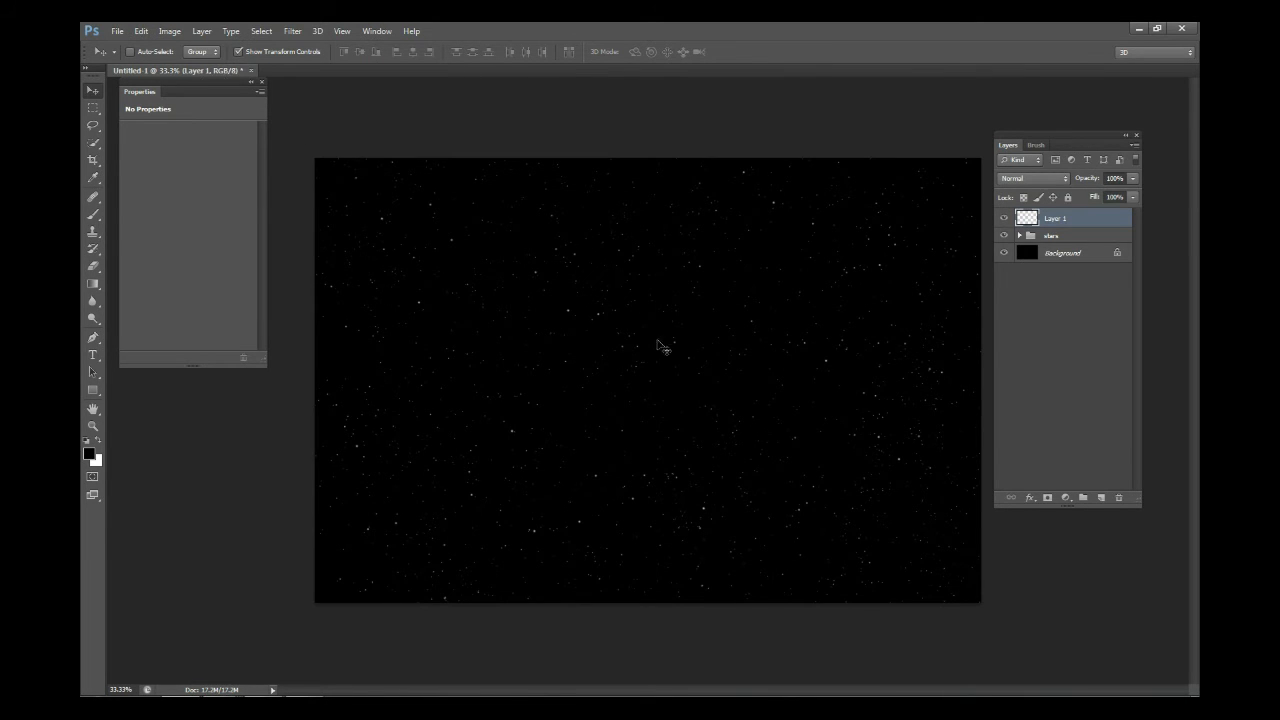
Set the Brush tool's foreground colour to white and choose the 953 px Bright Star brush for Layer 1
click(93, 214)
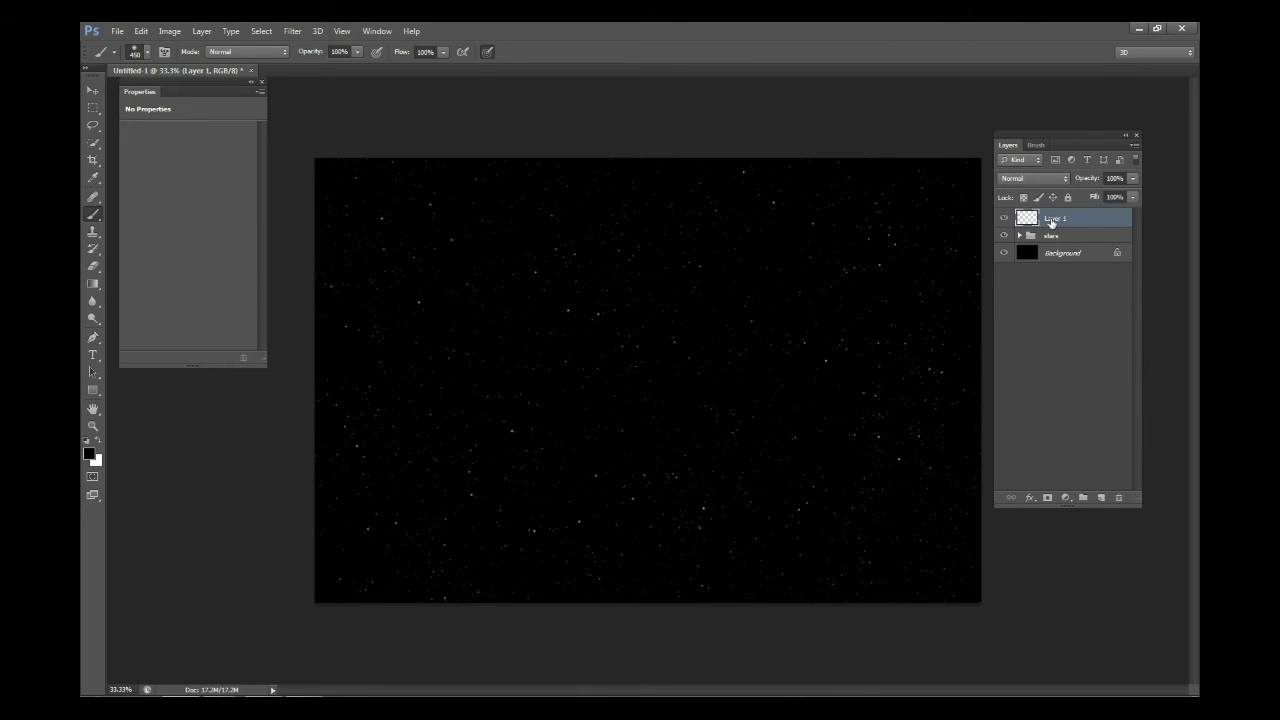
click(89, 453)
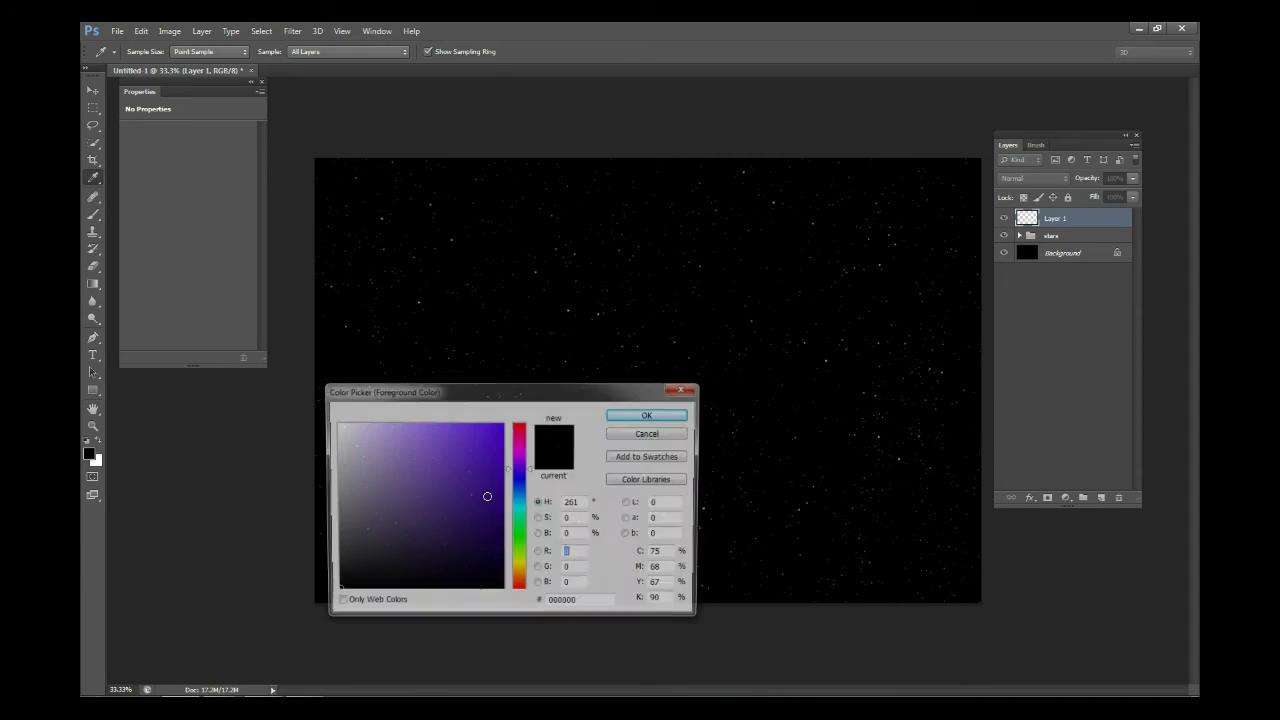
drag(487, 496, 306, 400)
click(646, 415)
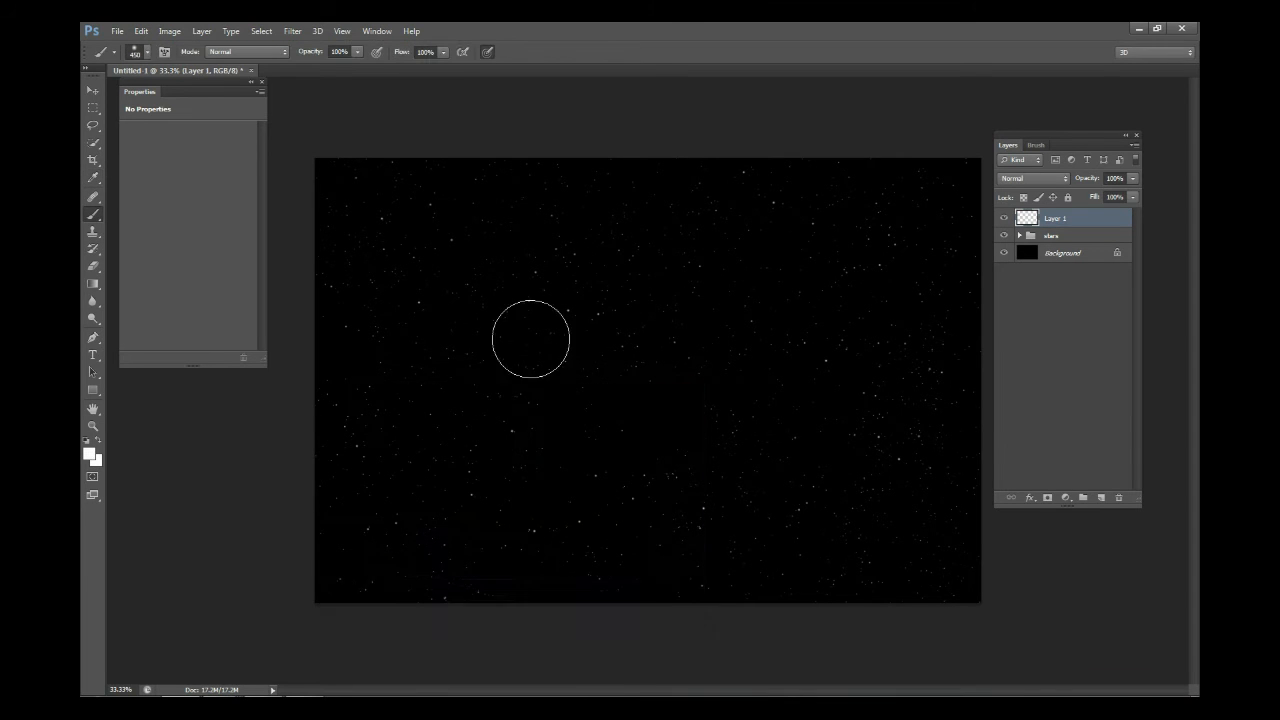
click(147, 51)
click(200, 222)
click(700, 256)
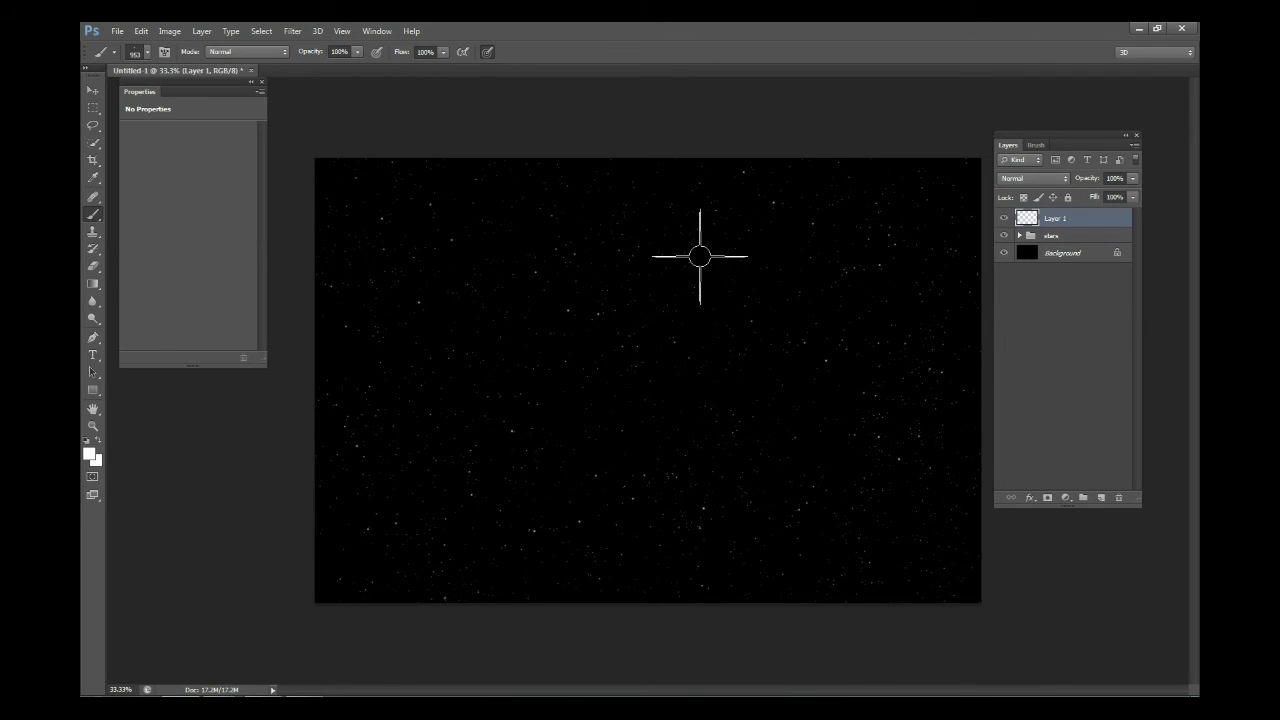
Test-stamp the 953 px star on Layer 1 and replace the layer with a new empty one
click(700, 256)
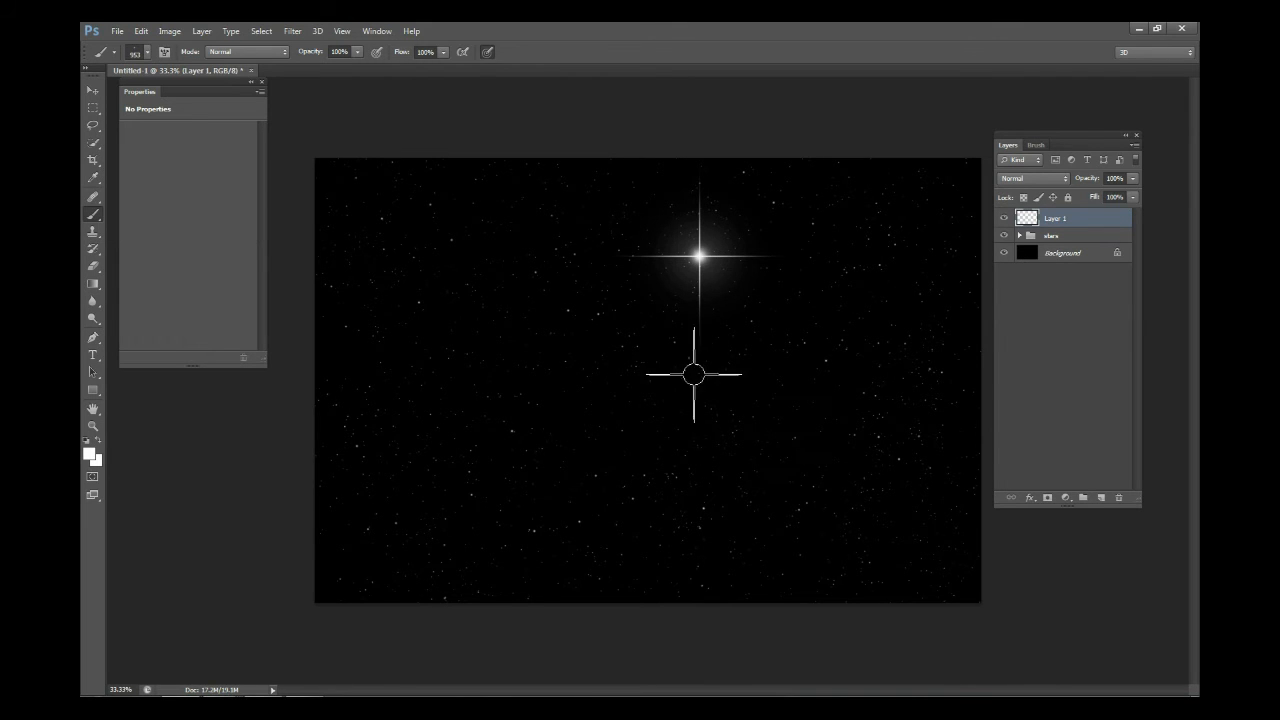
key(ctrl+z)
click(695, 340)
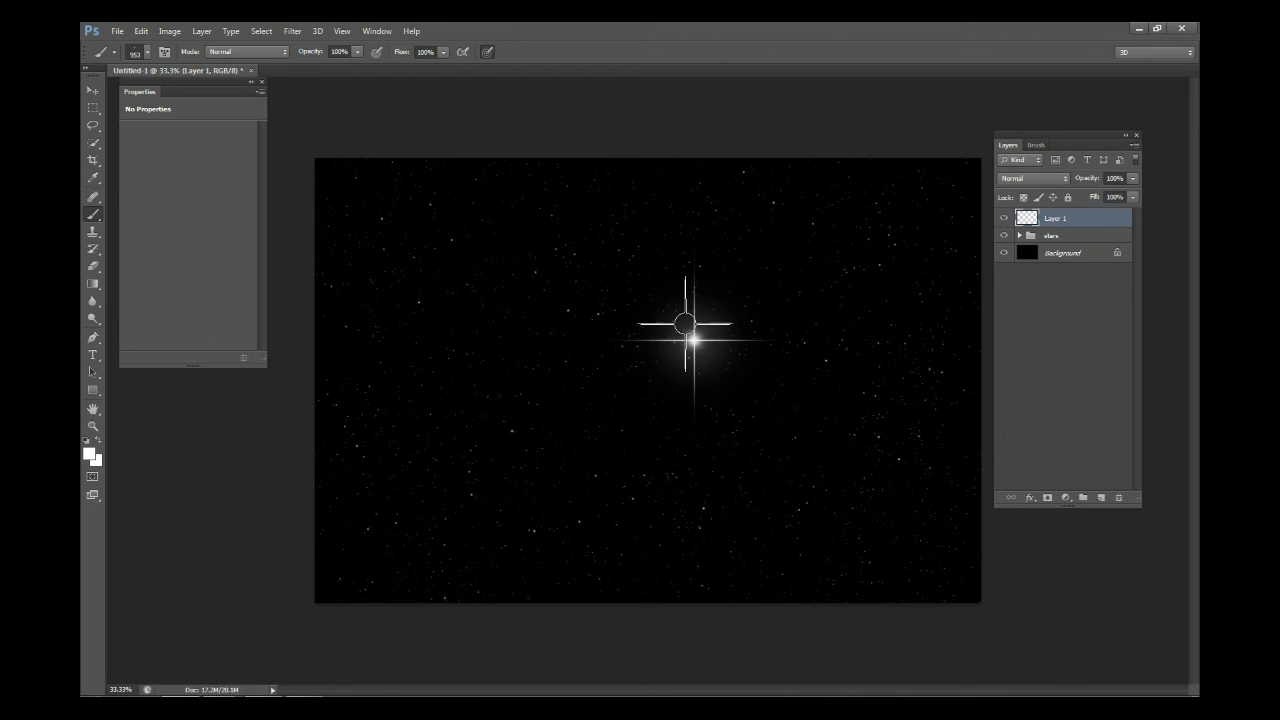
click(86, 91)
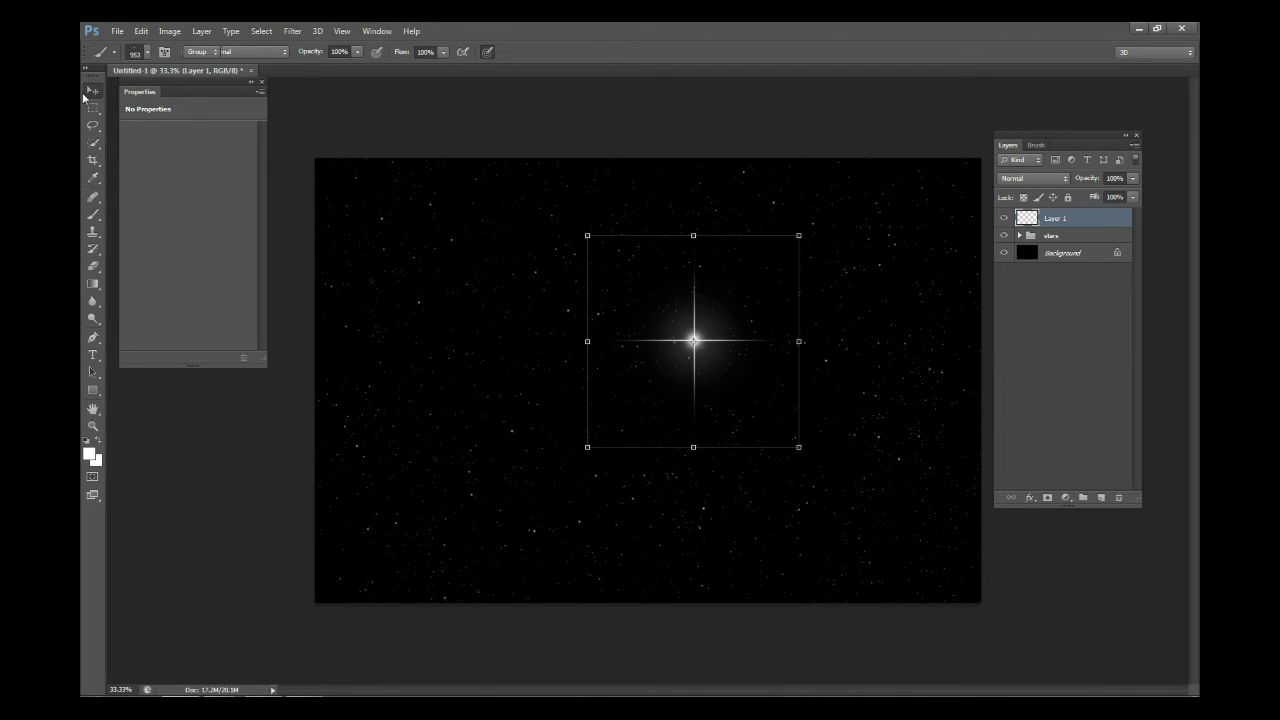
click(1117, 497)
click(1101, 497)
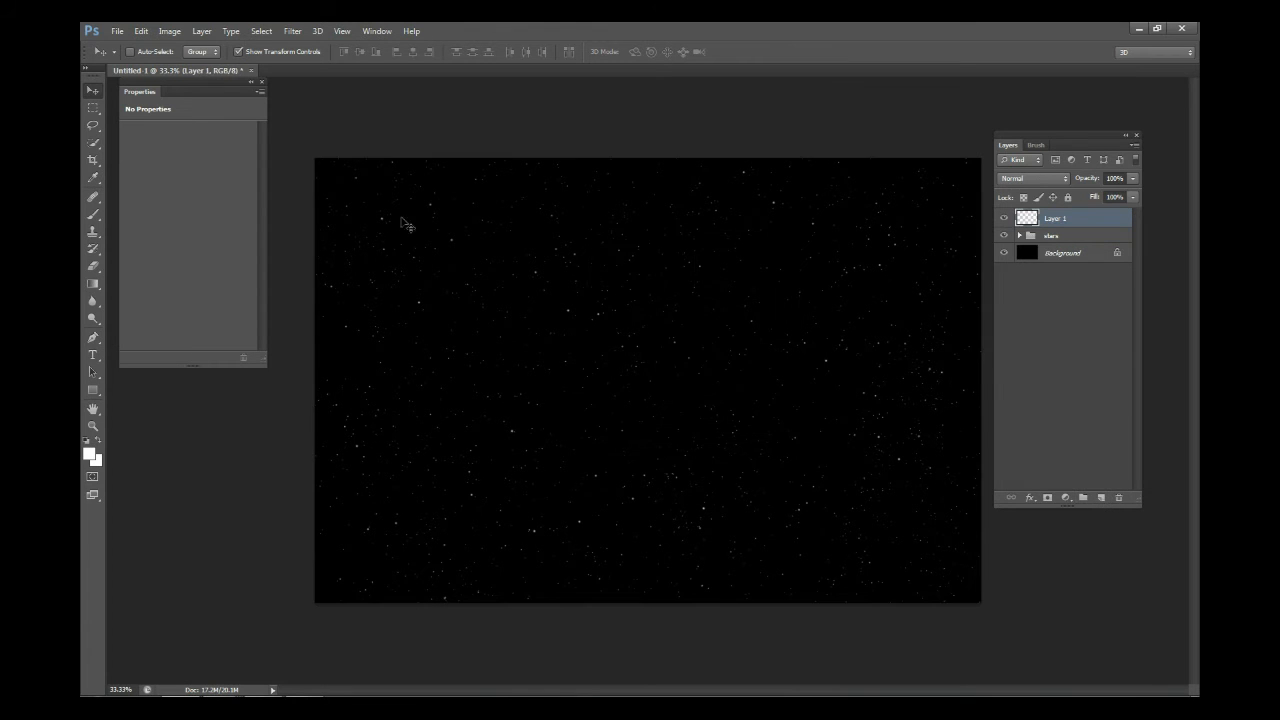
Stamp three white stars with the star brush at 300 px: two near the canvas's upper right, one near its upper left
click(95, 214)
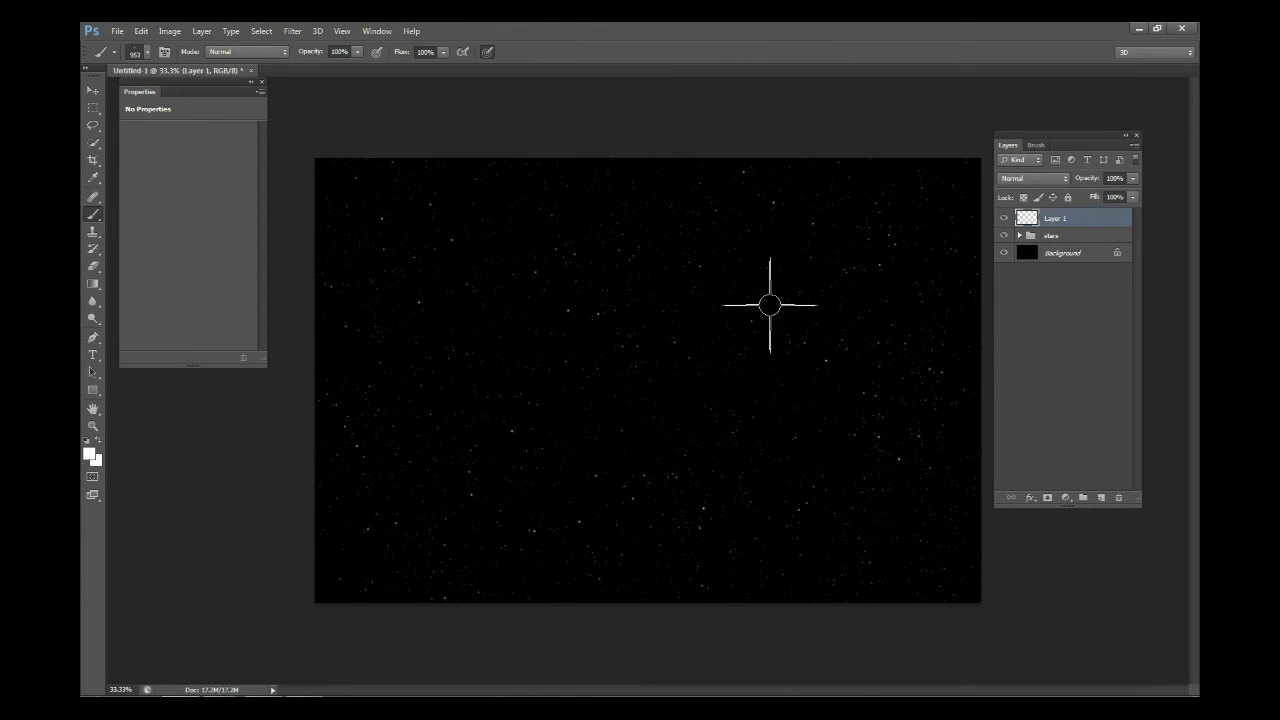
right_click(702, 270)
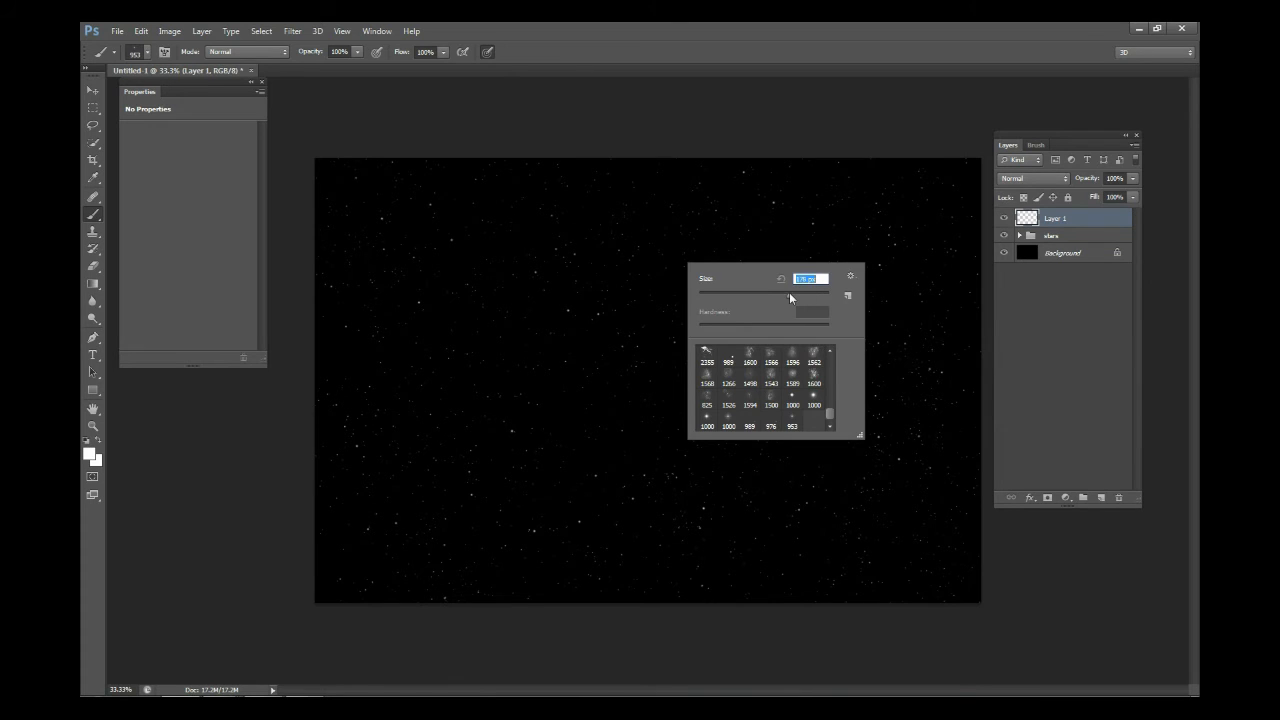
text(1)
text(00)
click(813, 226)
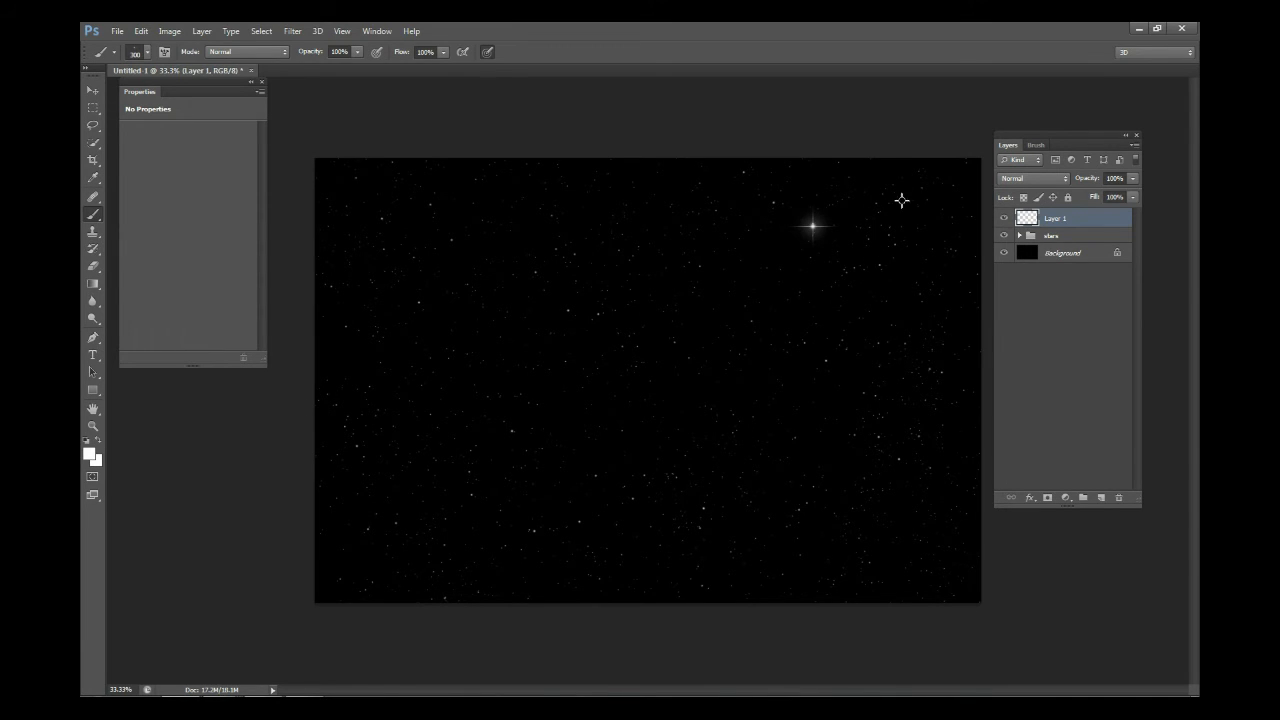
click(902, 204)
click(415, 220)
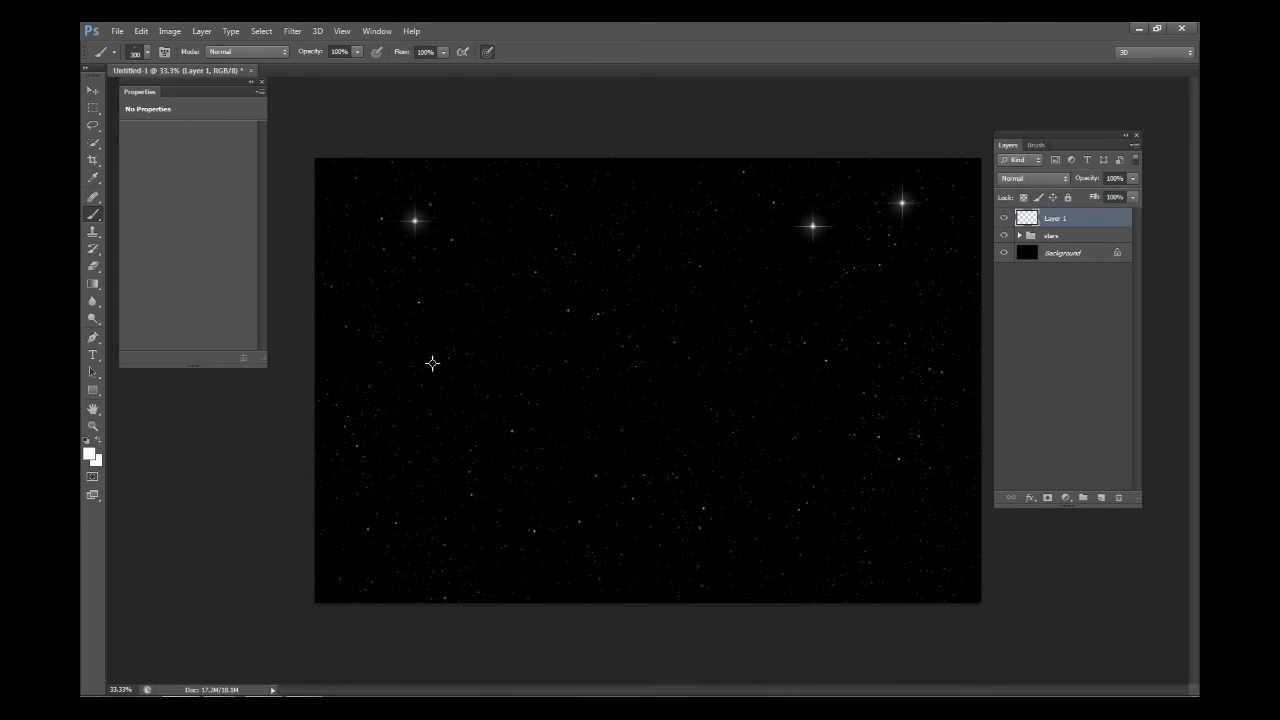
Reduce the star brush to about 190 px and stamp smaller stars at the canvas's left edge and beside the upper-left star
right_click(539, 330)
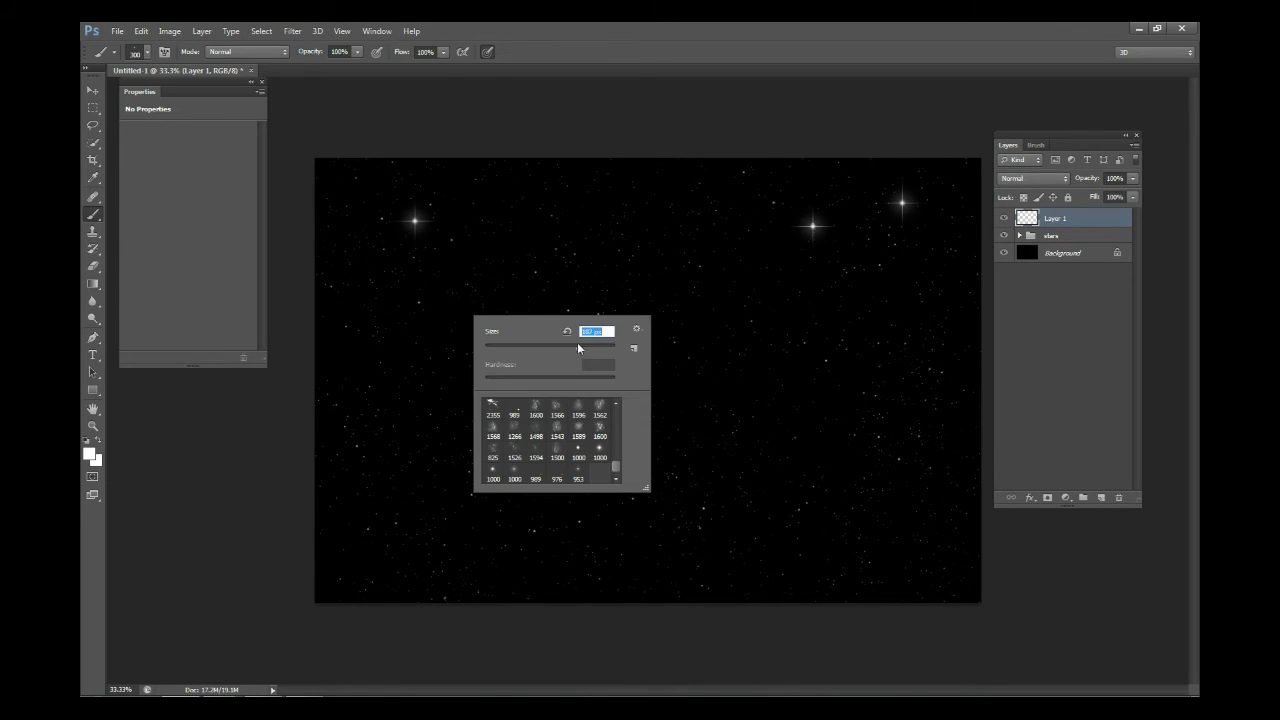
click(350, 427)
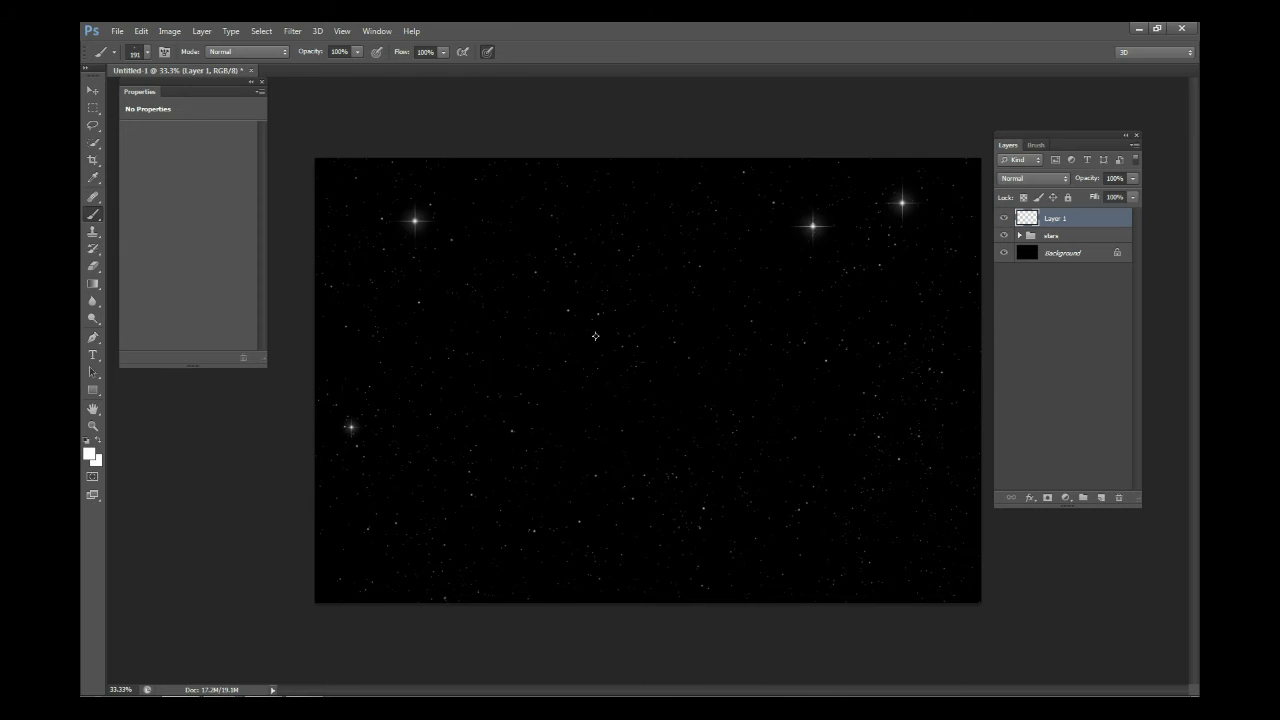
click(438, 203)
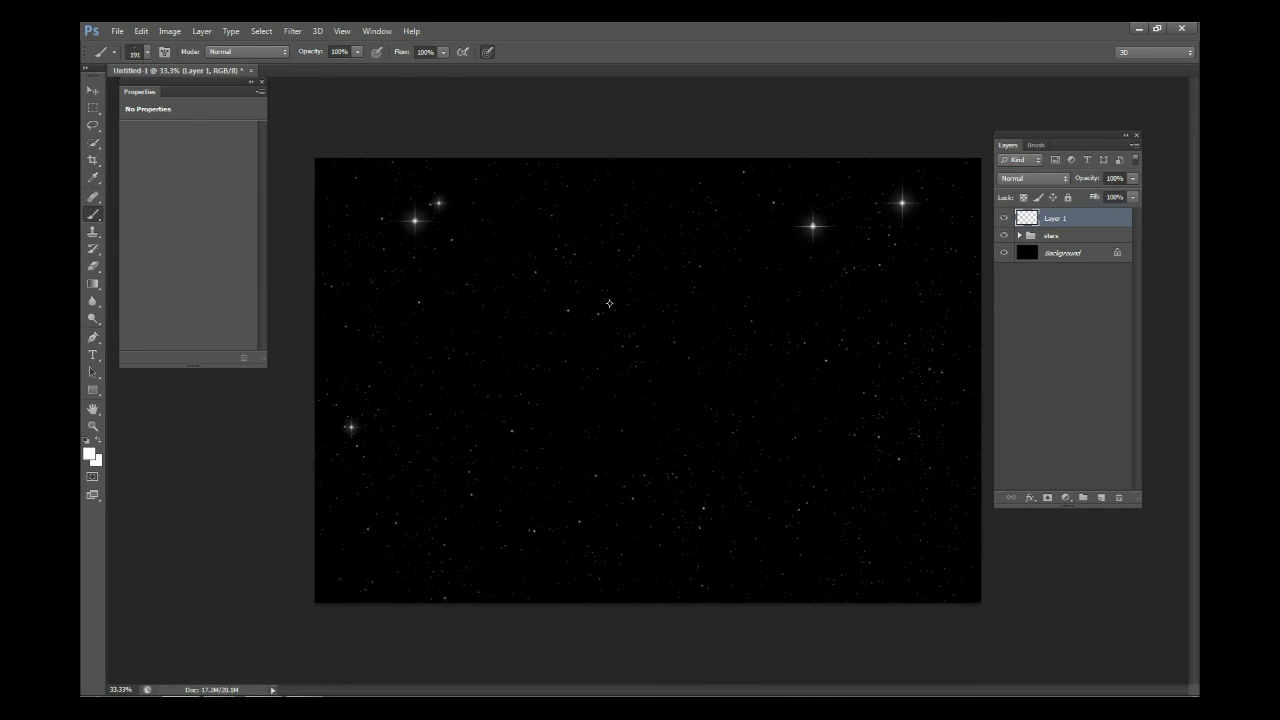
Stamp one star on the canvas's right side, then enlarge the star brush and stamp bigger stars at lower left and left of centre
click(892, 349)
right_click(829, 417)
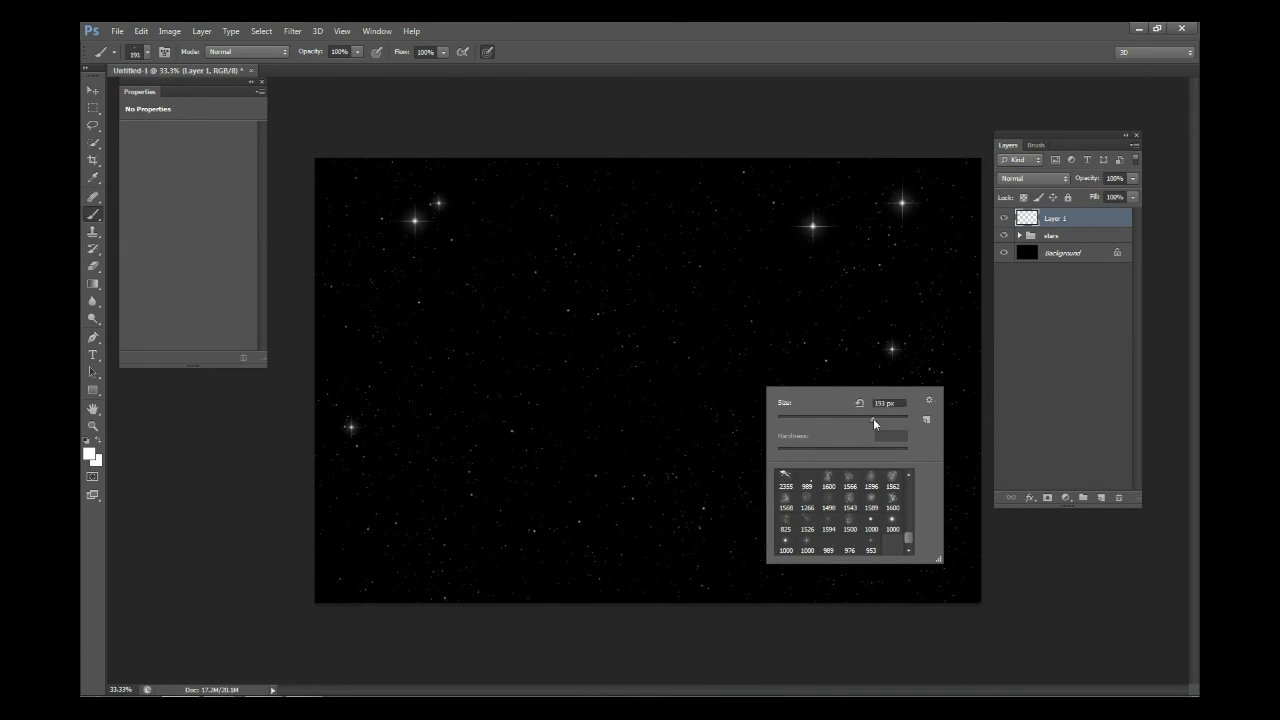
click(433, 535)
click(545, 394)
Reduce the star brush to 135 px and stamp small stars beside the central star, in the upper-right corner and along the lower right
right_click(649, 333)
drag(757, 370, 742, 366)
key(Return)
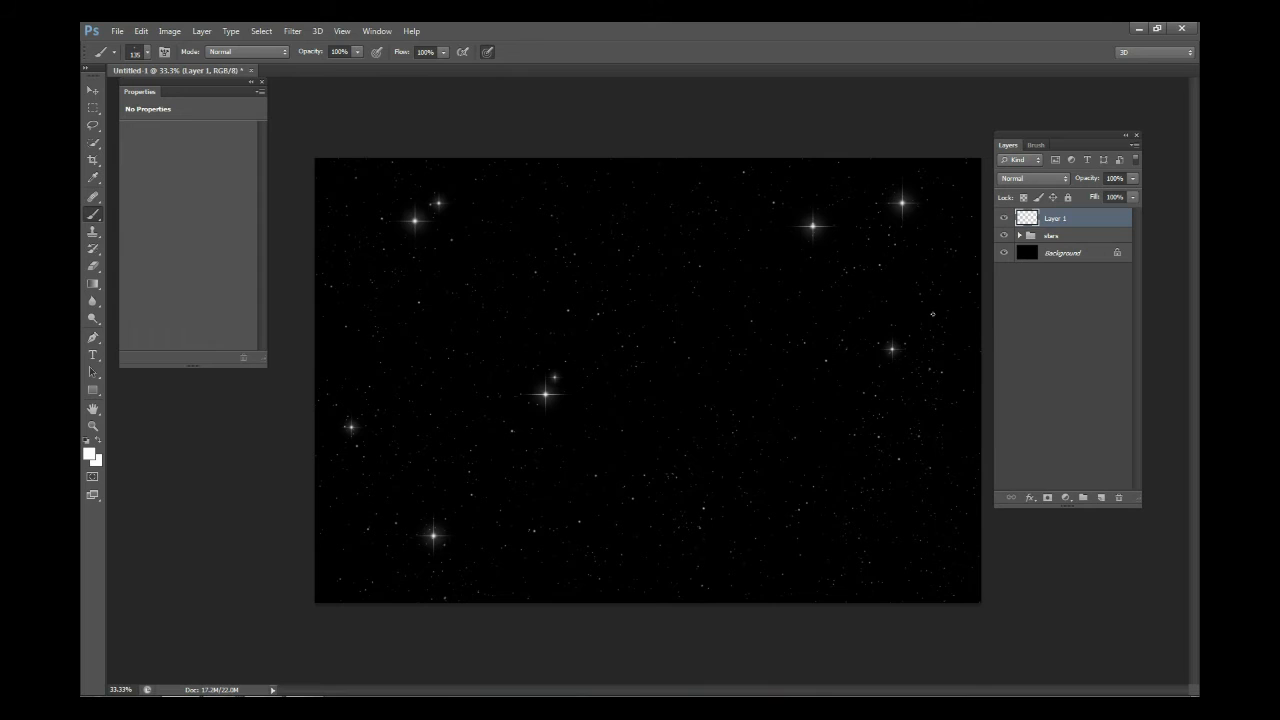
click(952, 180)
Set the star brush to 182 px and stamp stars at the left edge, upper-left corner and lower right of the canvas
right_click(490, 329)
drag(576, 364, 591, 366)
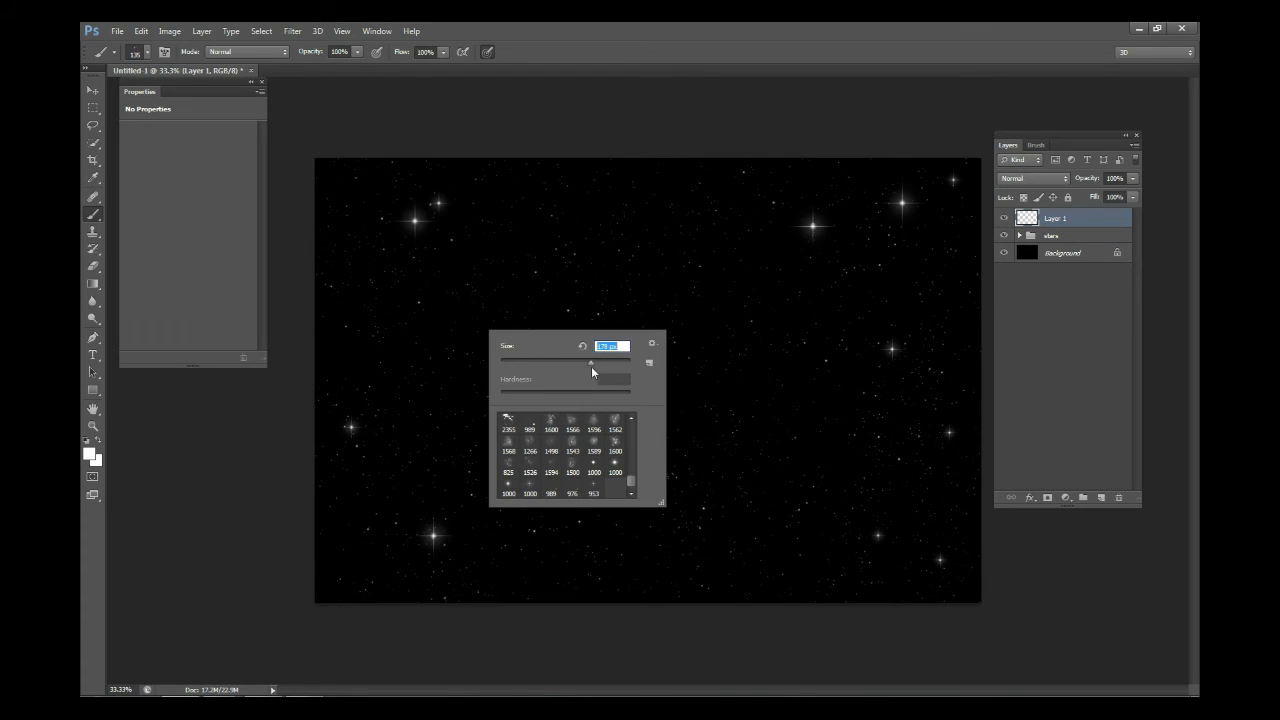
click(362, 293)
click(356, 161)
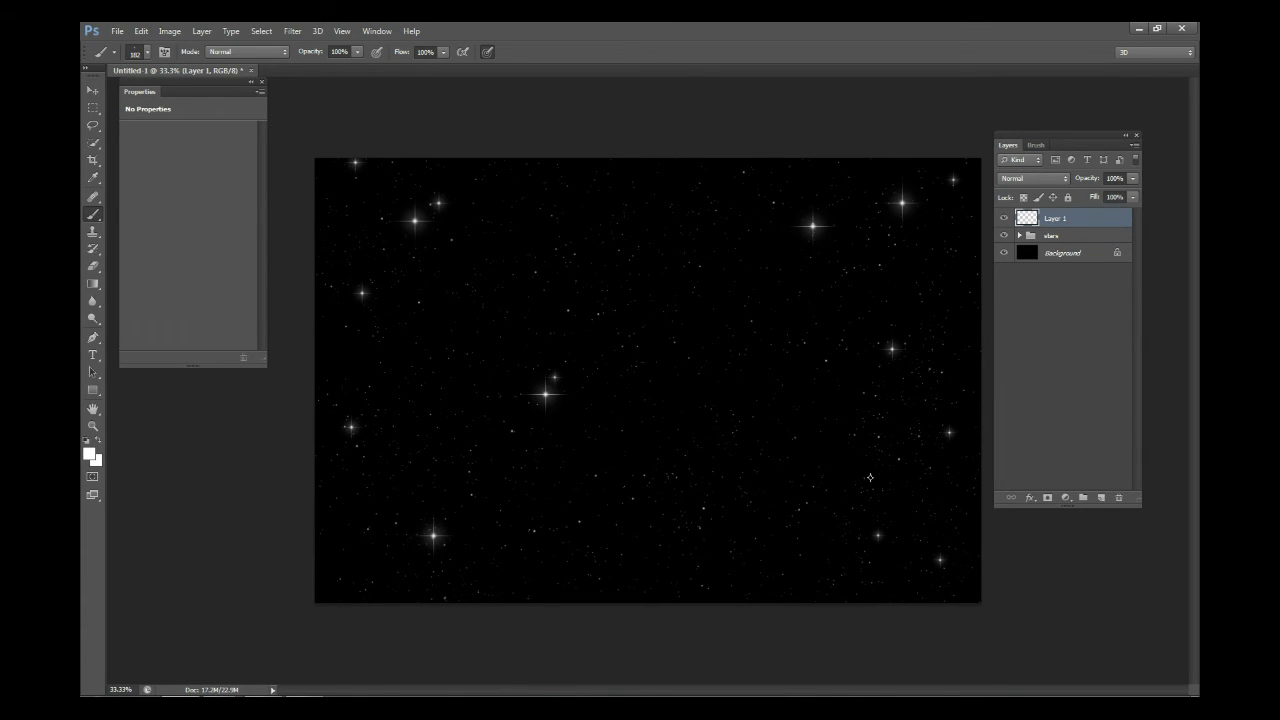
click(825, 473)
Rename Layer 1 as Bright Stars, and toggle that layer and the stars group off and on to compare them
double_click(1067, 219)
text(Bright Stars)
key(Return)
click(1004, 218)
click(1004, 218)
click(1004, 235)
click(1004, 235)
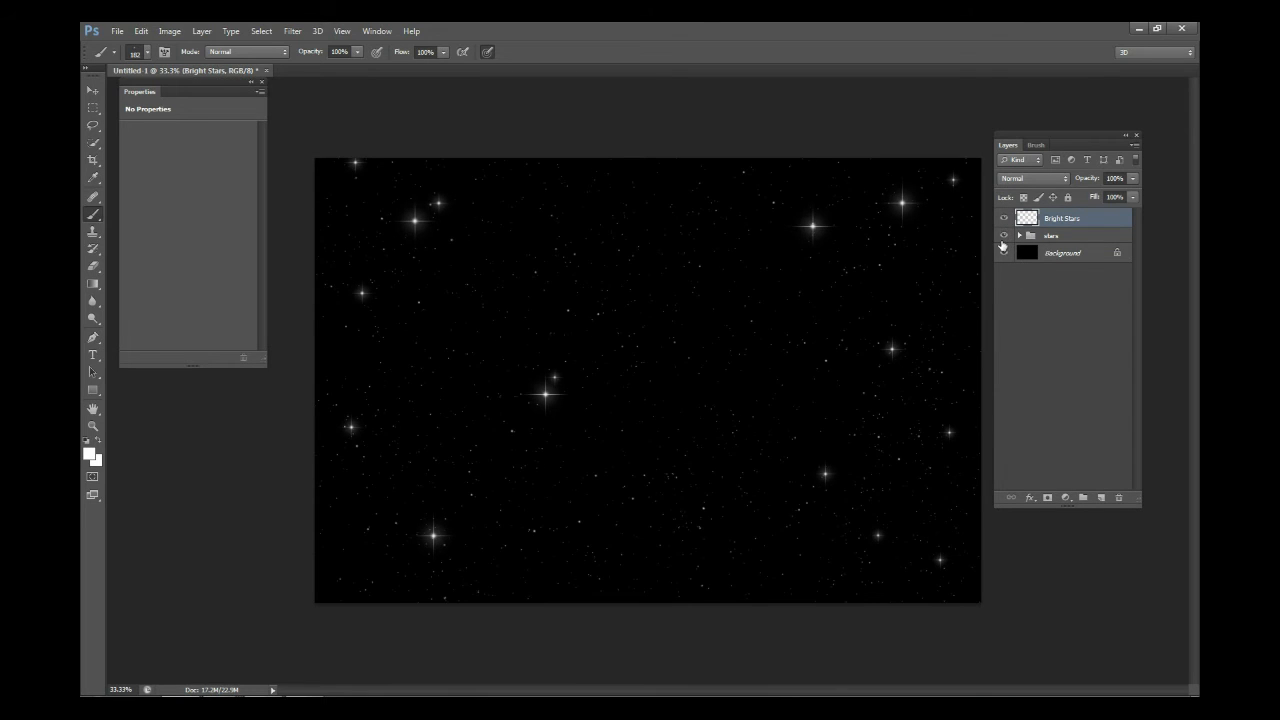
Add a new layer directly above the Background and name it Nebula Base
click(1058, 262)
click(1062, 226)
click(1068, 236)
click(1064, 255)
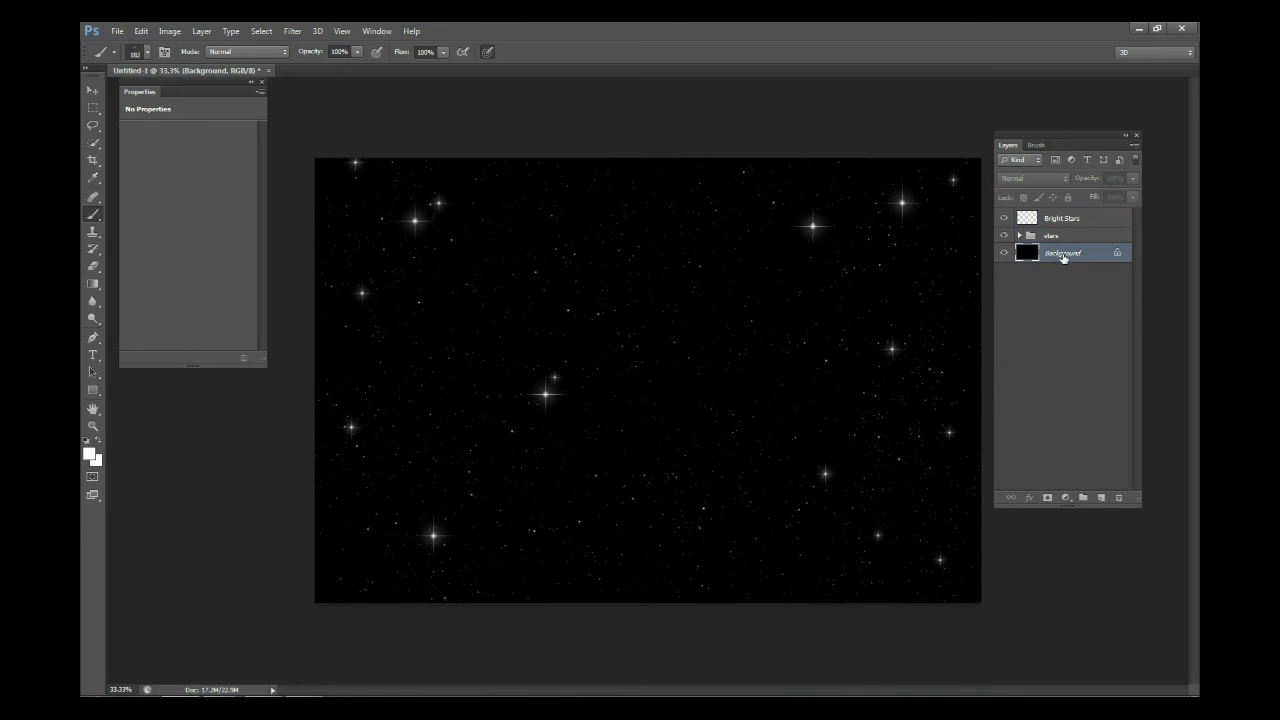
click(1101, 497)
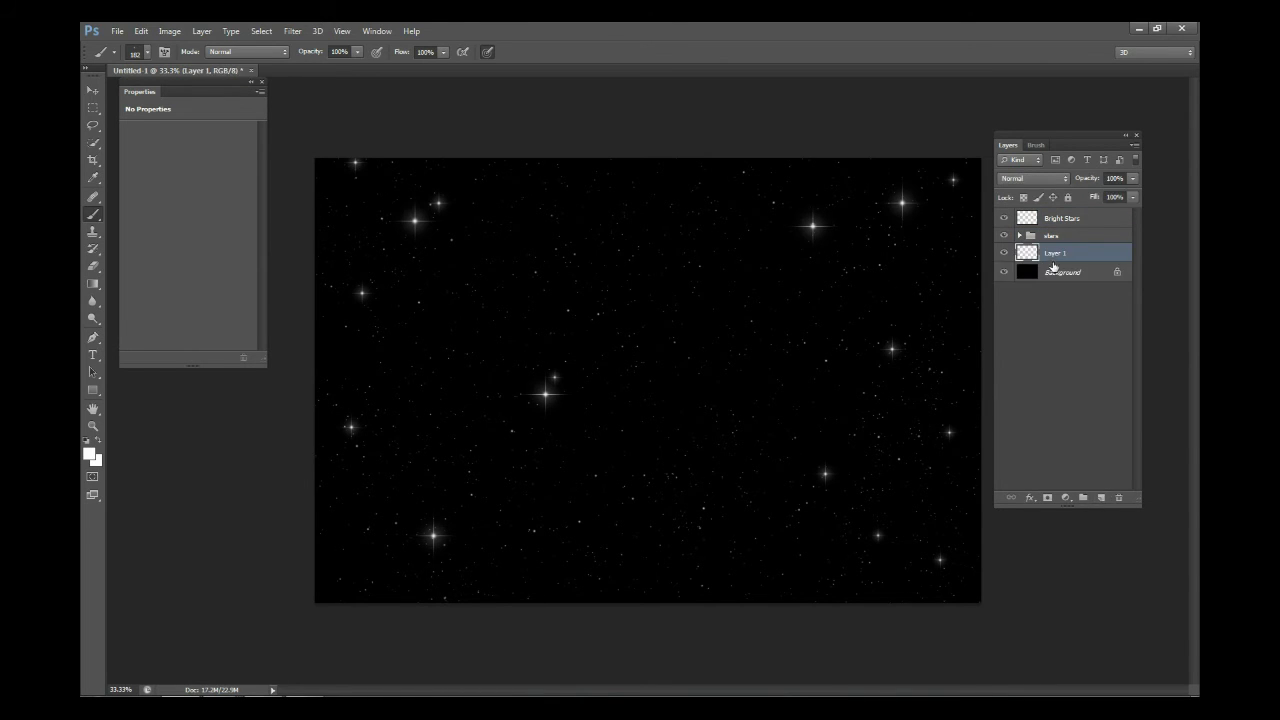
double_click(1057, 254)
text(Nebula Base)
key(Return)
Choose a soft round brush at 1057 px, make a test stroke on Nebula Base and undo it
right_click(99, 216)
right_click(465, 263)
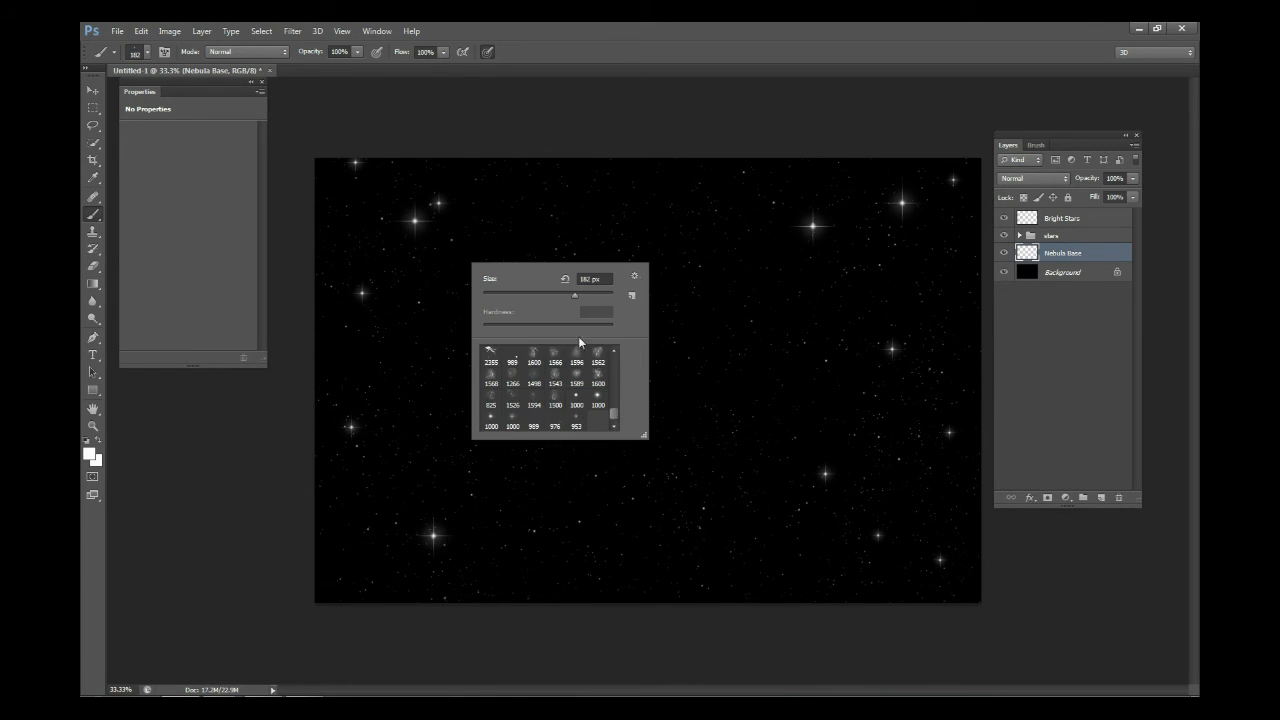
drag(615, 415, 614, 357)
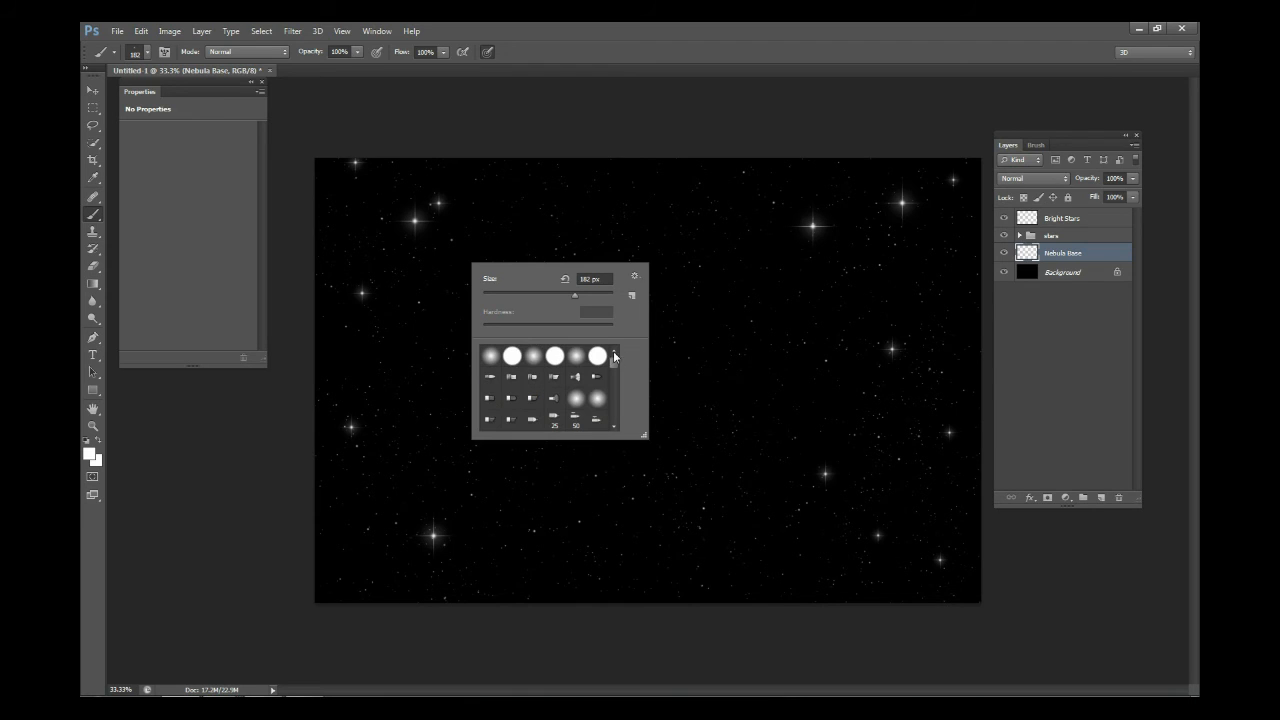
click(578, 358)
drag(581, 299, 597, 301)
mouse_move(760, 377)
mouse_down()
mouse_move(732, 389)
mouse_move(674, 385)
mouse_up()
key(ctrl+z)
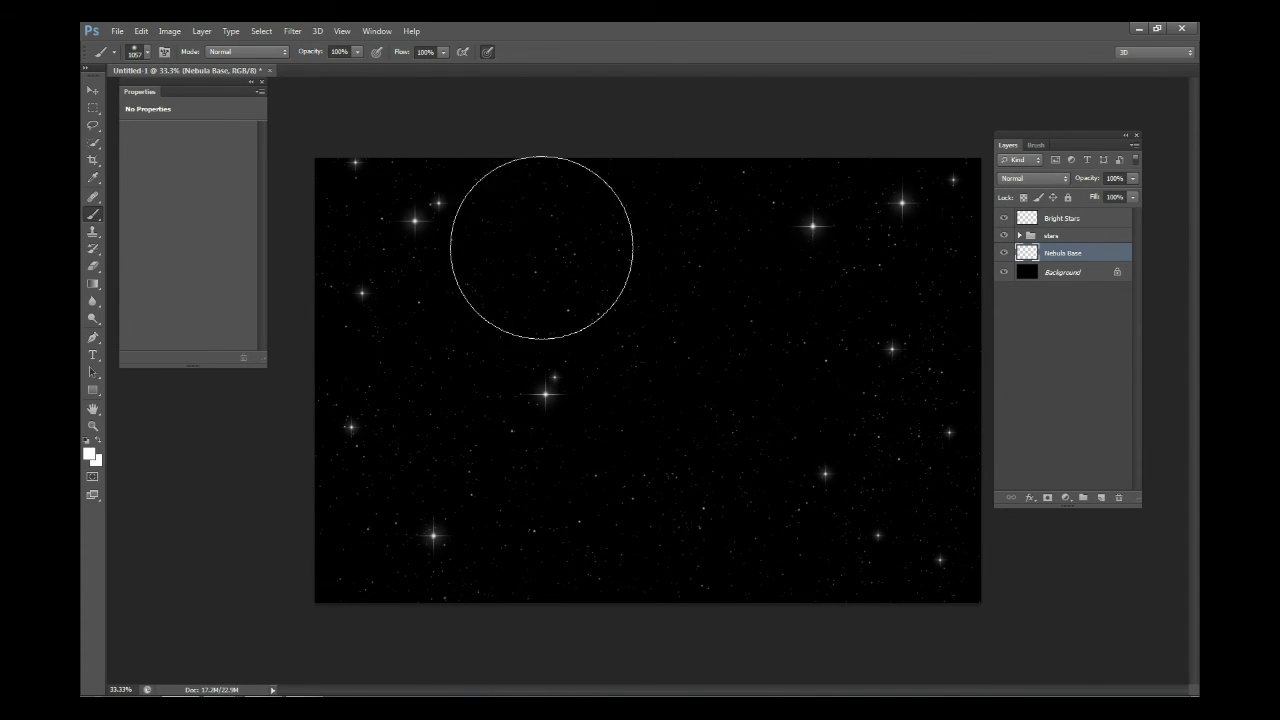
Set the foreground colour to light blue #6eadd2 and return to the Brush tool
click(88, 456)
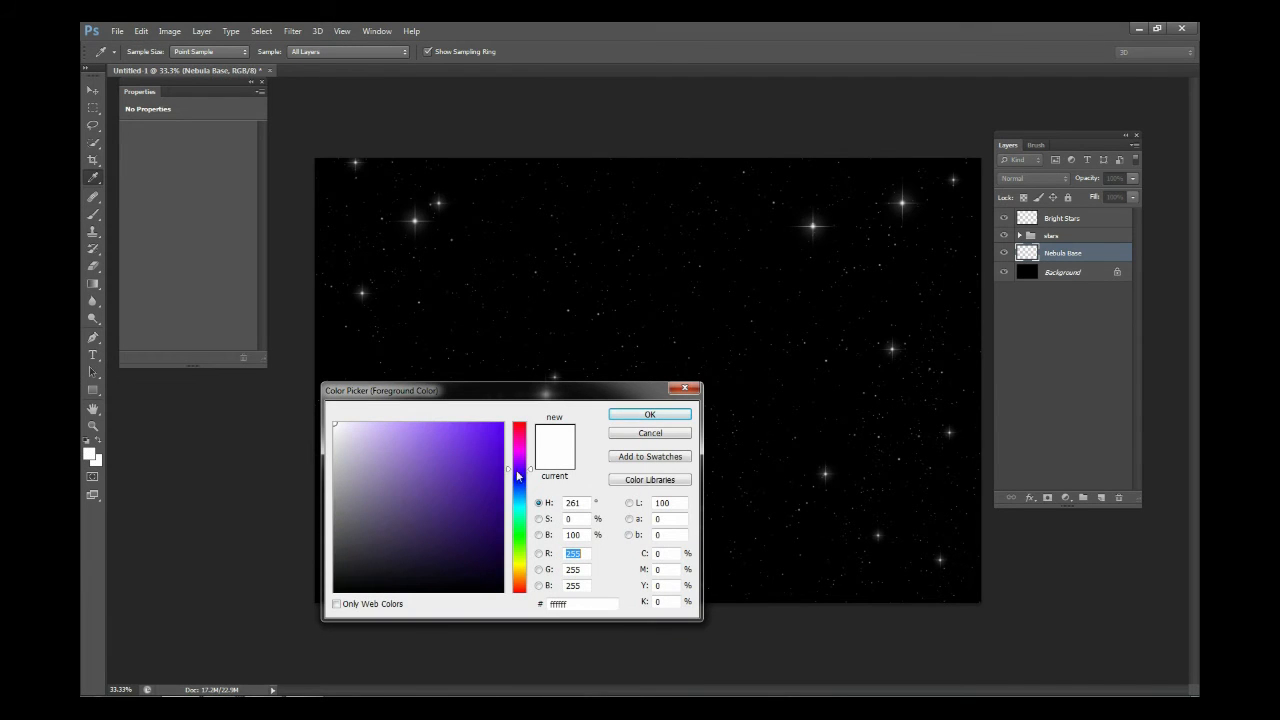
drag(584, 391, 636, 308)
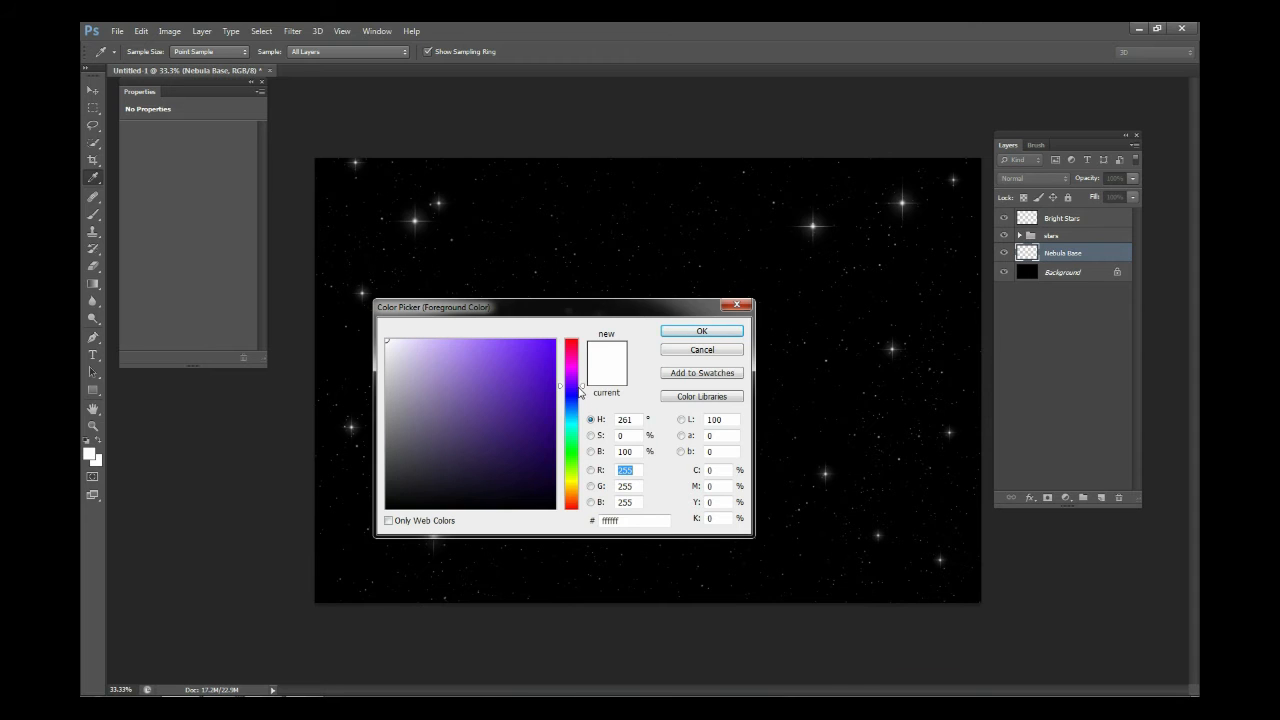
mouse_move(580, 396)
mouse_down()
mouse_move(577, 420)
mouse_move(578, 366)
mouse_move(579, 411)
mouse_up()
click(464, 417)
drag(464, 417, 469, 401)
click(571, 407)
mouse_move(571, 407)
mouse_down()
mouse_move(508, 402)
mouse_move(491, 374)
mouse_move(466, 369)
mouse_up()
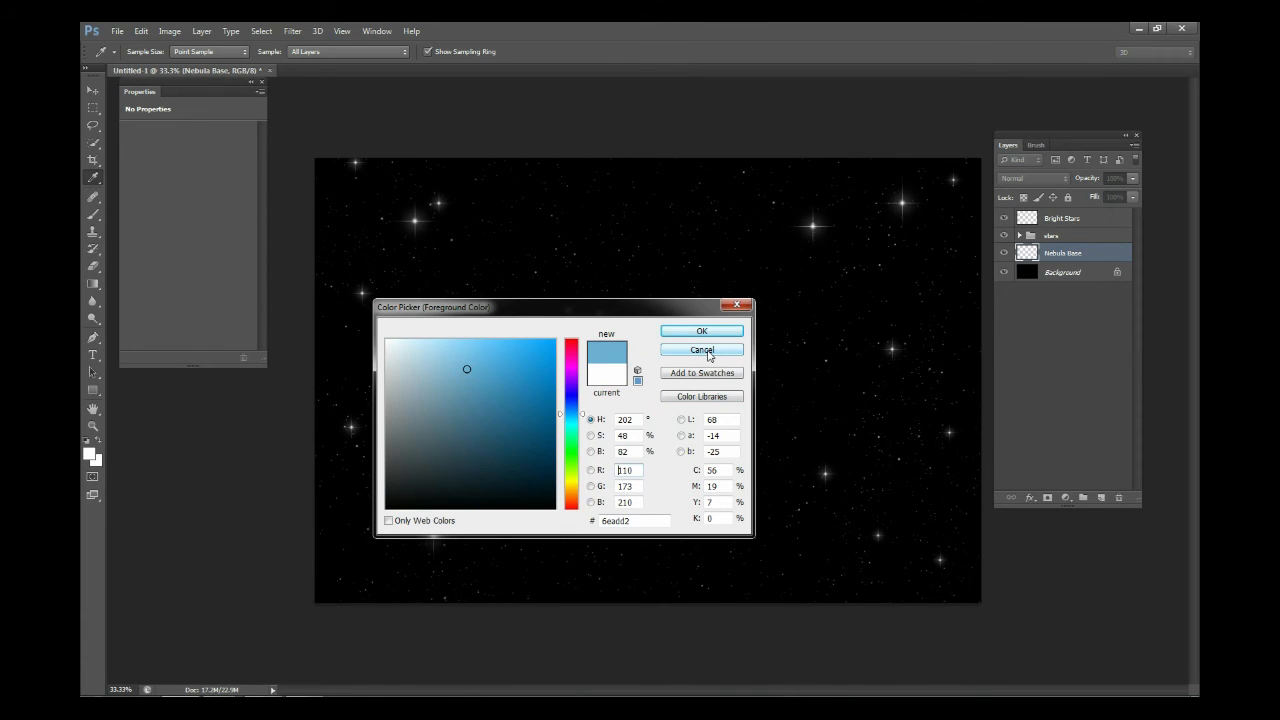
click(696, 330)
key(b)
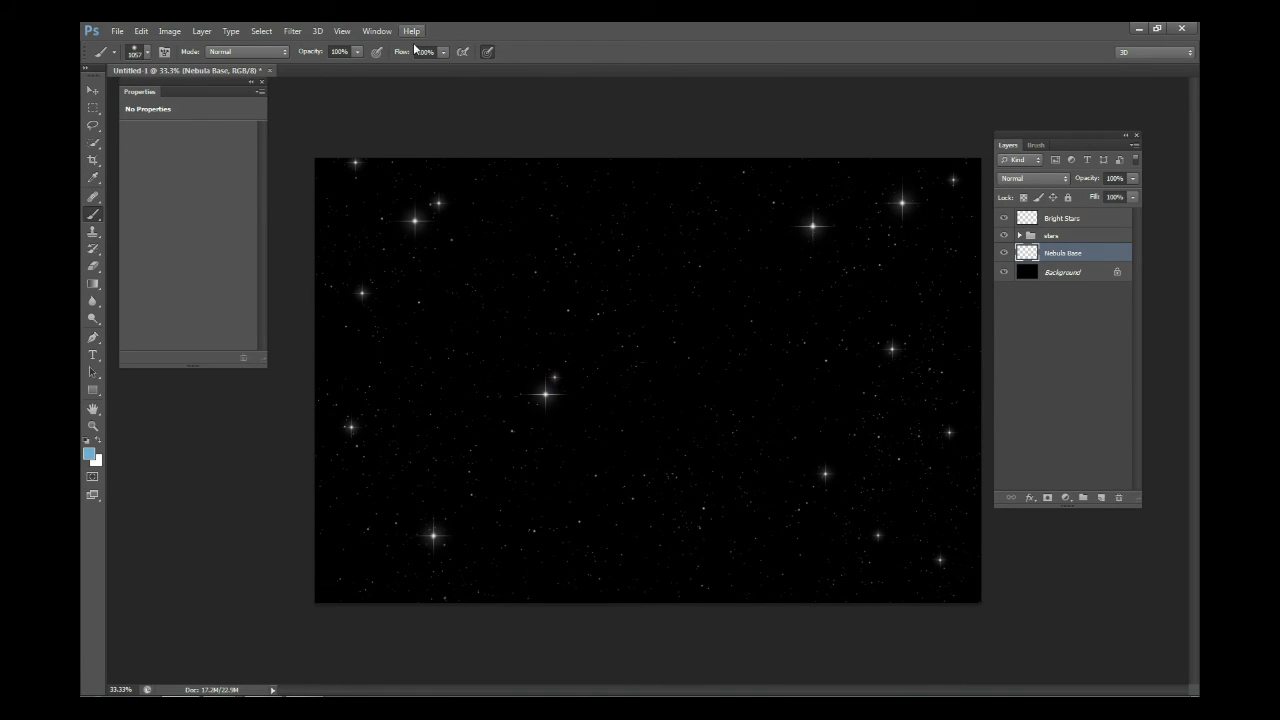
Set the brush flow to 5% and the brush size to 432 px
click(443, 52)
drag(387, 71, 377, 71)
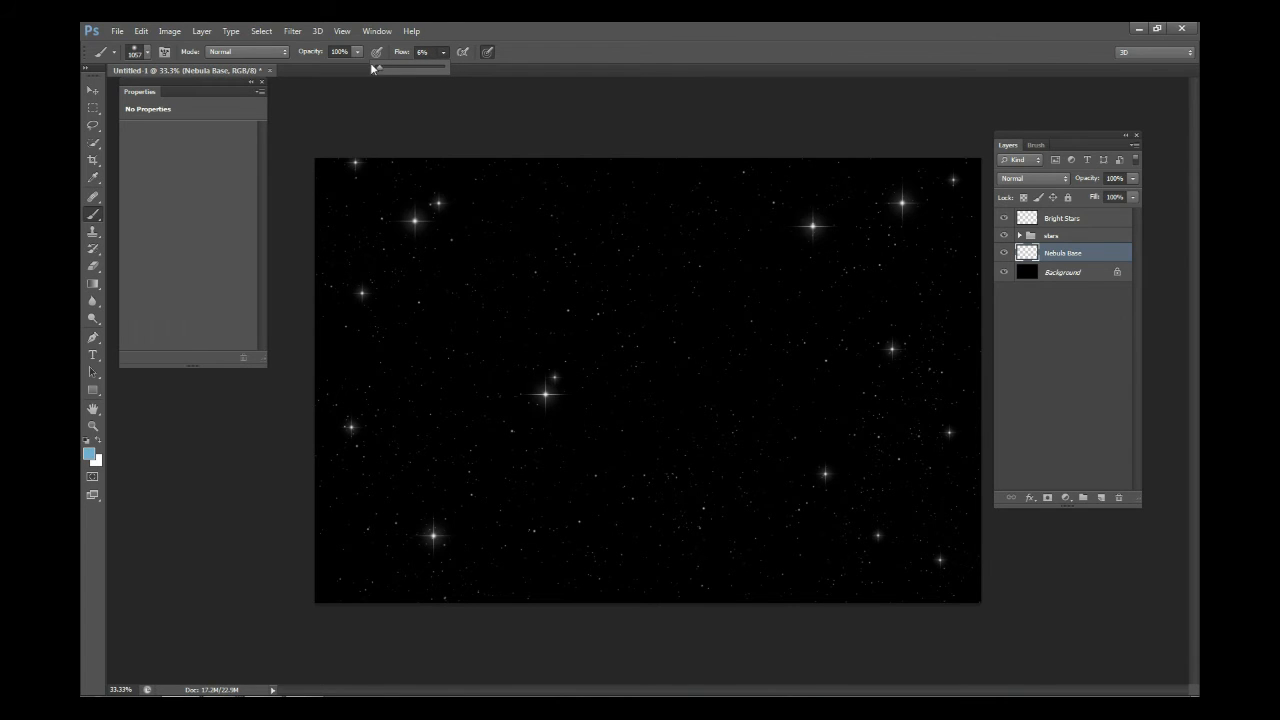
click(404, 55)
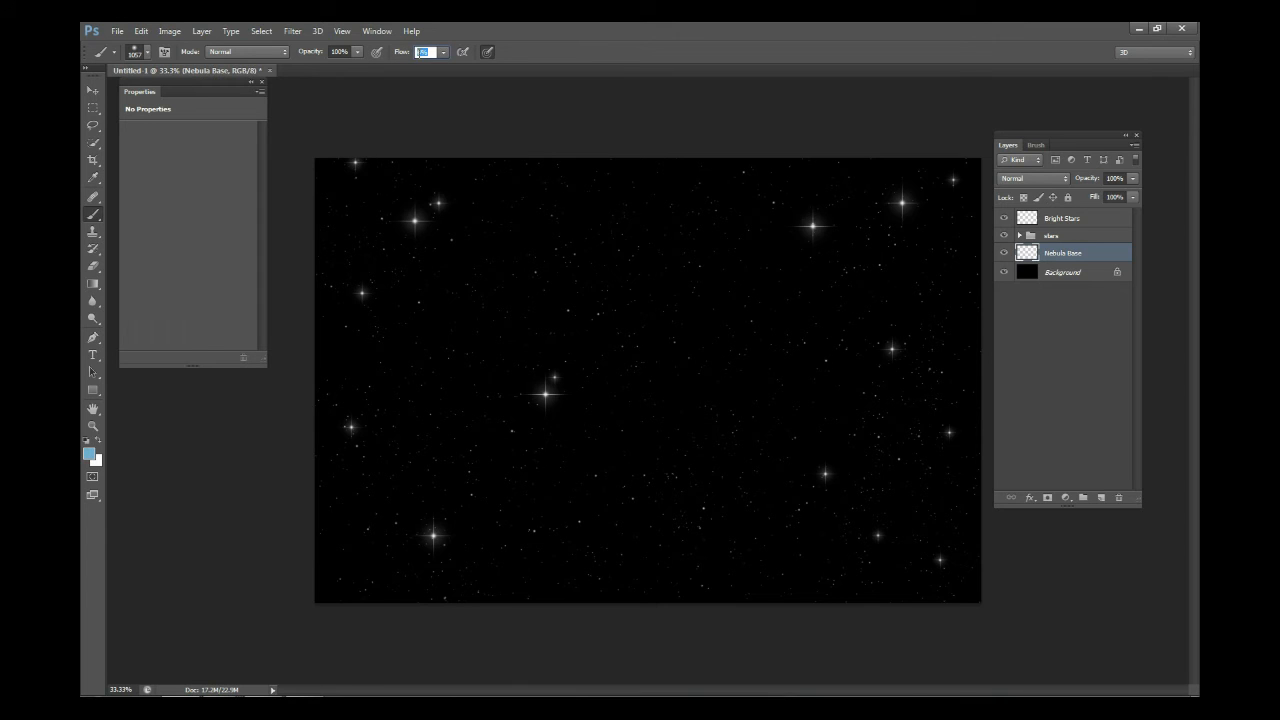
text(5)
key(Return)
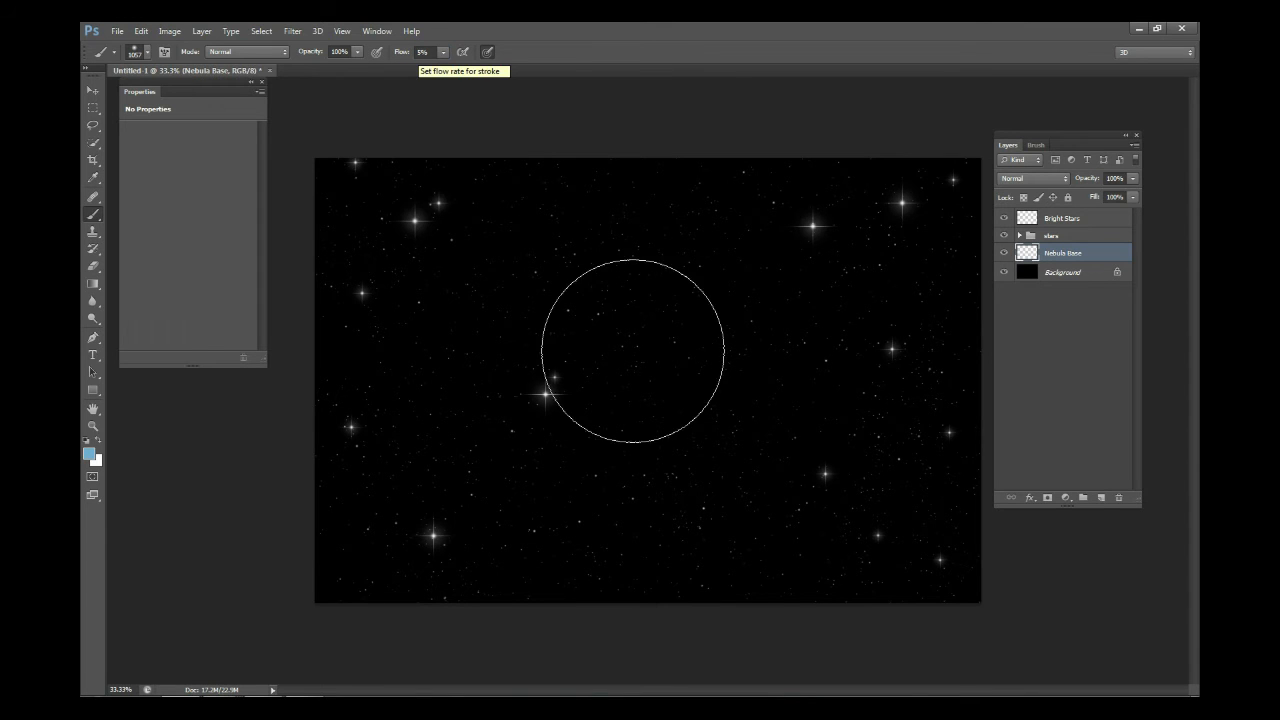
right_click(645, 375)
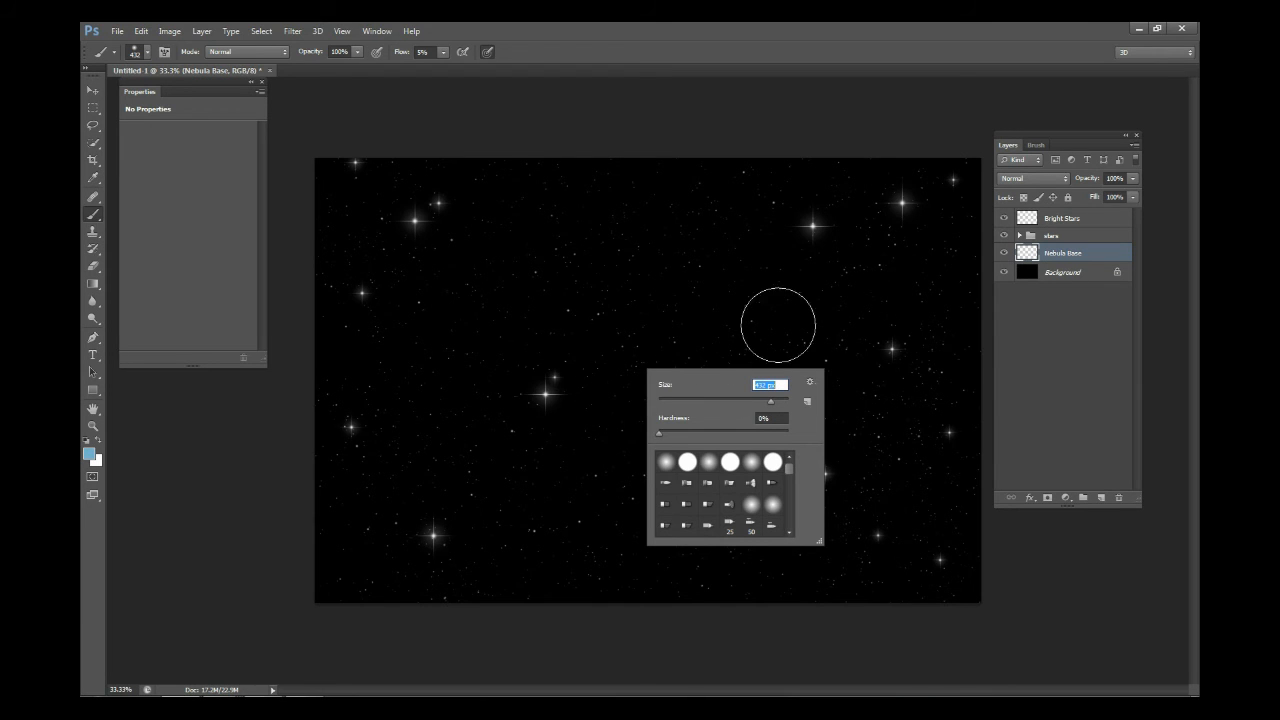
Try painting light blue strokes across Nebula Base at 100% flow
drag(443, 56, 498, 66)
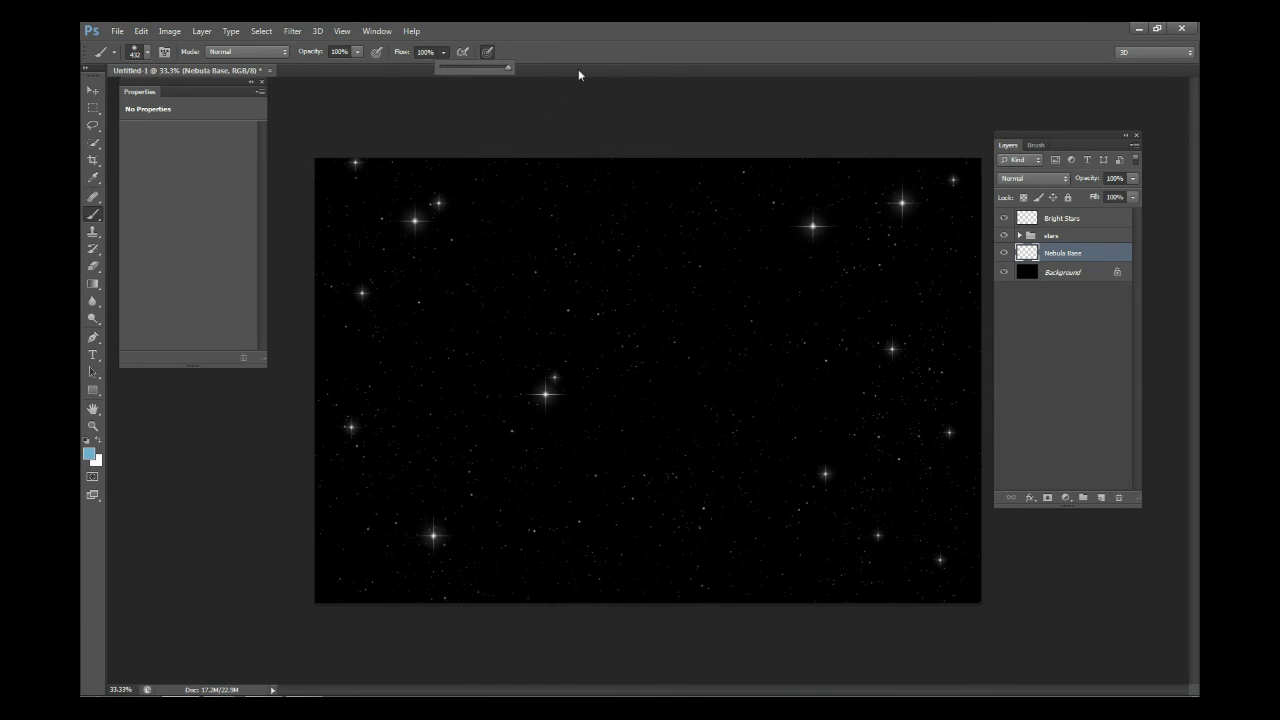
mouse_move(403, 451)
mouse_down()
mouse_move(477, 385)
mouse_move(462, 394)
mouse_move(475, 442)
mouse_move(504, 400)
mouse_move(540, 408)
mouse_move(562, 374)
mouse_move(600, 359)
mouse_move(636, 420)
mouse_move(715, 372)
mouse_up()
mouse_move(772, 323)
mouse_down()
mouse_move(909, 286)
mouse_move(968, 345)
mouse_up()
drag(828, 482, 895, 462)
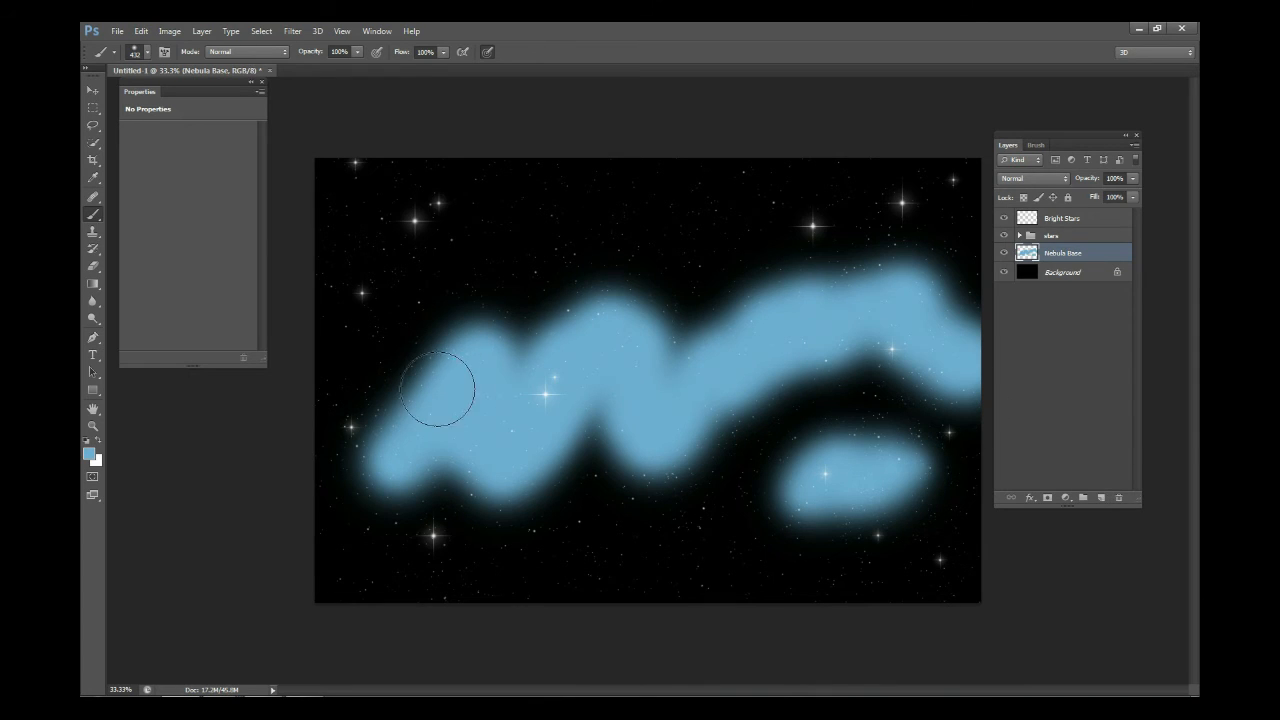
Replace the painted Nebula Base layer with a new empty layer named Nebula Base
click(1117, 498)
click(1100, 498)
double_click(1058, 254)
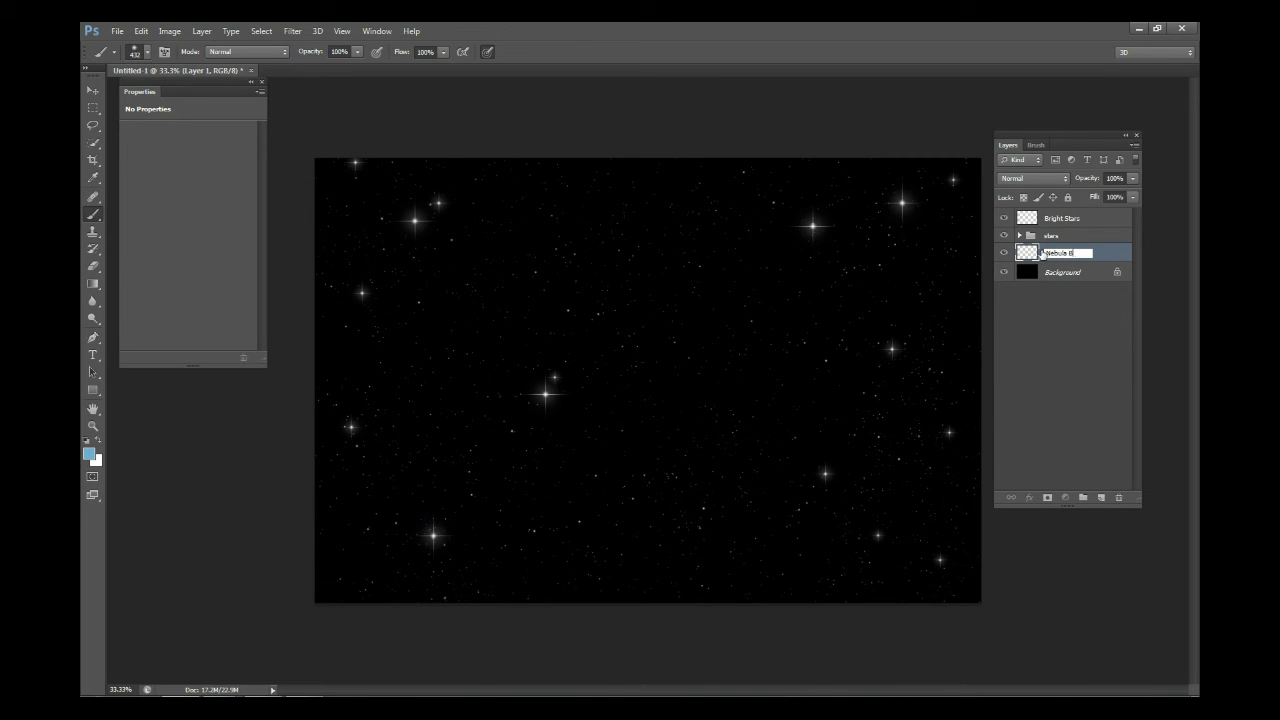
key(Return)
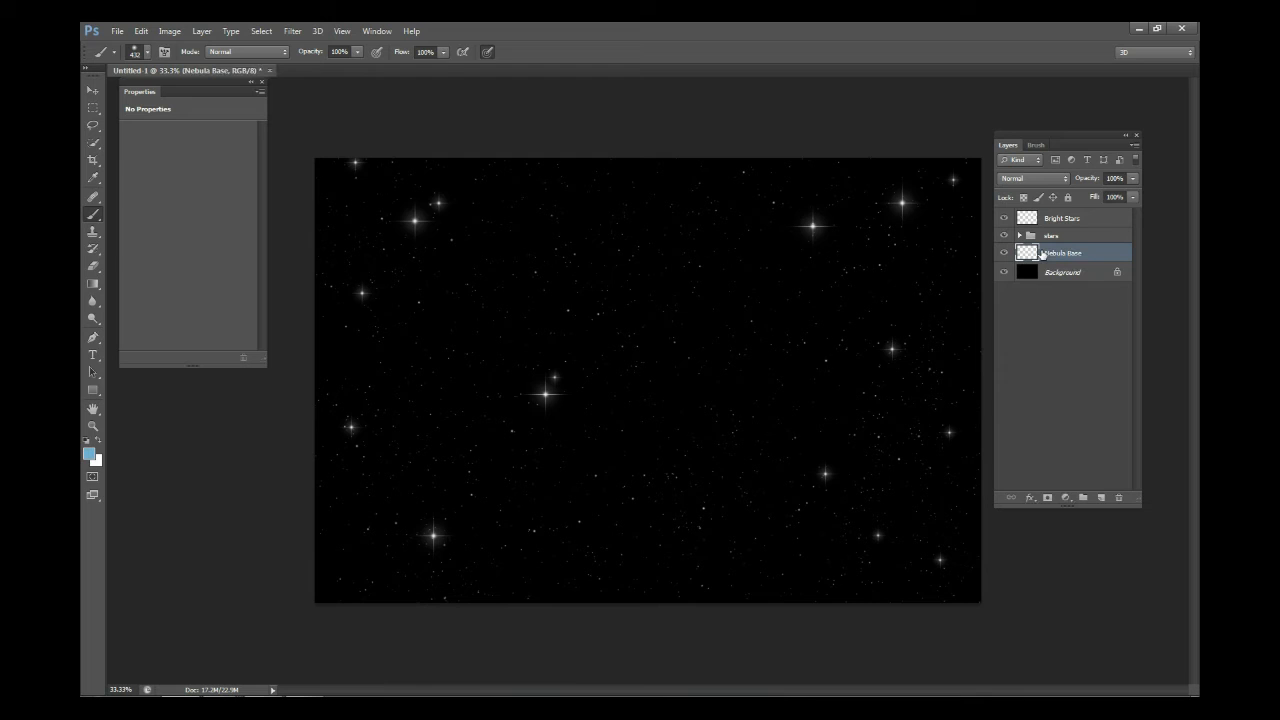
Set the brush flow to 5% and paint a faint light blue cloud across the left and centre of Nebula Base
drag(382, 68, 381, 68)
click(401, 50)
right_click(571, 400)
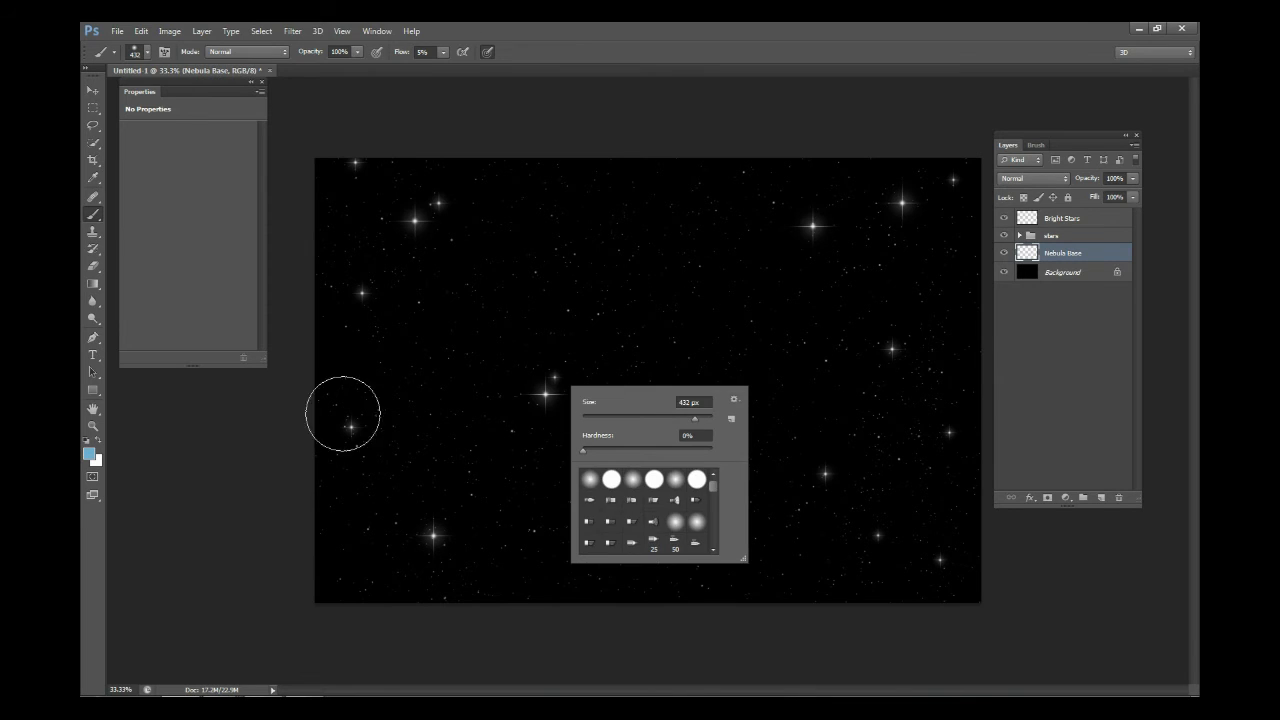
mouse_move(424, 431)
mouse_down()
mouse_move(432, 390)
mouse_move(430, 443)
mouse_move(462, 349)
mouse_move(456, 428)
mouse_move(505, 318)
mouse_move(490, 445)
mouse_move(382, 468)
mouse_move(461, 479)
mouse_move(474, 426)
mouse_move(476, 444)
mouse_move(543, 356)
mouse_move(556, 427)
mouse_move(559, 326)
mouse_move(577, 308)
mouse_move(596, 312)
mouse_move(563, 318)
mouse_move(625, 295)
mouse_move(648, 266)
mouse_move(584, 324)
mouse_move(612, 336)
mouse_move(603, 330)
mouse_move(580, 362)
mouse_move(616, 376)
mouse_move(603, 365)
mouse_move(667, 338)
mouse_move(636, 280)
mouse_move(522, 304)
mouse_move(425, 388)
mouse_move(428, 357)
mouse_move(412, 393)
mouse_move(446, 331)
mouse_move(509, 307)
mouse_move(617, 303)
mouse_move(534, 427)
mouse_move(567, 453)
mouse_move(489, 503)
mouse_move(535, 512)
mouse_move(586, 486)
mouse_move(656, 348)
mouse_move(558, 291)
mouse_move(595, 251)
mouse_move(691, 314)
mouse_move(586, 406)
mouse_move(520, 416)
mouse_move(501, 263)
mouse_move(600, 337)
mouse_up()
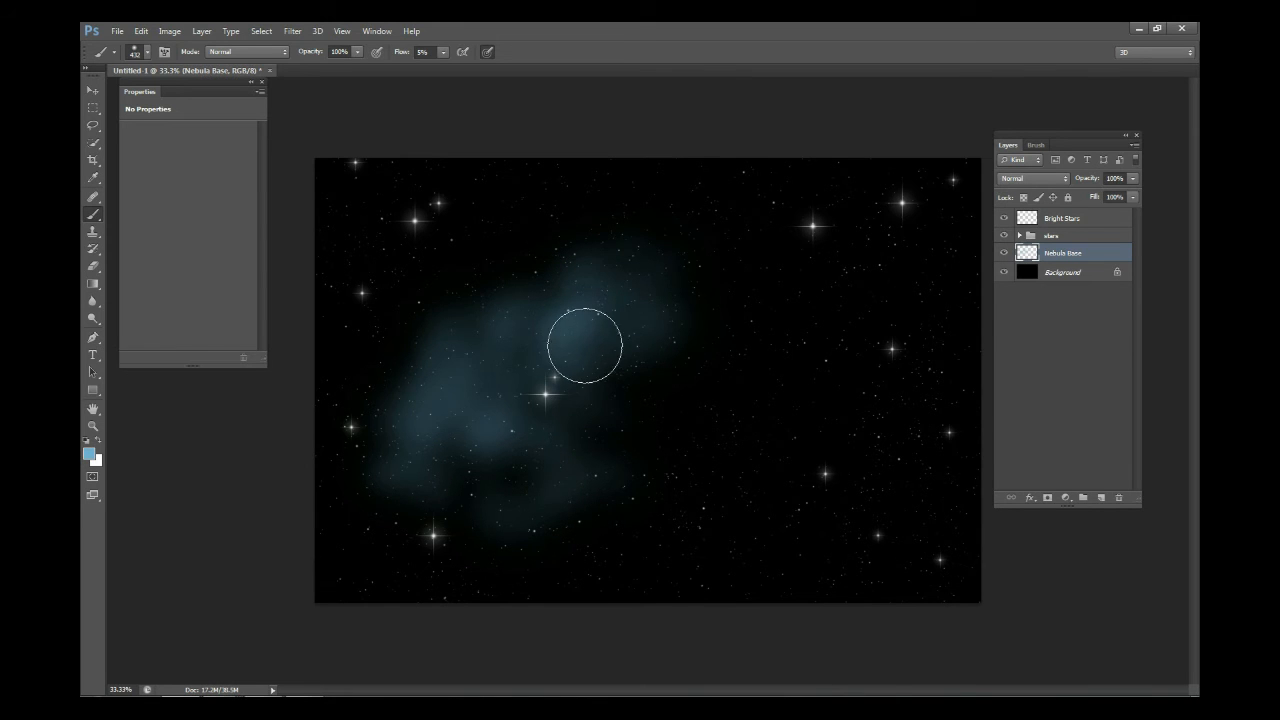
Change the foreground colour to blue-violet and paint a faint cloud from the centre towards the canvas's lower right
click(88, 454)
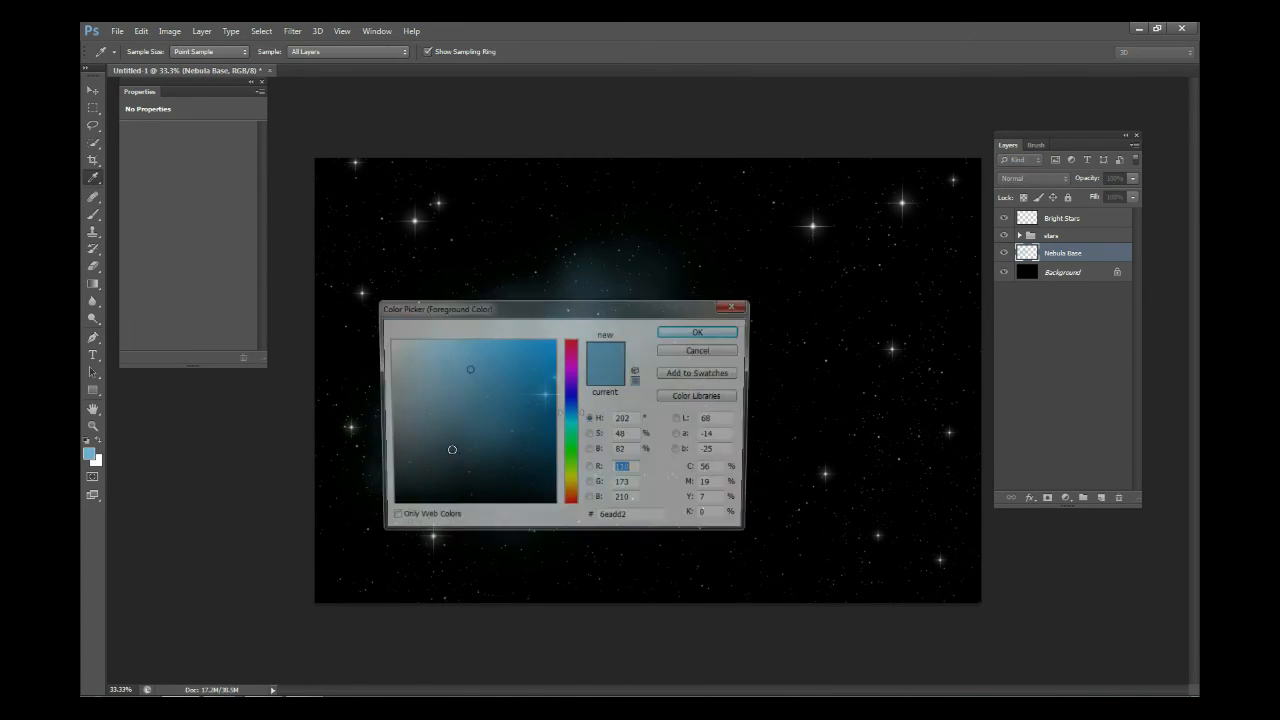
drag(576, 414, 578, 396)
click(685, 335)
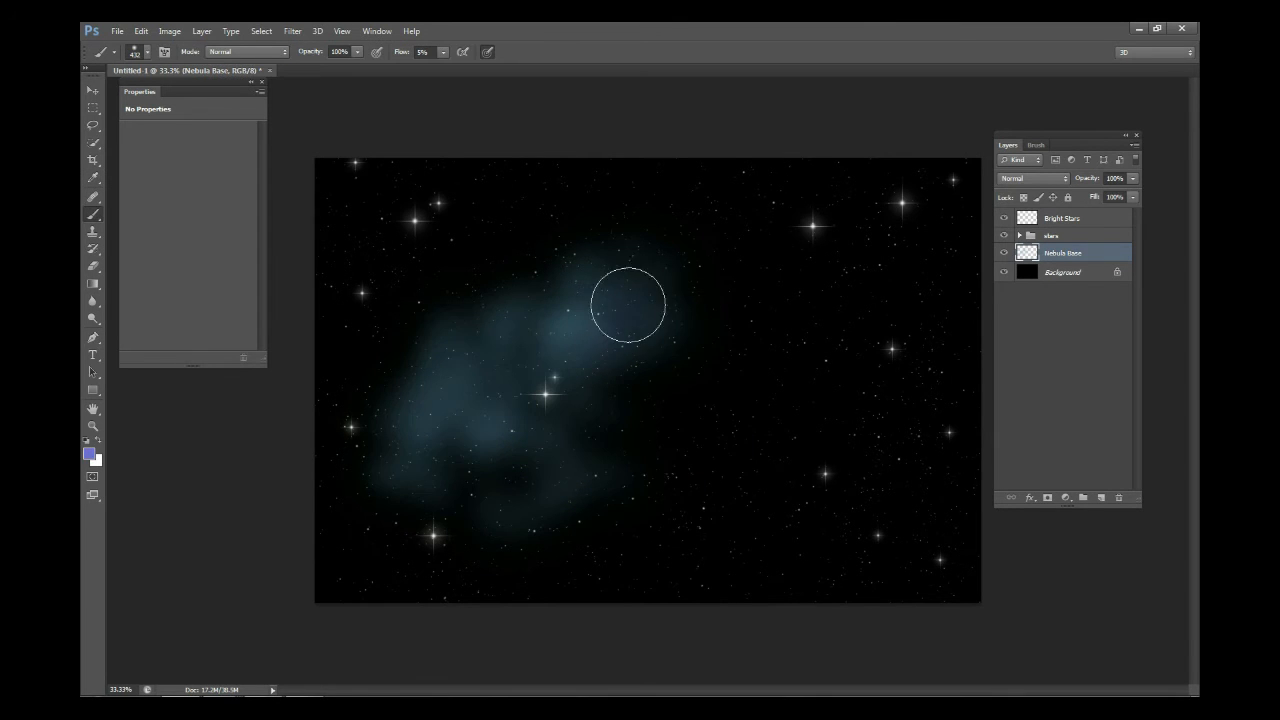
mouse_move(573, 420)
mouse_down()
mouse_move(598, 439)
mouse_move(600, 470)
mouse_move(631, 389)
mouse_move(613, 411)
mouse_move(674, 345)
mouse_move(682, 301)
mouse_move(692, 338)
mouse_move(680, 291)
mouse_move(715, 309)
mouse_move(681, 378)
mouse_move(723, 385)
mouse_move(674, 437)
mouse_move(691, 491)
mouse_move(653, 478)
mouse_move(709, 477)
mouse_move(734, 493)
mouse_move(634, 475)
mouse_move(686, 417)
mouse_move(740, 436)
mouse_move(709, 488)
mouse_move(757, 530)
mouse_move(747, 484)
mouse_move(790, 497)
mouse_move(759, 436)
mouse_move(813, 323)
mouse_move(570, 409)
mouse_move(592, 467)
mouse_move(670, 384)
mouse_move(737, 368)
mouse_move(709, 403)
mouse_move(644, 415)
mouse_move(705, 385)
mouse_move(737, 389)
mouse_move(695, 317)
mouse_move(721, 313)
mouse_move(734, 267)
mouse_move(668, 268)
mouse_move(777, 255)
mouse_move(747, 215)
mouse_move(734, 321)
mouse_move(774, 310)
mouse_move(734, 341)
mouse_move(751, 390)
mouse_move(733, 477)
mouse_move(804, 514)
mouse_move(784, 518)
mouse_move(857, 542)
mouse_move(783, 525)
mouse_move(828, 548)
mouse_up()
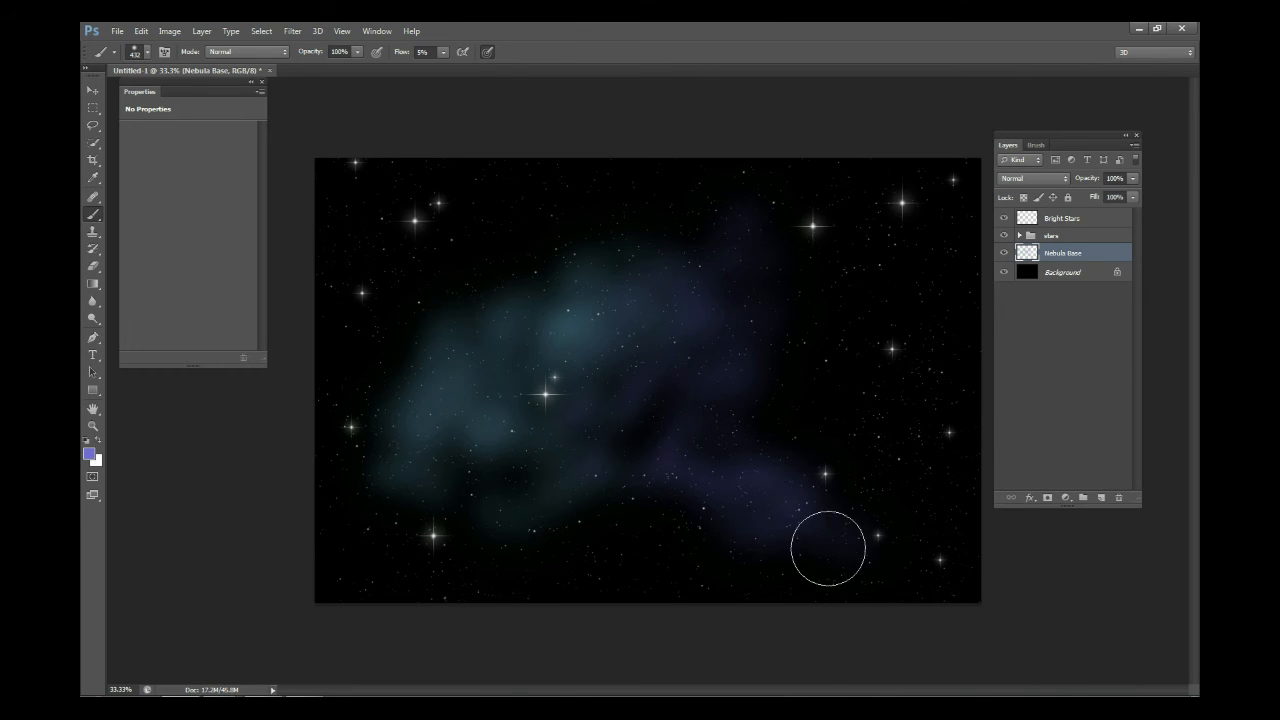
Change the foreground colour to purple #a96ed2 and paint faint clouds over the right part of the nebula
click(89, 453)
drag(576, 401, 571, 383)
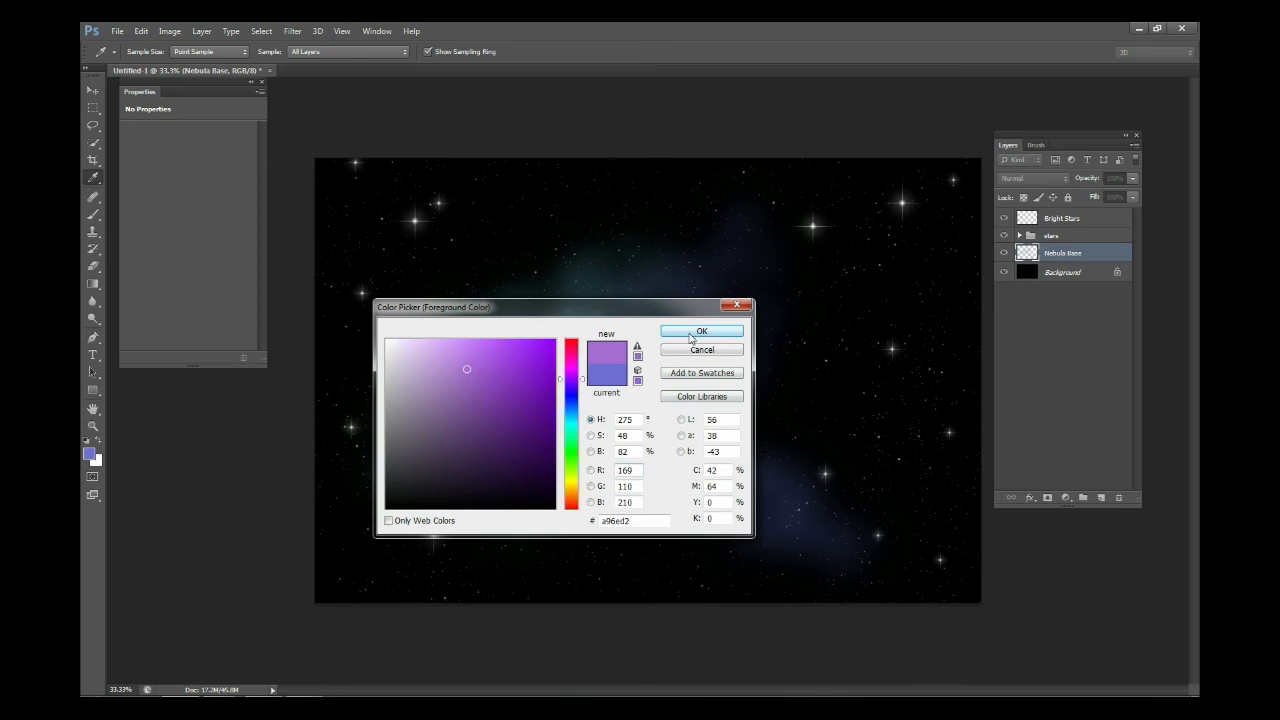
click(690, 338)
mouse_move(754, 331)
mouse_down()
mouse_move(773, 280)
mouse_move(775, 337)
mouse_move(820, 344)
mouse_move(853, 282)
mouse_move(813, 374)
mouse_move(802, 362)
mouse_move(801, 395)
mouse_move(851, 335)
mouse_move(835, 270)
mouse_move(874, 254)
mouse_move(862, 386)
mouse_move(837, 398)
mouse_move(867, 473)
mouse_move(923, 469)
mouse_move(892, 434)
mouse_move(915, 454)
mouse_move(983, 448)
mouse_move(869, 433)
mouse_move(819, 452)
mouse_move(956, 389)
mouse_move(995, 389)
mouse_move(926, 386)
mouse_move(927, 316)
mouse_move(941, 326)
mouse_move(875, 357)
mouse_move(935, 312)
mouse_move(1016, 310)
mouse_move(901, 282)
mouse_up()
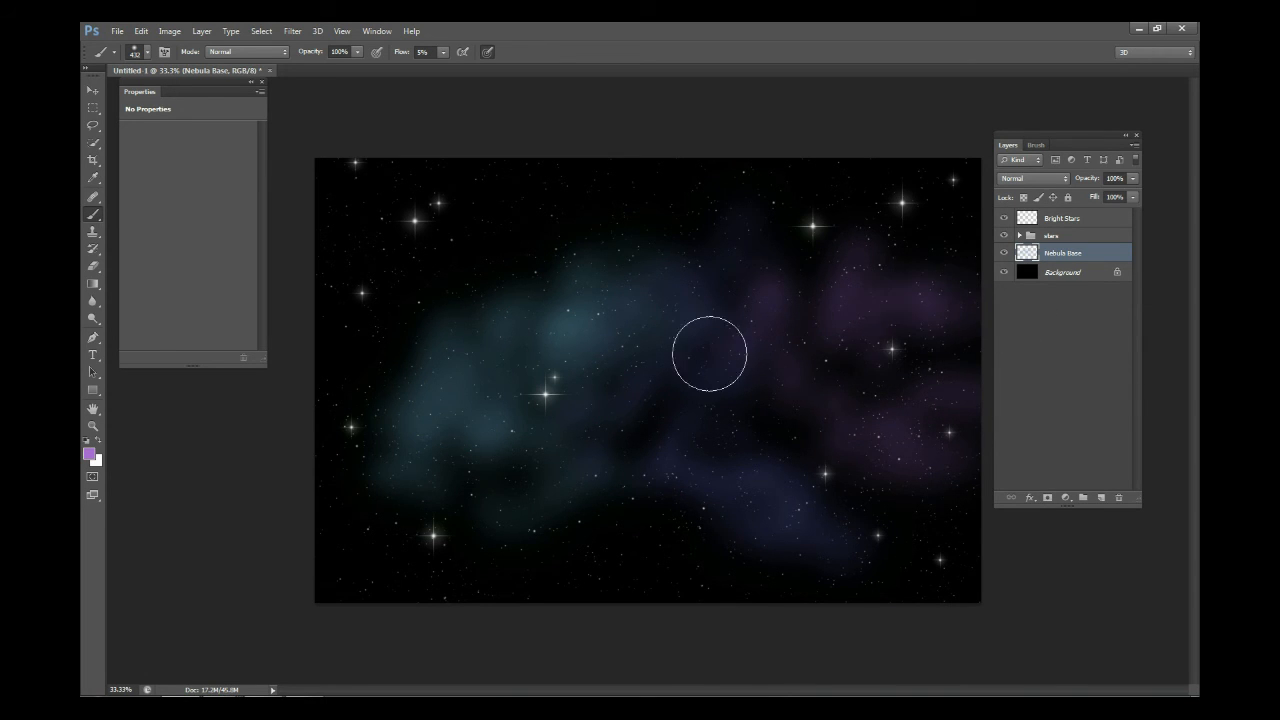
Shift the foreground colour to a pinkish purple and paint over the nebula at the canvas's right edge
click(89, 454)
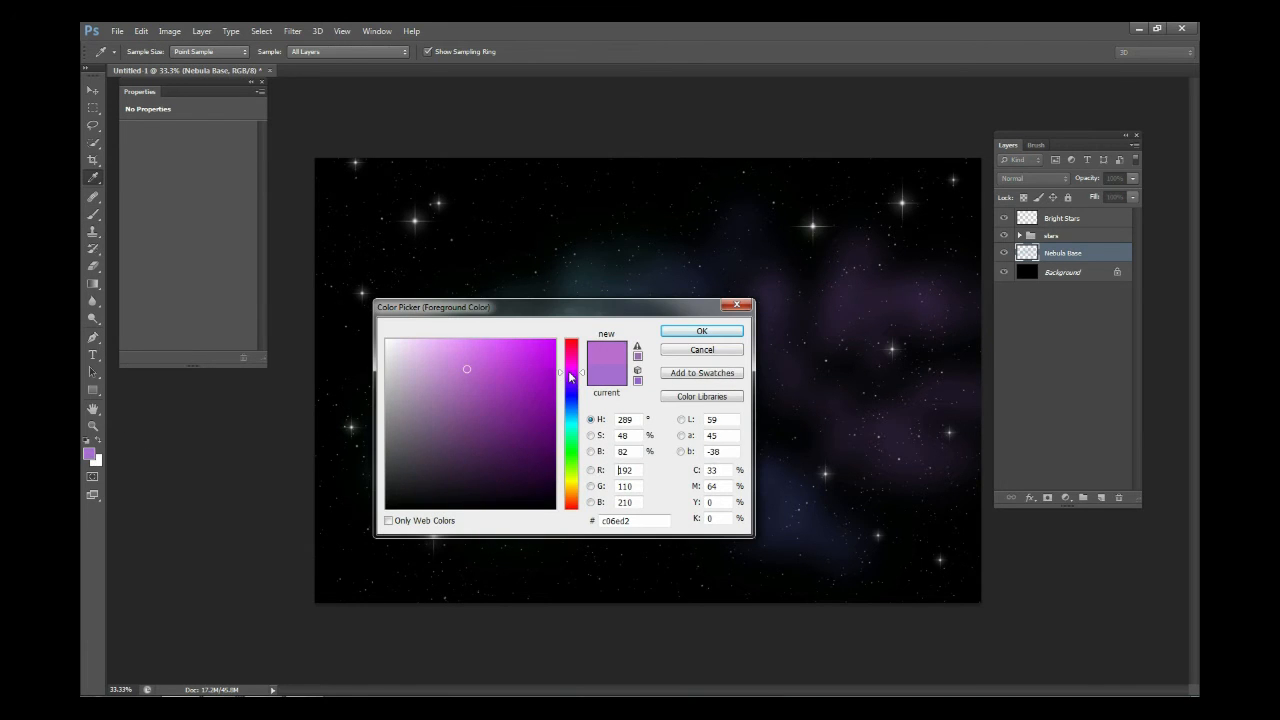
click(700, 334)
mouse_move(949, 355)
mouse_down()
mouse_move(935, 404)
mouse_move(978, 482)
mouse_move(949, 484)
mouse_move(978, 411)
mouse_up()
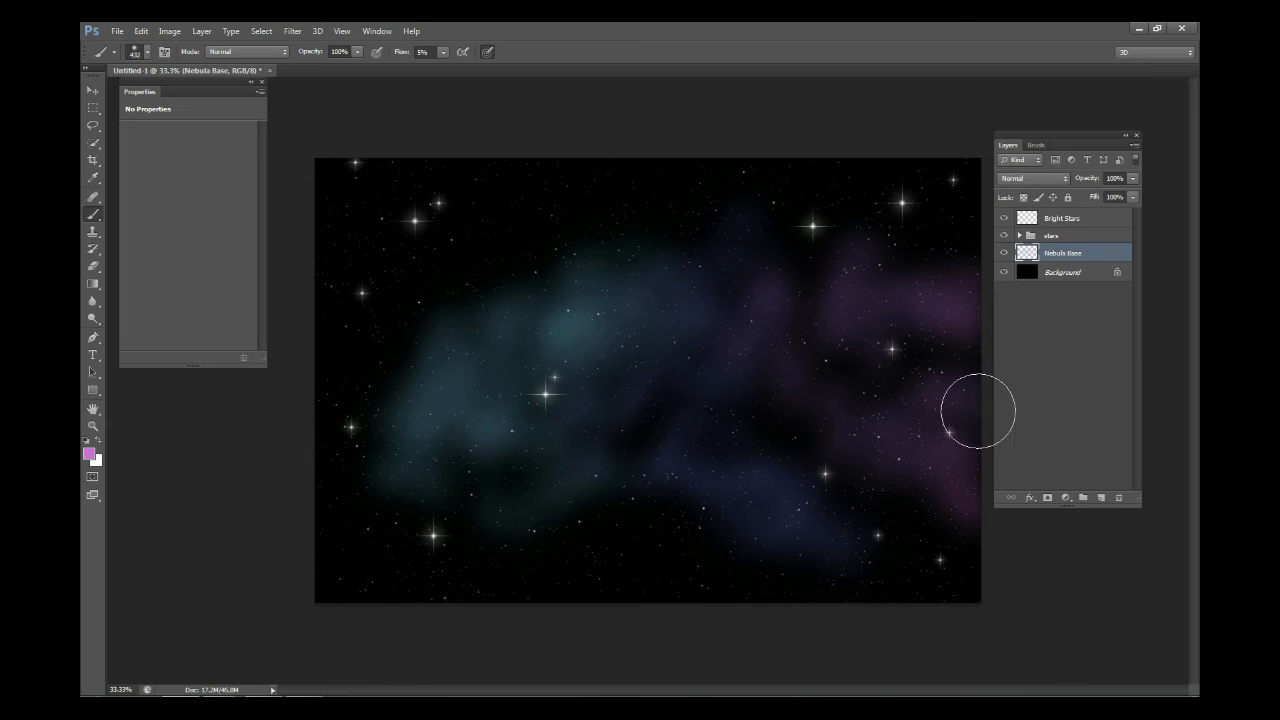
Change the foreground colour to turquoise and extend the nebula cloud to the canvas's left edge
click(90, 454)
click(573, 424)
click(701, 331)
mouse_move(391, 386)
mouse_down()
mouse_move(368, 469)
mouse_move(330, 506)
mouse_move(336, 482)
mouse_move(308, 477)
mouse_move(301, 499)
mouse_move(350, 494)
mouse_move(363, 524)
mouse_move(306, 548)
mouse_move(366, 426)
mouse_move(357, 397)
mouse_move(316, 399)
mouse_move(382, 378)
mouse_move(306, 444)
mouse_move(333, 432)
mouse_move(332, 485)
mouse_move(331, 429)
mouse_move(299, 440)
mouse_move(307, 509)
mouse_move(397, 438)
mouse_move(441, 352)
mouse_move(491, 387)
mouse_move(581, 320)
mouse_move(917, 328)
mouse_move(932, 371)
mouse_move(492, 352)
mouse_move(444, 374)
mouse_move(366, 334)
mouse_move(741, 291)
mouse_move(975, 152)
mouse_move(645, 293)
mouse_move(868, 253)
mouse_up()
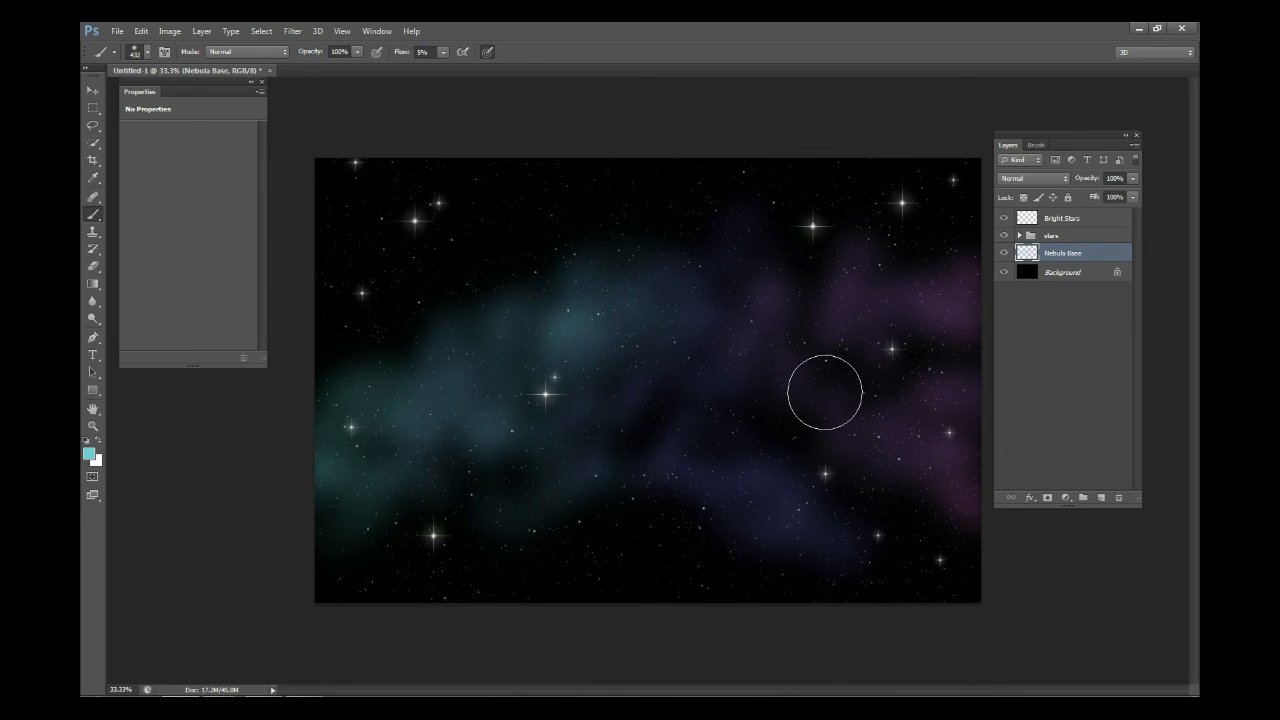
Lower the Nebula Base layer's opacity to 50%
click(1134, 179)
drag(1118, 198, 1101, 200)
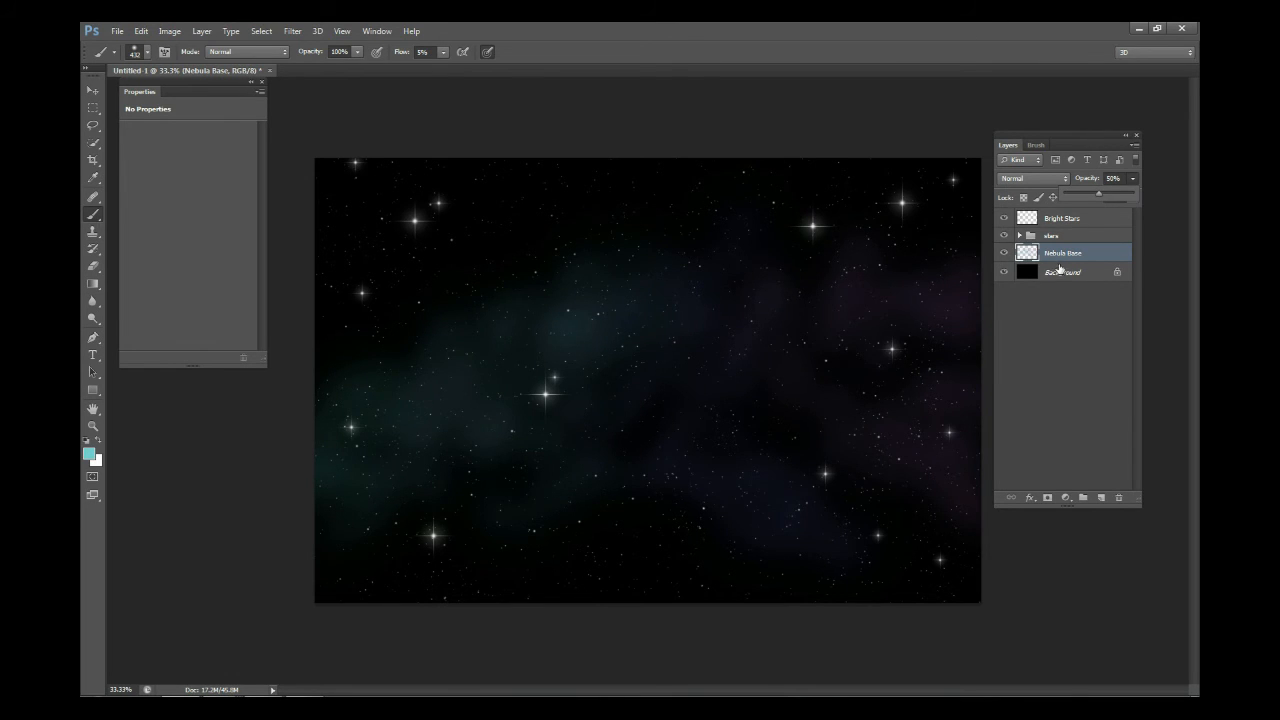
click(1098, 298)
Add a new layer above Nebula Base and name it Nebula Highlights
click(1100, 497)
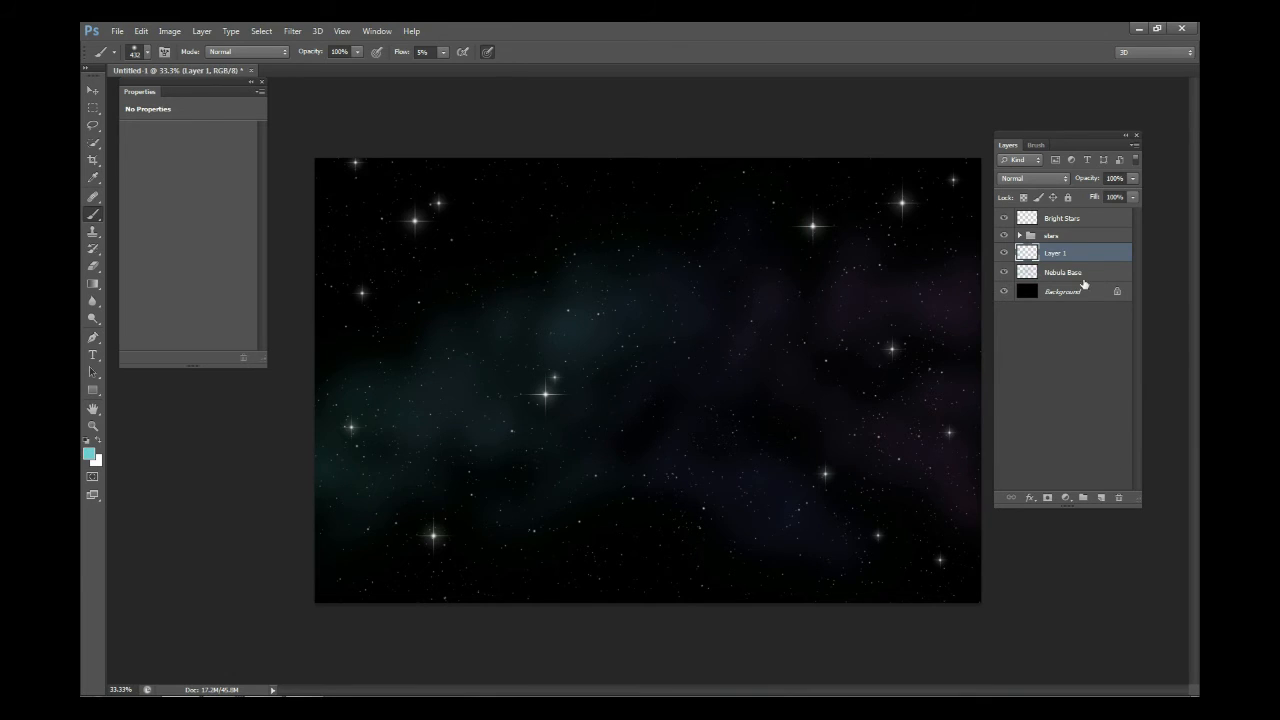
double_click(1060, 254)
text(s)
key(Return)
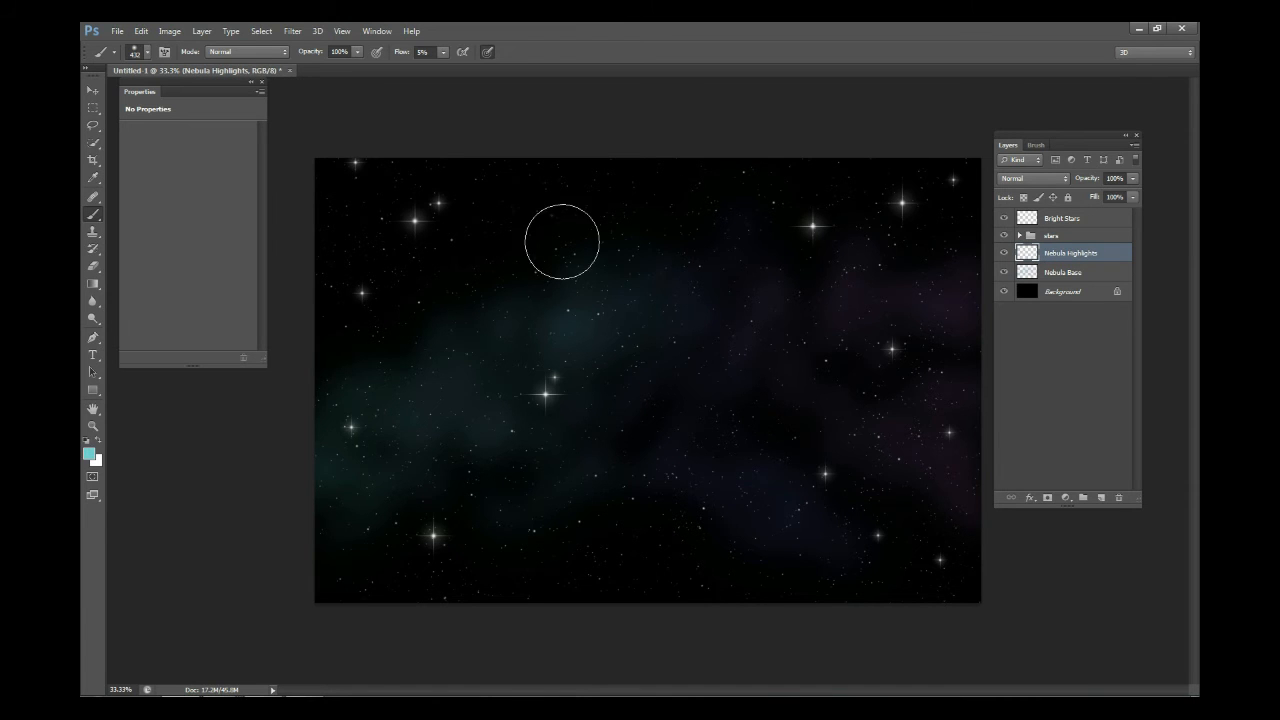
Set the foreground colour to white and switch the Nebula Highlights layer's blend mode to Overlay
click(89, 455)
click(422, 319)
click(680, 330)
click(1038, 174)
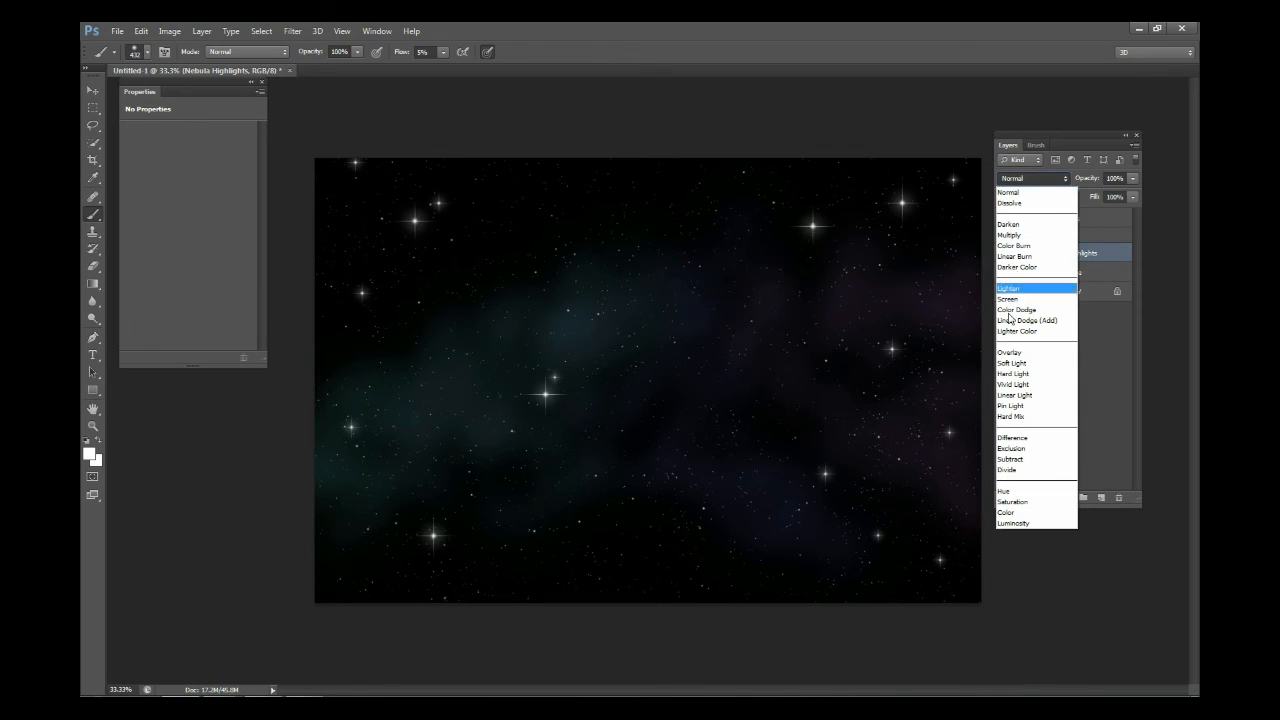
click(1028, 350)
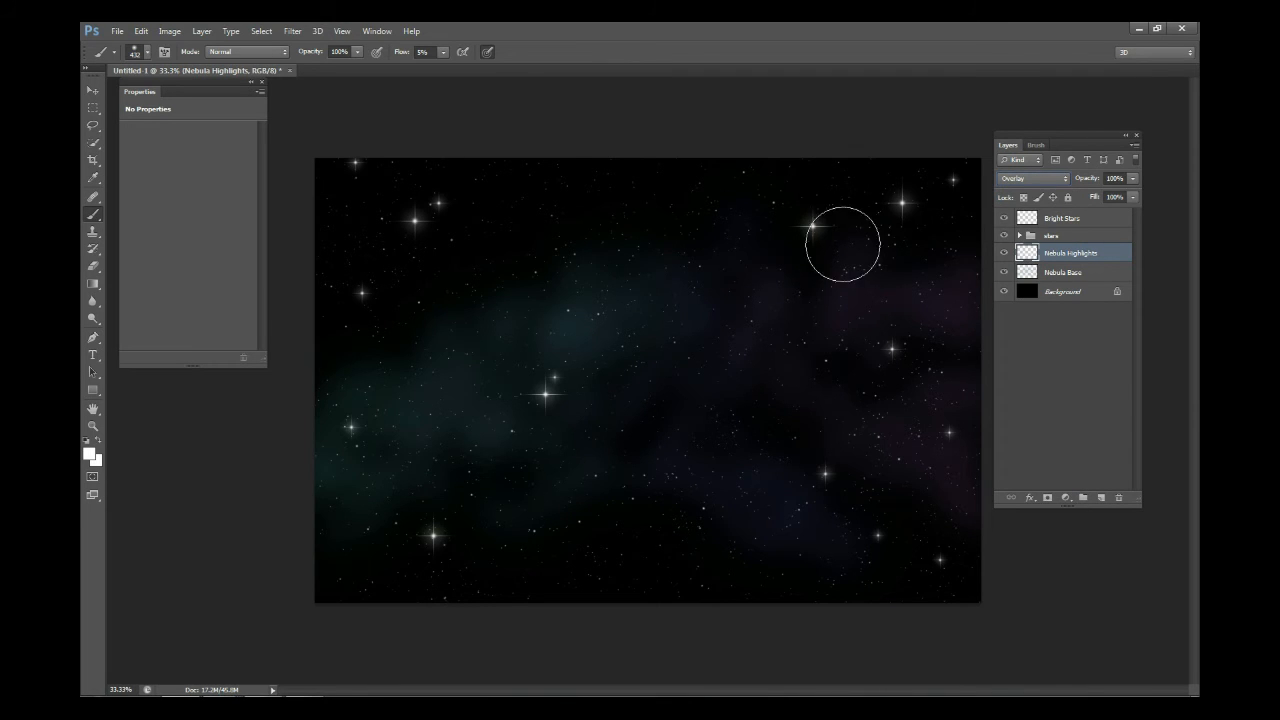
Reduce the soft brush size to 189 px and paint white highlights over the nebula clouds on the Nebula Highlights layer
right_click(608, 312)
drag(726, 340, 723, 340)
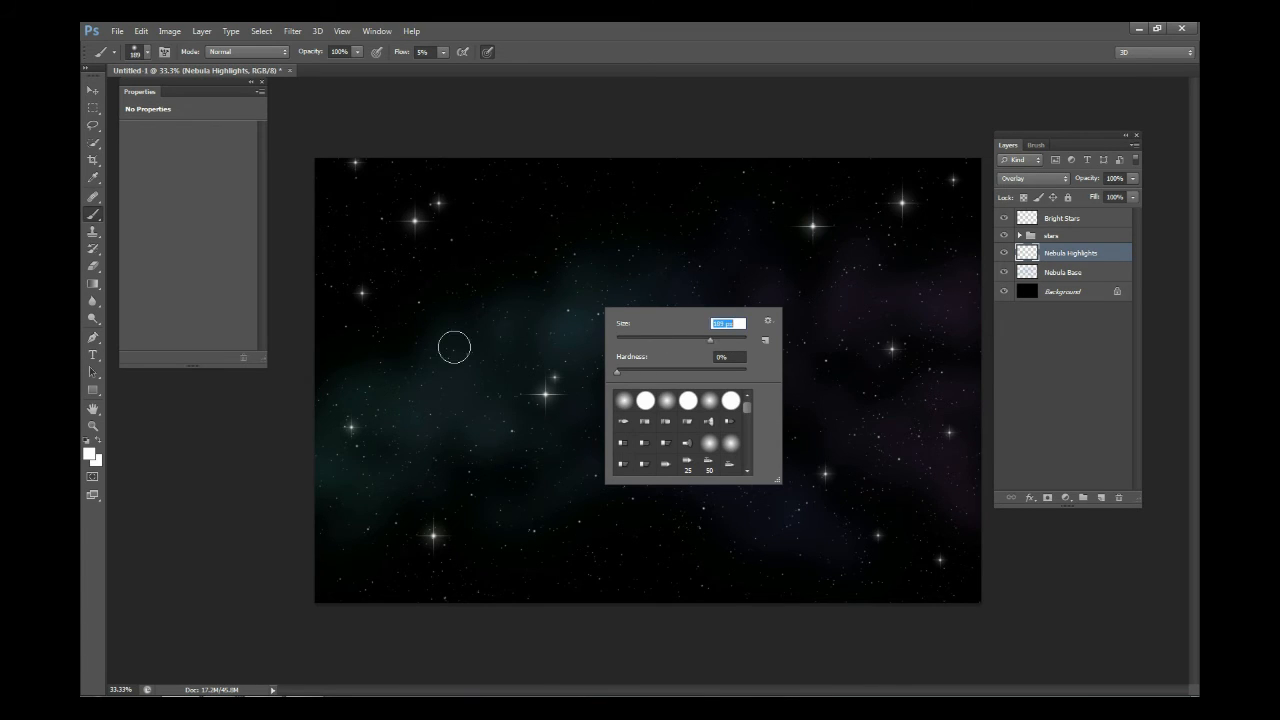
click(390, 408)
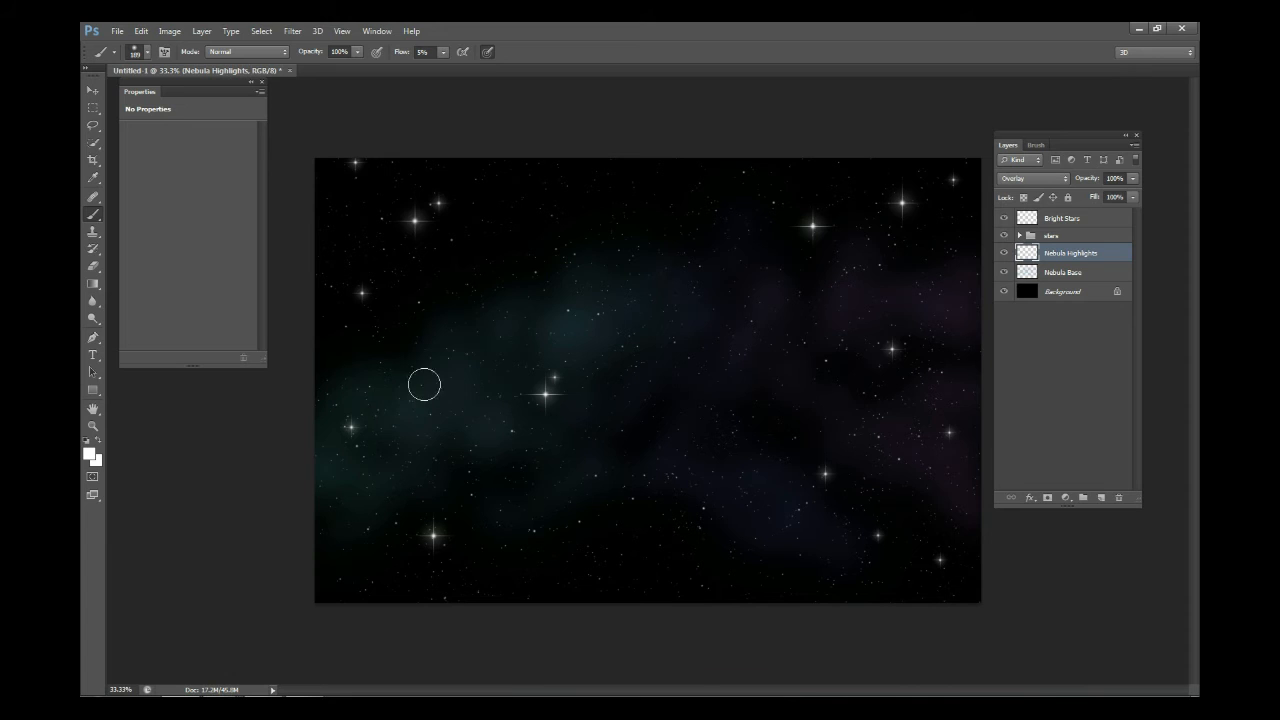
mouse_move(415, 409)
mouse_down()
mouse_move(434, 394)
mouse_move(433, 373)
mouse_move(369, 393)
mouse_up()
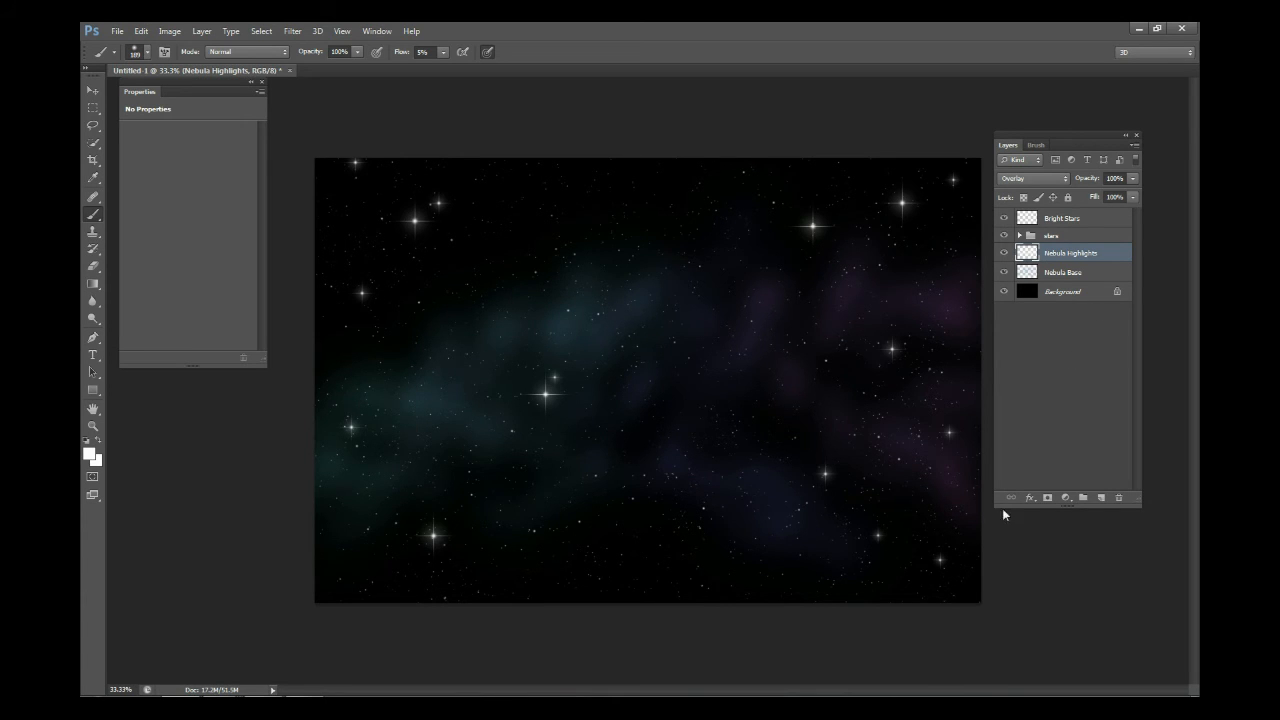
Soften the Nebula Highlights with black strokes on a layer mask, apply the mask and compare the image with the layer hidden and shown
click(1048, 497)
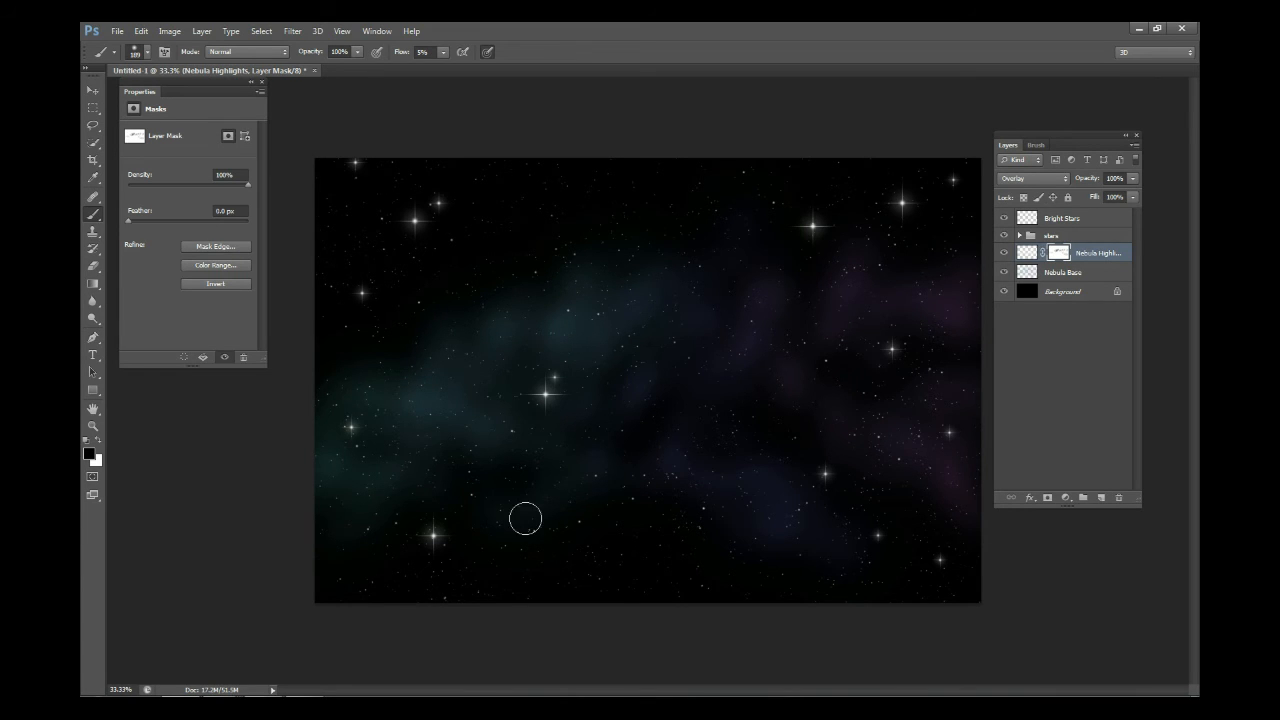
click(1004, 253)
click(1004, 253)
right_click(1060, 257)
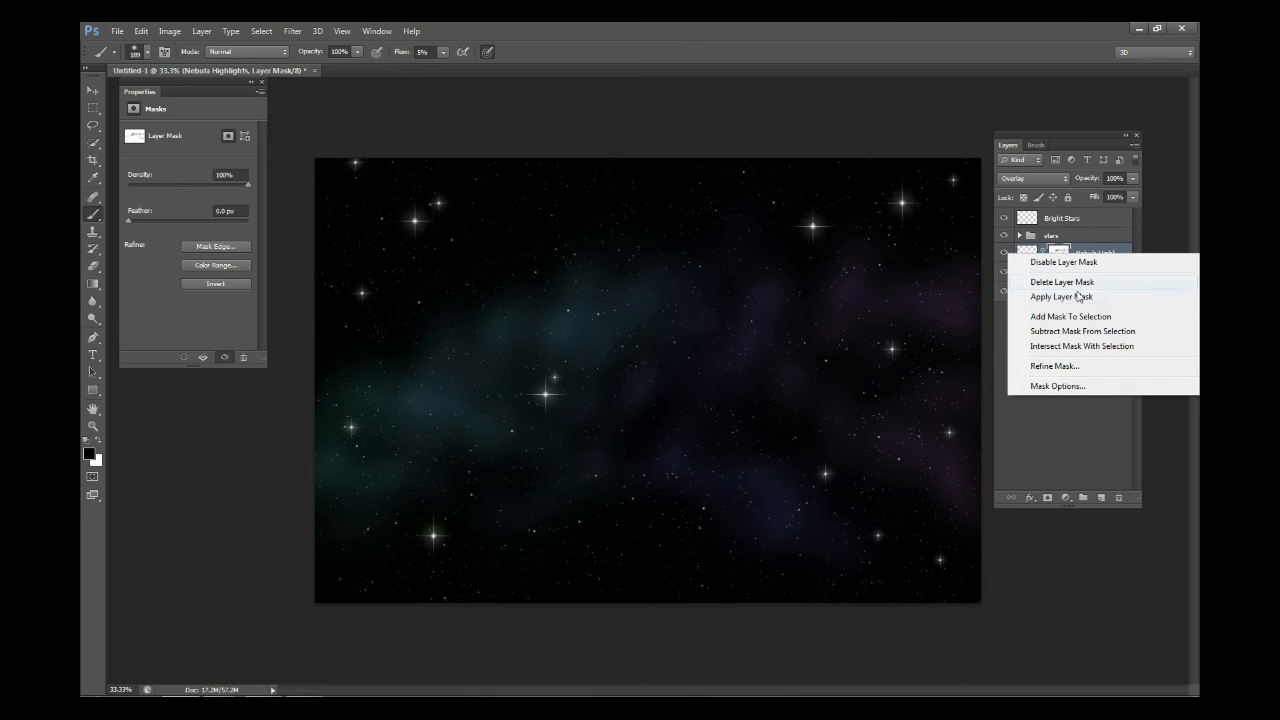
click(1080, 296)
click(1004, 253)
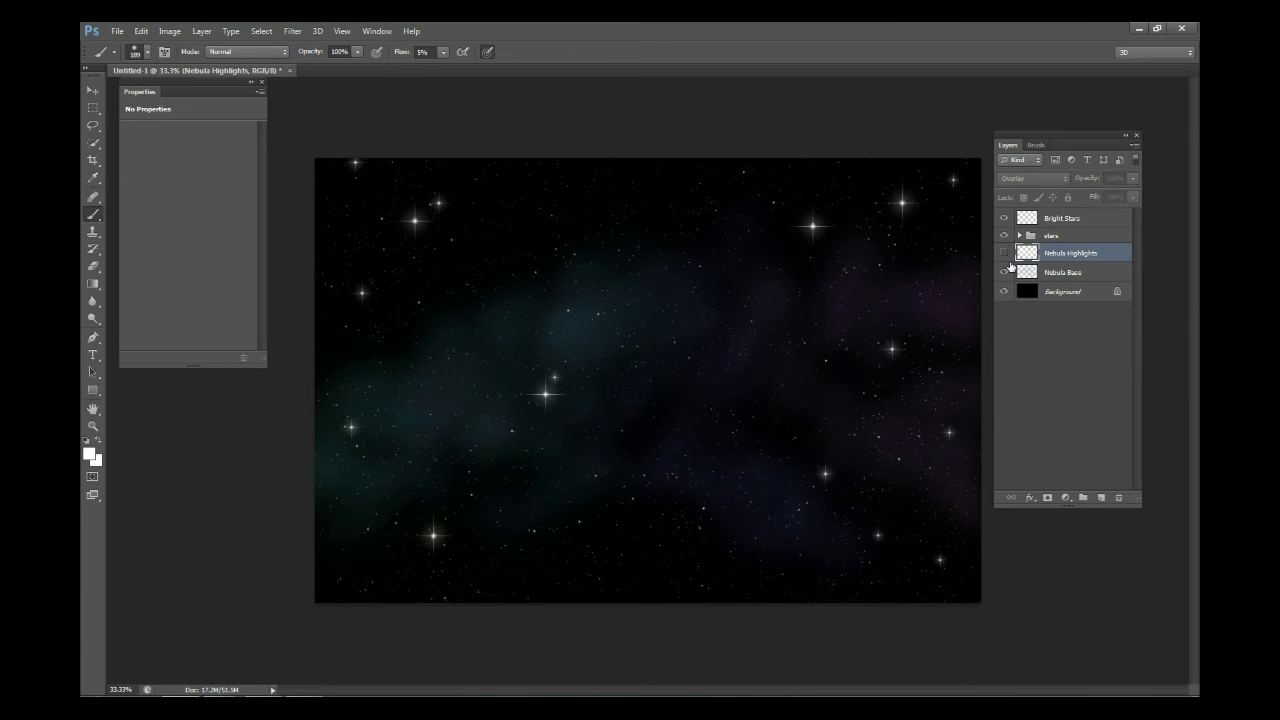
click(1004, 253)
click(1004, 253)
click(1004, 253)
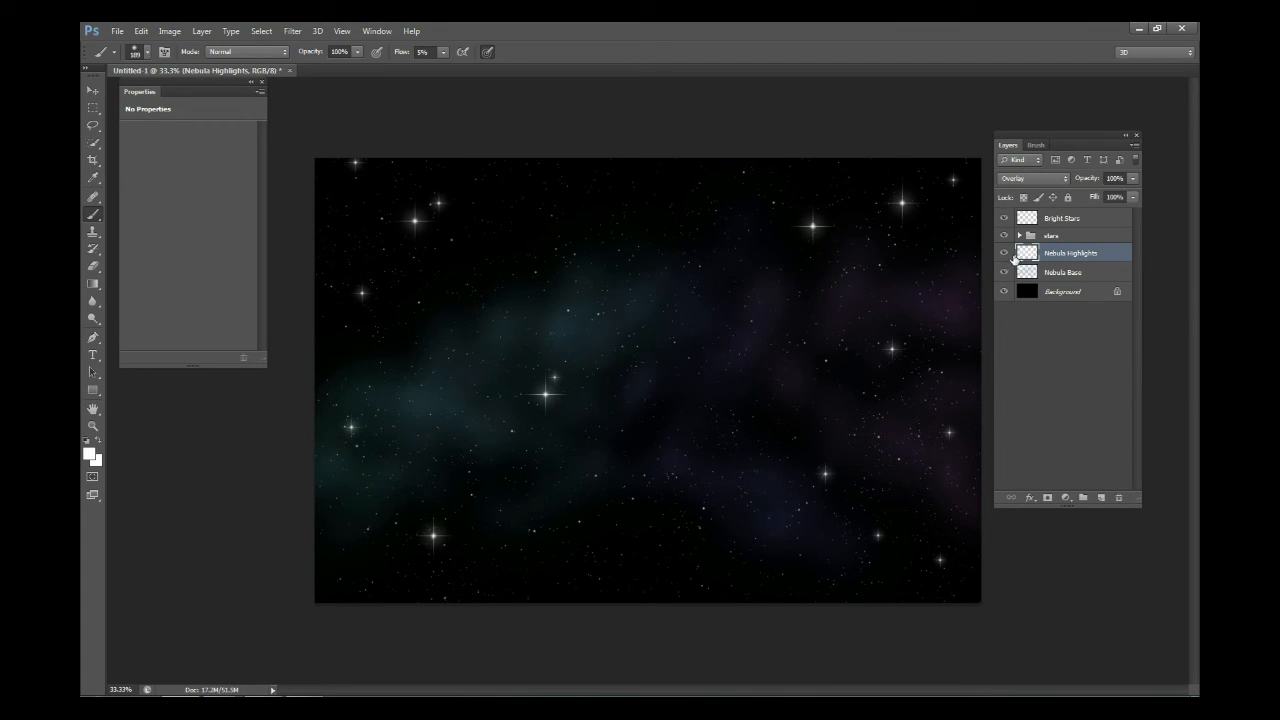
click(1004, 253)
click(1004, 253)
Add a layer named Nebula Shadows above Nebula Highlights and set its blend mode to Overlay
click(1101, 497)
double_click(1062, 253)
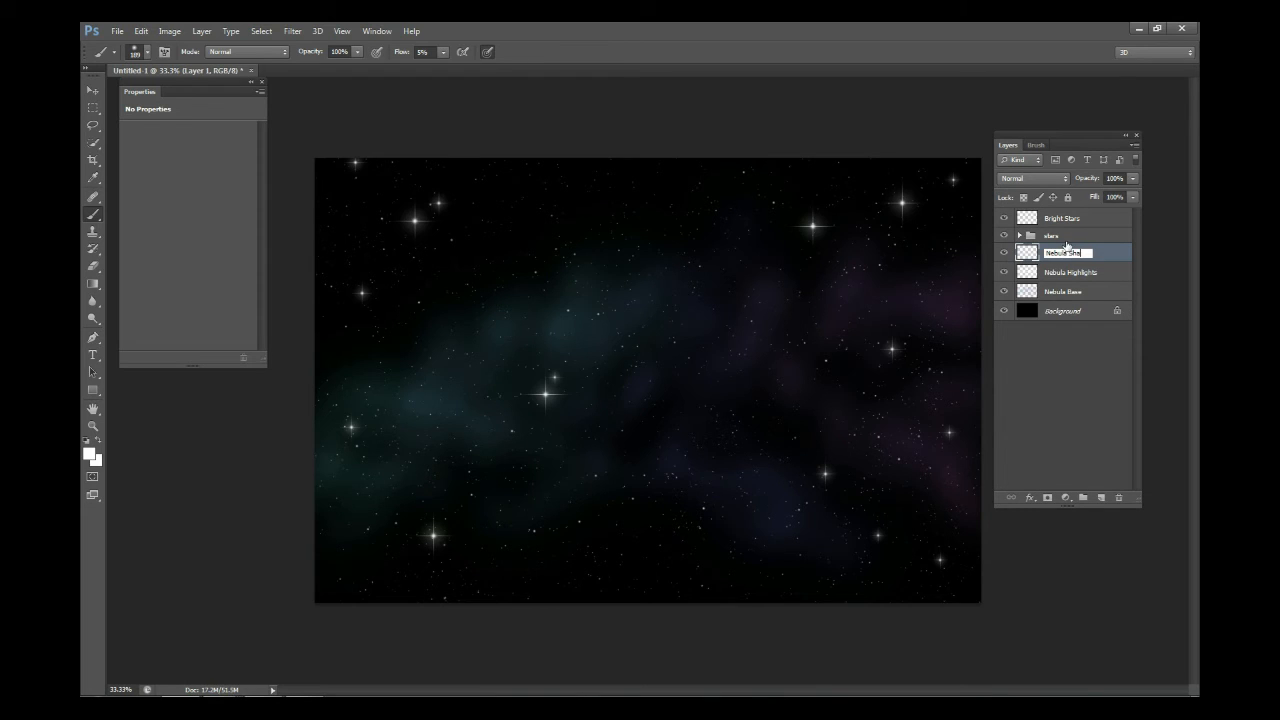
key(Return)
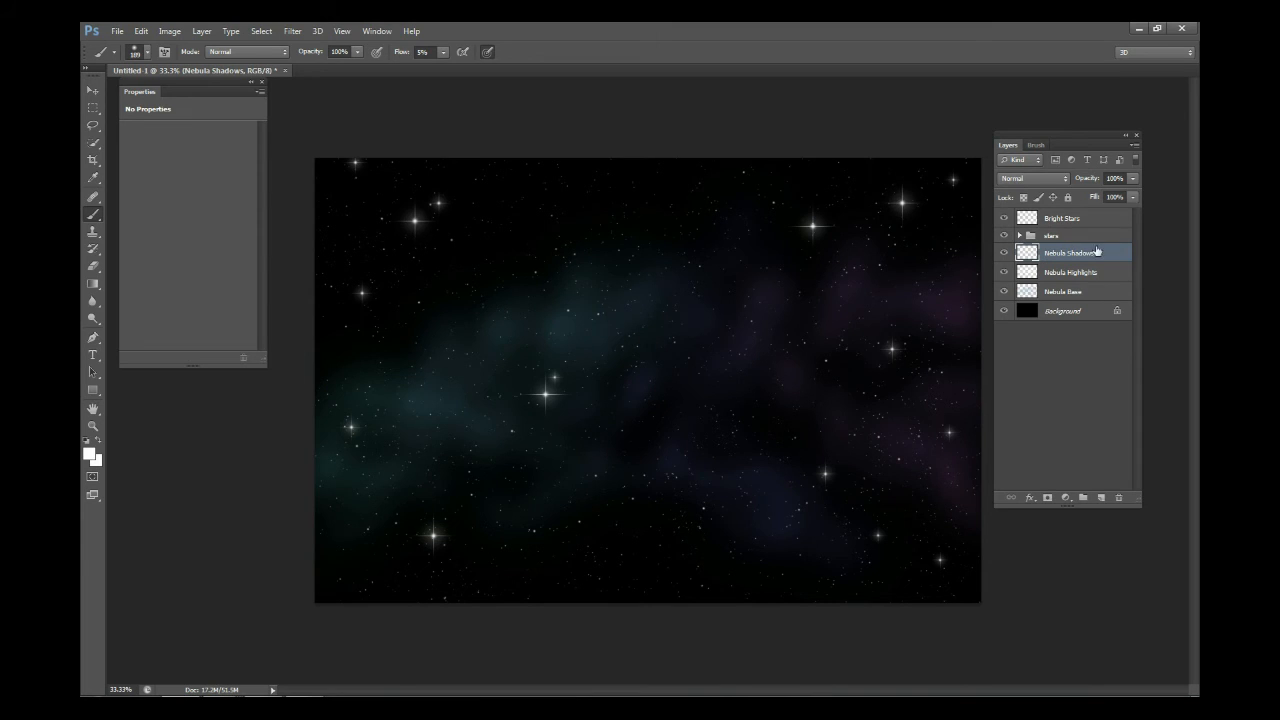
click(1018, 177)
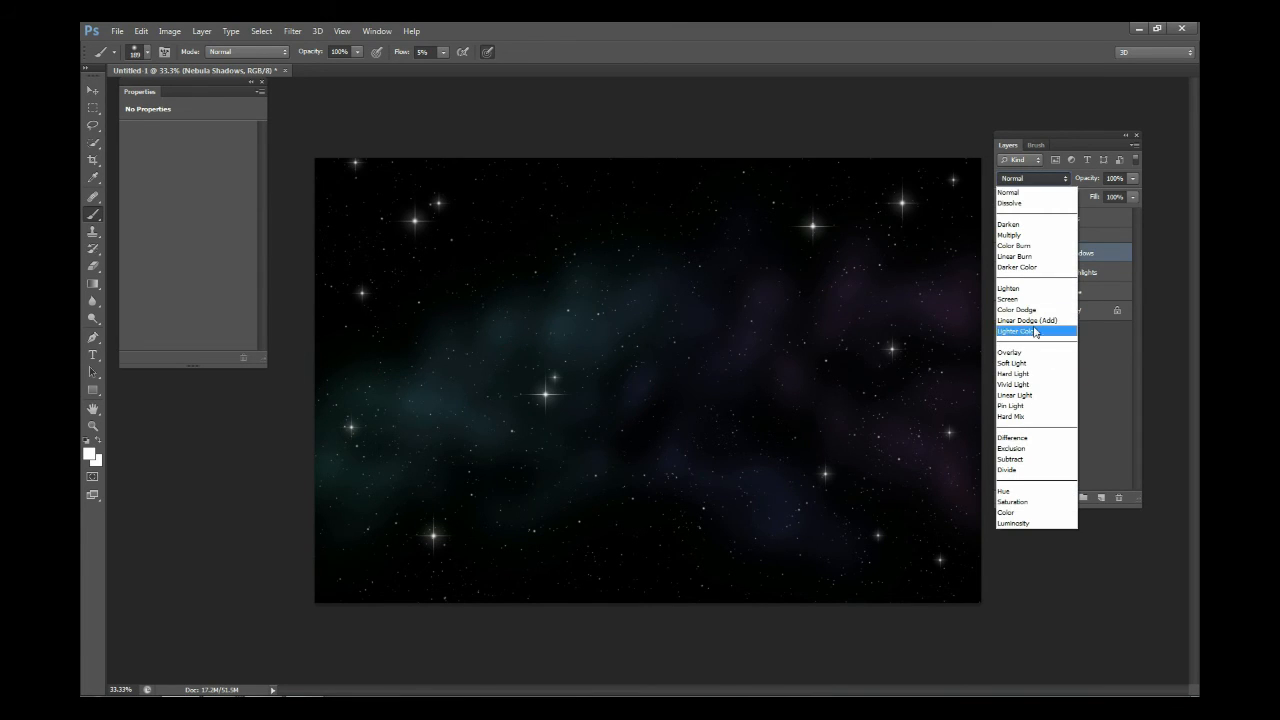
click(1012, 352)
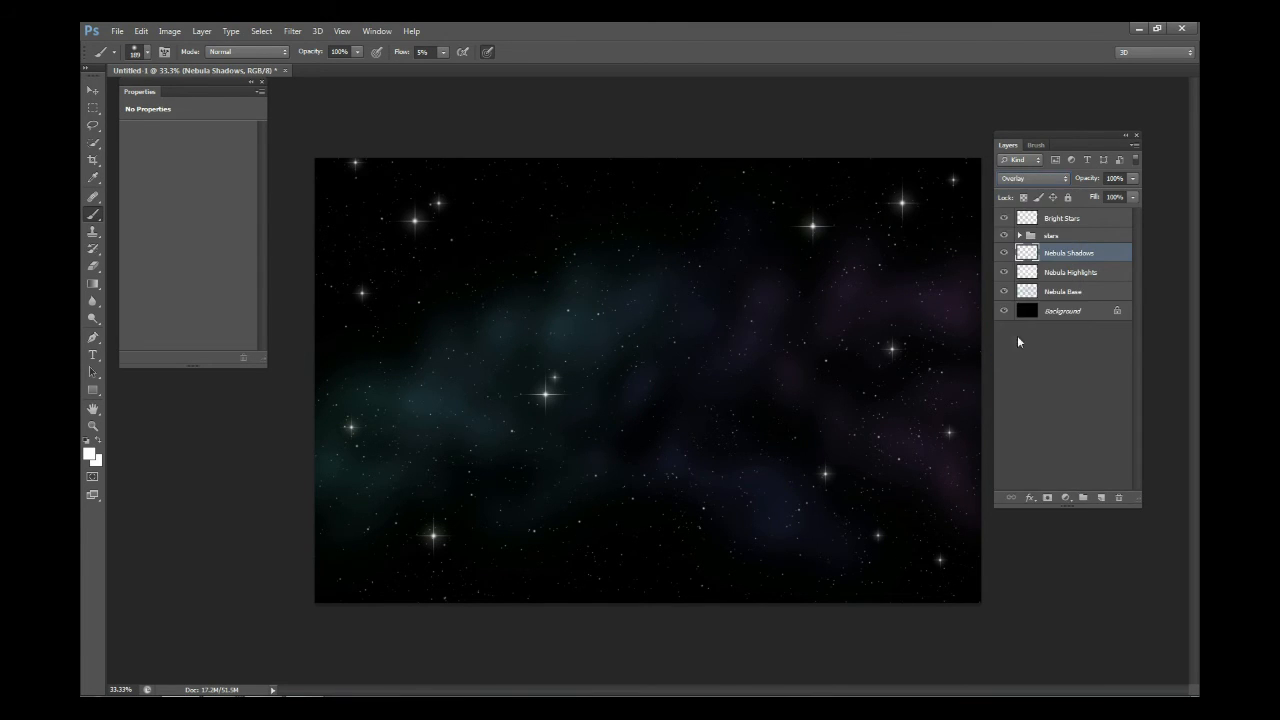
Set the foreground colour to black and paint soft shadows across the nebula on the Nebula Shadows layer
click(89, 454)
click(423, 479)
click(703, 332)
mouse_move(511, 392)
mouse_down()
mouse_move(589, 323)
mouse_move(605, 298)
mouse_move(558, 338)
mouse_move(588, 283)
mouse_move(663, 301)
mouse_up()
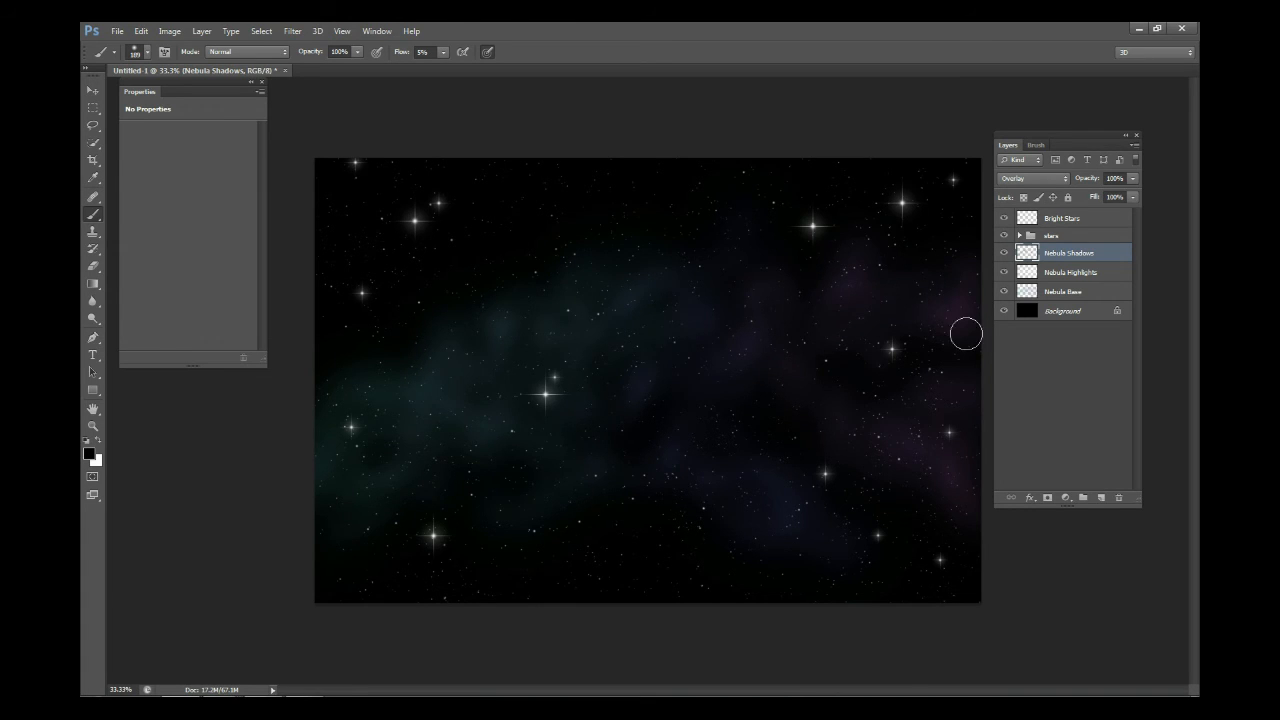
mouse_move(932, 474)
mouse_down()
mouse_move(842, 442)
mouse_move(819, 409)
mouse_move(807, 459)
mouse_move(846, 482)
mouse_up()
Soften the Nebula Shadows with black strokes on a layer mask, apply the mask and compare the image without the shadows and highlights
click(1044, 499)
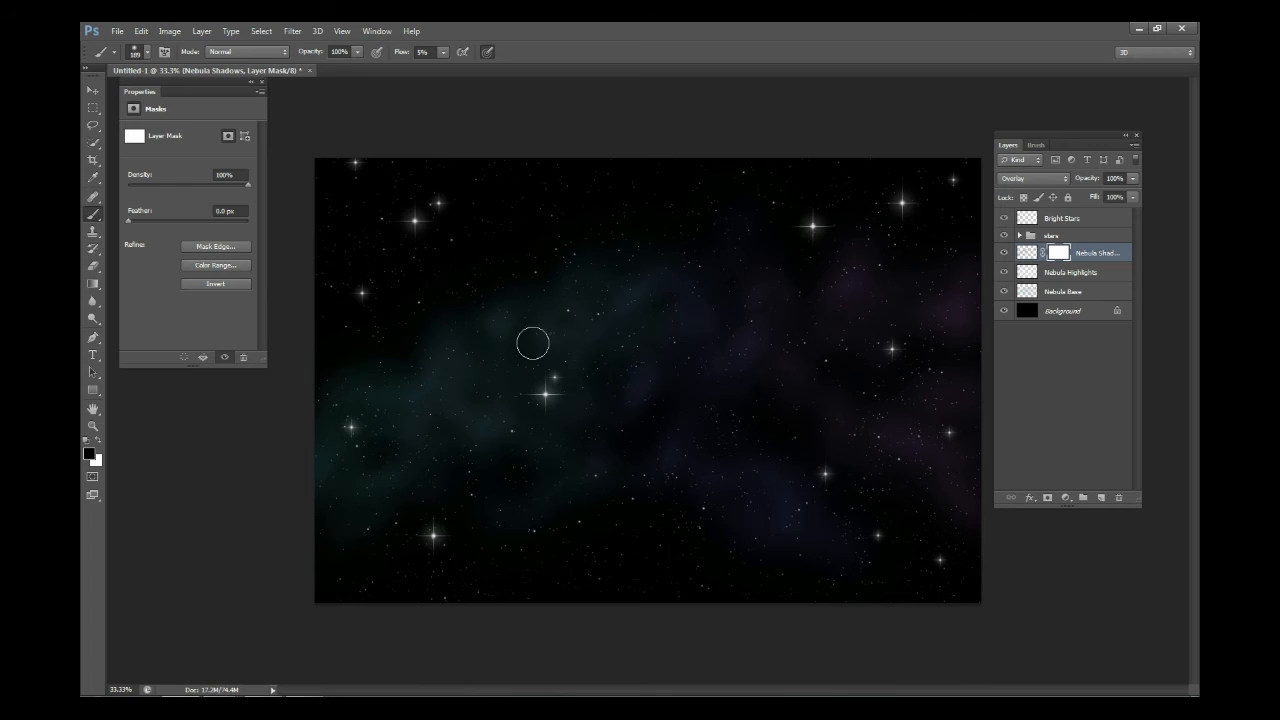
mouse_move(528, 325)
mouse_down()
mouse_move(511, 351)
mouse_move(474, 360)
mouse_move(486, 460)
mouse_move(454, 408)
mouse_move(557, 517)
mouse_move(781, 353)
mouse_move(889, 305)
mouse_move(695, 325)
mouse_move(448, 402)
mouse_move(791, 414)
mouse_up()
mouse_move(557, 344)
mouse_down()
mouse_move(615, 325)
mouse_move(908, 357)
mouse_move(503, 427)
mouse_move(950, 342)
mouse_move(786, 369)
mouse_move(901, 307)
mouse_move(821, 409)
mouse_up()
right_click(1057, 253)
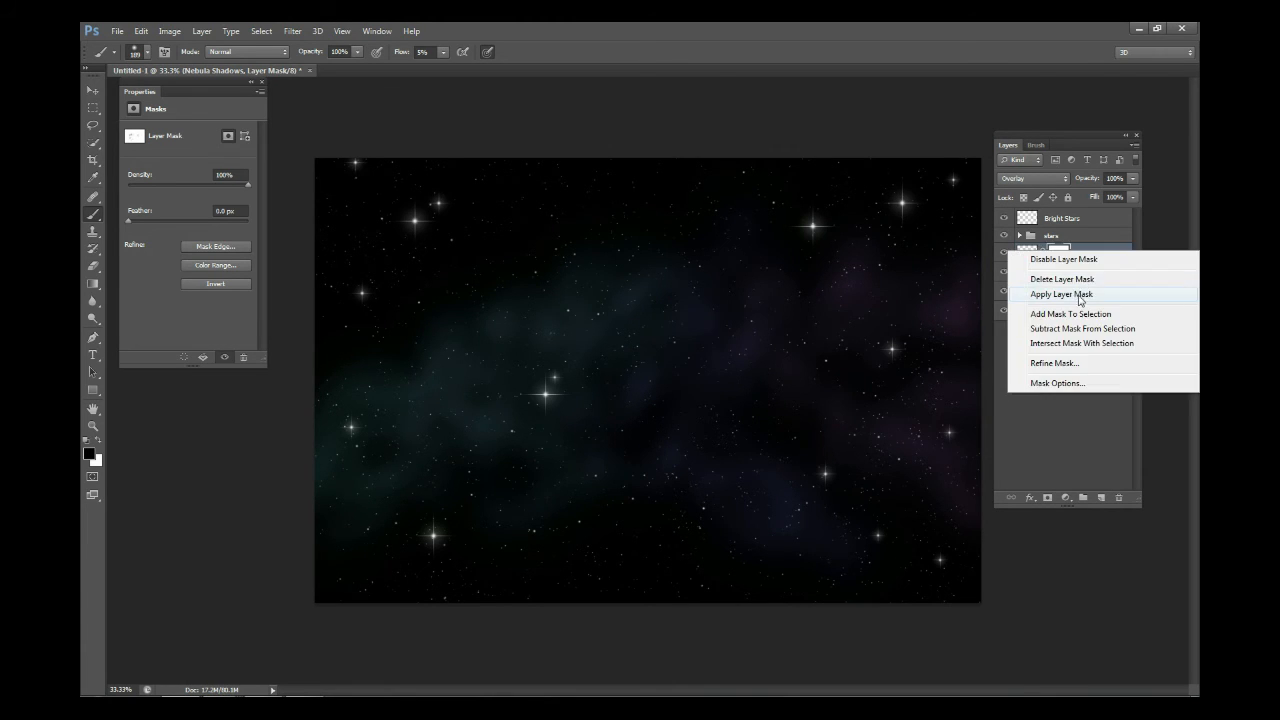
click(1080, 291)
click(1004, 253)
click(1004, 272)
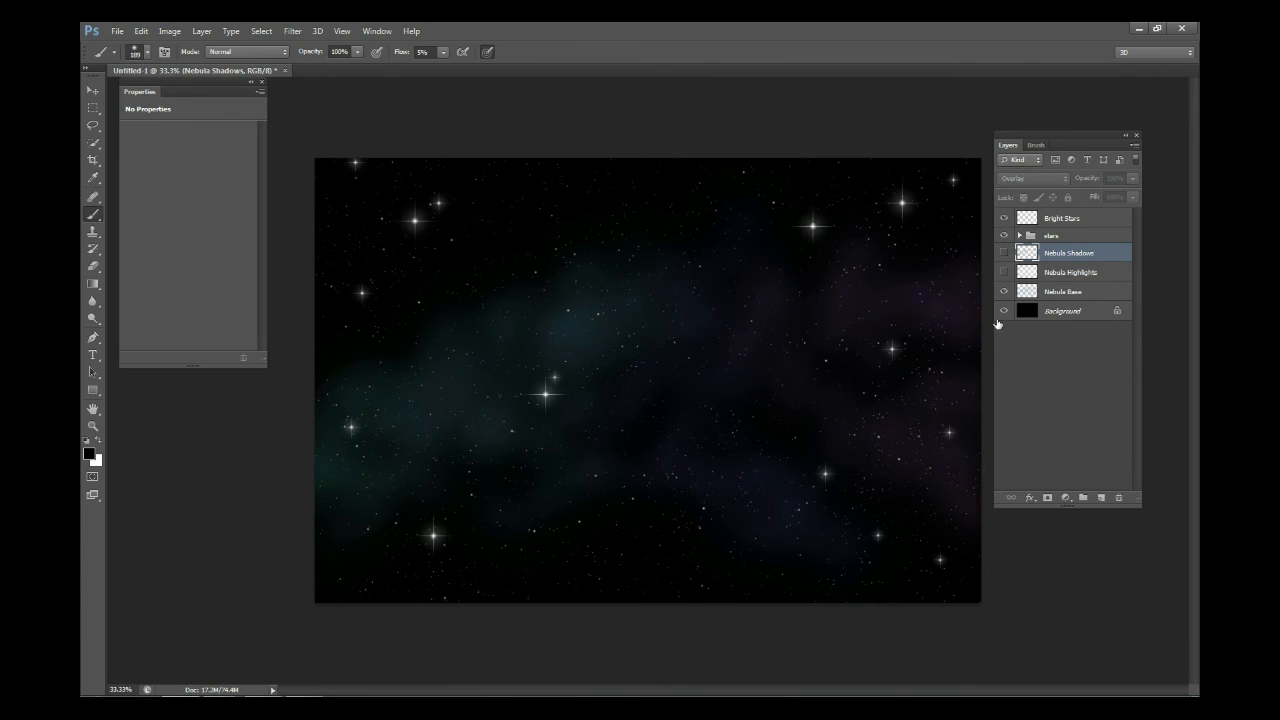
click(1004, 272)
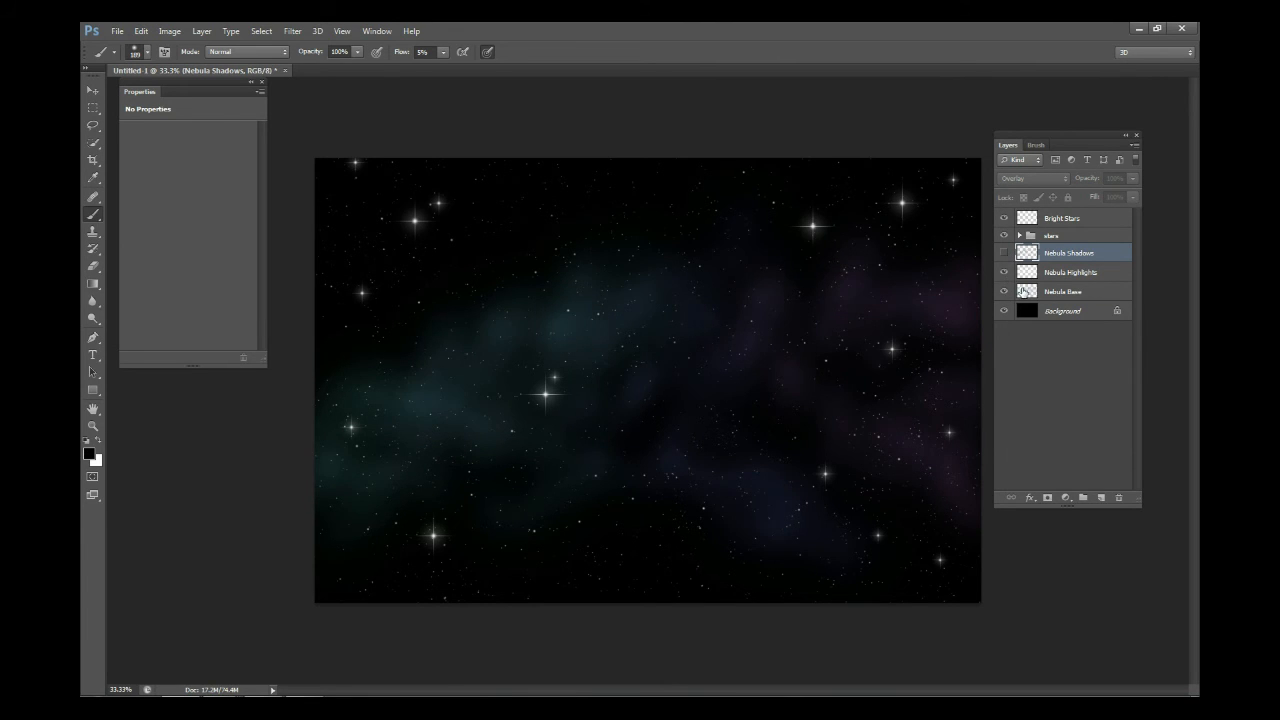
click(1004, 254)
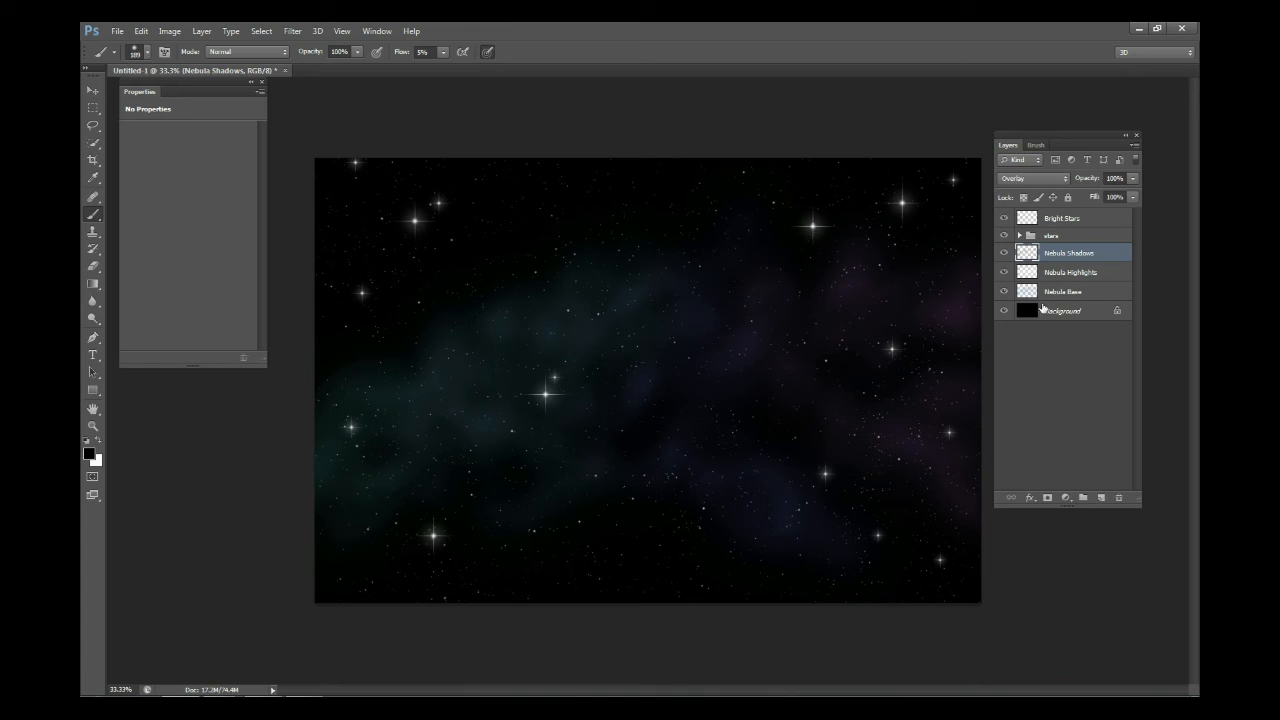
Add a new layer directly above Background and name it Nebula Base2
click(1050, 311)
click(1098, 498)
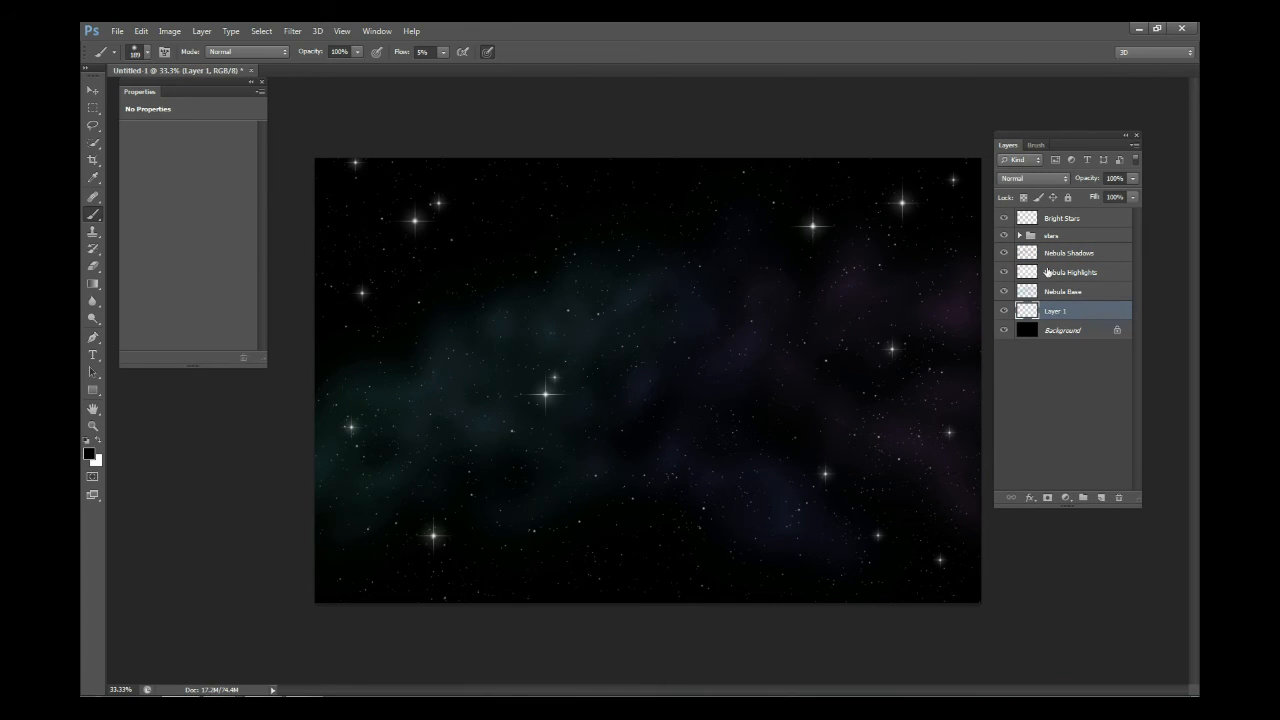
double_click(1055, 312)
key(Return)
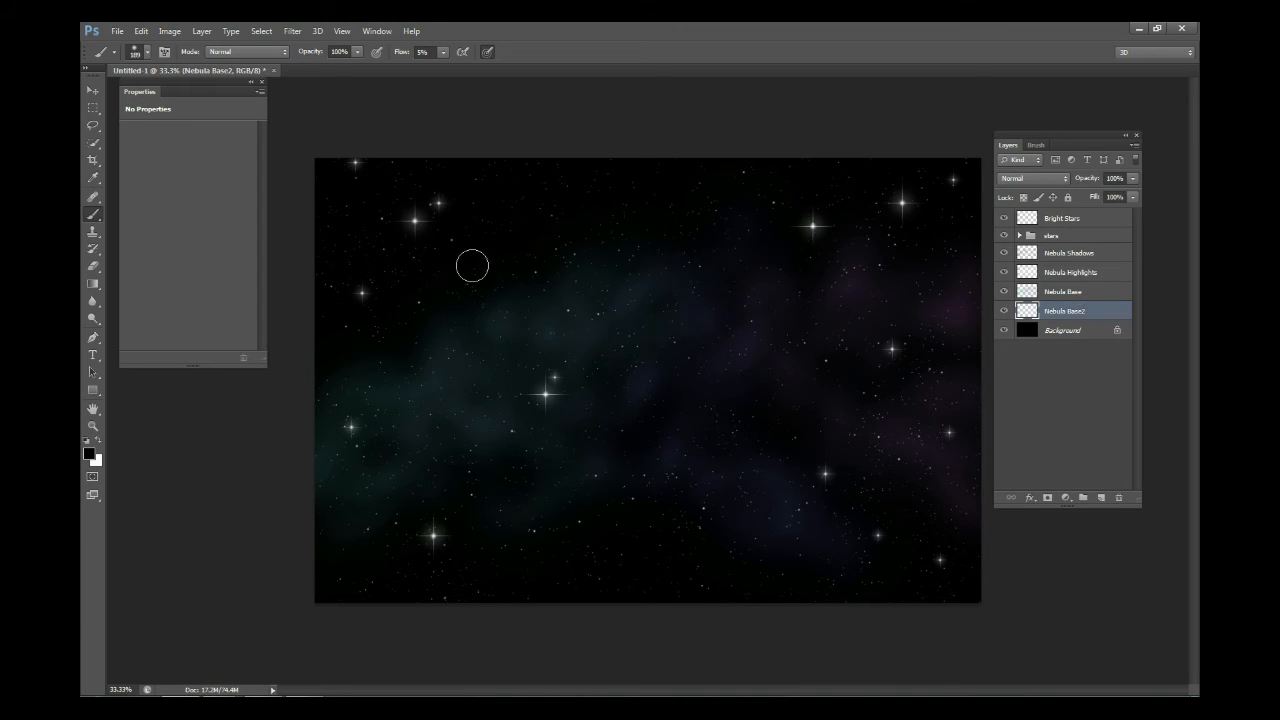
Paint dark teal (#2b575a) over the left part of the canvas on Nebula Base2 with a soft 1057 px brush
click(89, 454)
drag(492, 447, 471, 449)
click(701, 331)
key(b)
right_click(600, 264)
click(727, 296)
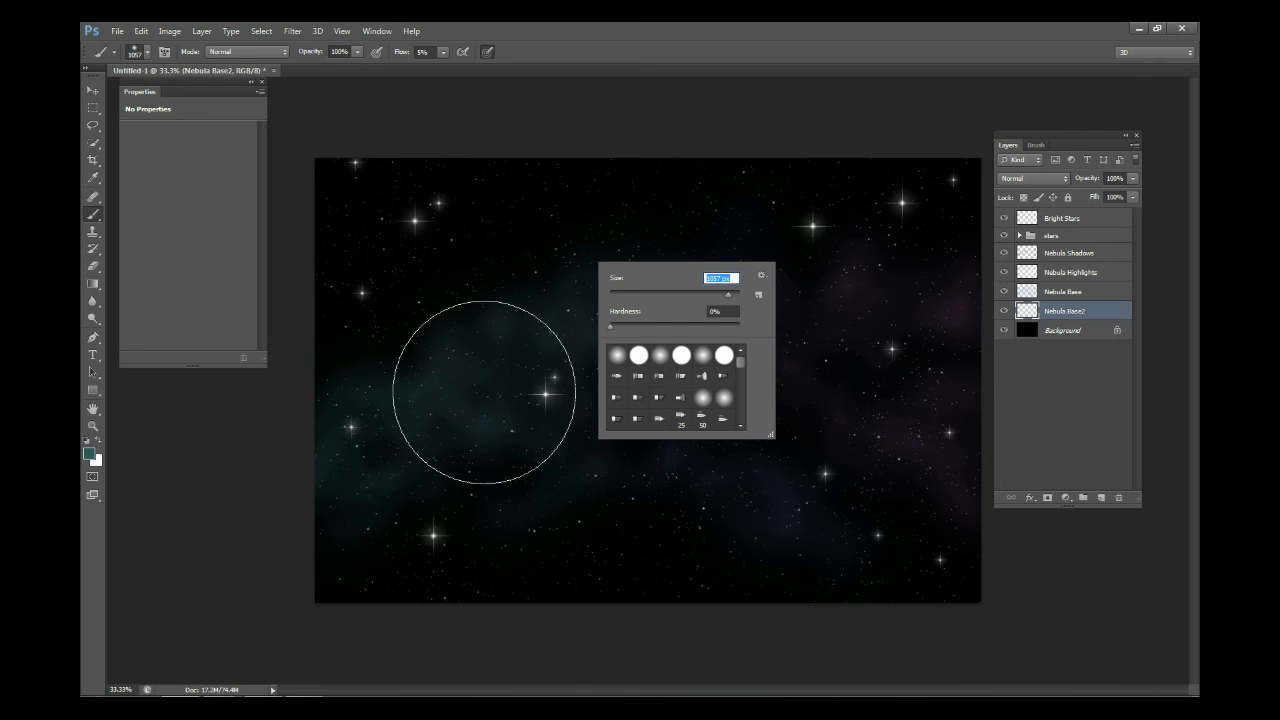
click(1058, 310)
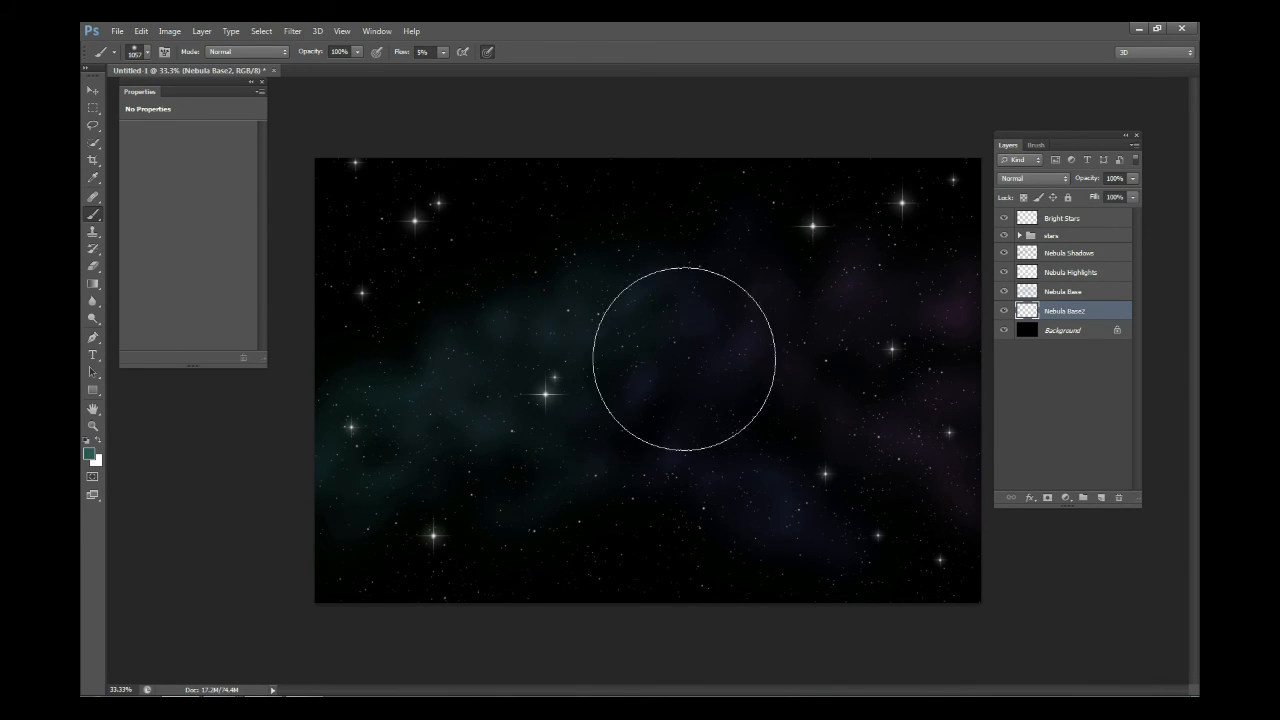
mouse_move(402, 331)
mouse_down()
mouse_move(351, 460)
mouse_move(351, 520)
mouse_move(508, 466)
mouse_move(463, 543)
mouse_move(563, 500)
mouse_move(571, 606)
mouse_move(604, 516)
mouse_up()
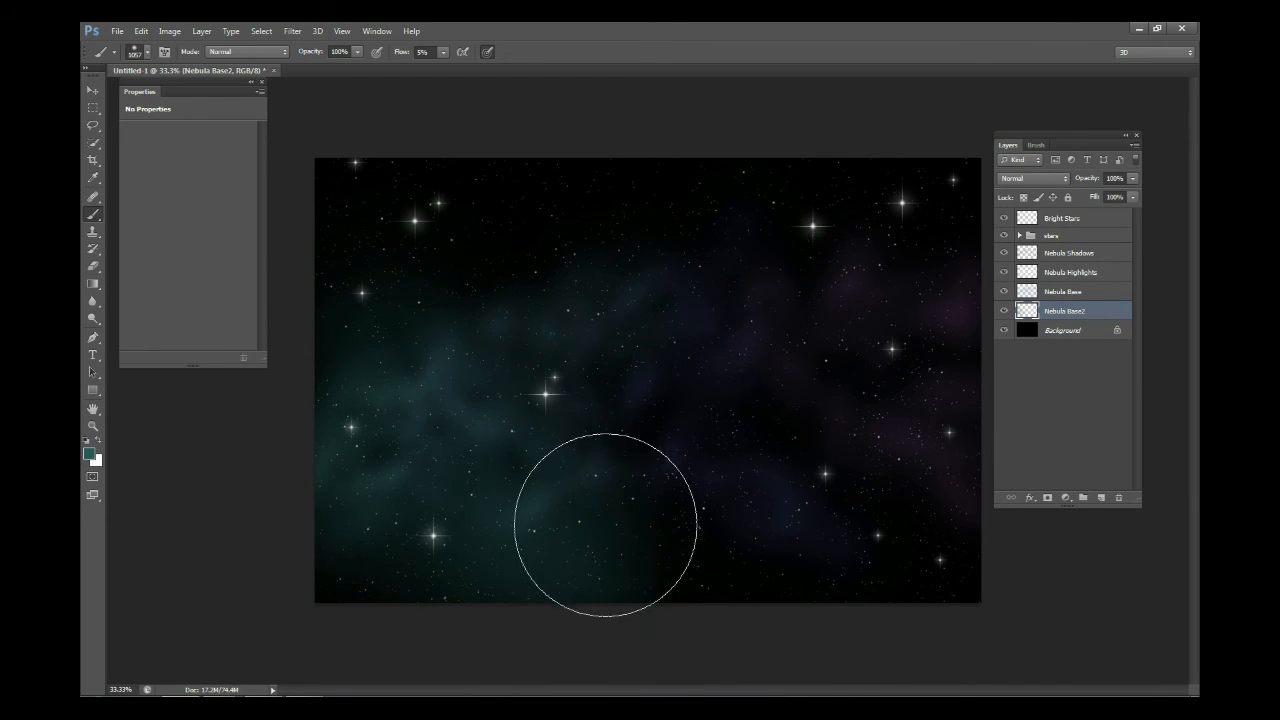
Shift the foreground hue to dark blue and paint it over the area left of the canvas centre, up to the upper edge
click(89, 453)
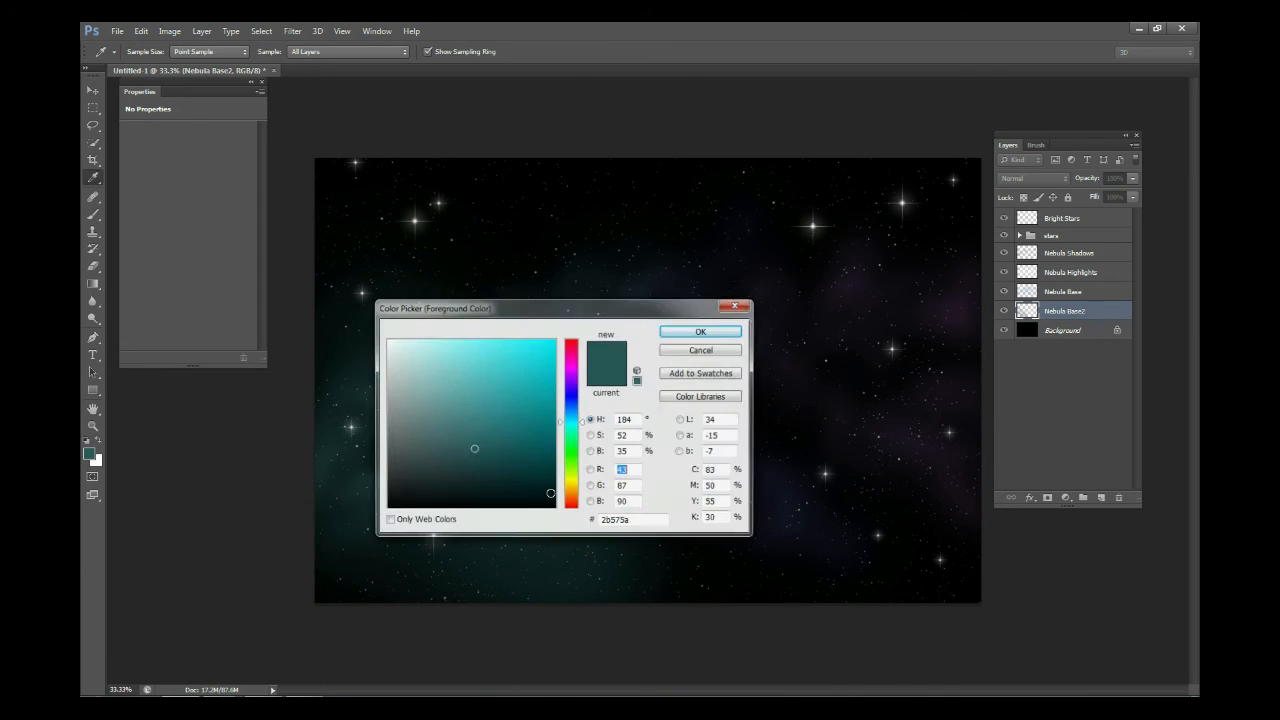
click(571, 410)
click(700, 331)
mouse_move(550, 311)
mouse_down()
mouse_move(491, 249)
mouse_move(603, 203)
mouse_move(643, 163)
mouse_move(620, 358)
mouse_up()
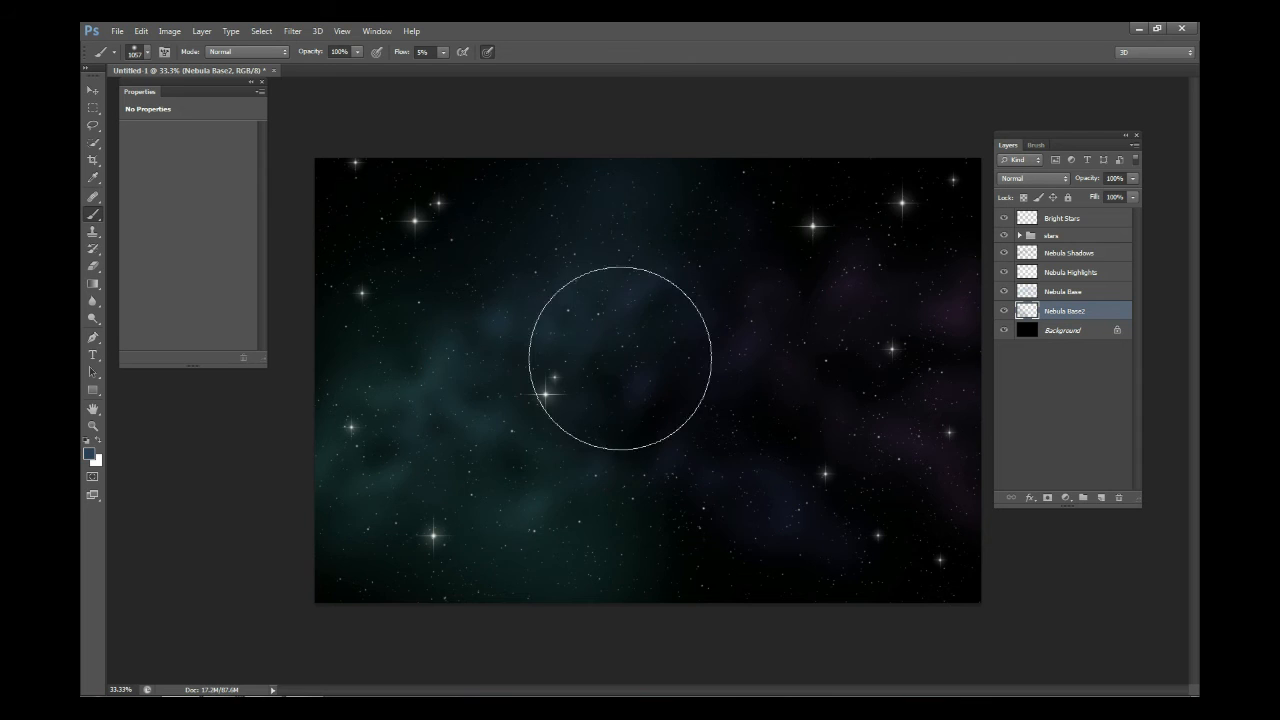
Shift the foreground colour to dark purple (#412b5a) and paint it over the area right of the canvas centre
click(90, 455)
click(574, 386)
click(688, 331)
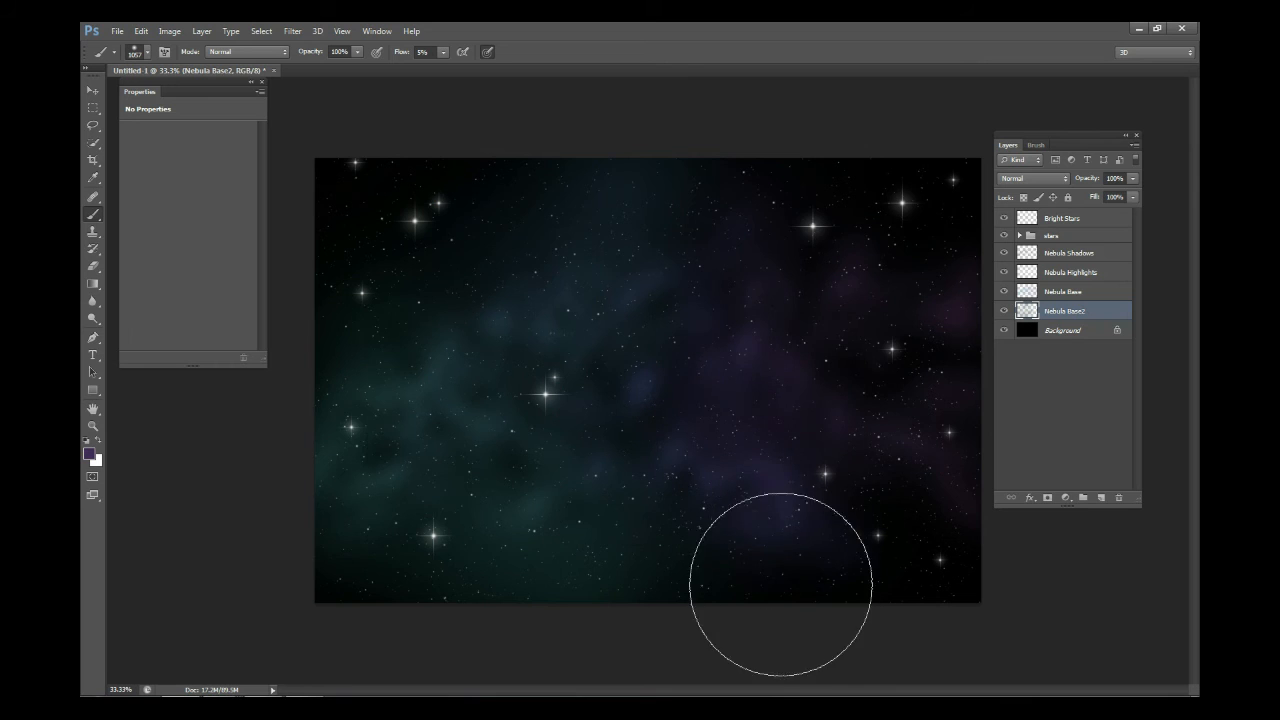
Shift the foreground hue to dark magenta and paint it along the right side of the canvas
click(89, 454)
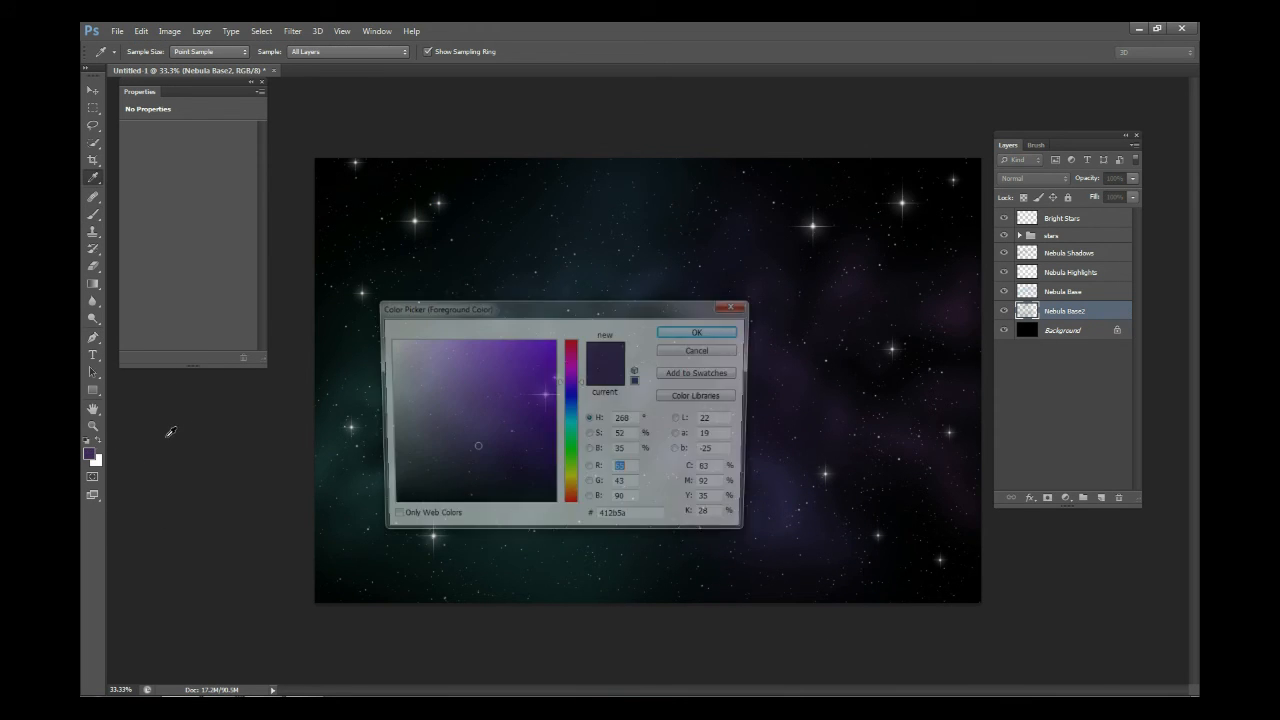
click(571, 365)
key(Return)
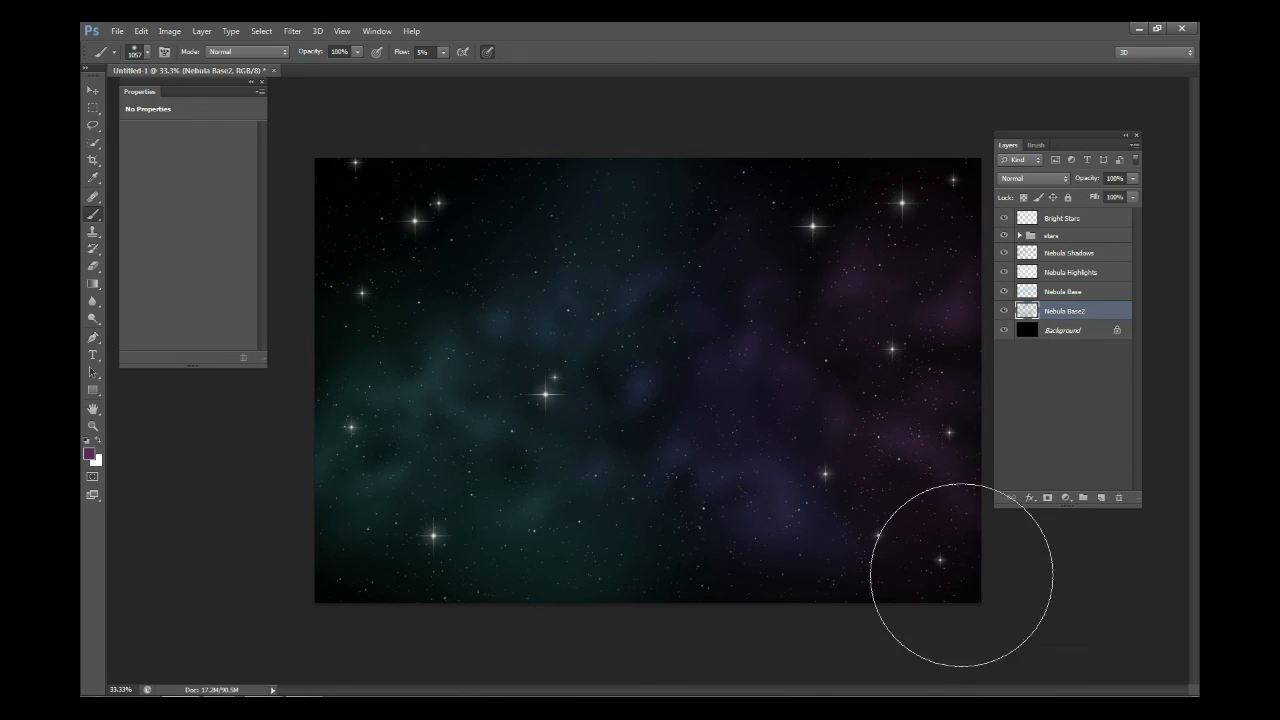
Lower the Nebula Base2 layer's opacity to 46% and compare the scene with the layer hidden and shown
click(1133, 179)
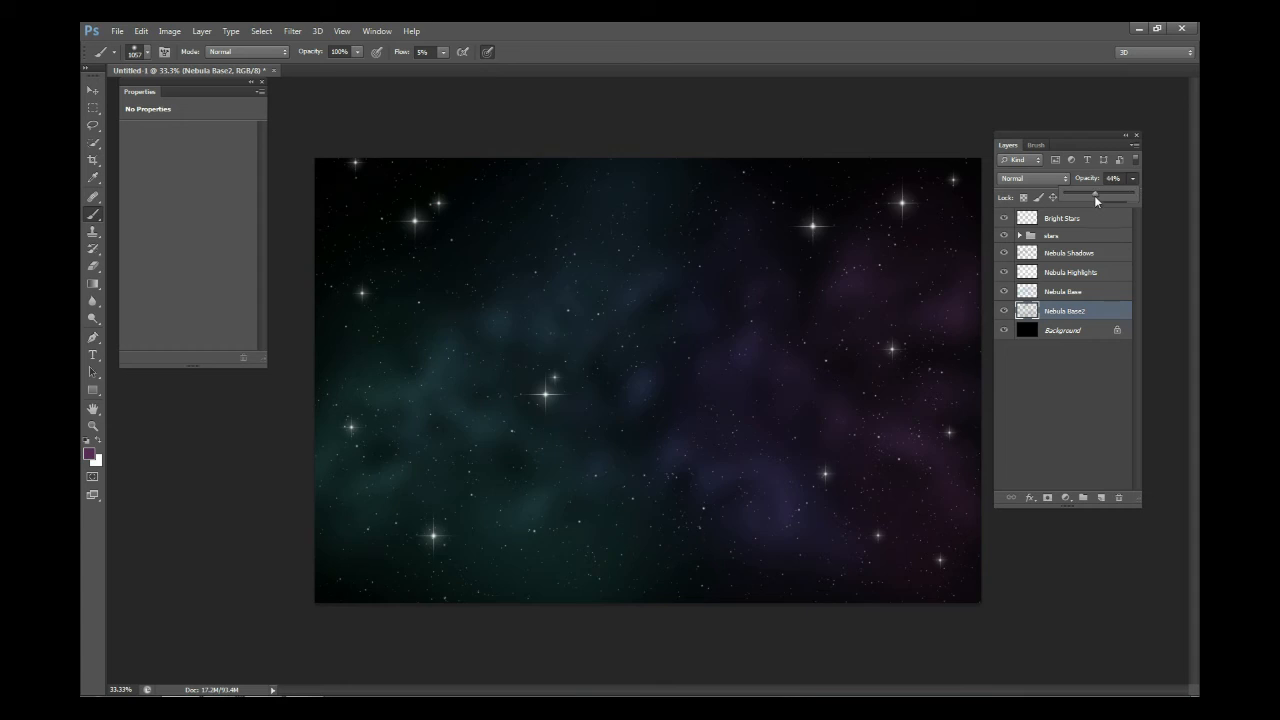
drag(1095, 197, 1092, 197)
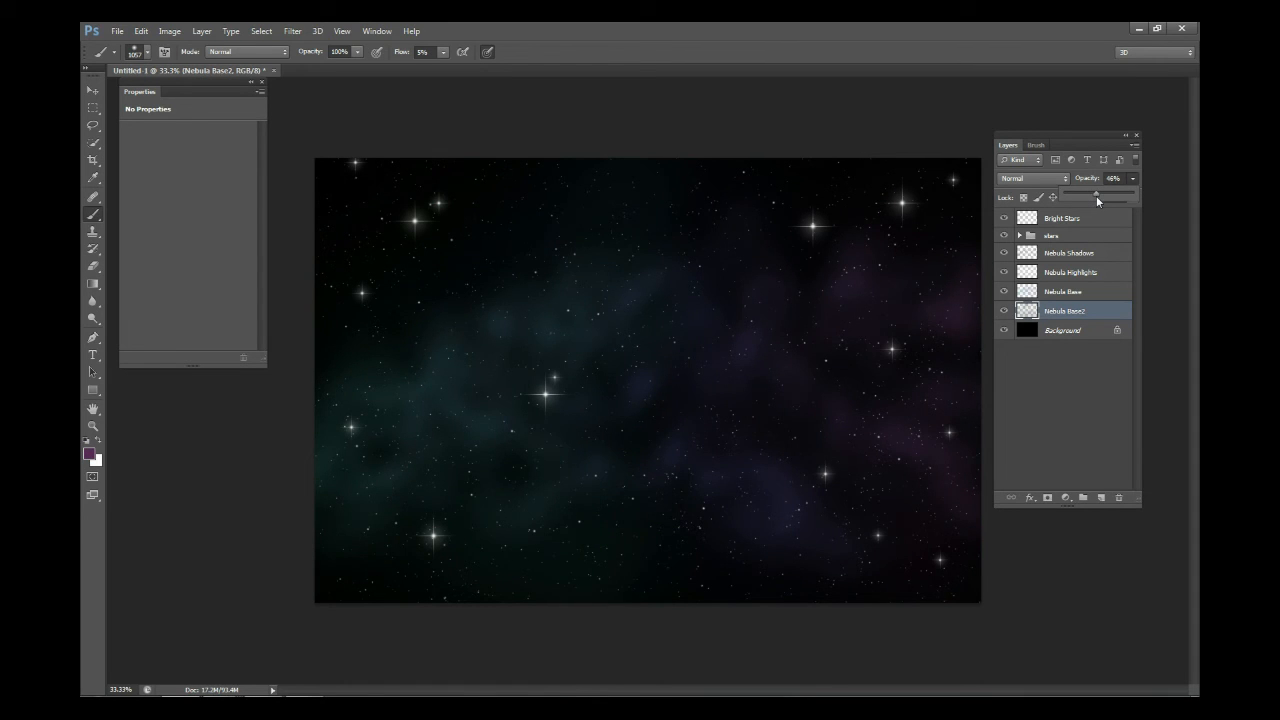
click(1006, 313)
click(1006, 313)
click(1006, 313)
click(1005, 313)
click(1005, 313)
click(1005, 311)
click(1005, 311)
Group the four nebula layers from Nebula Base2 up to Nebula Shadows and name the group Nebula
shift+click(1063, 256)
key(ctrl+g)
double_click(1052, 247)
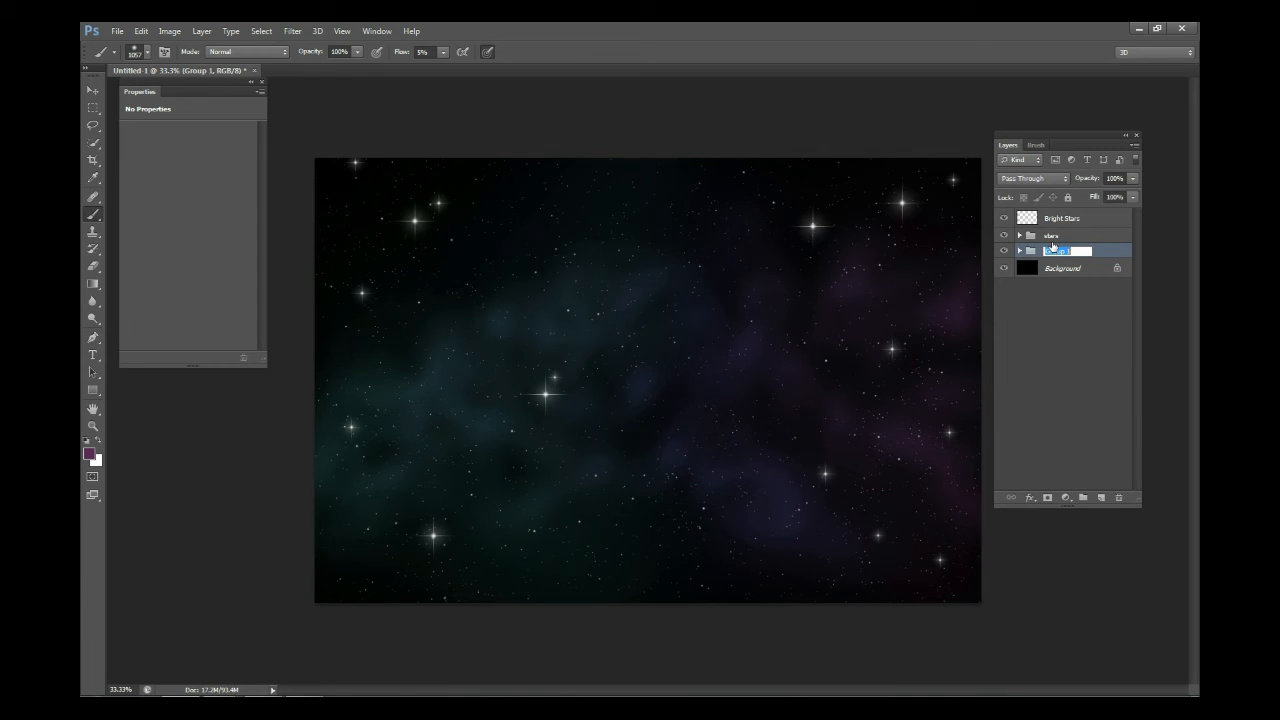
key(Return)
Compare the scene with the Nebula, stars and Bright Stars items hidden and shown
drag(1003, 249, 967, 221)
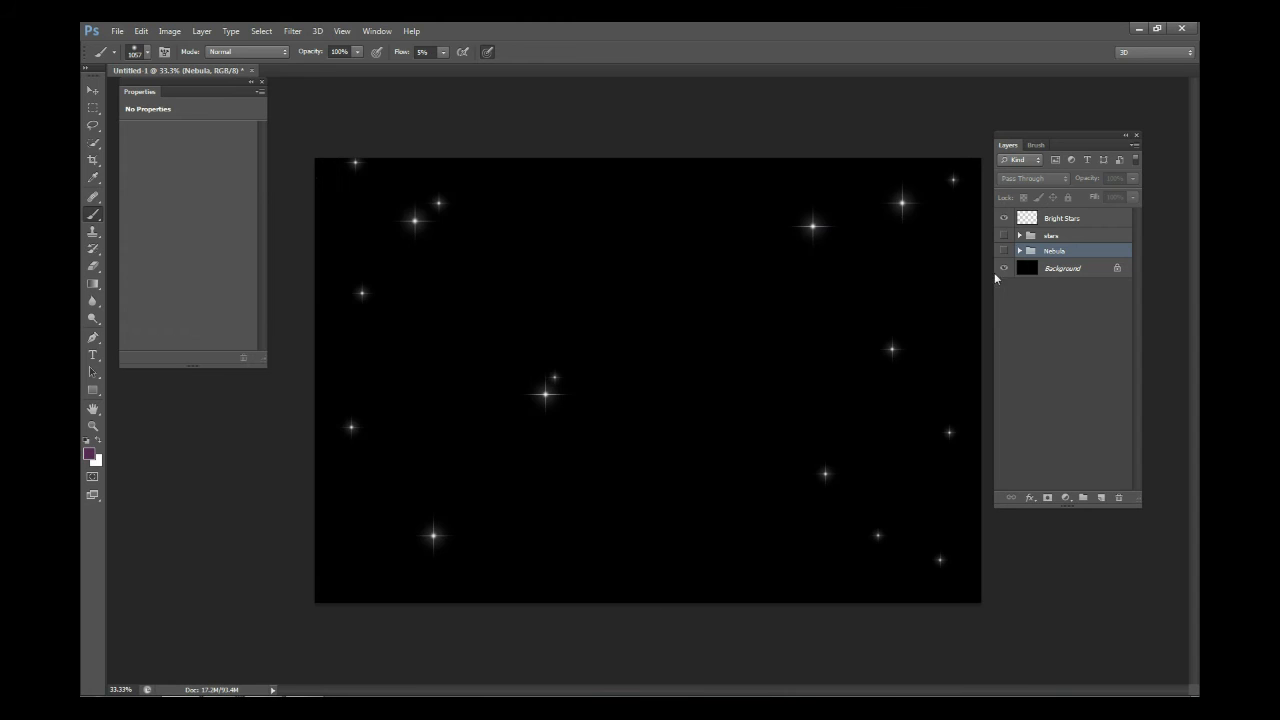
click(1003, 218)
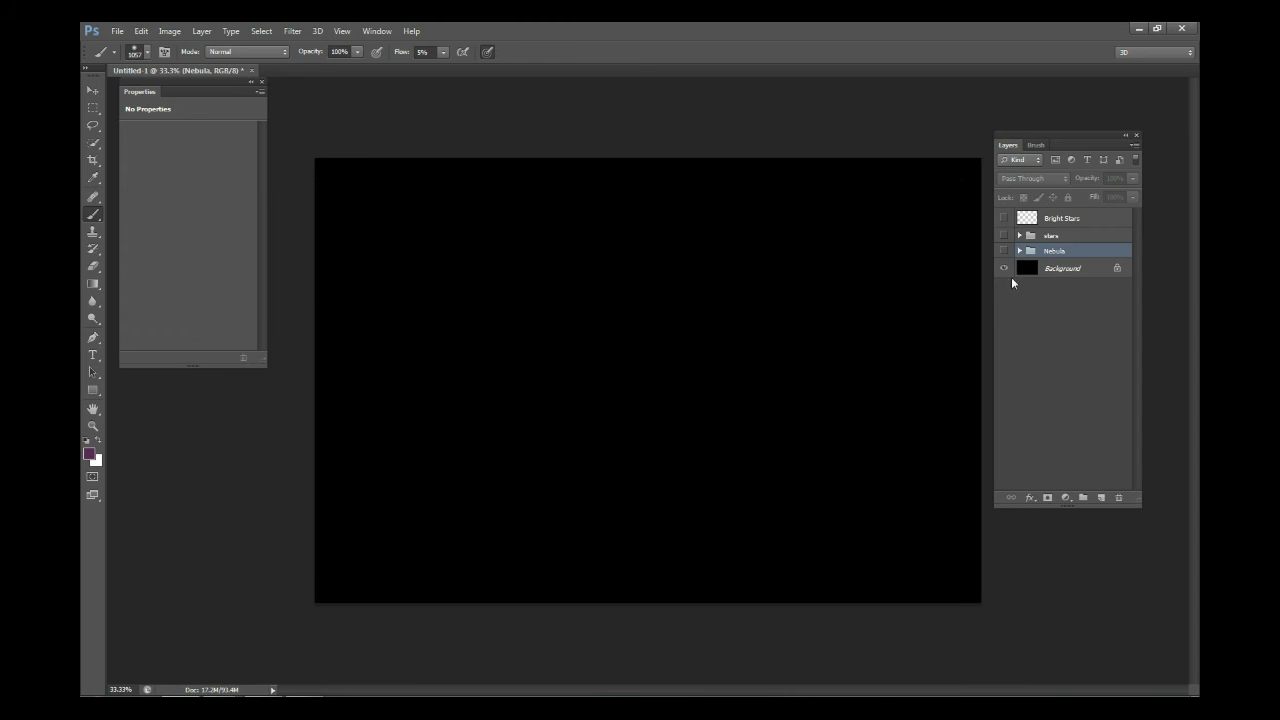
click(1003, 218)
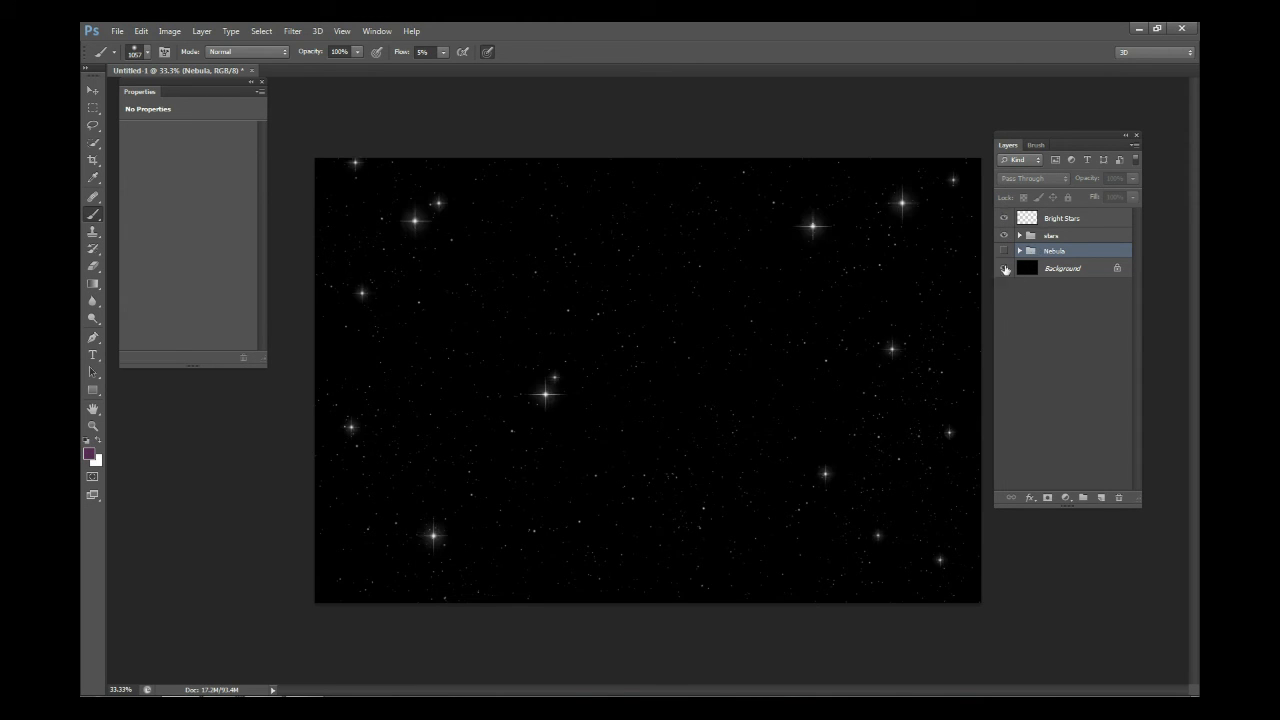
click(1003, 251)
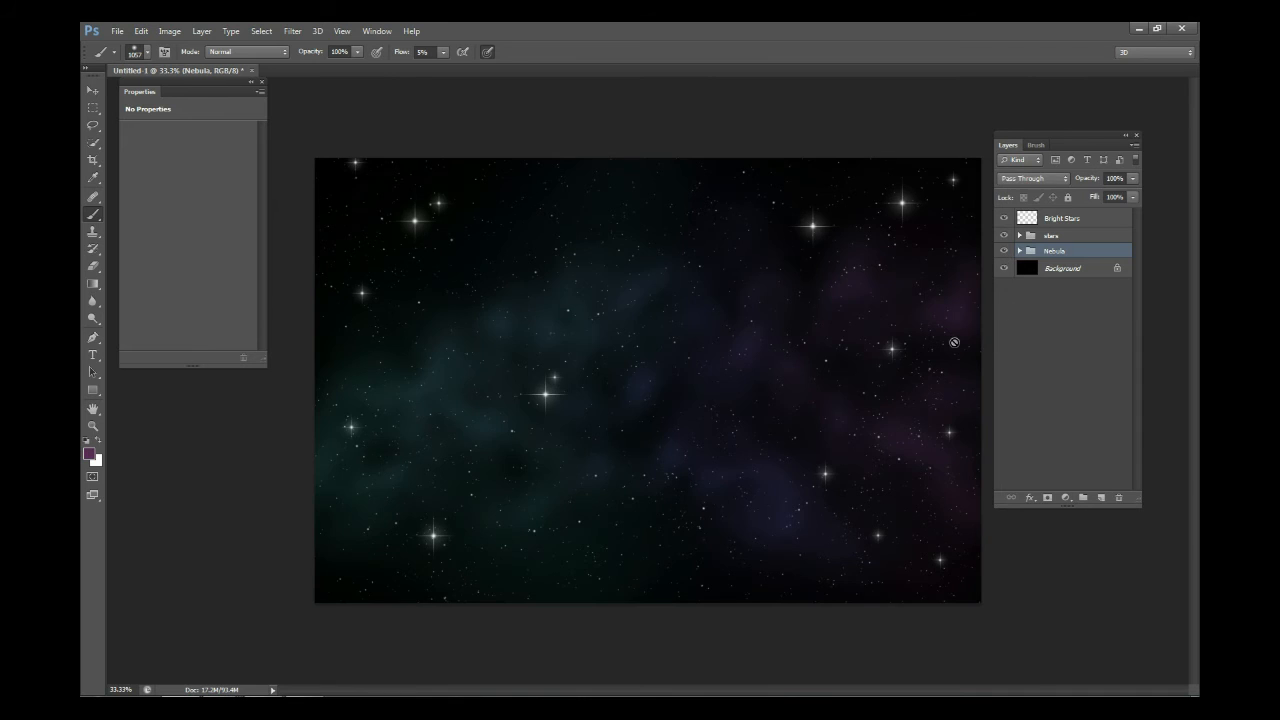
click(1101, 497)
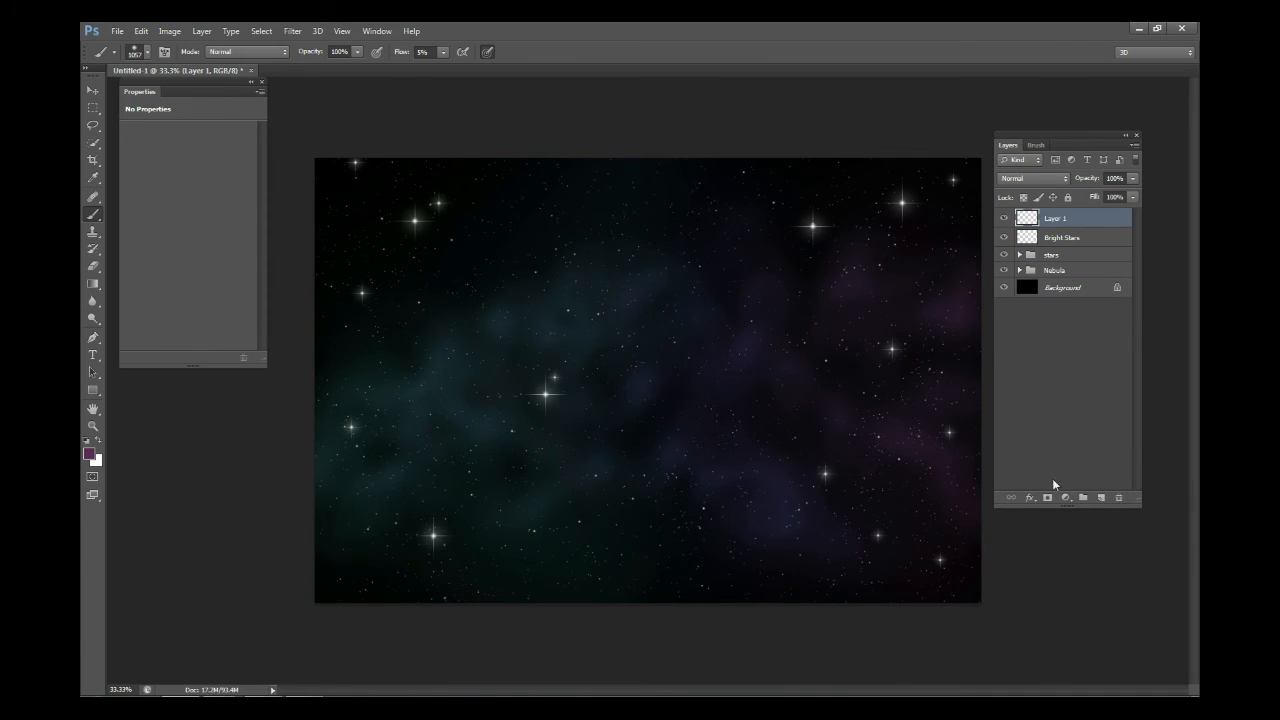
click(1062, 237)
click(1058, 218)
key(Delete)
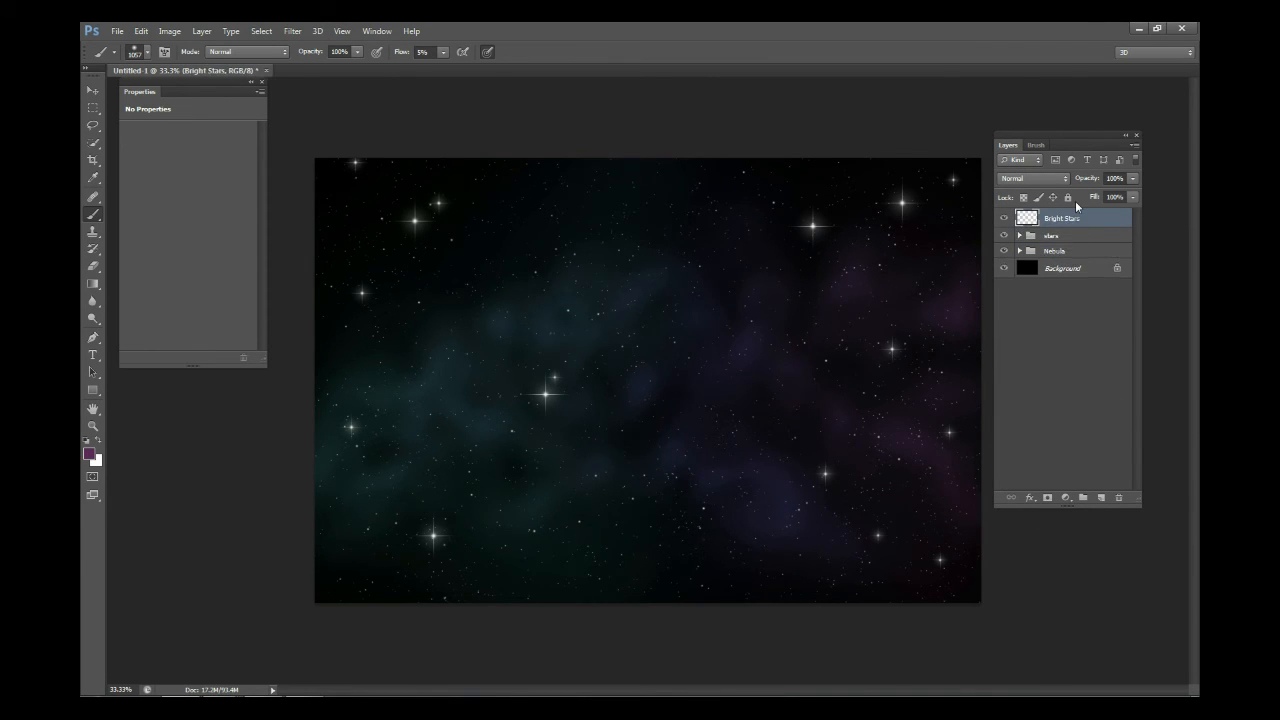
Add a new layer above Bright Stars and name it Glow
click(1101, 497)
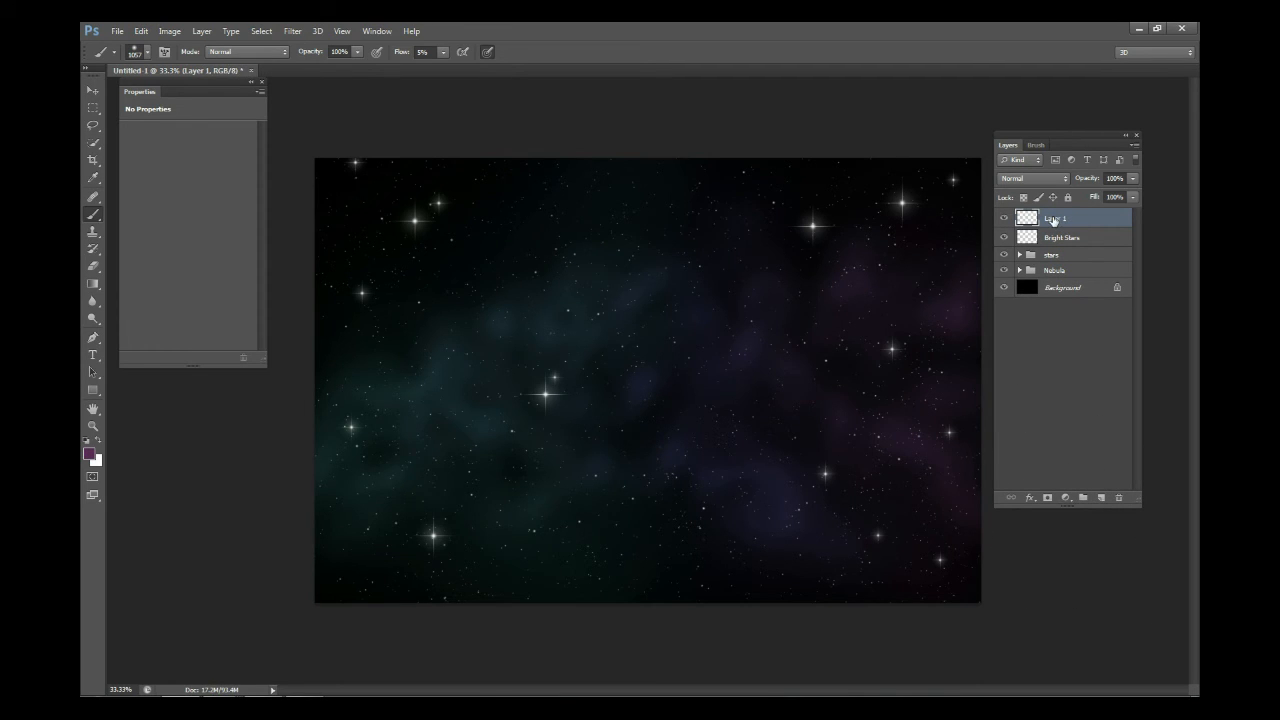
double_click(1047, 218)
text(Glow)
key(Return)
Create a layer group, move the Glow layer into it and name the group Glows
click(1083, 498)
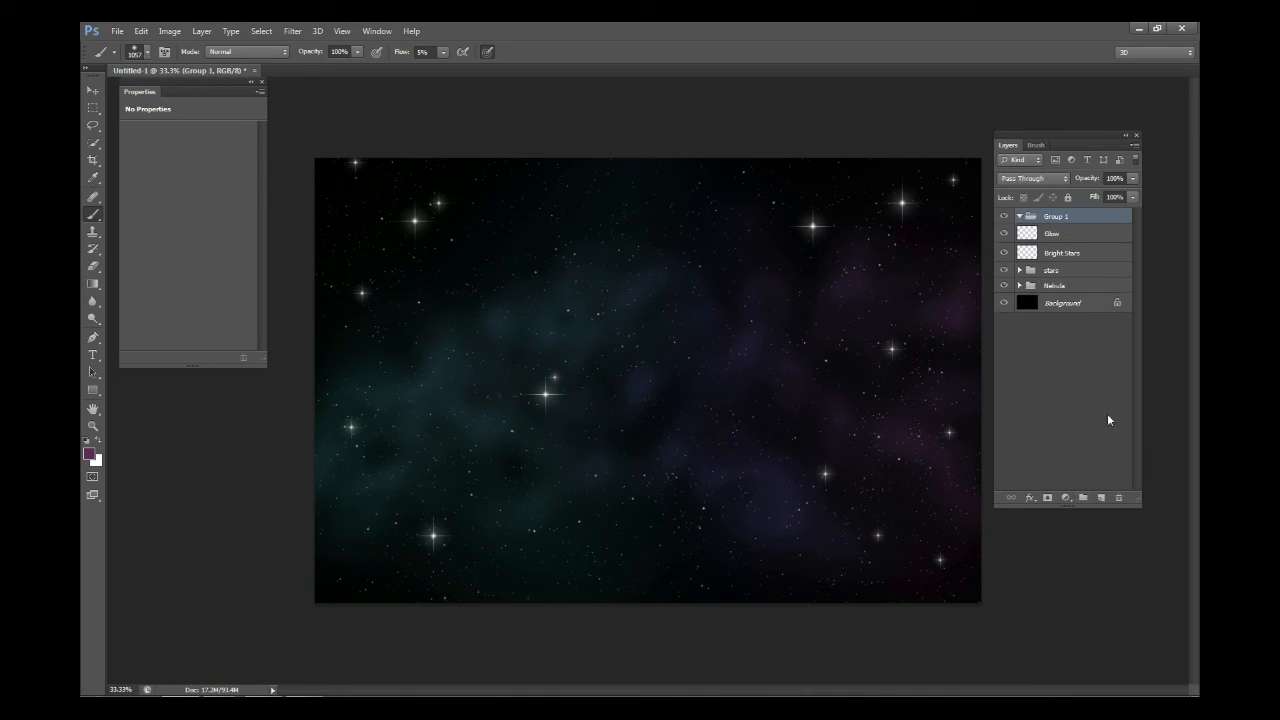
click(1050, 235)
drag(1046, 235, 1068, 222)
double_click(1057, 217)
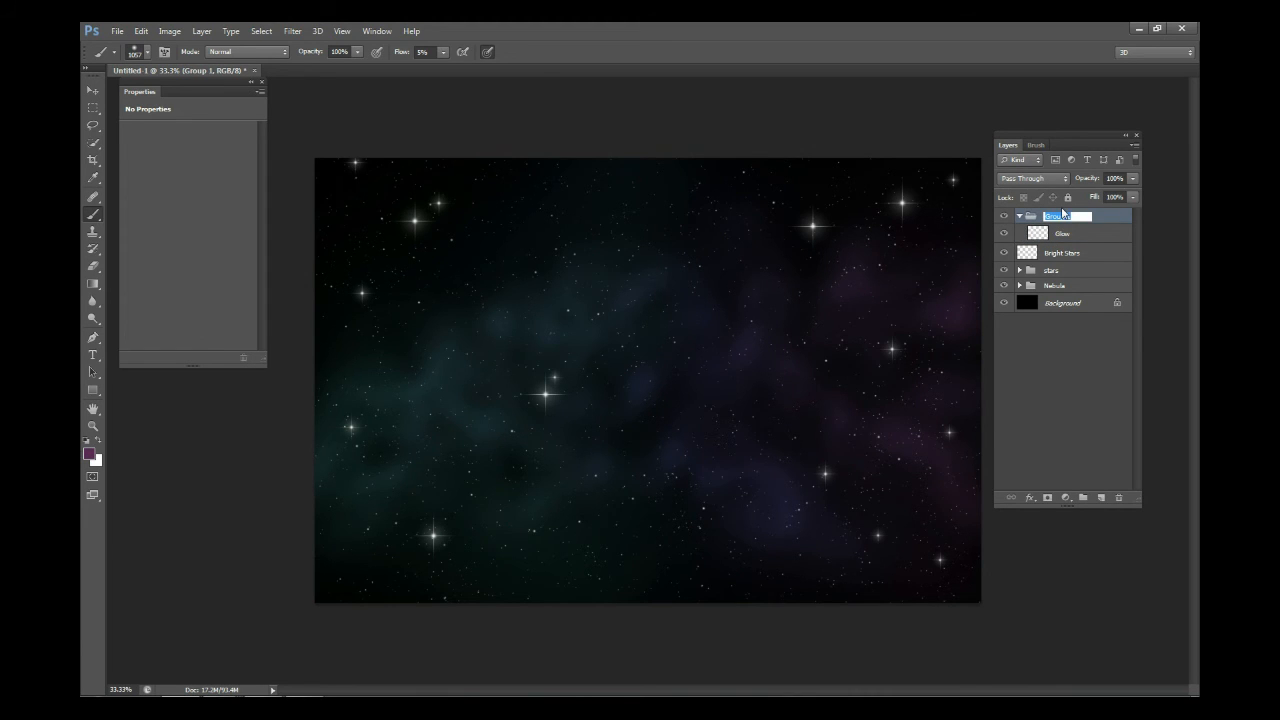
text(Glows)
key(Return)
Set the Glows group's blend mode to Color Dodge
click(1057, 233)
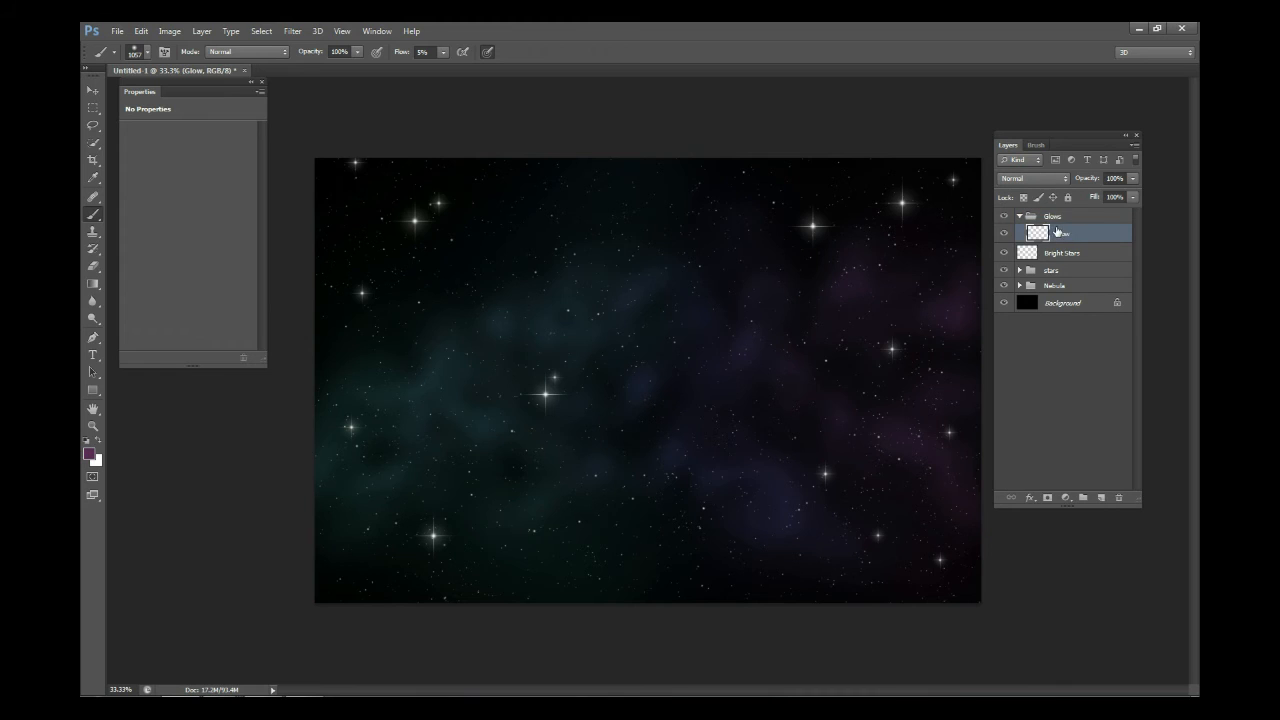
click(1050, 217)
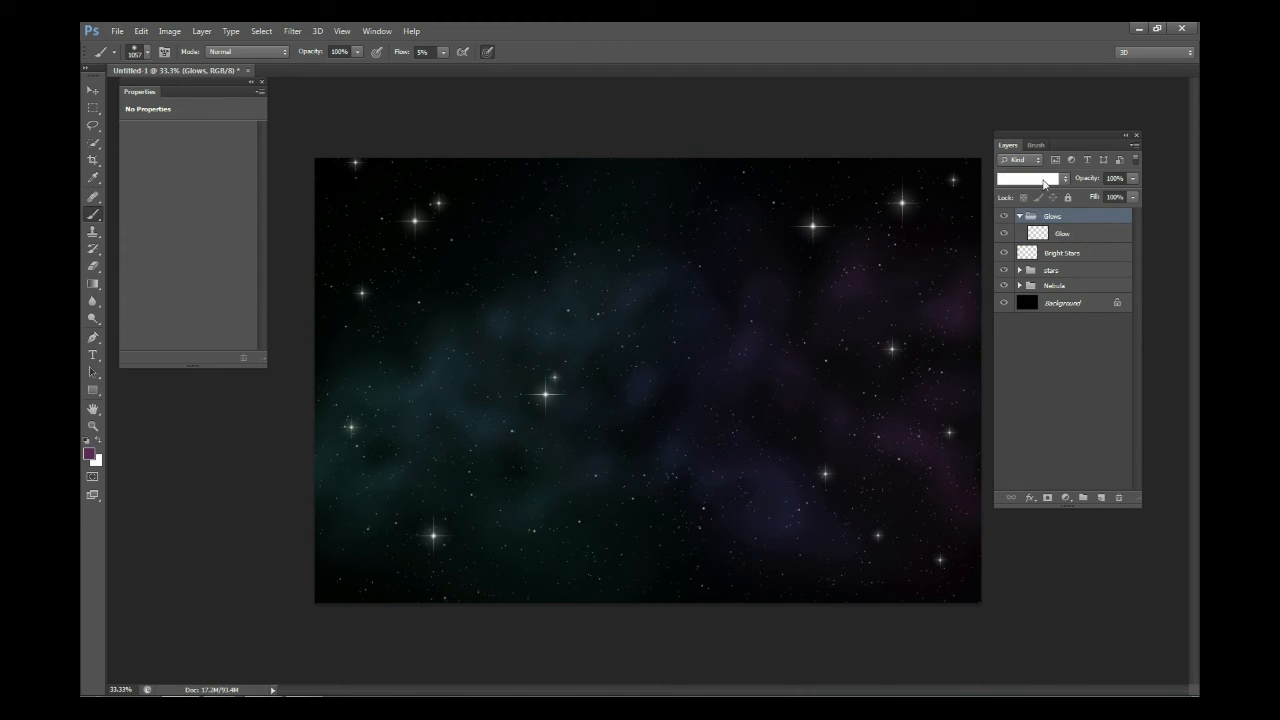
click(1034, 178)
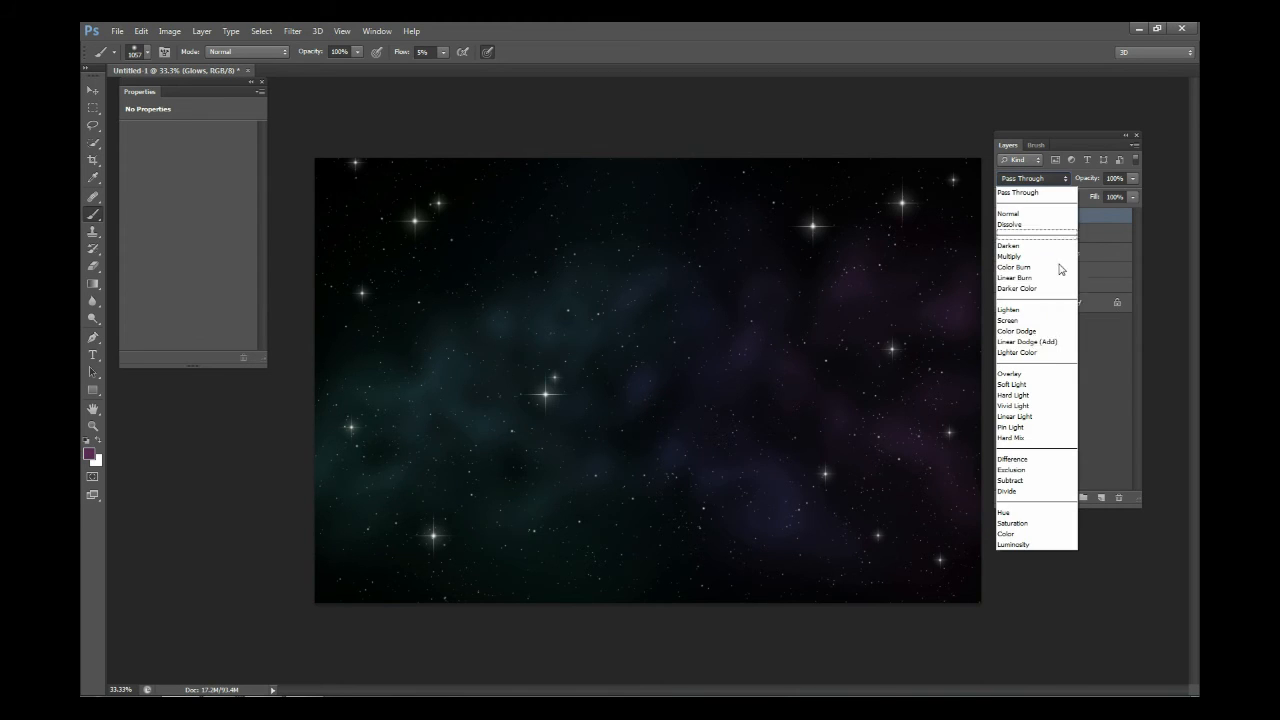
click(1027, 332)
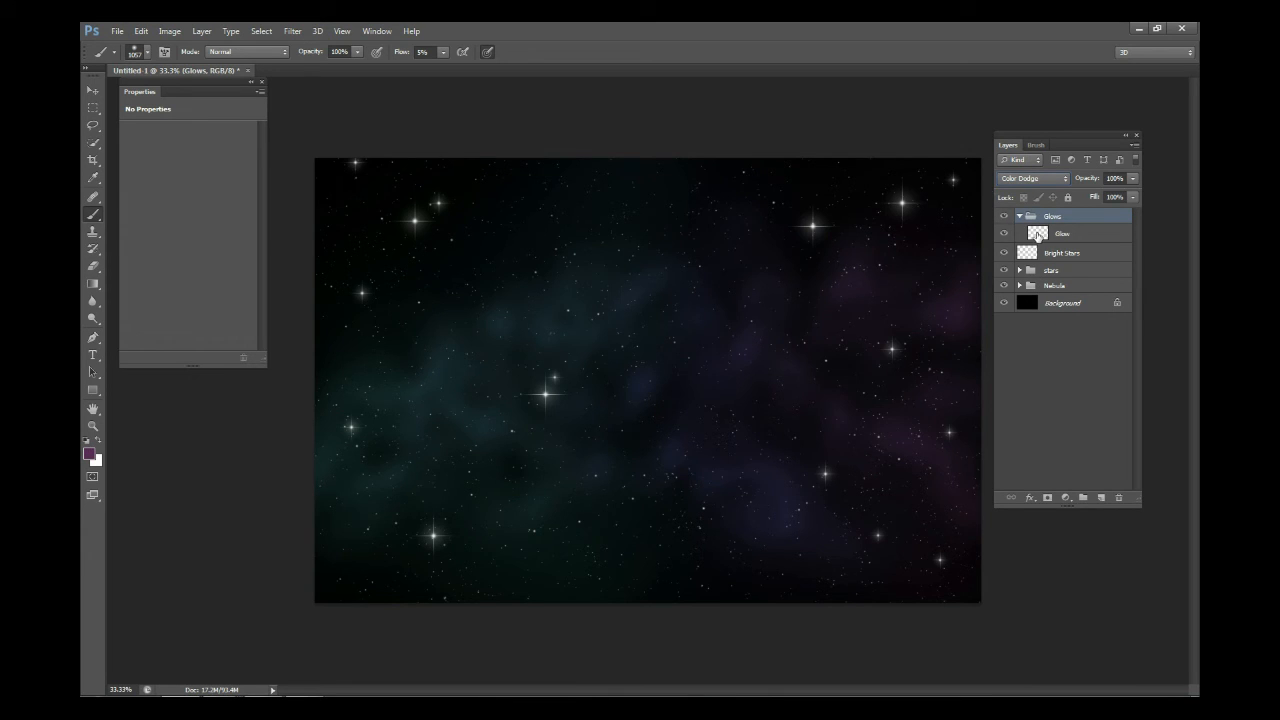
Make the Glow layer active and set the foreground colour to white
click(1037, 236)
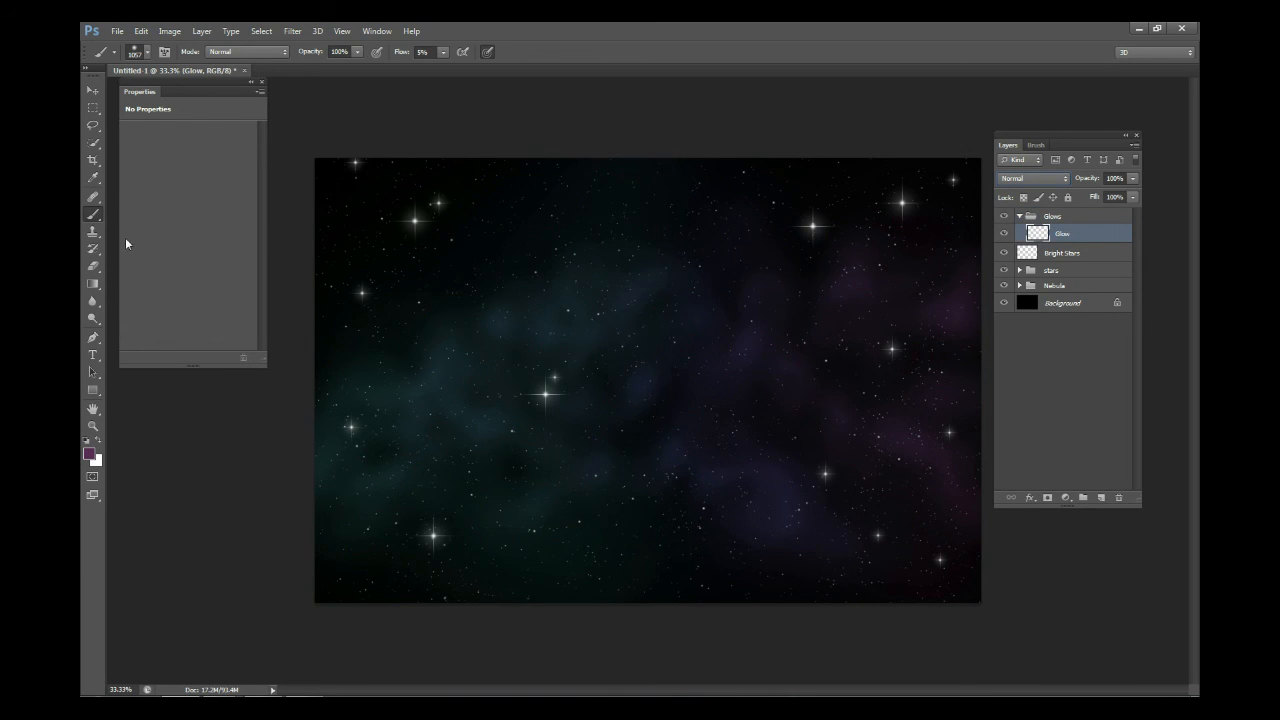
click(89, 455)
drag(444, 458, 383, 334)
click(710, 332)
Choose the soft round brush preset with 0% hardness and set the brush flow to 3%
right_click(668, 315)
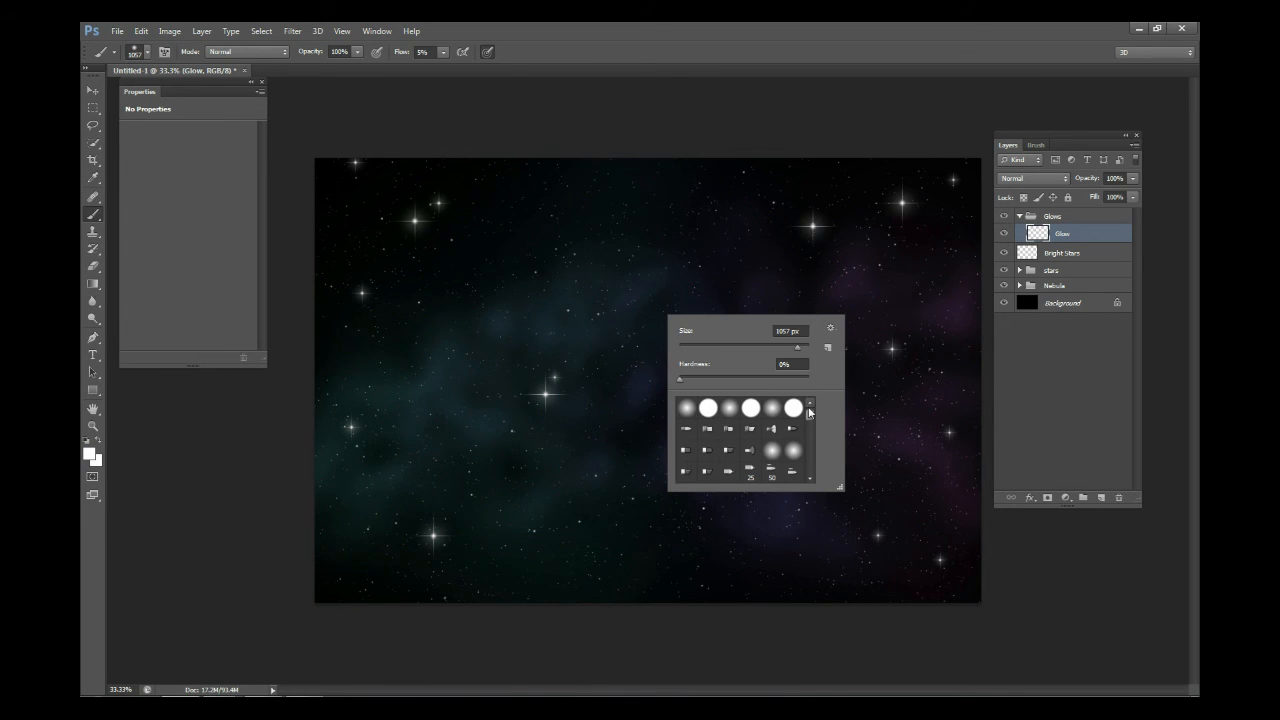
click(770, 408)
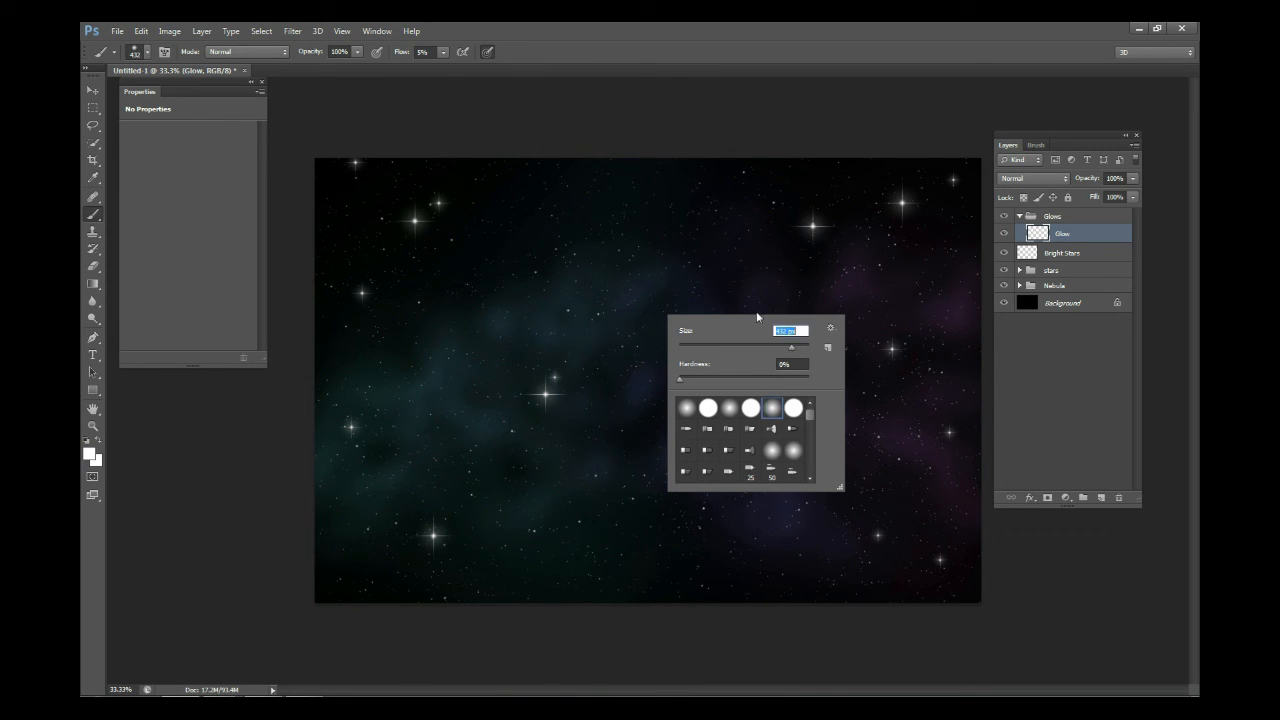
click(441, 53)
click(426, 54)
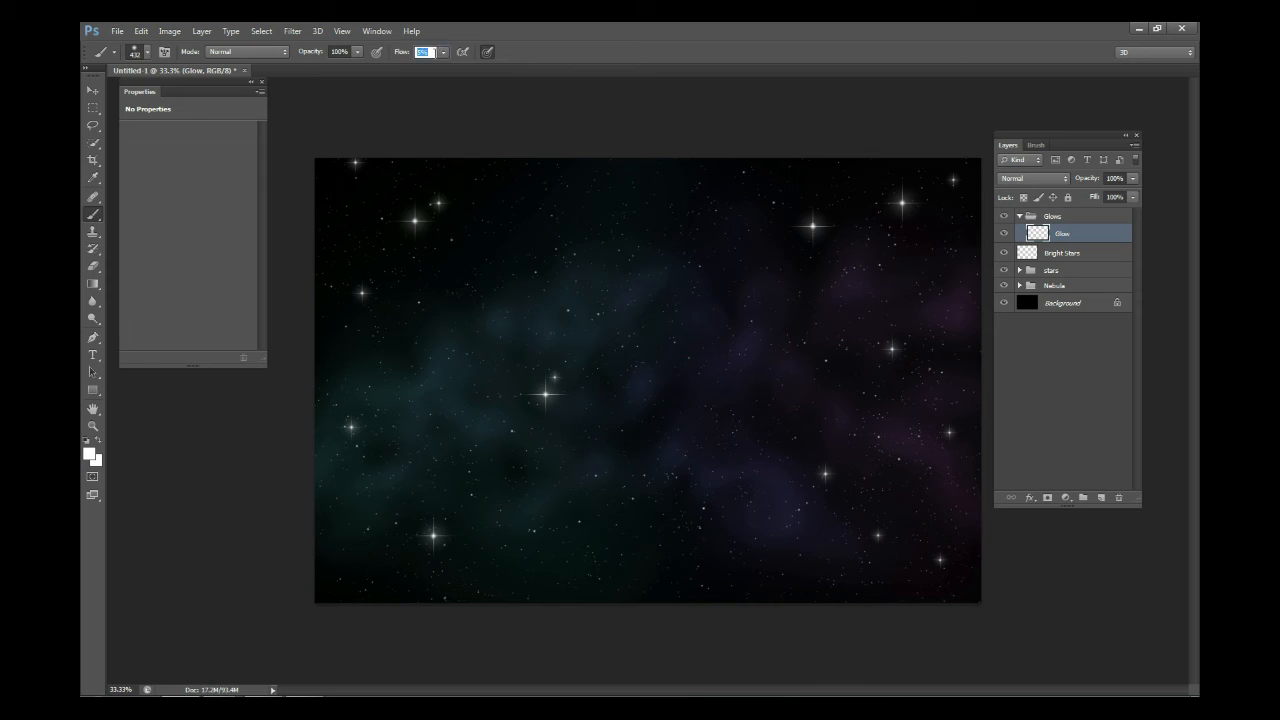
text(3)
key(Return)
Shrink the brush and paint a soft white glow along the blue-teal cloud left of the canvas centre on the Glow layer
right_click(874, 337)
click(1060, 236)
double_click(1062, 234)
click(1046, 234)
right_click(709, 298)
drag(806, 328, 797, 330)
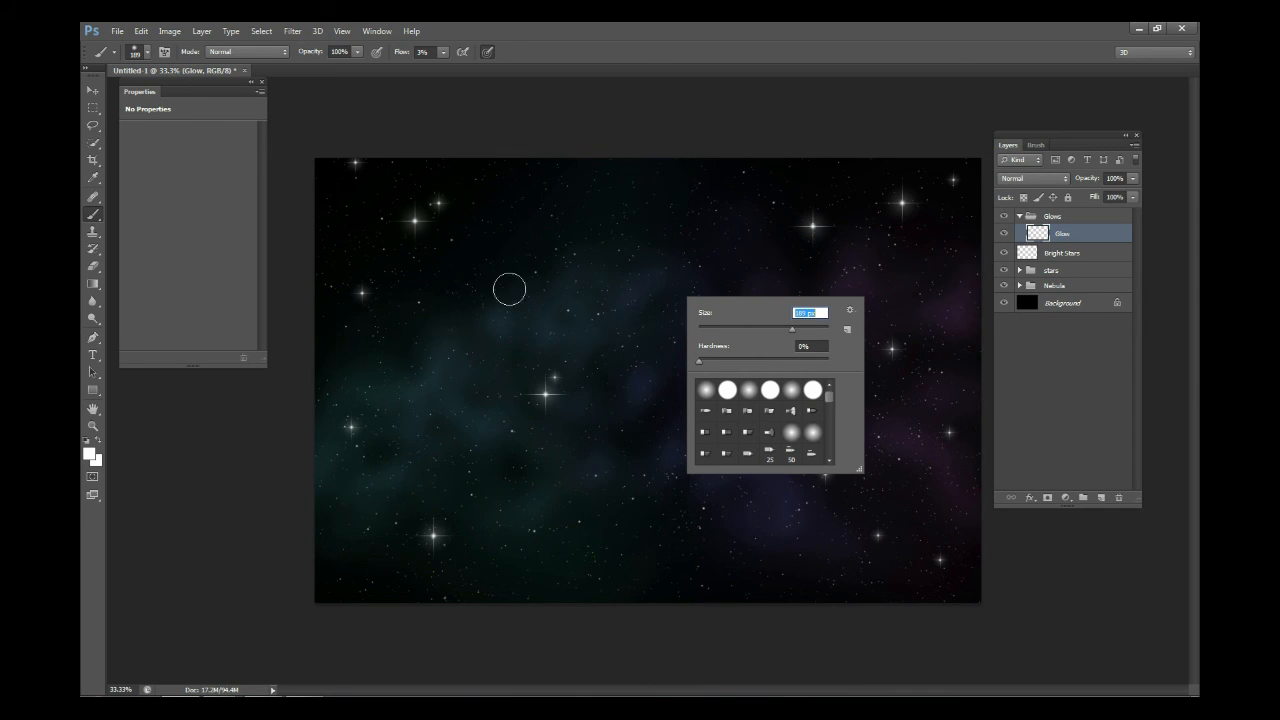
key(Return)
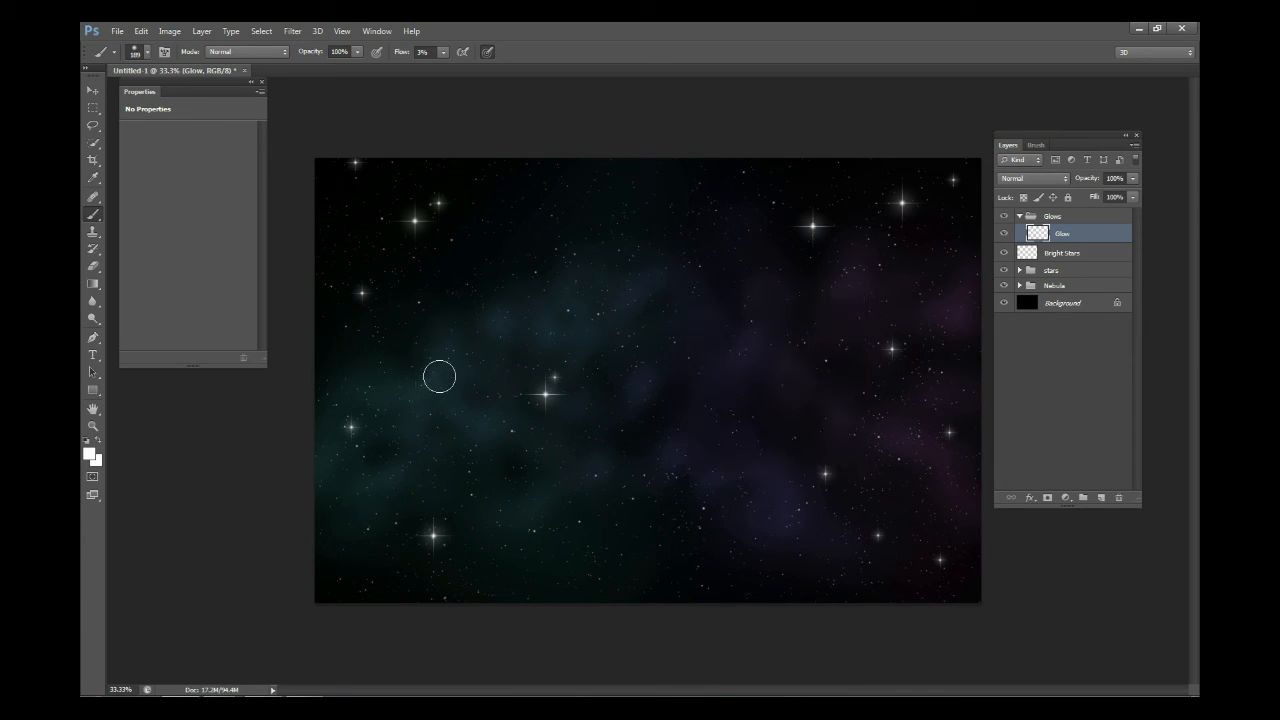
mouse_move(443, 361)
mouse_down()
mouse_move(403, 402)
mouse_move(454, 404)
mouse_move(455, 350)
mouse_move(457, 376)
mouse_move(489, 371)
mouse_move(455, 374)
mouse_move(489, 363)
mouse_move(516, 320)
mouse_move(503, 347)
mouse_move(548, 329)
mouse_up()
Paint finer glows around the bright star left of centre and, with a 67 px brush, over the teal cloud below it
right_click(553, 318)
click(653, 345)
key(Return)
mouse_move(562, 338)
mouse_down()
mouse_move(623, 306)
mouse_move(580, 334)
mouse_move(547, 392)
mouse_up()
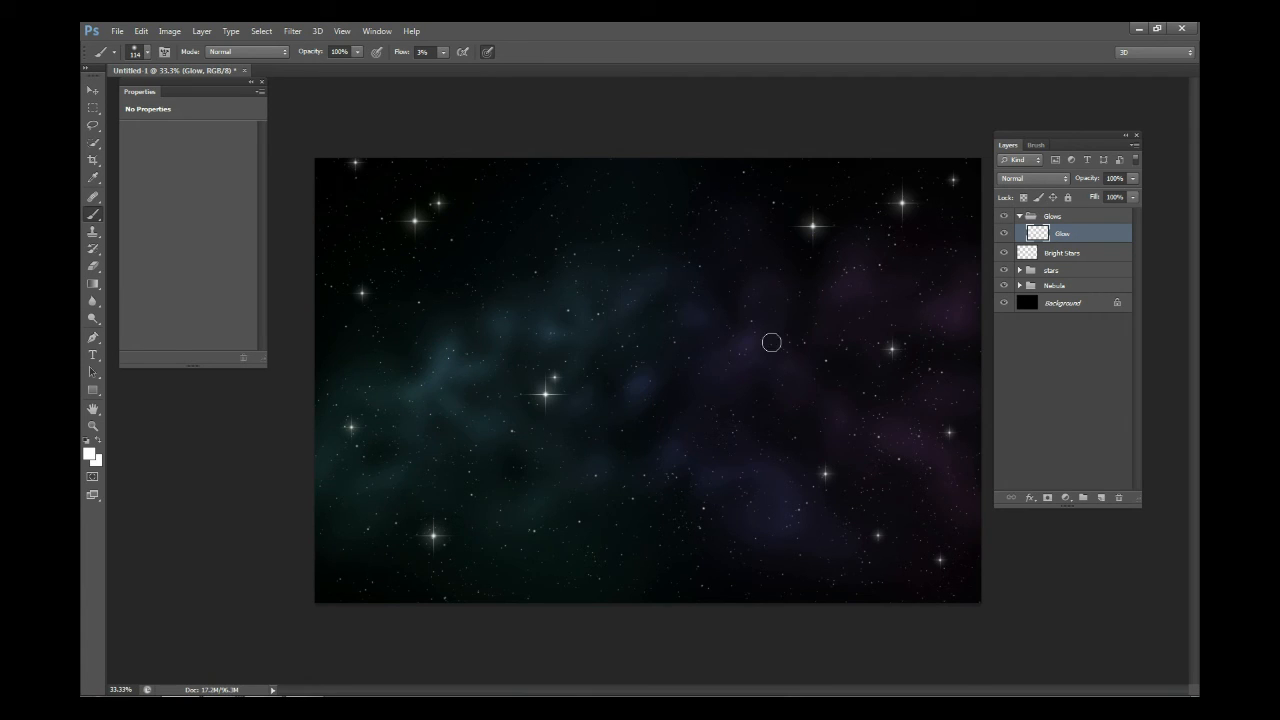
right_click(558, 484)
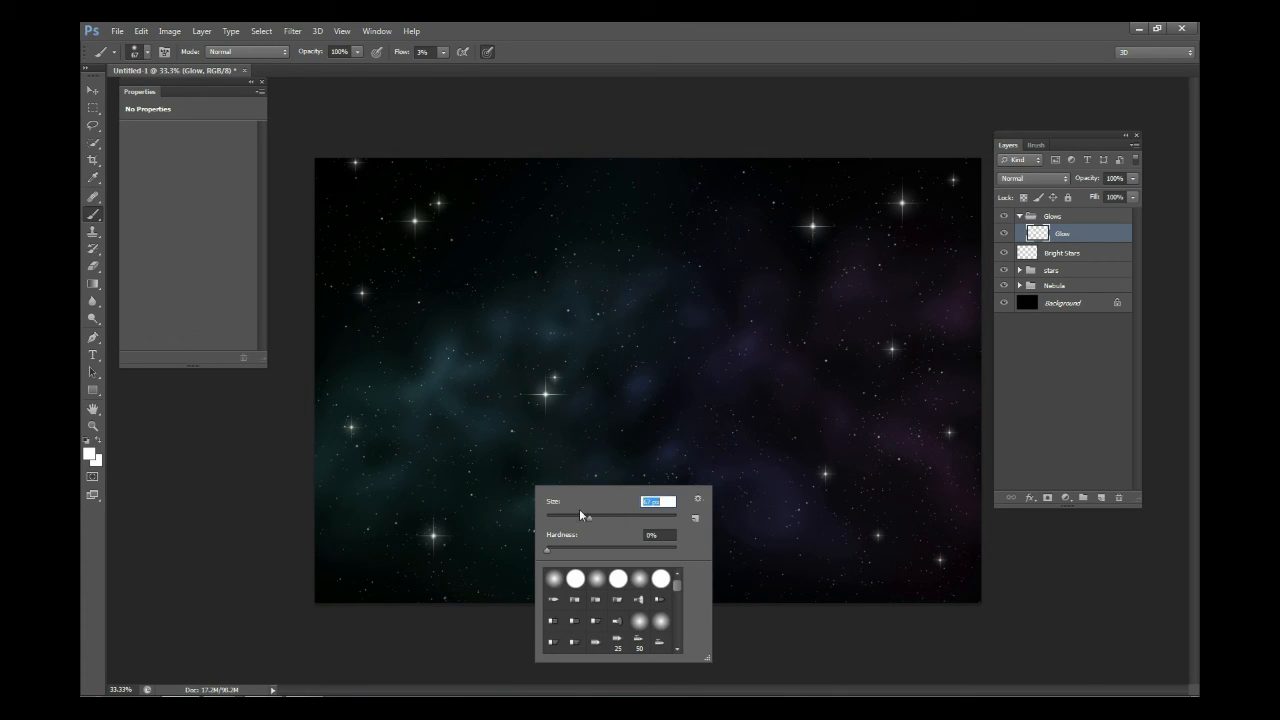
click(511, 505)
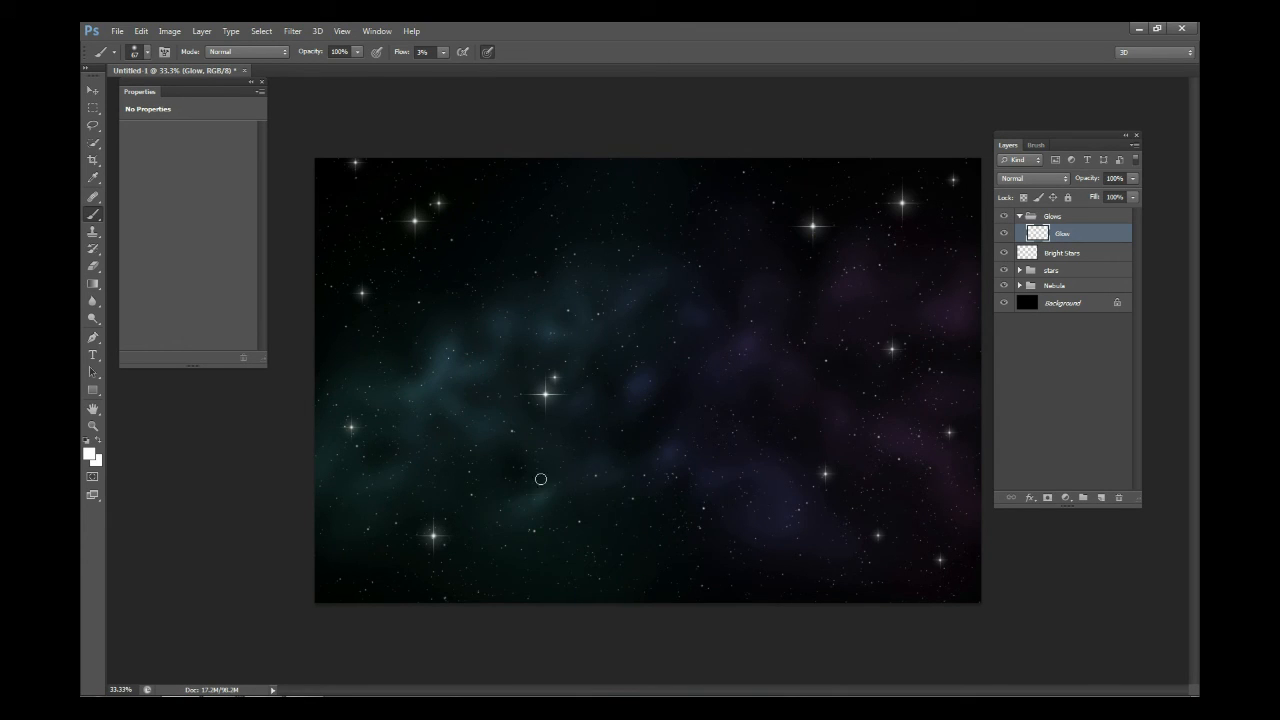
Paint a glow over the purple cloud right of centre with a 199 px brush, and refine it with a 93 px brush
right_click(727, 431)
click(835, 465)
click(820, 398)
mouse_move(808, 381)
mouse_down()
mouse_move(791, 371)
mouse_move(820, 411)
mouse_move(820, 393)
mouse_up()
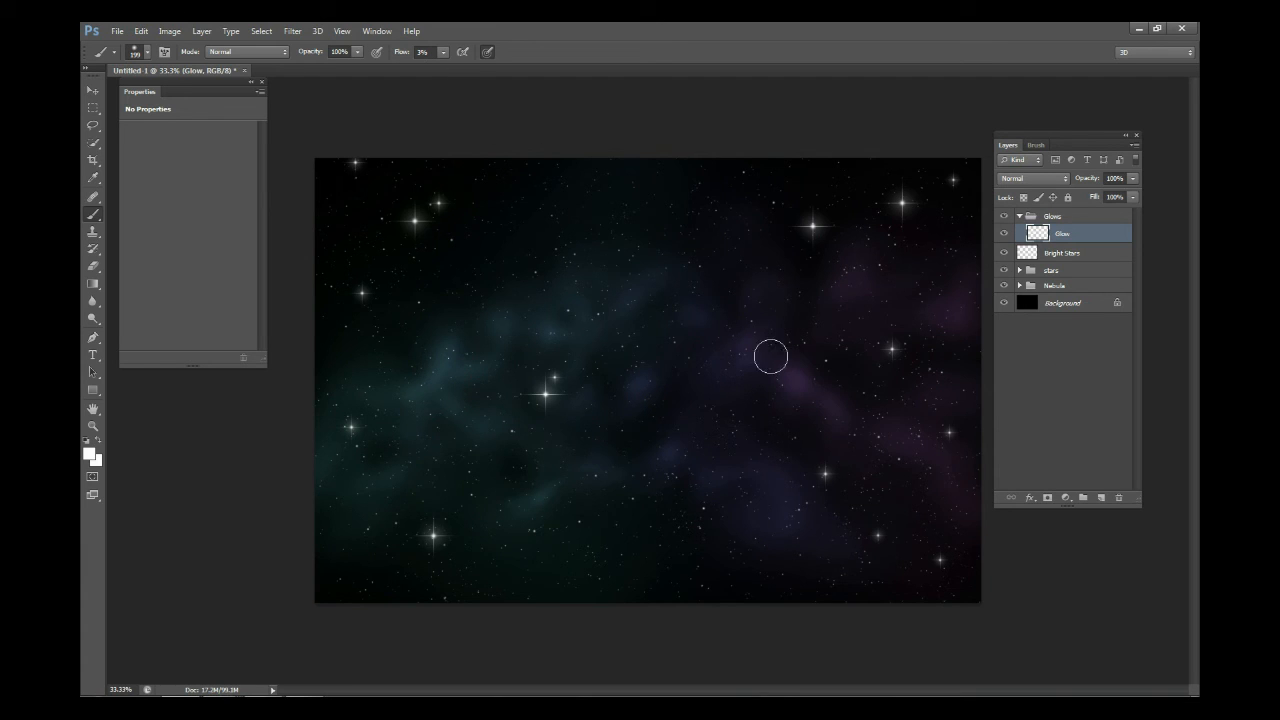
right_click(784, 380)
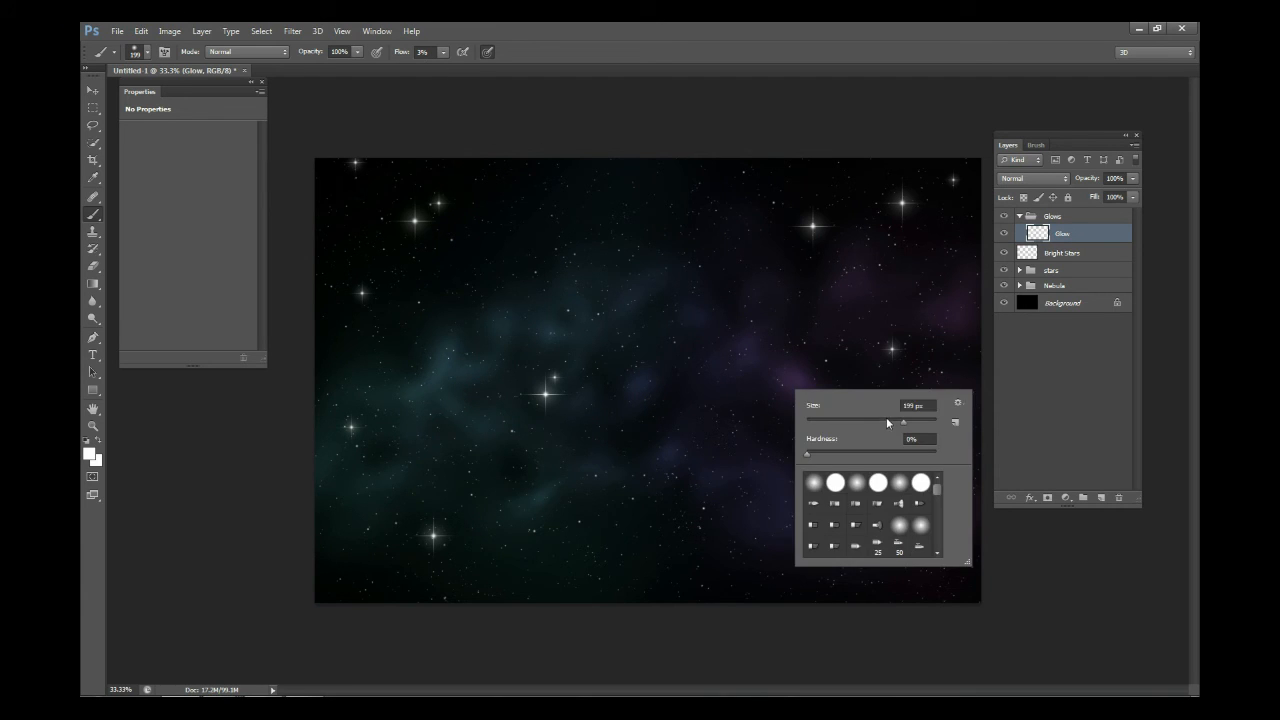
click(802, 383)
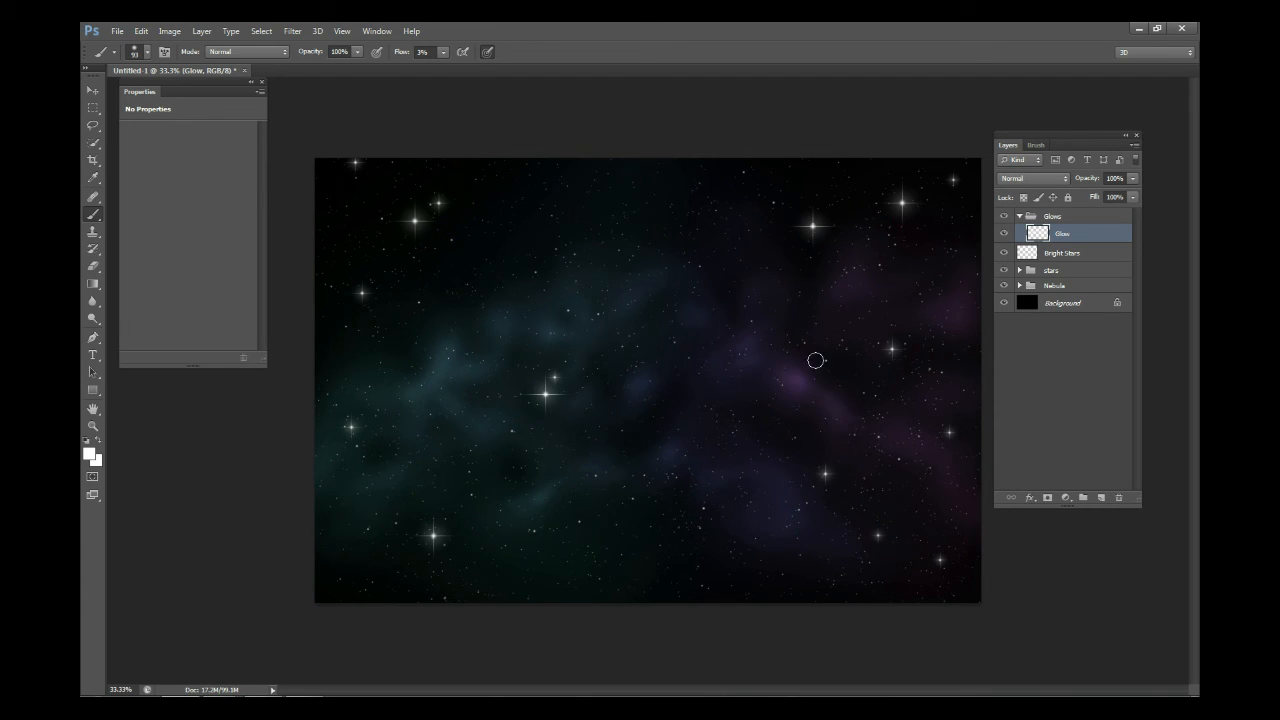
Enlarge the brush to 215 px and brighten the magenta cloud below the two large upper-right stars
right_click(815, 360)
click(846, 295)
mouse_move(846, 295)
mouse_down()
mouse_move(855, 255)
mouse_move(862, 272)
mouse_up()
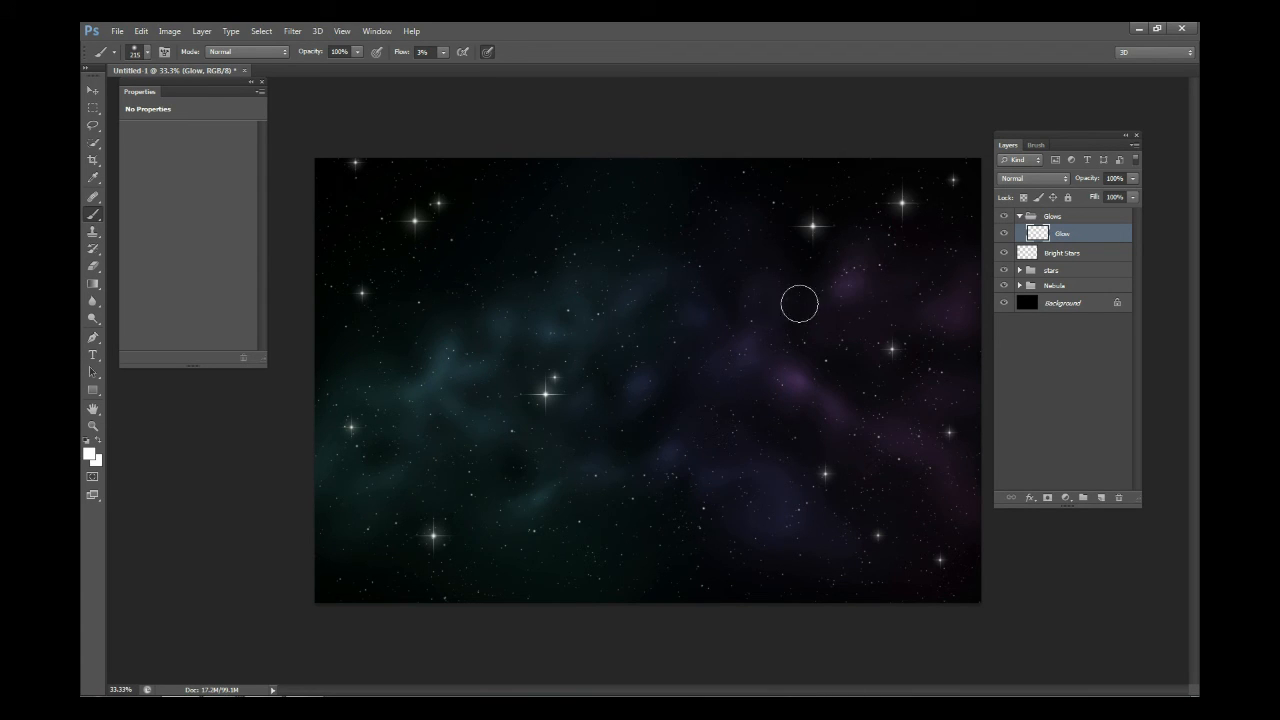
right_click(880, 280)
click(854, 286)
Resize the brush to 158 px and paint a faint blue glow near the canvas's upper centre
right_click(646, 242)
drag(713, 269, 746, 270)
click(643, 231)
mouse_move(640, 209)
mouse_down()
mouse_move(585, 238)
mouse_move(612, 239)
mouse_move(606, 223)
mouse_move(642, 202)
mouse_up()
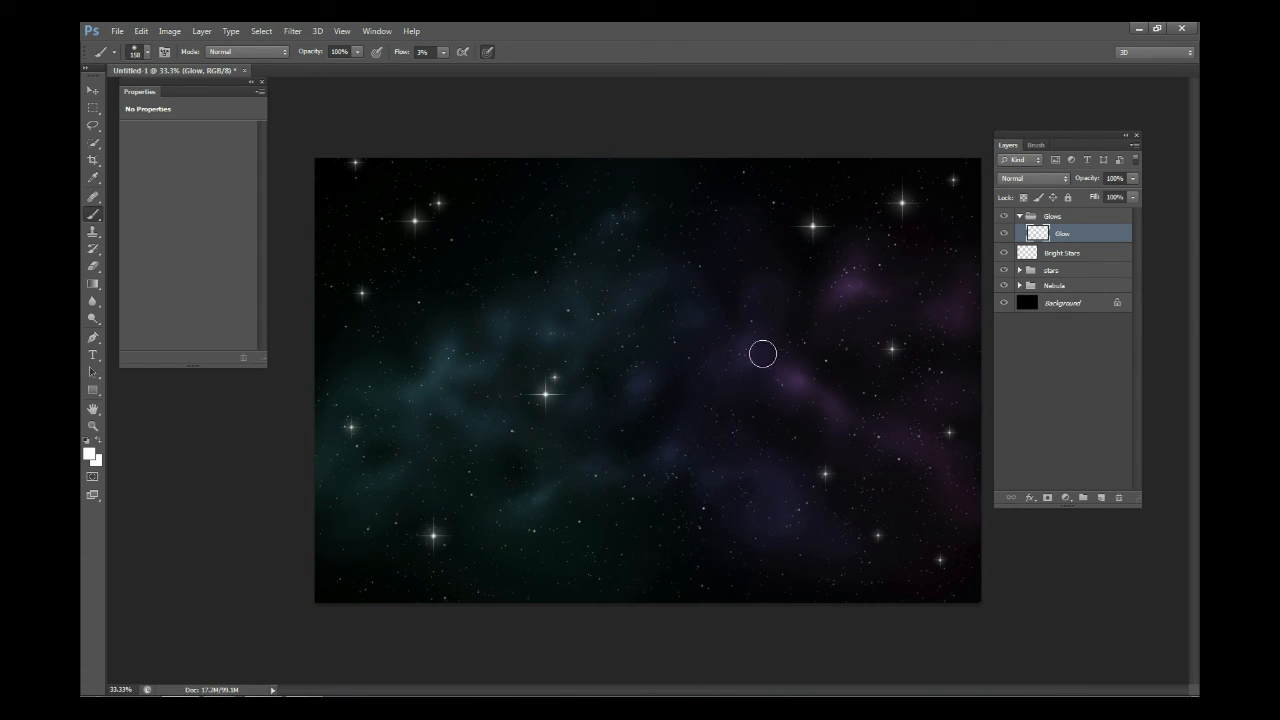
Paint a teal glow near the lower edge left of centre, reducing the brush to 92 px for detail
mouse_move(540, 555)
mouse_down()
mouse_move(575, 565)
mouse_move(573, 550)
mouse_move(542, 564)
mouse_move(573, 569)
mouse_move(597, 556)
mouse_move(517, 593)
mouse_move(568, 566)
mouse_up()
right_click(543, 551)
text(92)
key(Return)
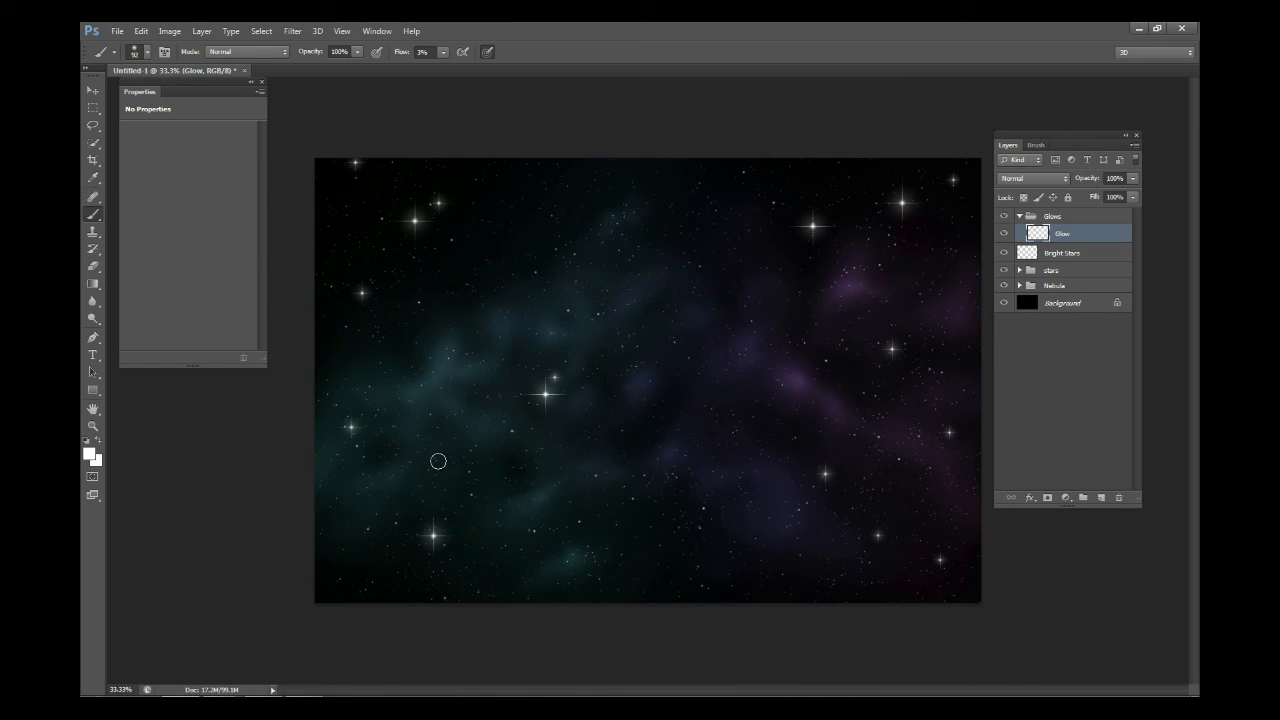
Add fine glow detail along the blue, teal and purple clouds using 41 px and 33 px brushes
right_click(437, 364)
text(41)
key(Return)
right_click(525, 340)
text(33)
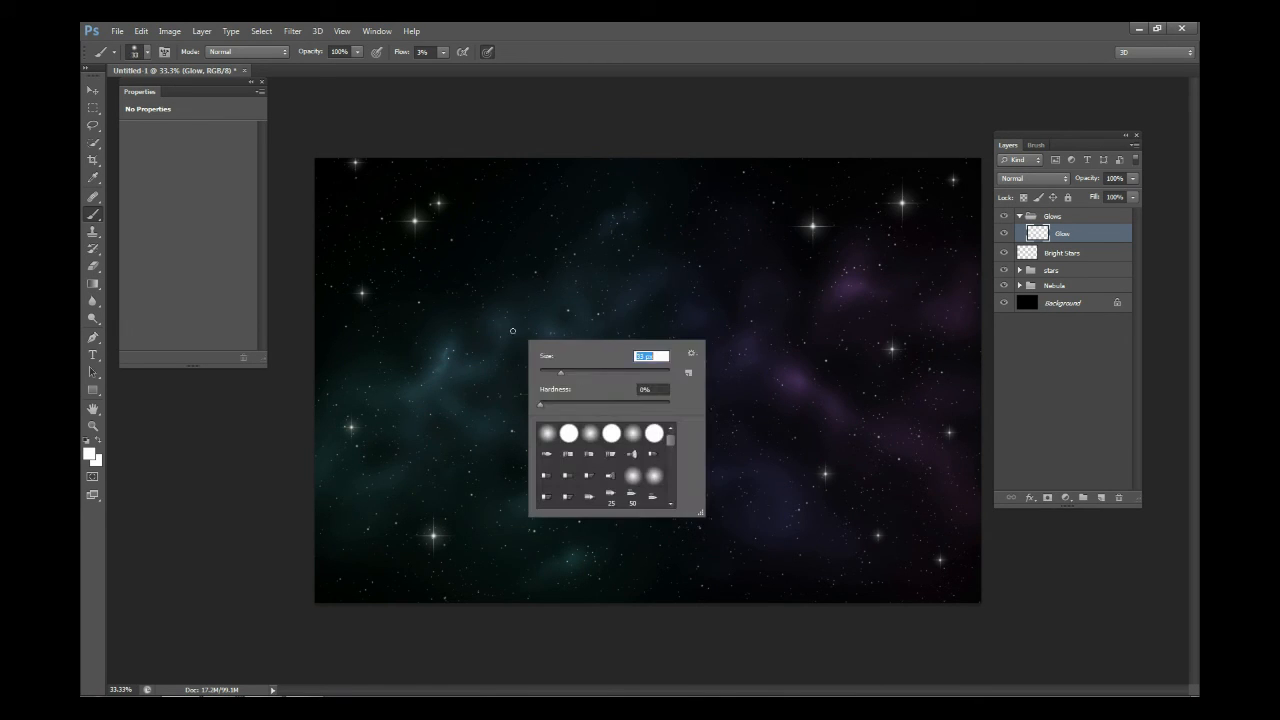
key(Return)
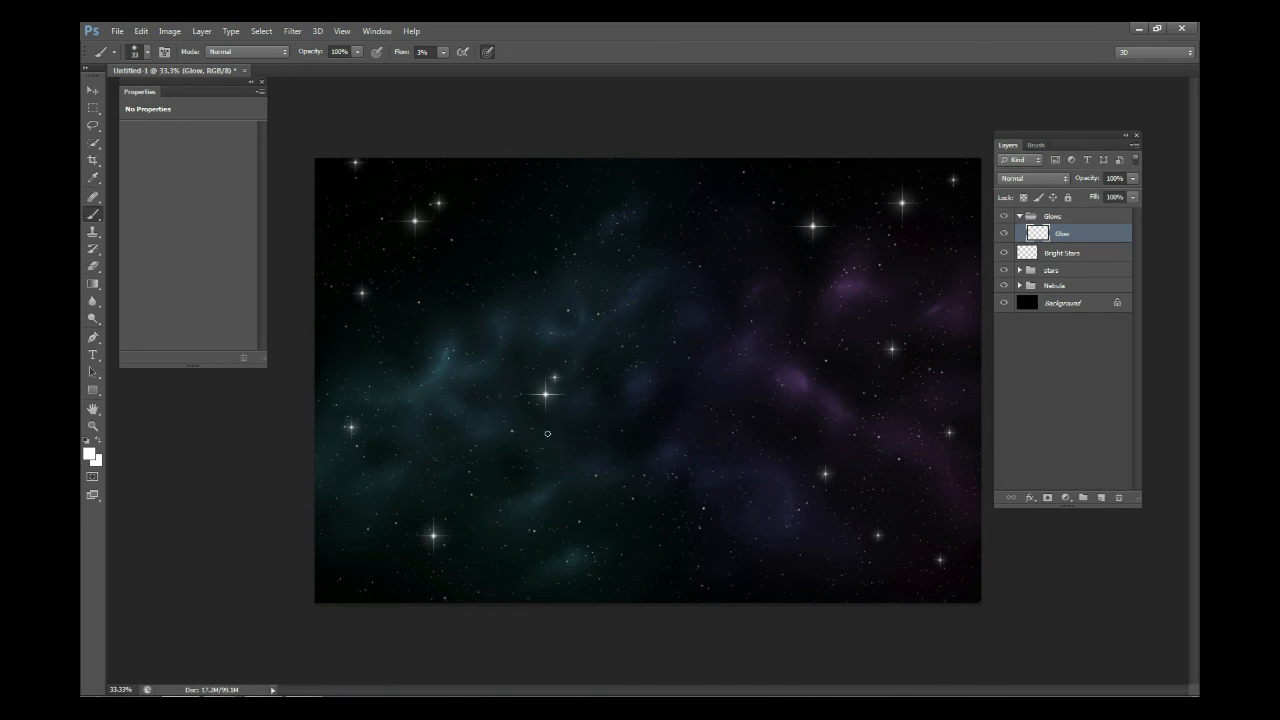
Add a layer mask to the Glow layer and soften the strongest glows with a 52 px black brush
click(1048, 498)
right_click(577, 306)
click(622, 341)
click(447, 348)
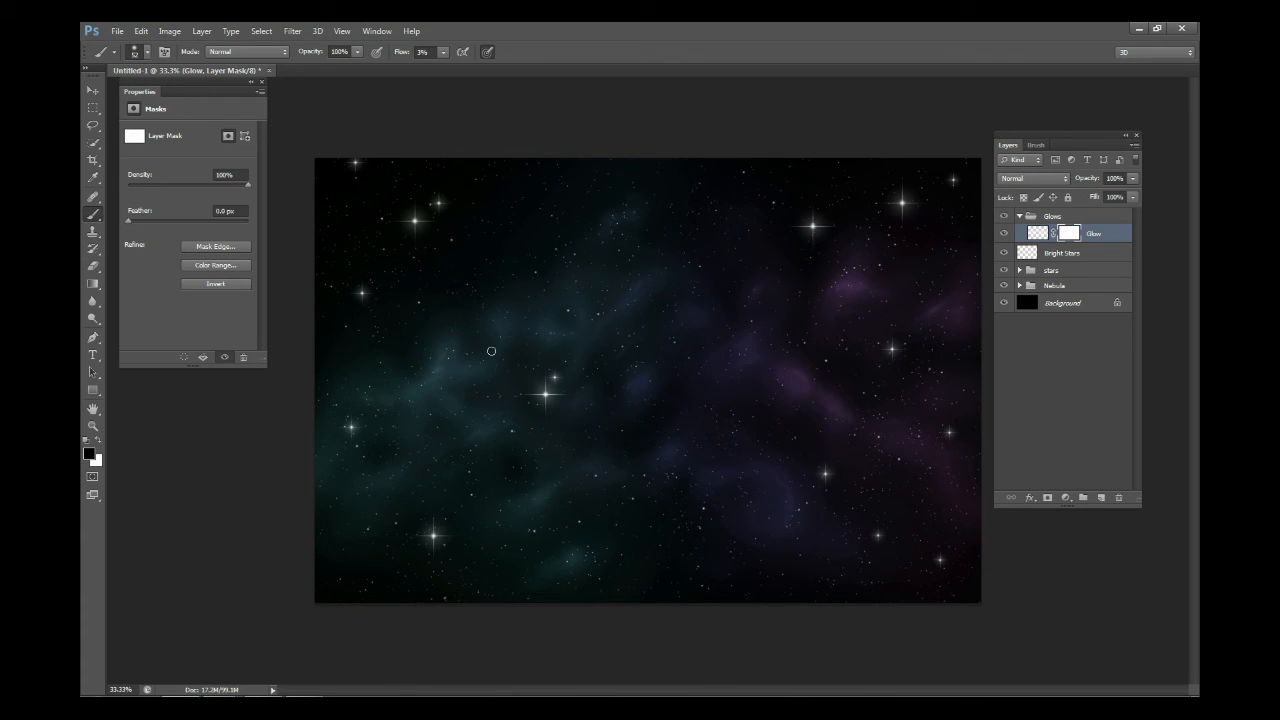
Collapse the Glows group and compare the scene with the group hidden and shown
click(1020, 216)
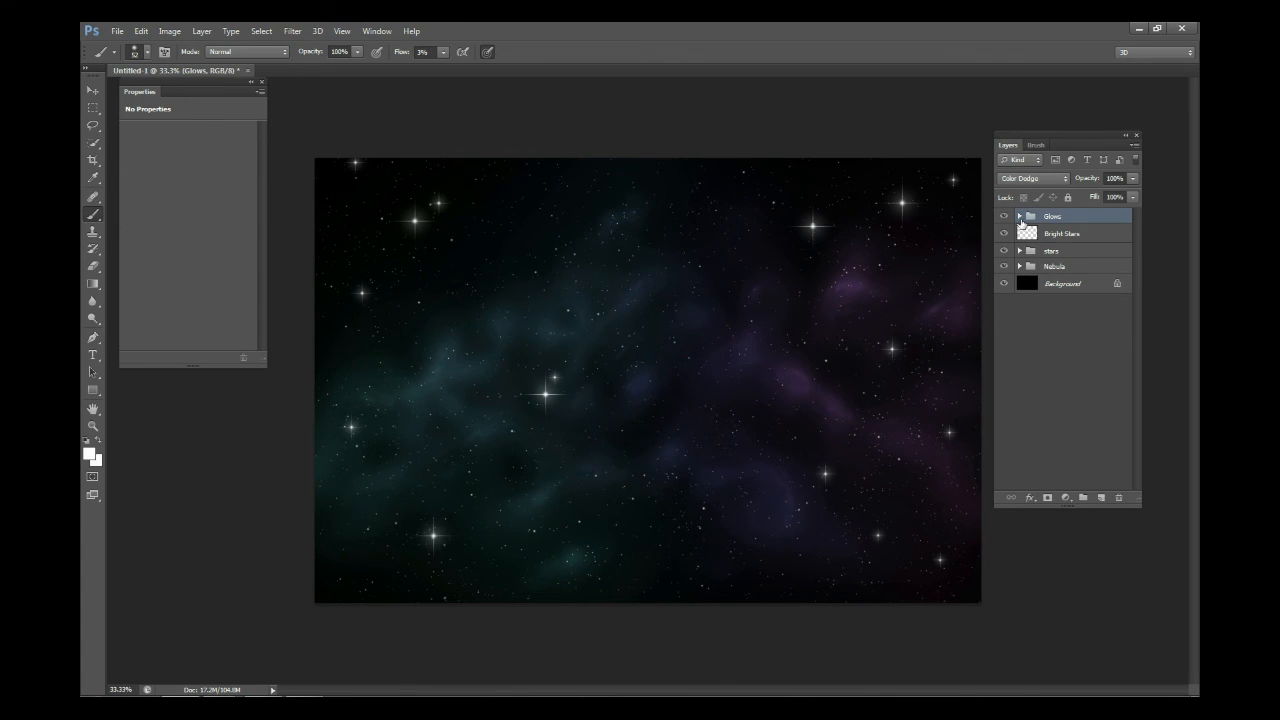
click(1005, 217)
click(1005, 217)
click(1005, 217)
click(1005, 217)
Add a new layer above the Glows group and set the foreground colour to black (#000000)
click(1101, 497)
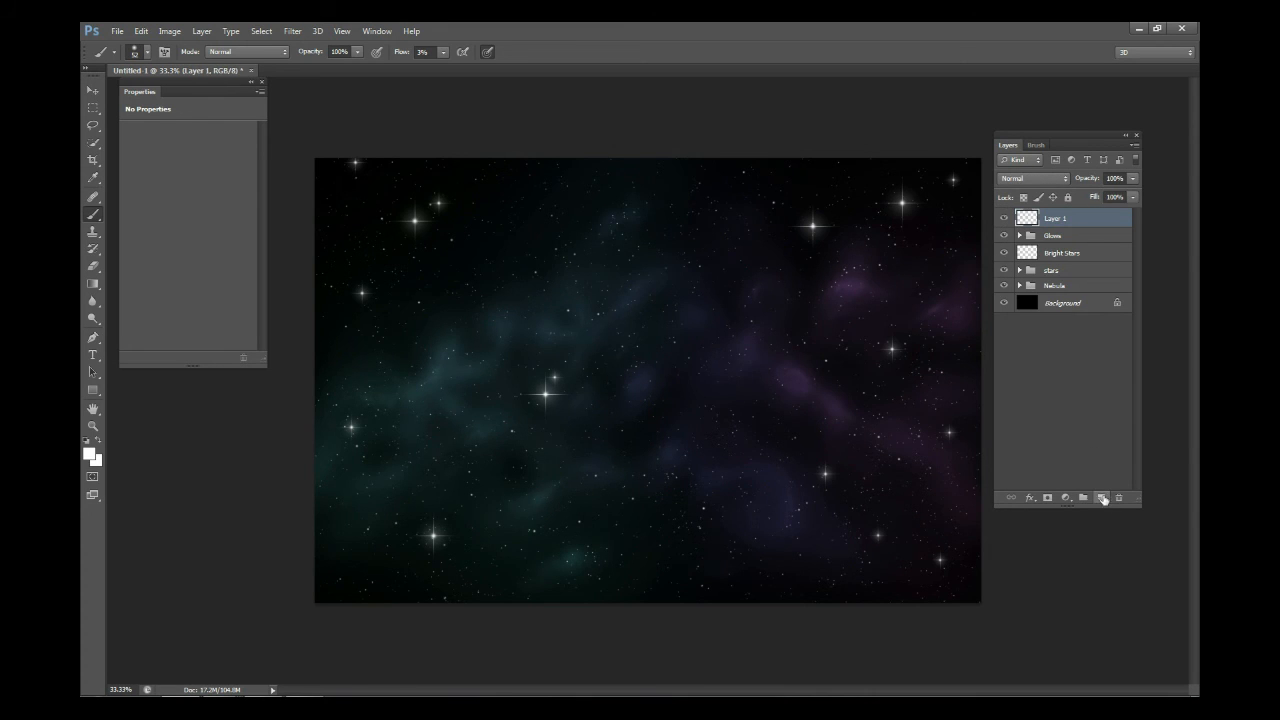
click(89, 454)
click(442, 466)
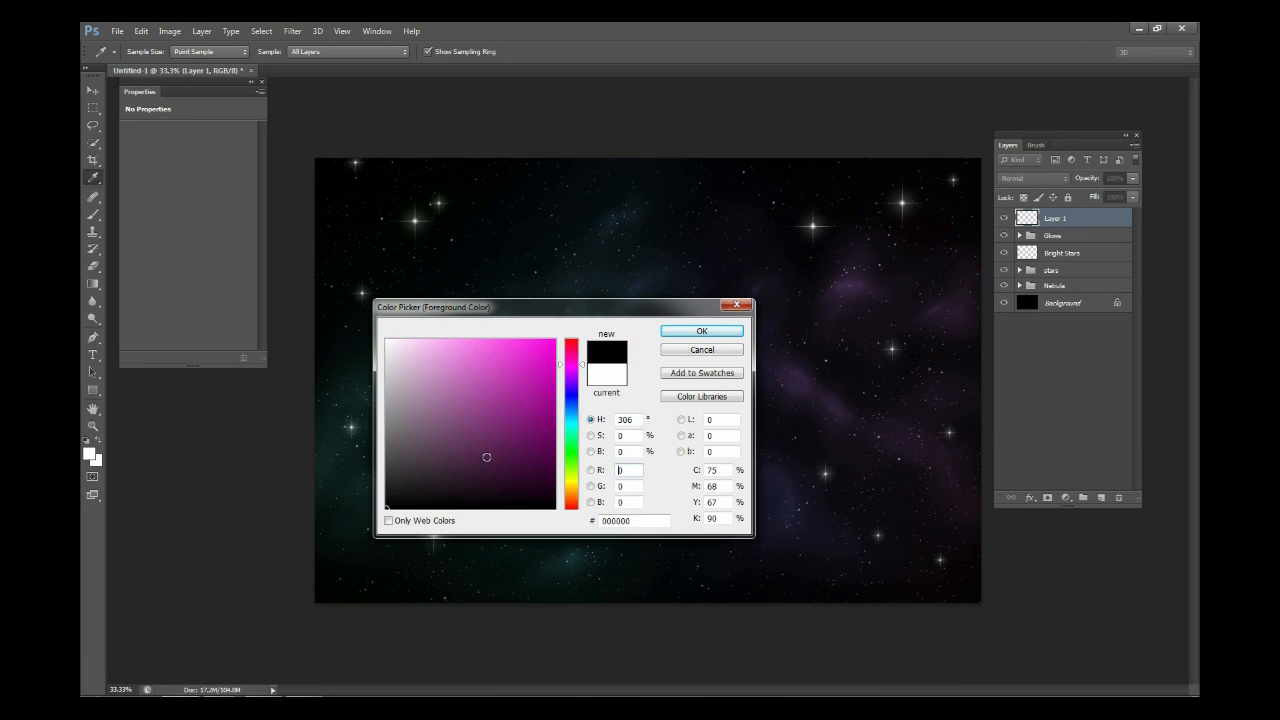
click(701, 331)
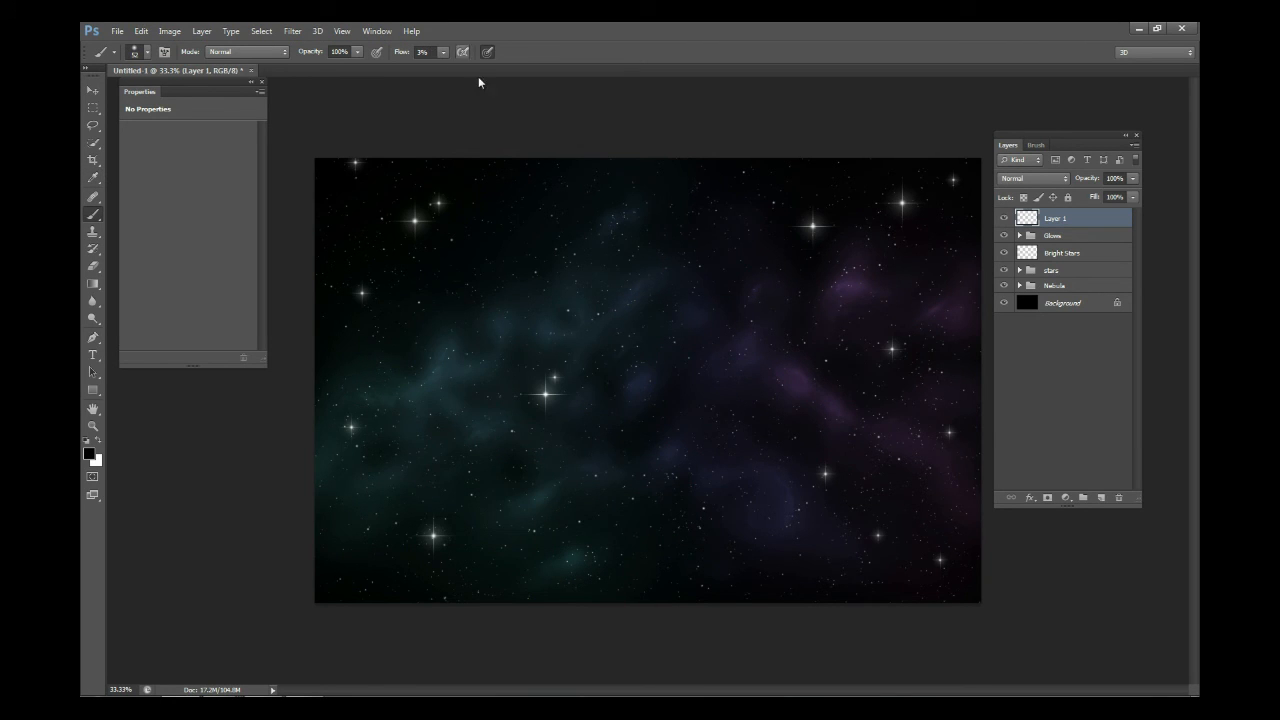
Set the new top layer's blend mode to Overlay and rename it More Shadows
click(1050, 178)
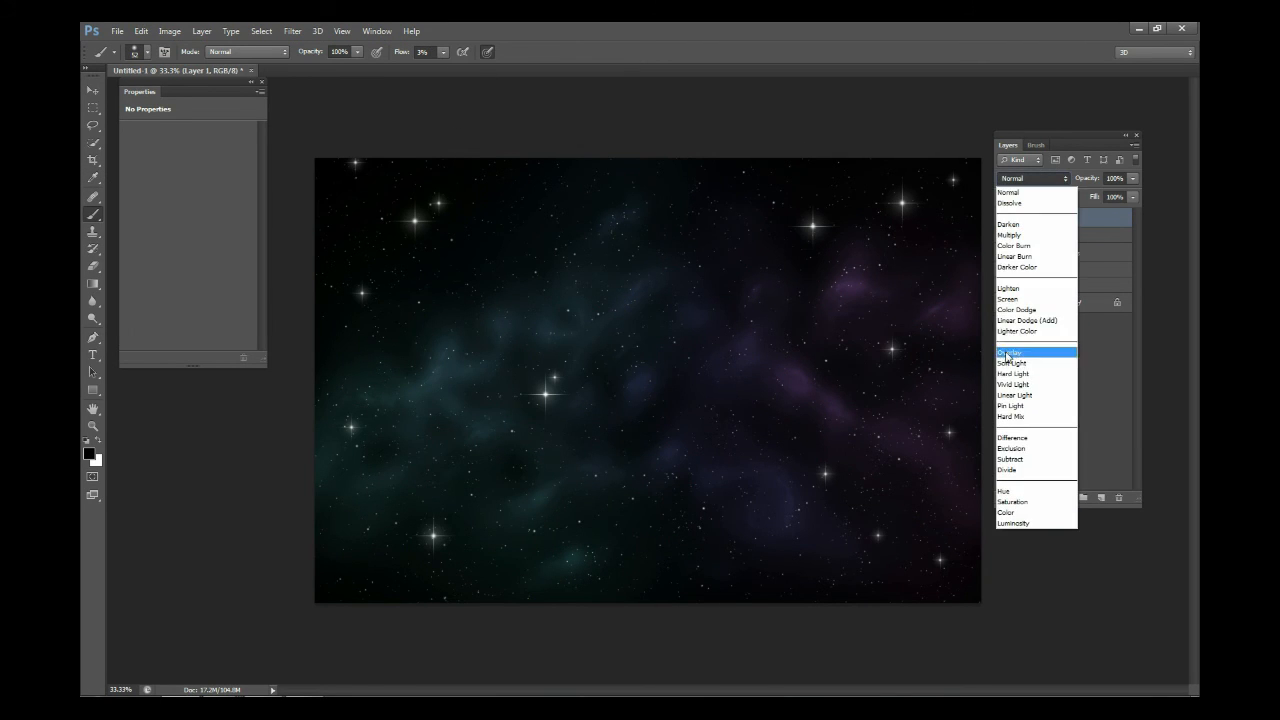
click(1040, 352)
double_click(1056, 218)
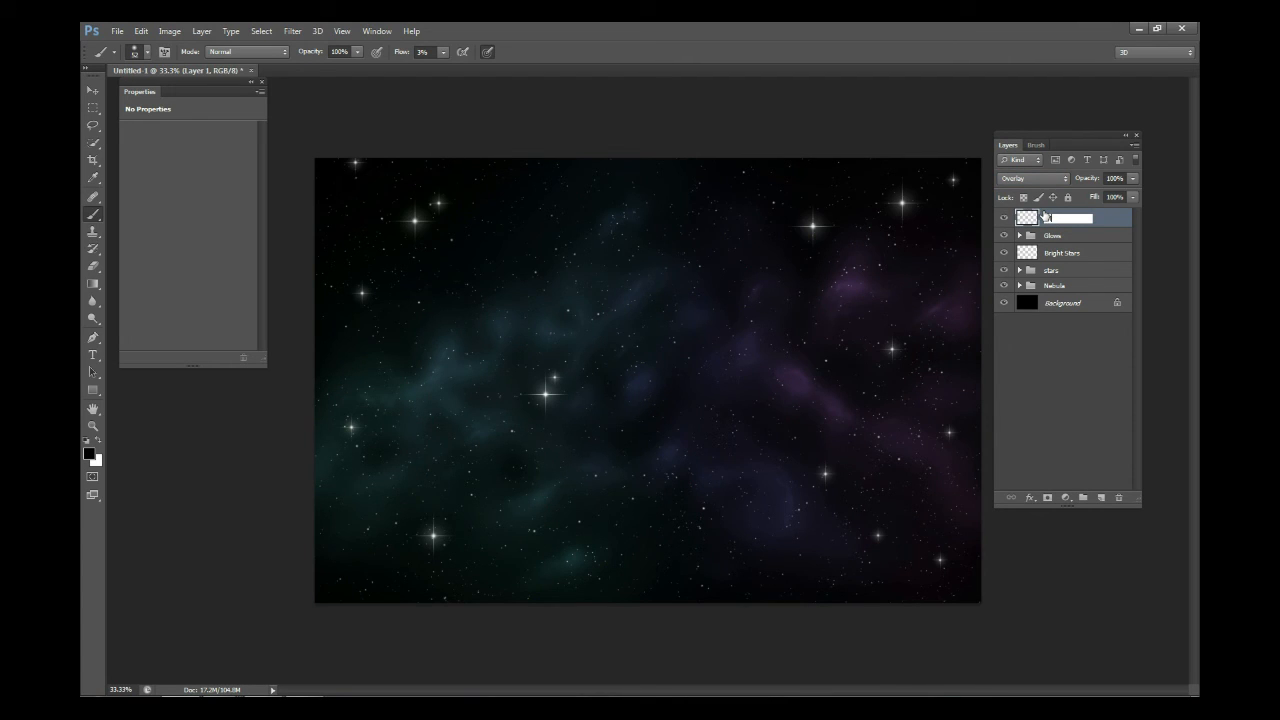
text(More Shadows)
key(Return)
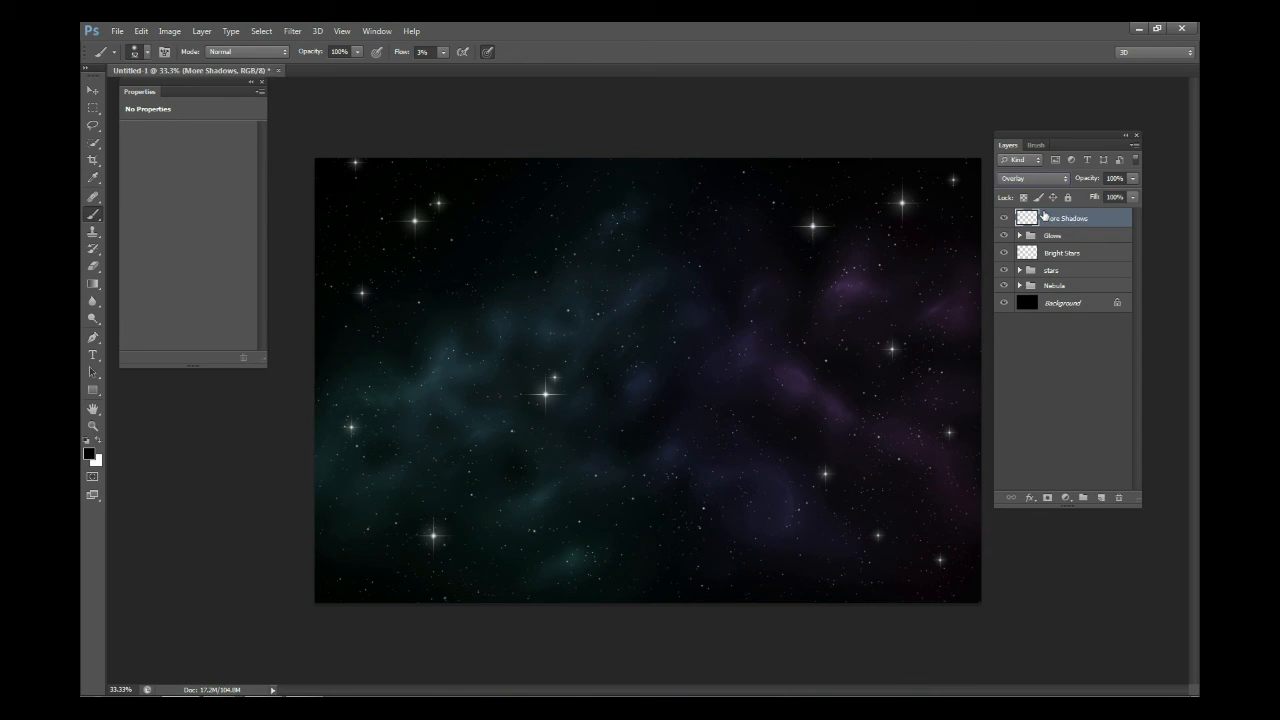
Paint soft black shadows between the nebula clouds on More Shadows, varying the brush size between about 123 and 160 px
right_click(667, 275)
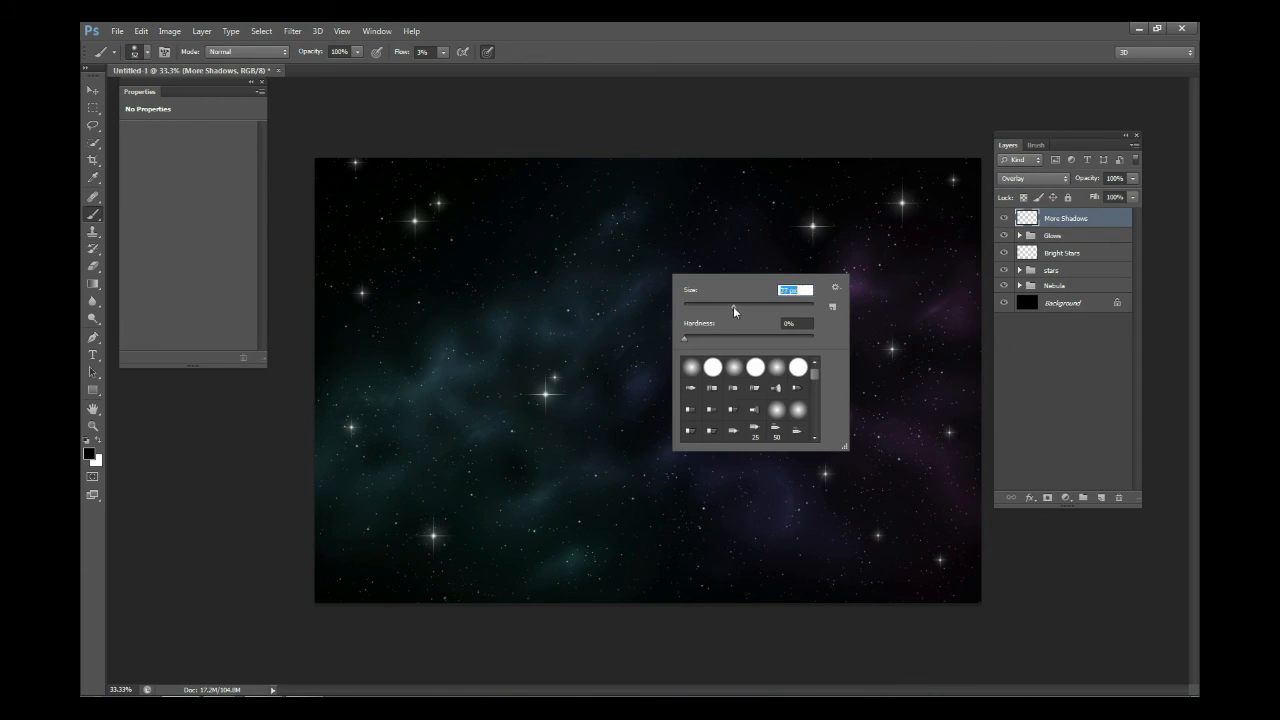
key(Return)
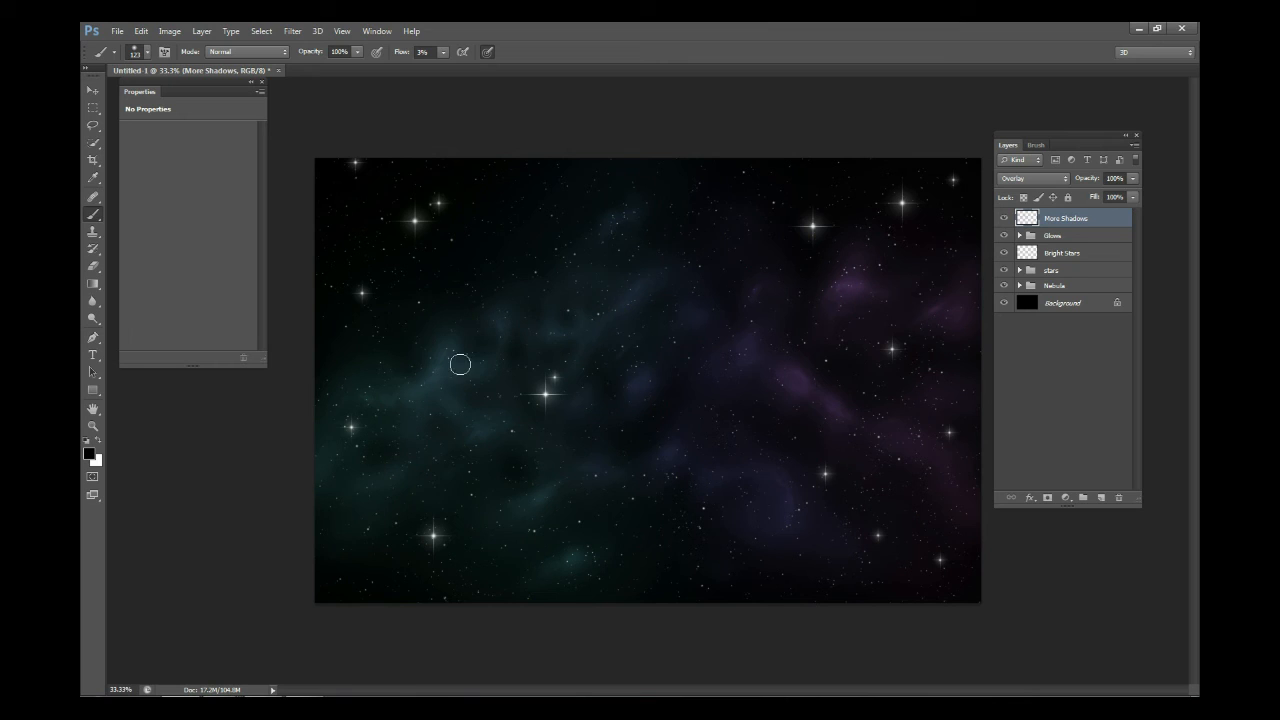
right_click(476, 331)
drag(583, 328, 610, 328)
key(Return)
right_click(646, 331)
drag(728, 366, 690, 366)
key(Return)
right_click(687, 432)
drag(736, 446, 762, 447)
key(Return)
mouse_move(856, 308)
mouse_down()
mouse_move(857, 272)
mouse_move(836, 282)
mouse_move(869, 309)
mouse_move(882, 352)
mouse_move(808, 366)
mouse_move(774, 531)
mouse_move(769, 500)
mouse_move(625, 519)
mouse_up()
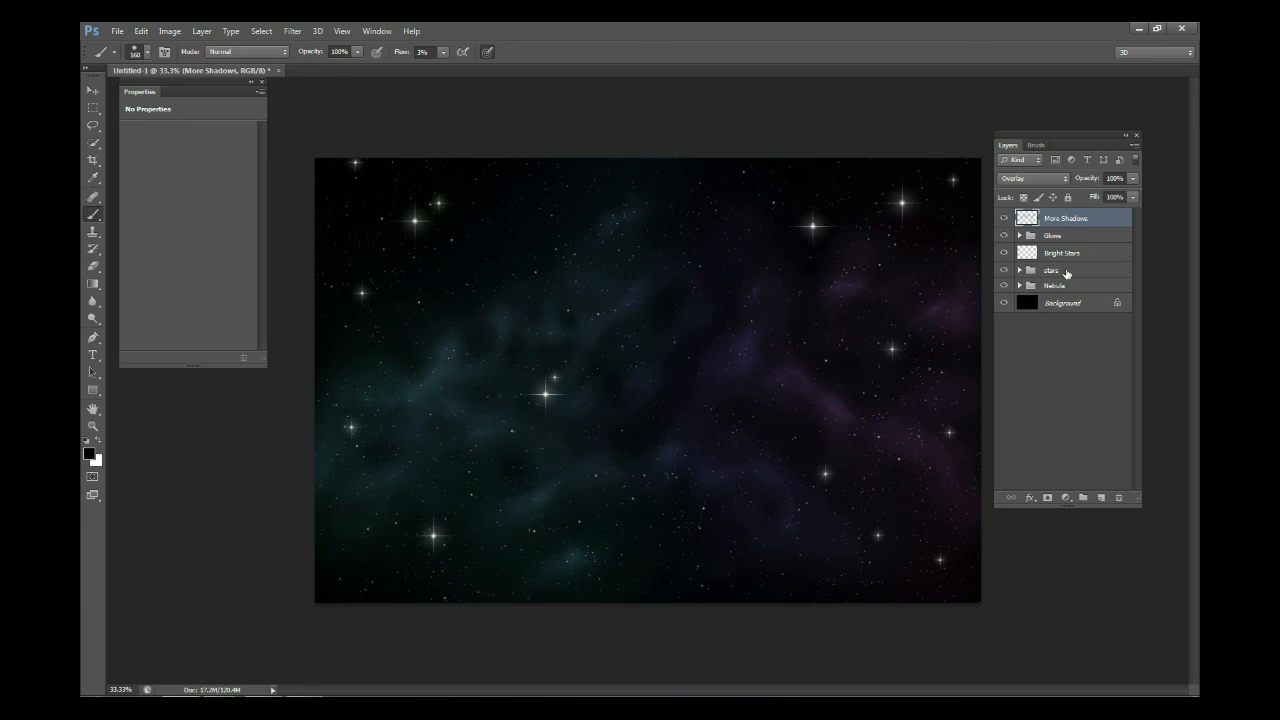
Add a layer mask to More Shadows and soften the painted shadows with a 453 px black brush
click(1047, 497)
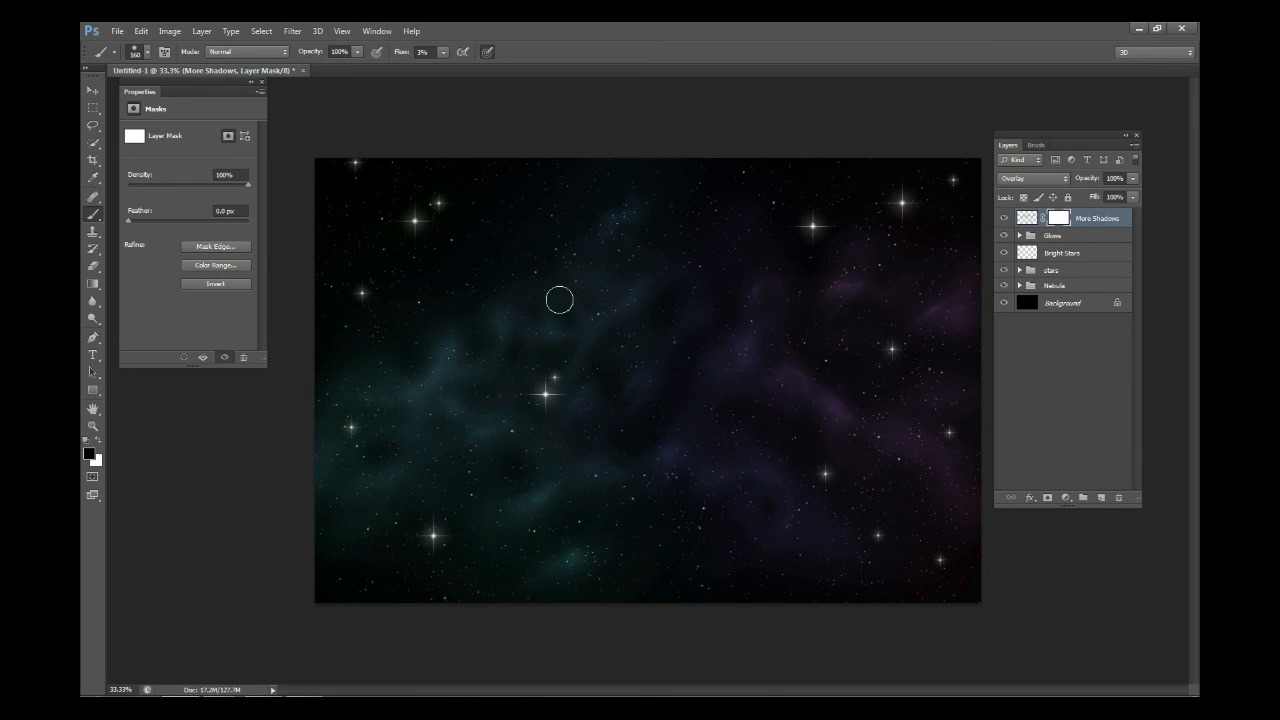
right_click(672, 326)
drag(721, 321, 748, 321)
mouse_move(762, 500)
mouse_down()
mouse_move(676, 469)
mouse_move(742, 312)
mouse_move(720, 309)
mouse_move(729, 298)
mouse_move(639, 359)
mouse_move(594, 367)
mouse_move(614, 323)
mouse_move(658, 310)
mouse_move(547, 381)
mouse_move(521, 364)
mouse_move(779, 282)
mouse_move(891, 308)
mouse_move(856, 328)
mouse_move(860, 429)
mouse_move(855, 401)
mouse_move(752, 427)
mouse_move(667, 420)
mouse_move(551, 502)
mouse_move(530, 497)
mouse_move(487, 419)
mouse_move(427, 440)
mouse_move(445, 396)
mouse_up()
Add a new layer above Glow inside the Glows group and switch the foreground colour to white
click(1019, 235)
click(1100, 253)
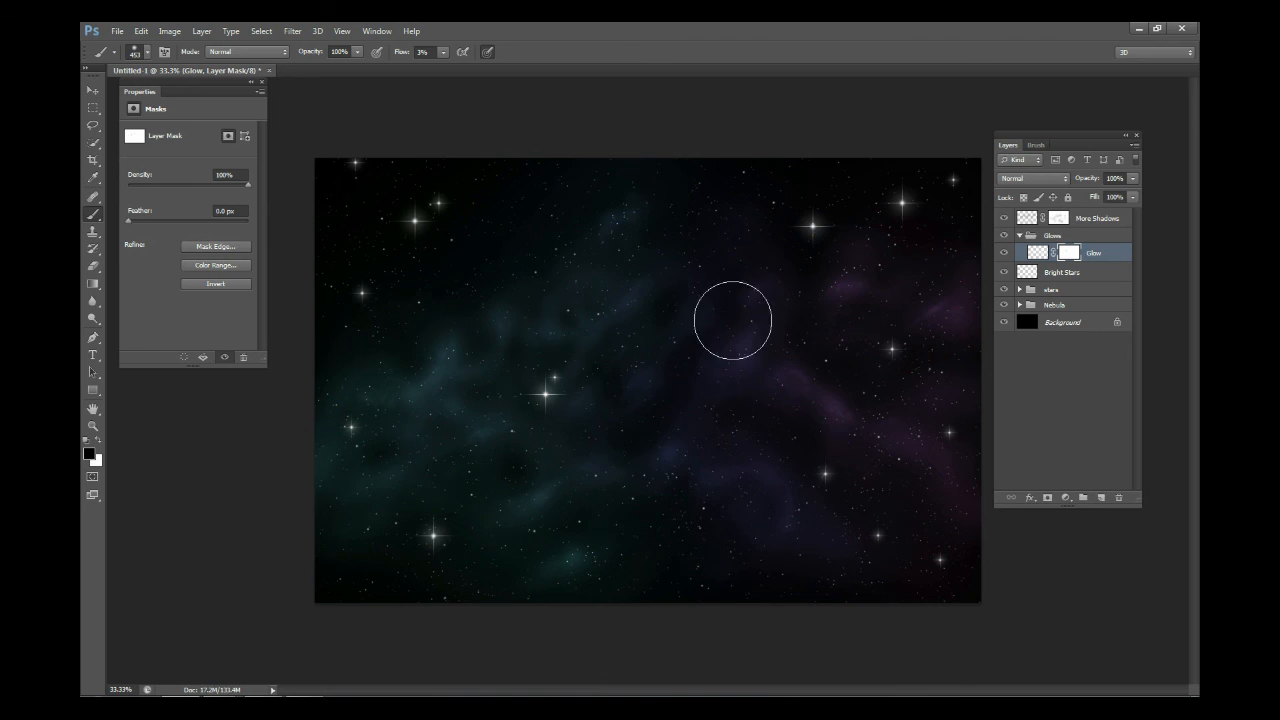
click(1101, 497)
right_click(884, 366)
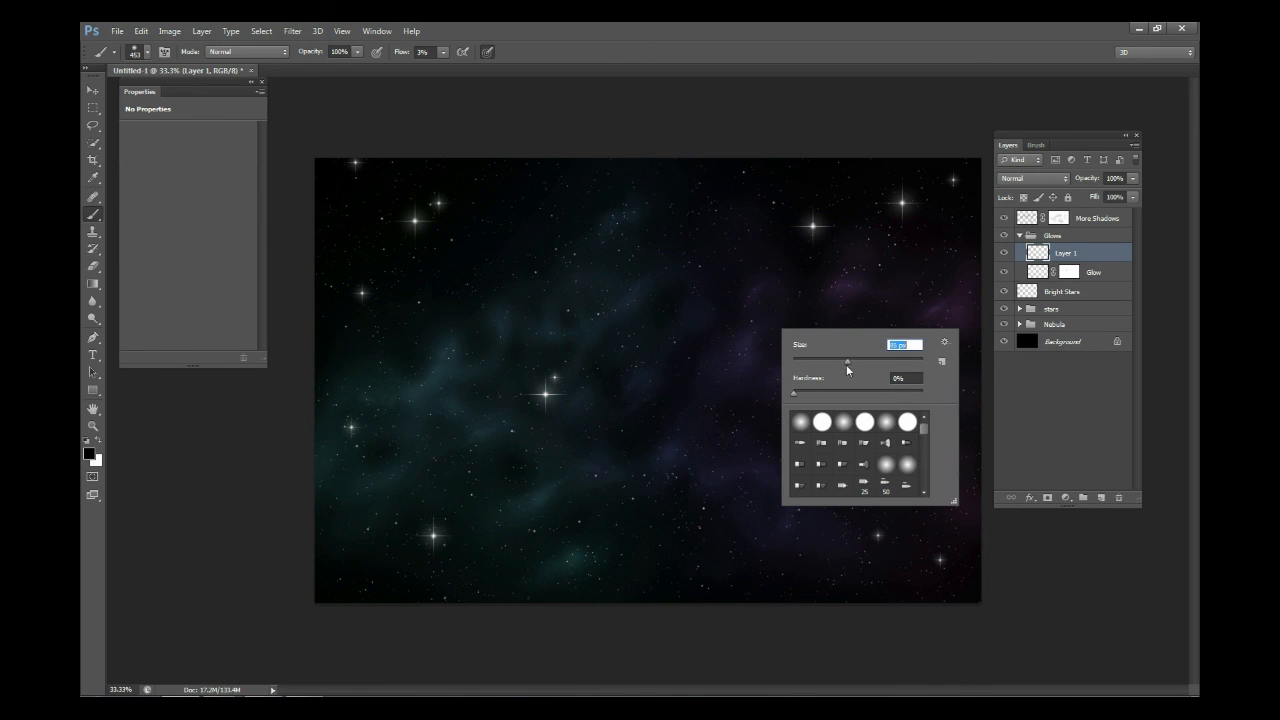
click(88, 455)
click(88, 453)
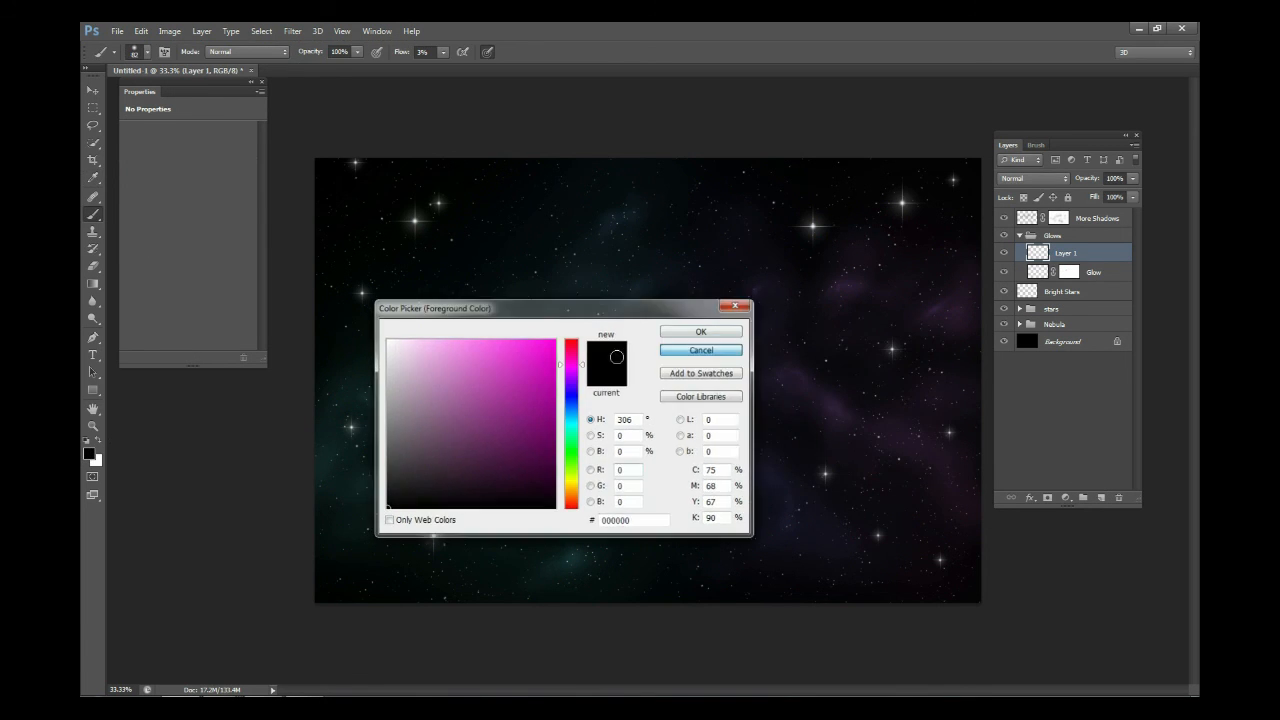
key(Escape)
click(100, 444)
Paint fine white glow wisps along the purple and blue clouds using 39 px and 19 px brushes
right_click(702, 336)
double_click(815, 349)
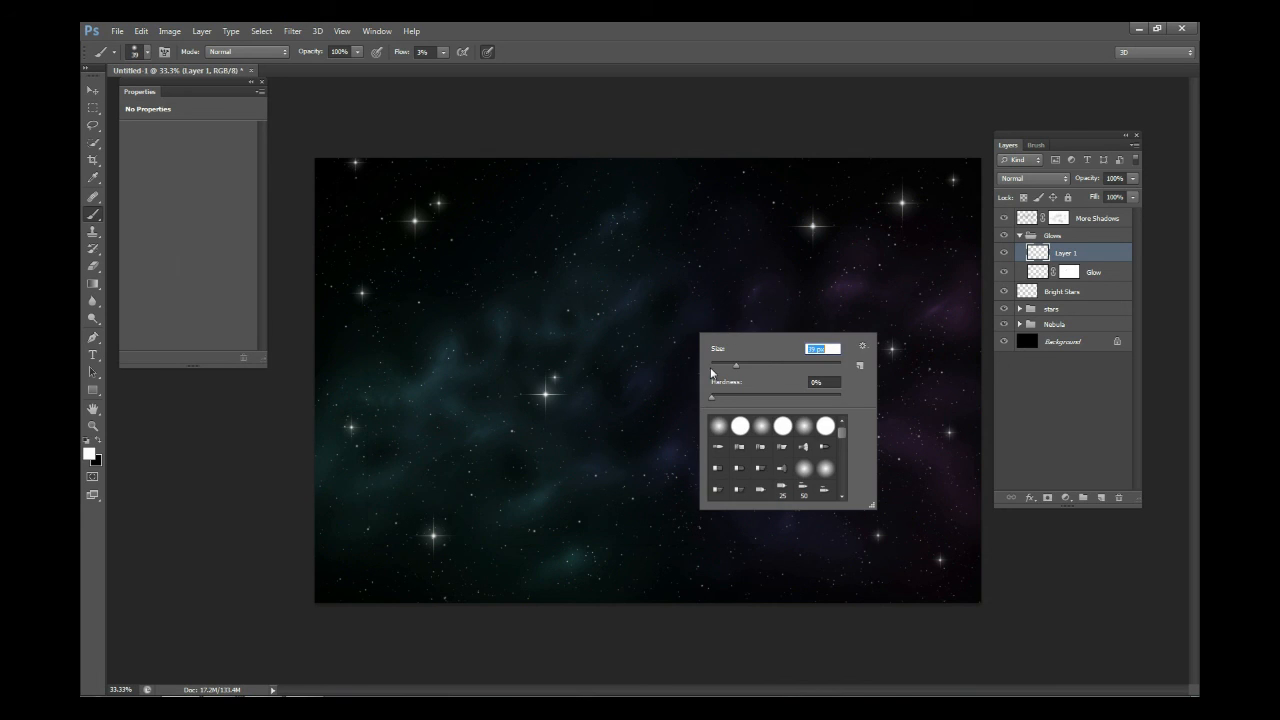
text(39)
key(Return)
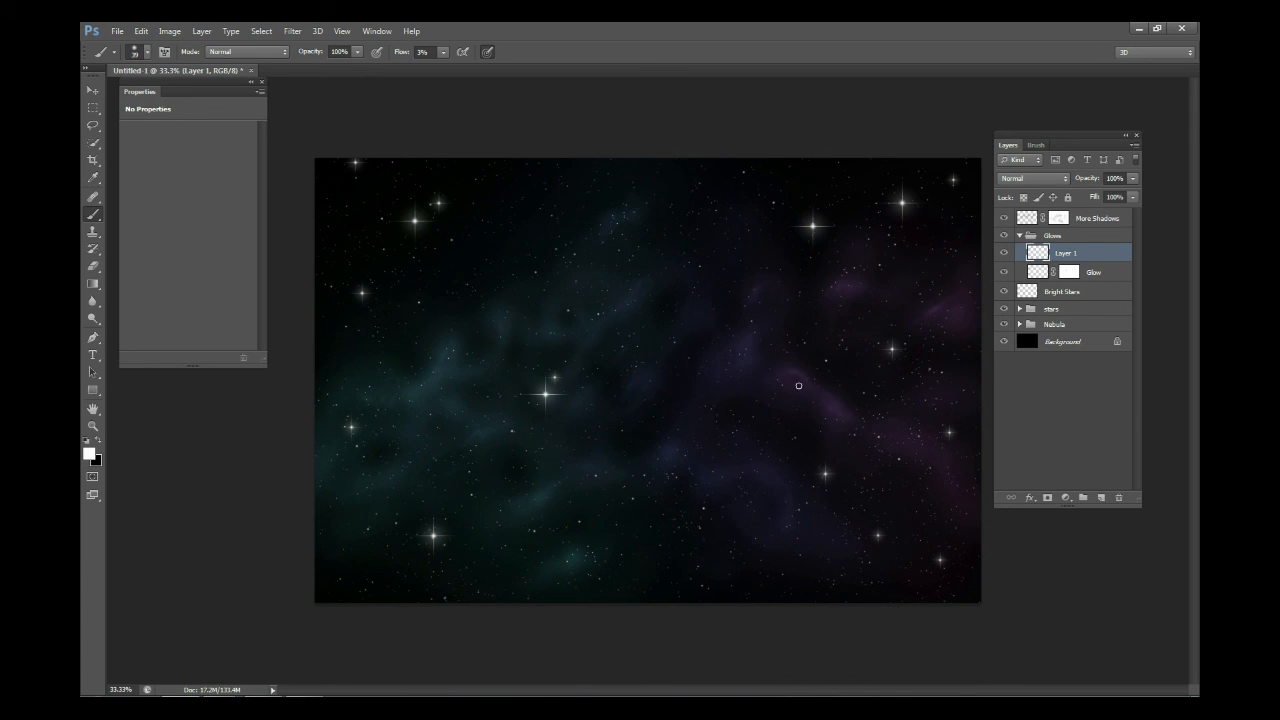
right_click(812, 390)
double_click(940, 398)
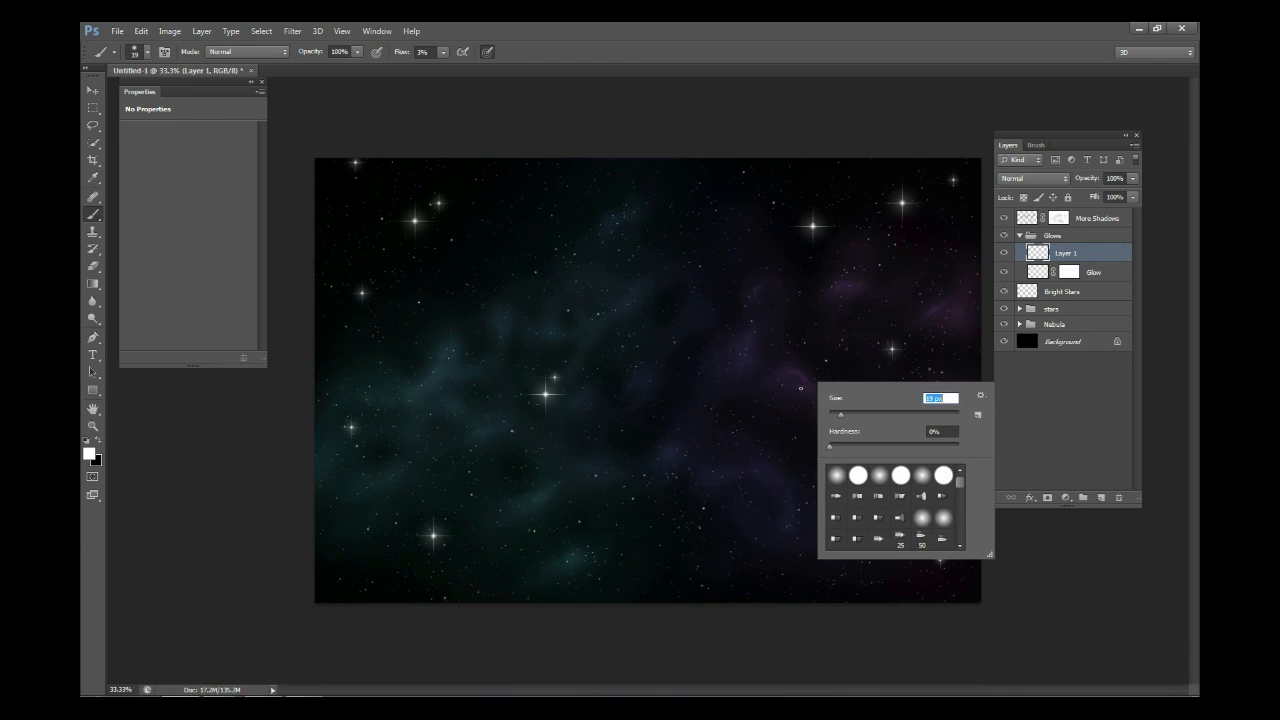
text(19)
key(Return)
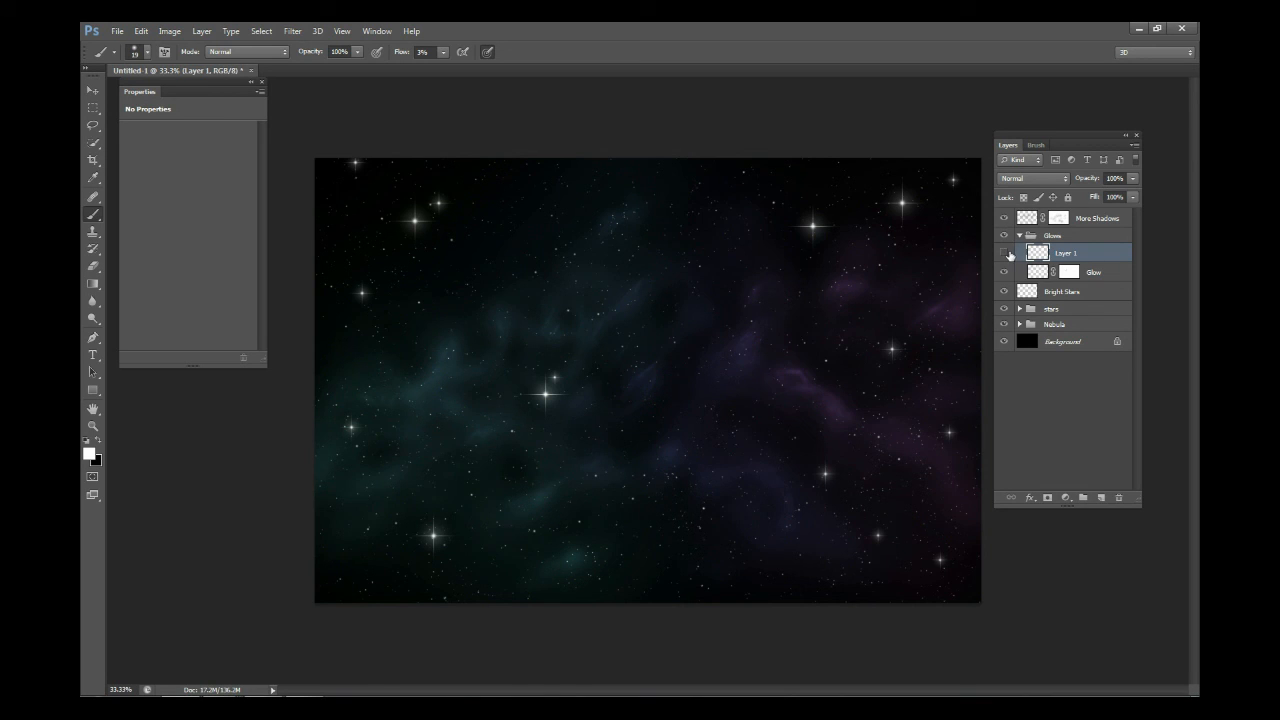
Reduce the new glow layer's opacity slightly and collapse the Glows group
click(1132, 178)
drag(1131, 193, 1113, 193)
click(1020, 236)
click(1020, 236)
Add a new layer above More Shadows and apply the layer mask of More Shadows
click(1085, 219)
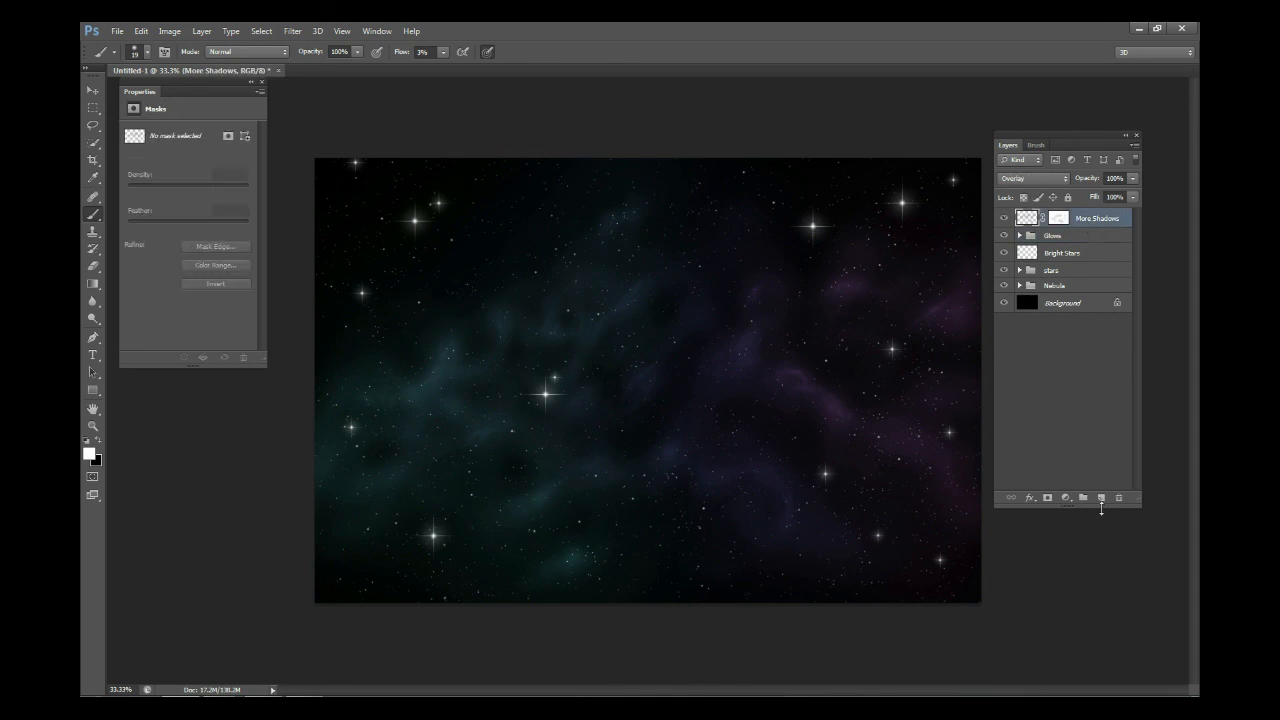
click(1101, 497)
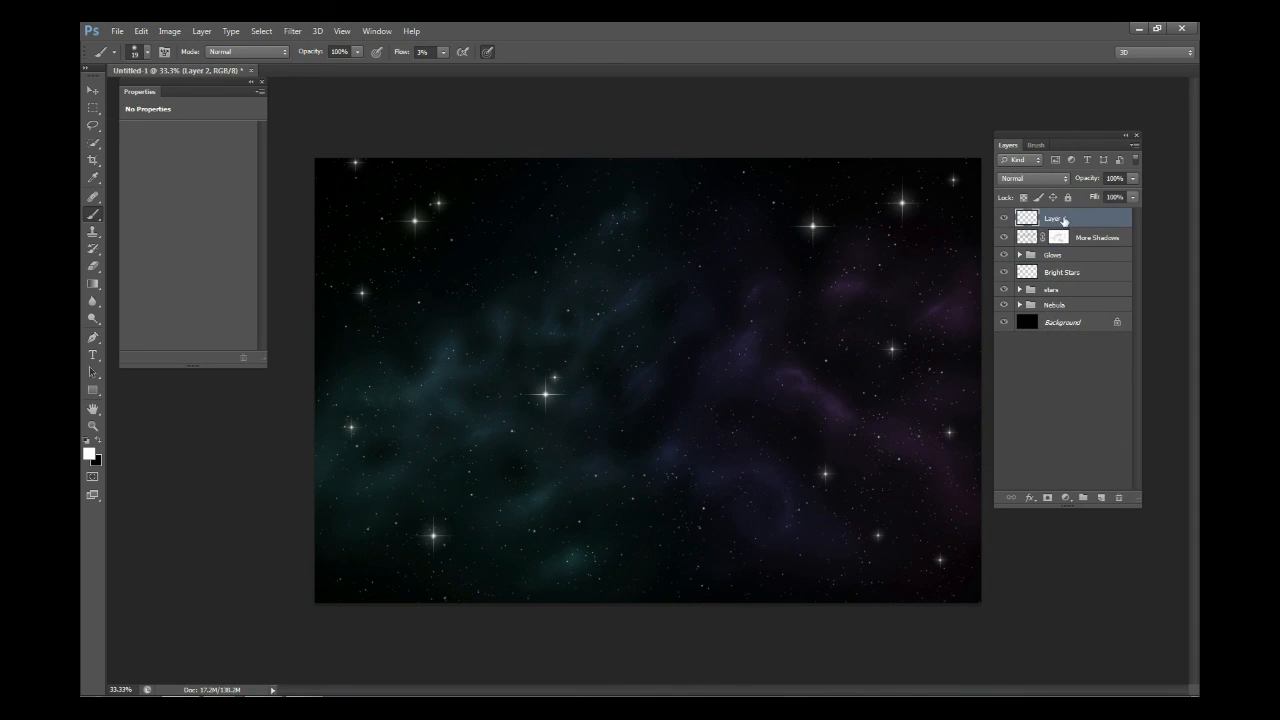
click(1060, 239)
right_click(1060, 239)
click(1080, 284)
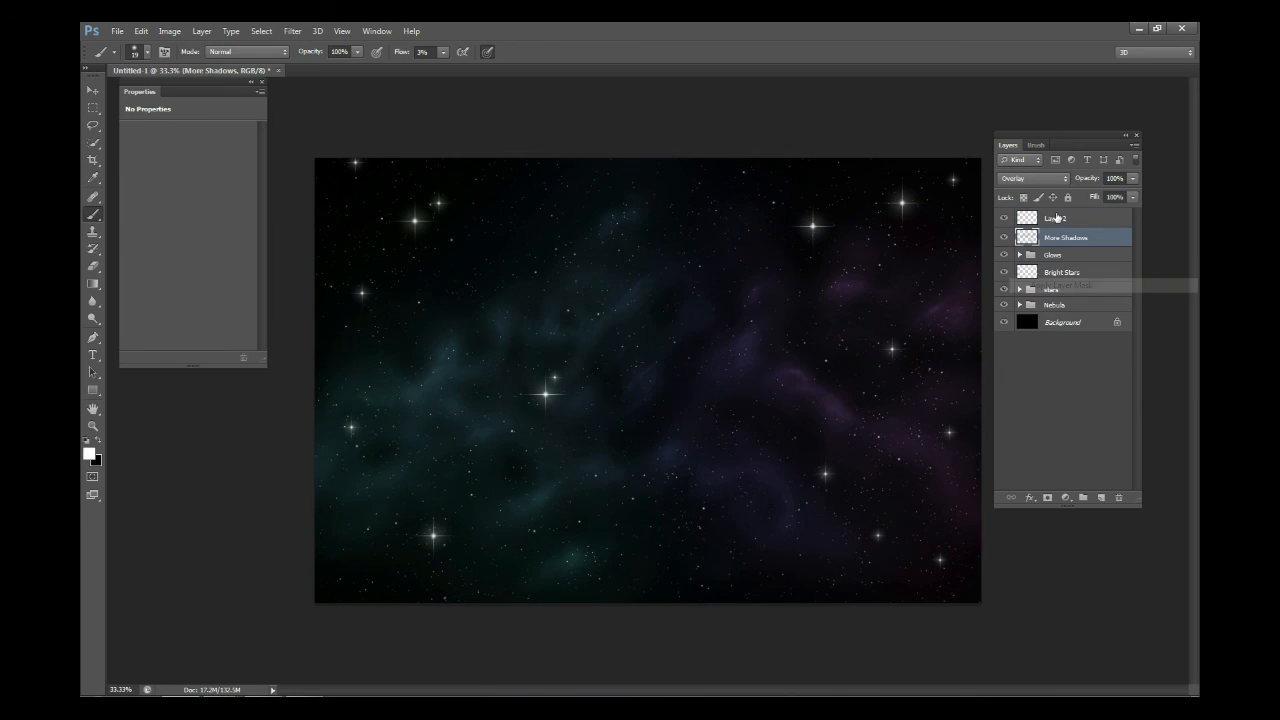
Rename the new top layer Star Glows and set its blend mode to Overlay
click(1053, 224)
double_click(1053, 220)
text(St)
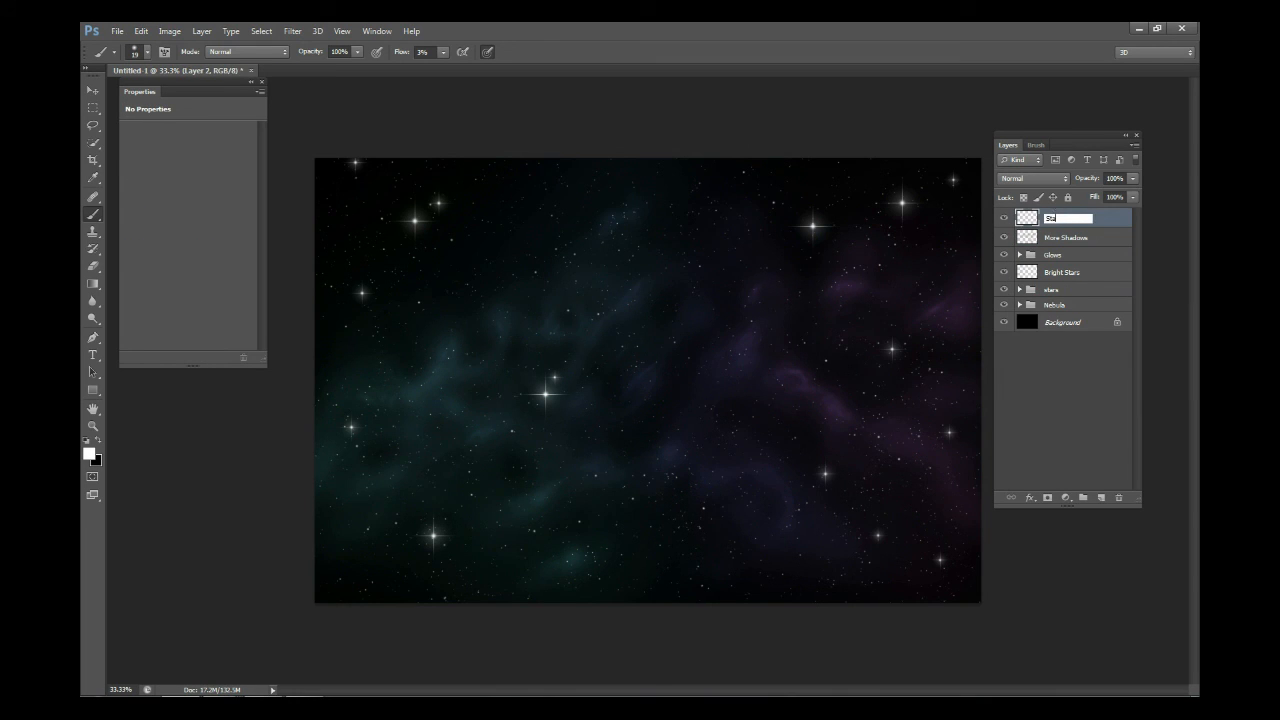
text(ar Glows)
key(Return)
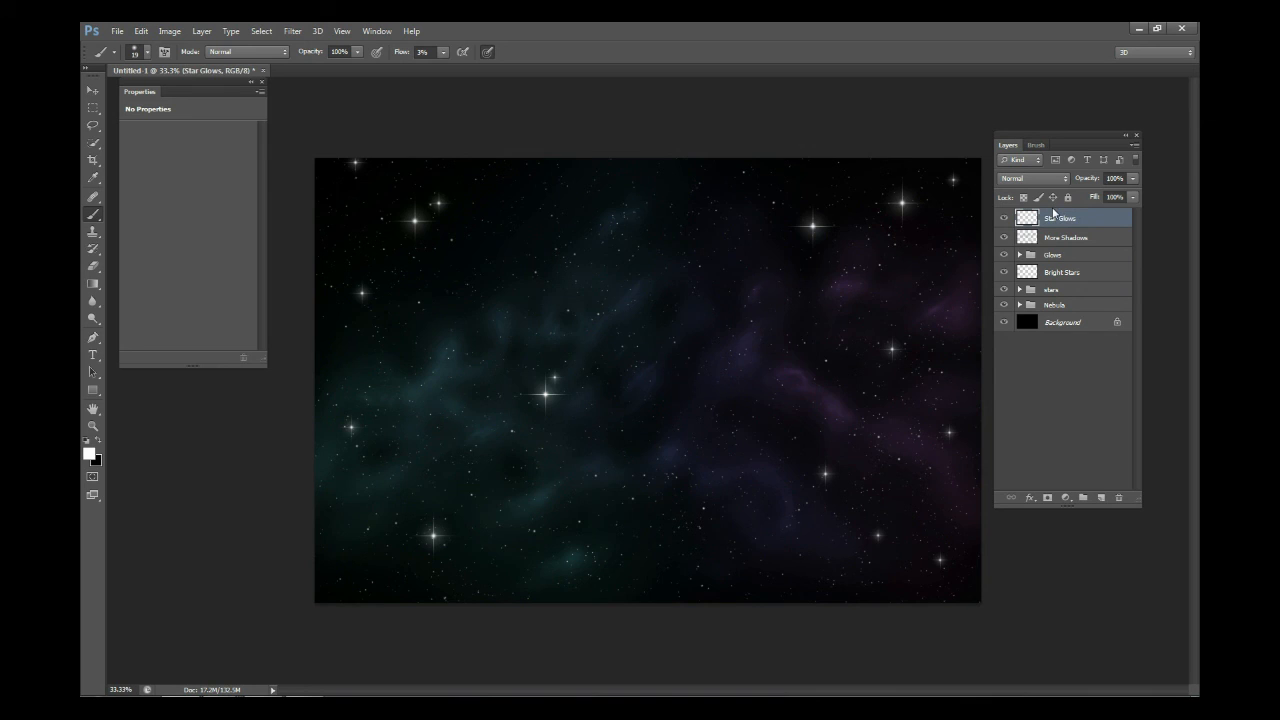
click(1040, 178)
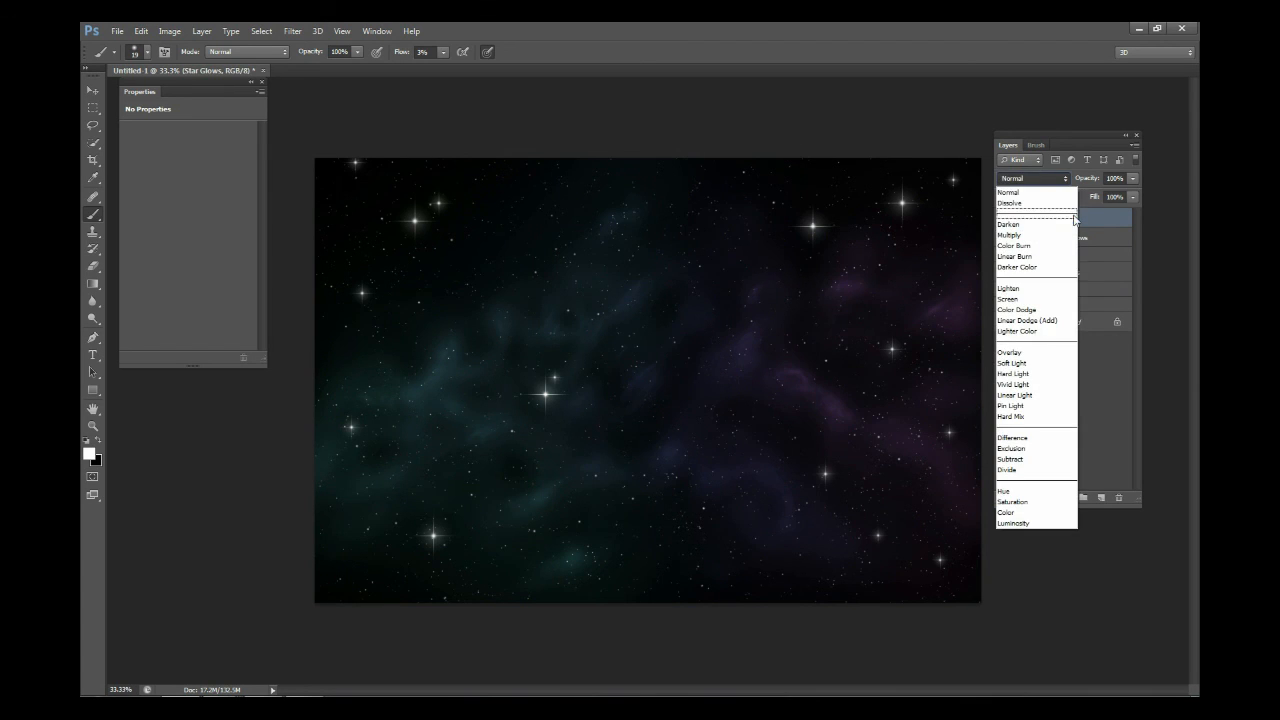
click(1046, 182)
click(1046, 182)
click(1003, 325)
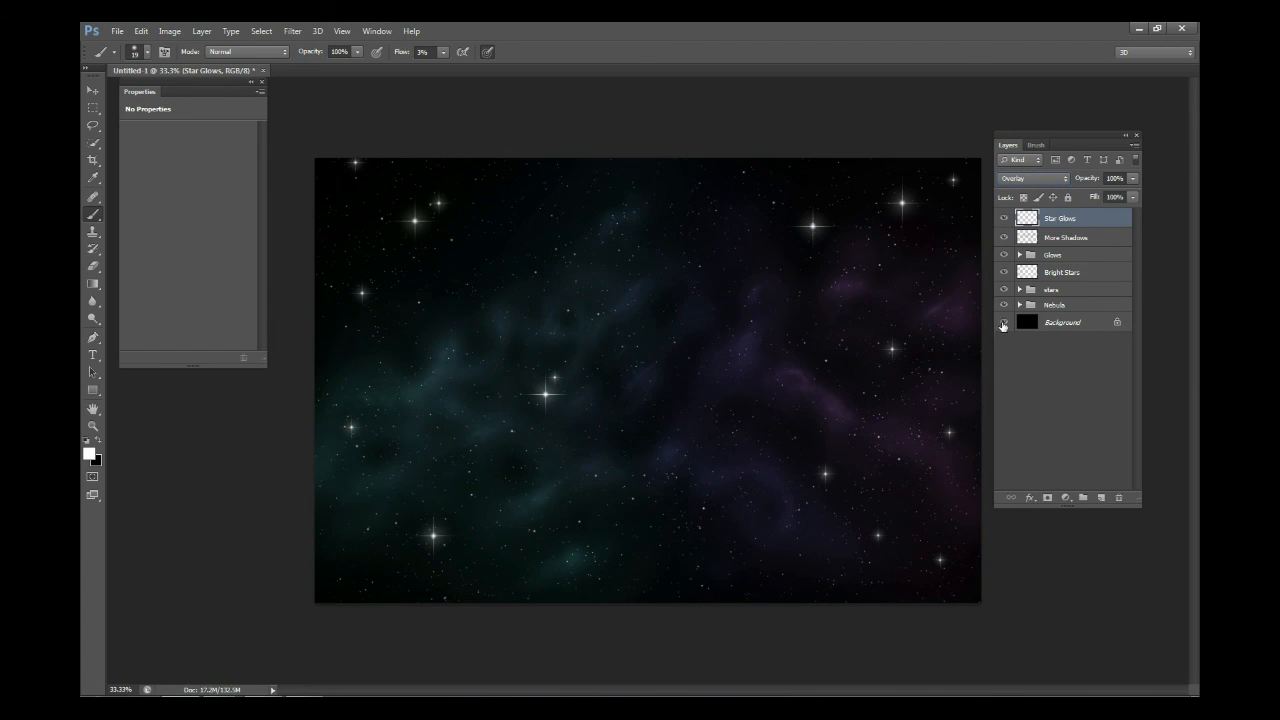
Set the soft brush to 189 px and its flow to 100%
right_click(663, 374)
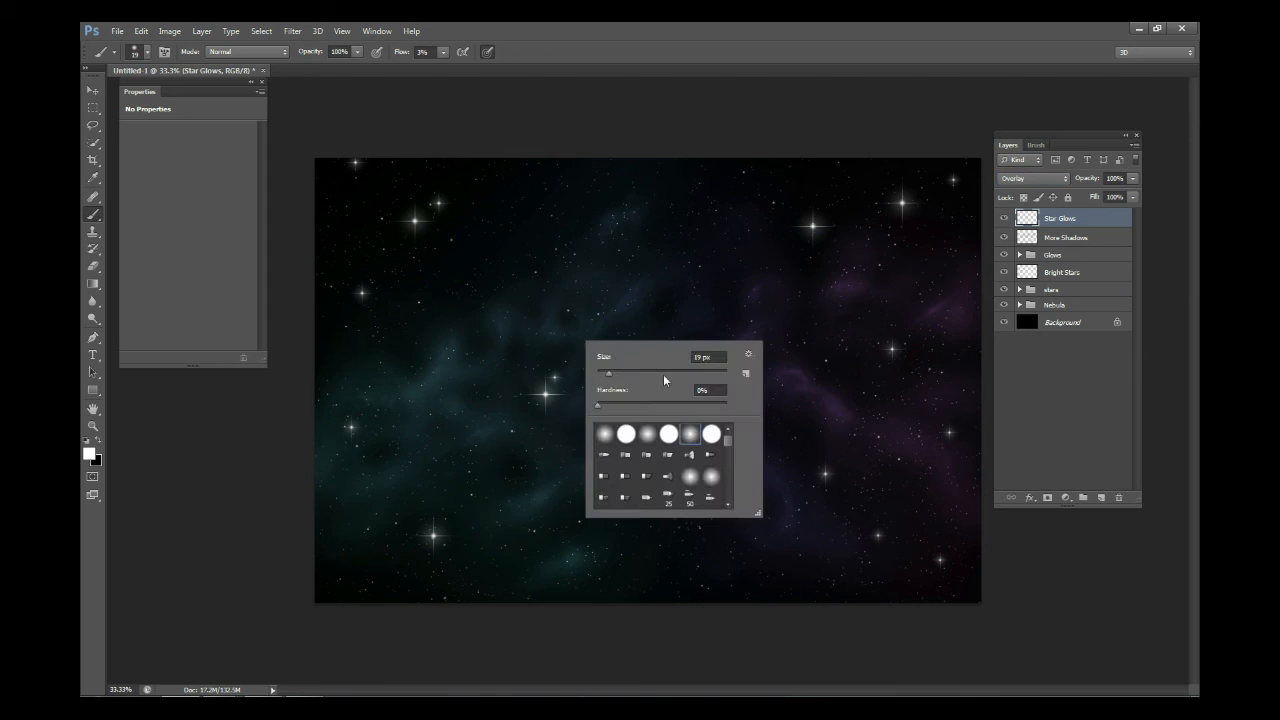
drag(702, 385, 688, 383)
click(443, 52)
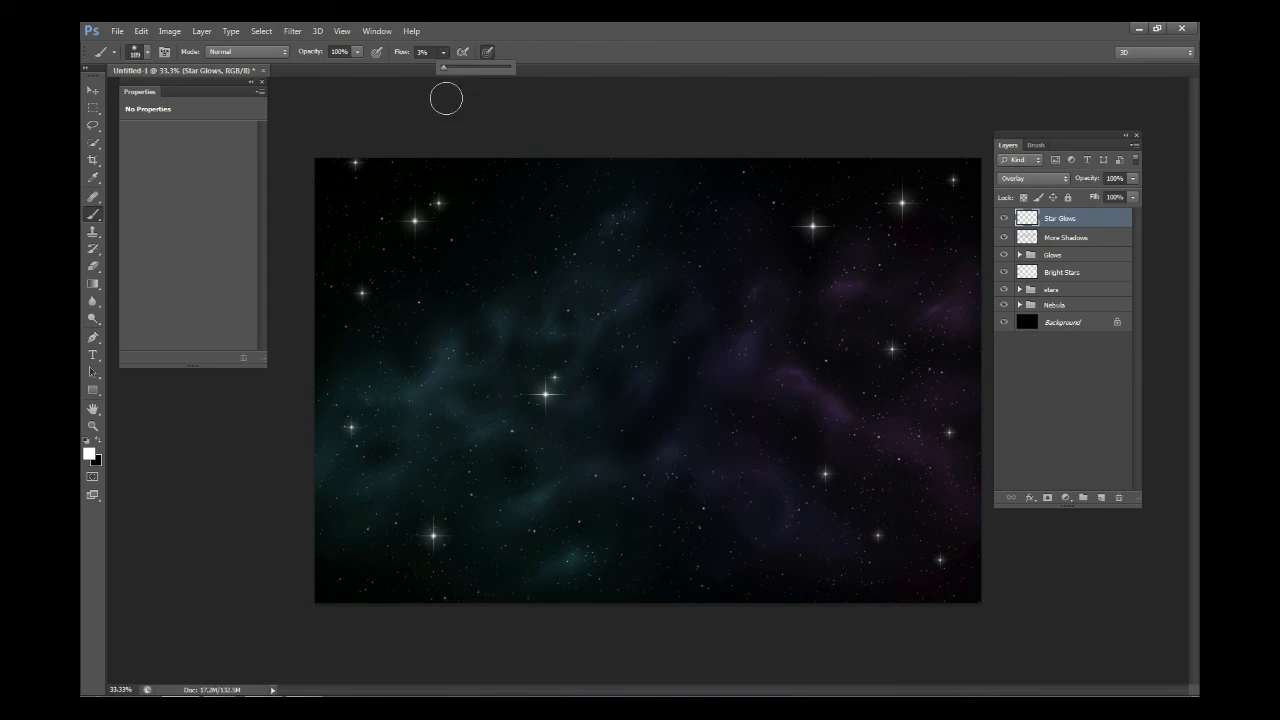
drag(447, 67, 512, 67)
click(88, 454)
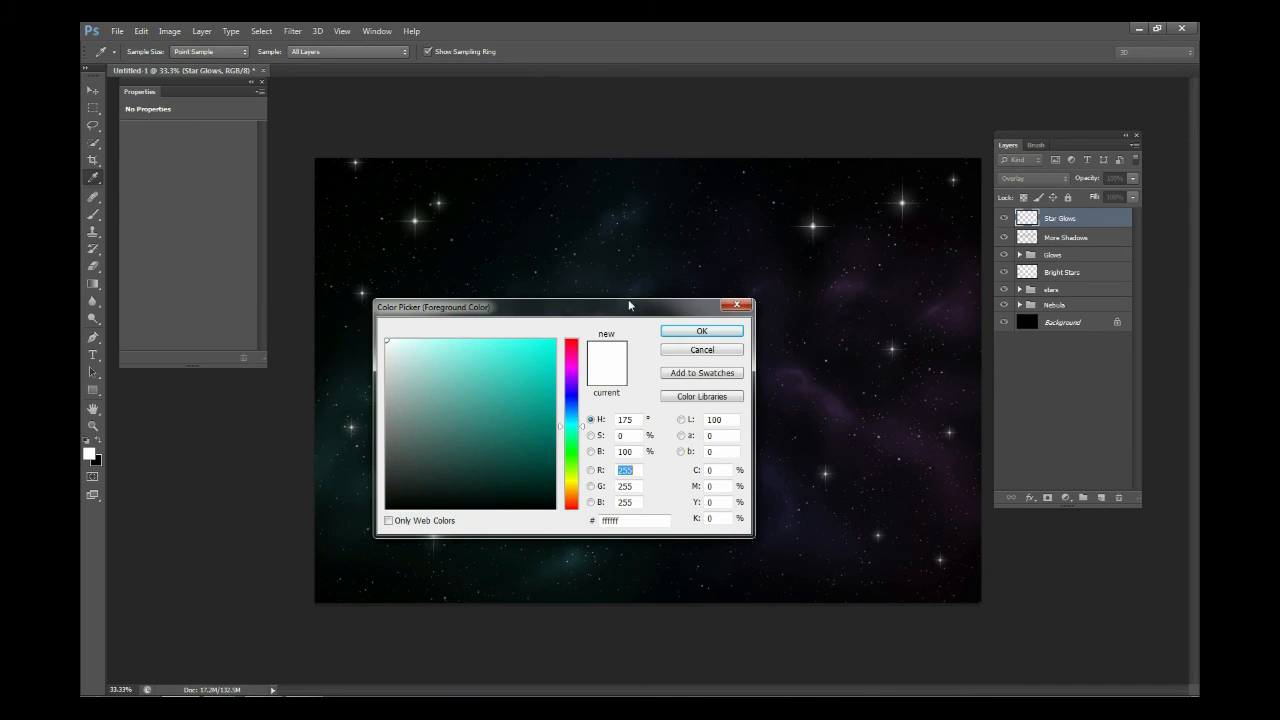
click(701, 351)
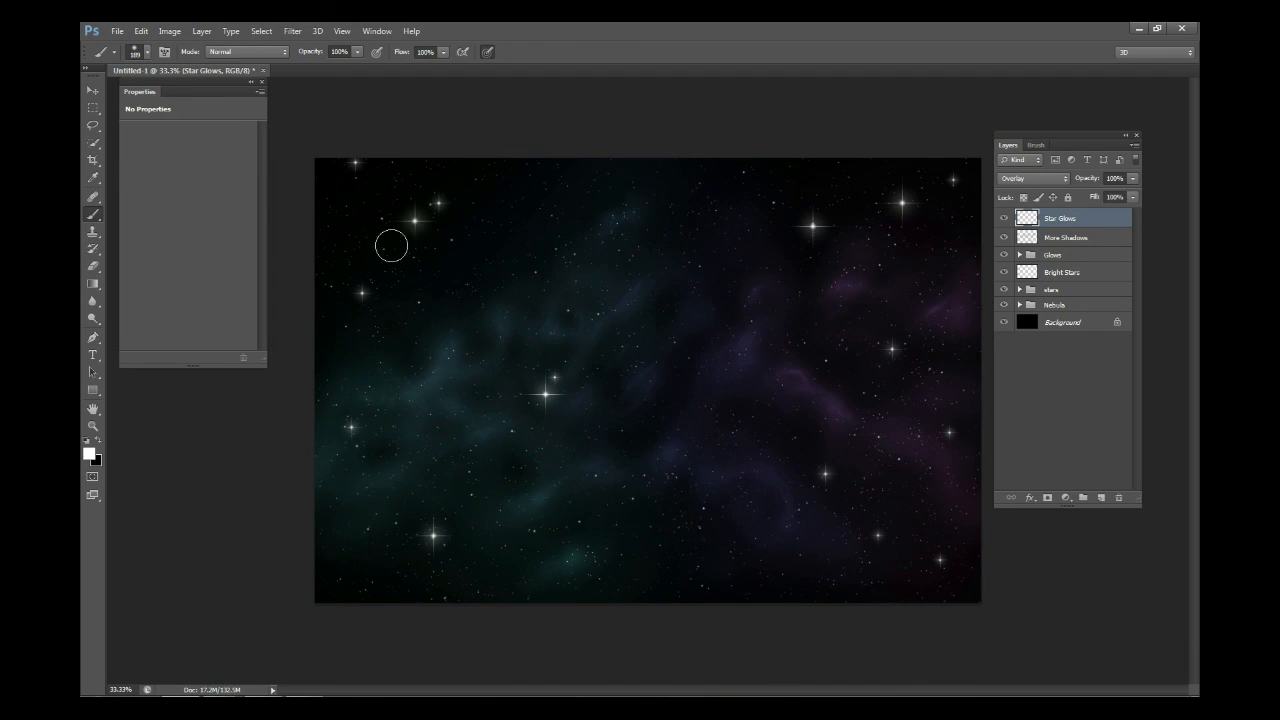
Choose a light teal foreground colour and tint the bright stars on the canvas's left side with single dabs
click(91, 452)
drag(480, 420, 469, 375)
click(700, 331)
click(415, 219)
click(438, 203)
click(354, 160)
click(351, 428)
click(432, 535)
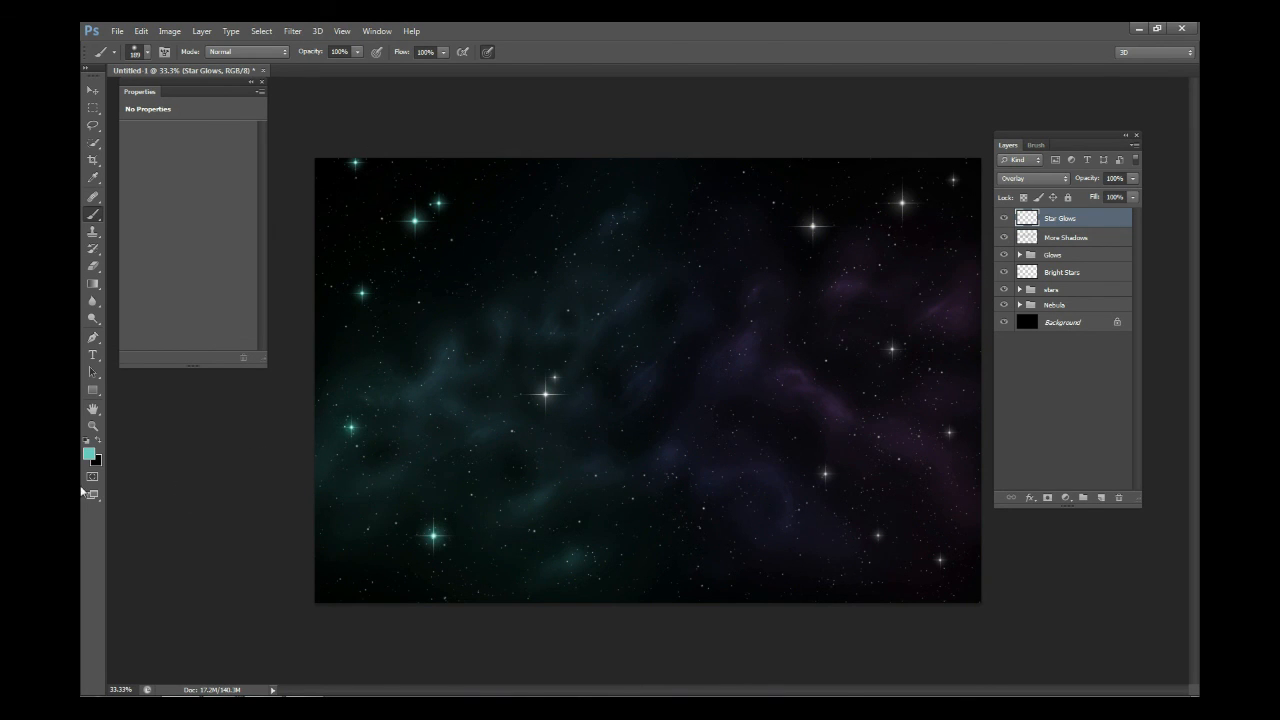
Change the foreground colour to blue (#66a5c9) and tint the two central stars, using a 147 px brush for the smaller one
click(88, 453)
drag(578, 426, 578, 413)
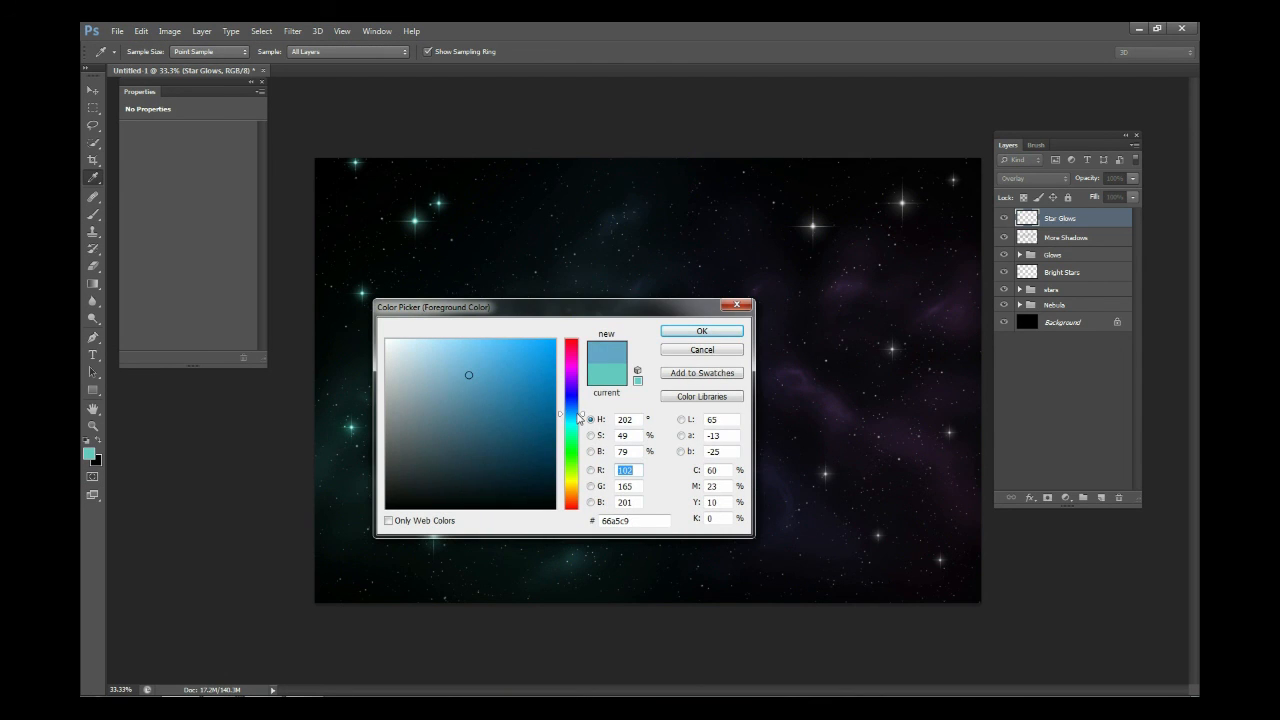
click(673, 327)
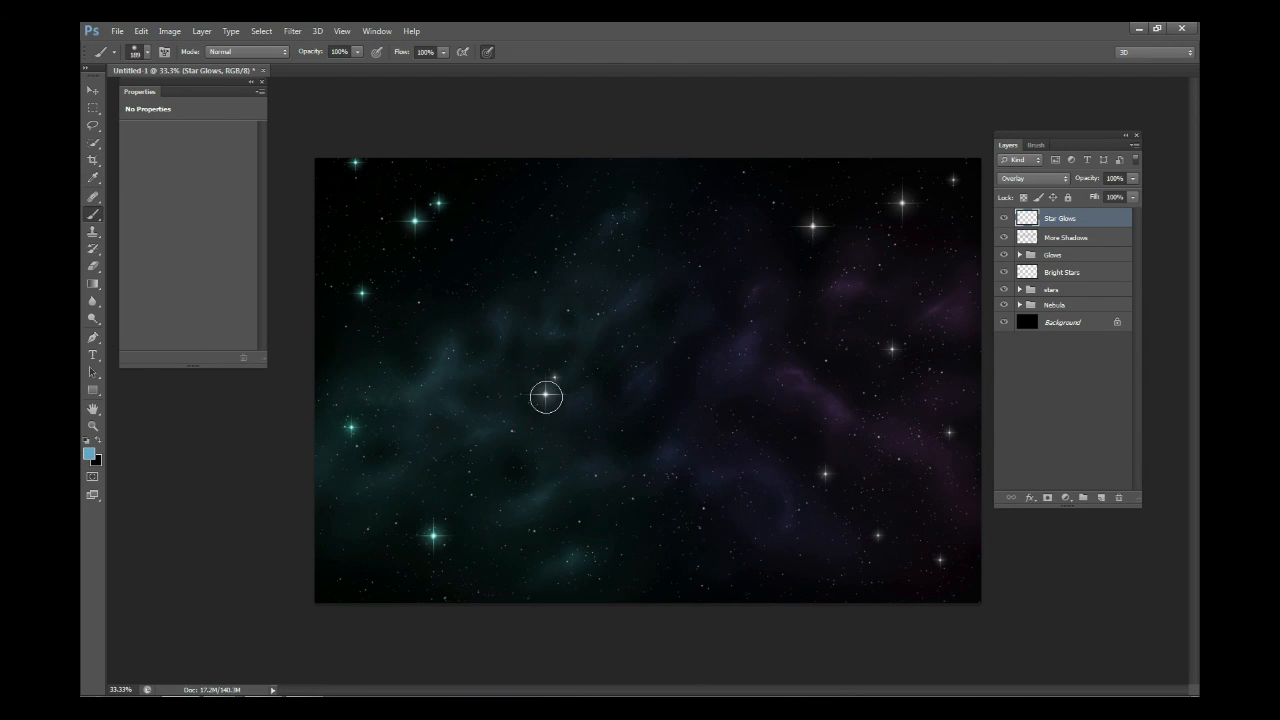
right_click(578, 376)
drag(677, 402, 669, 402)
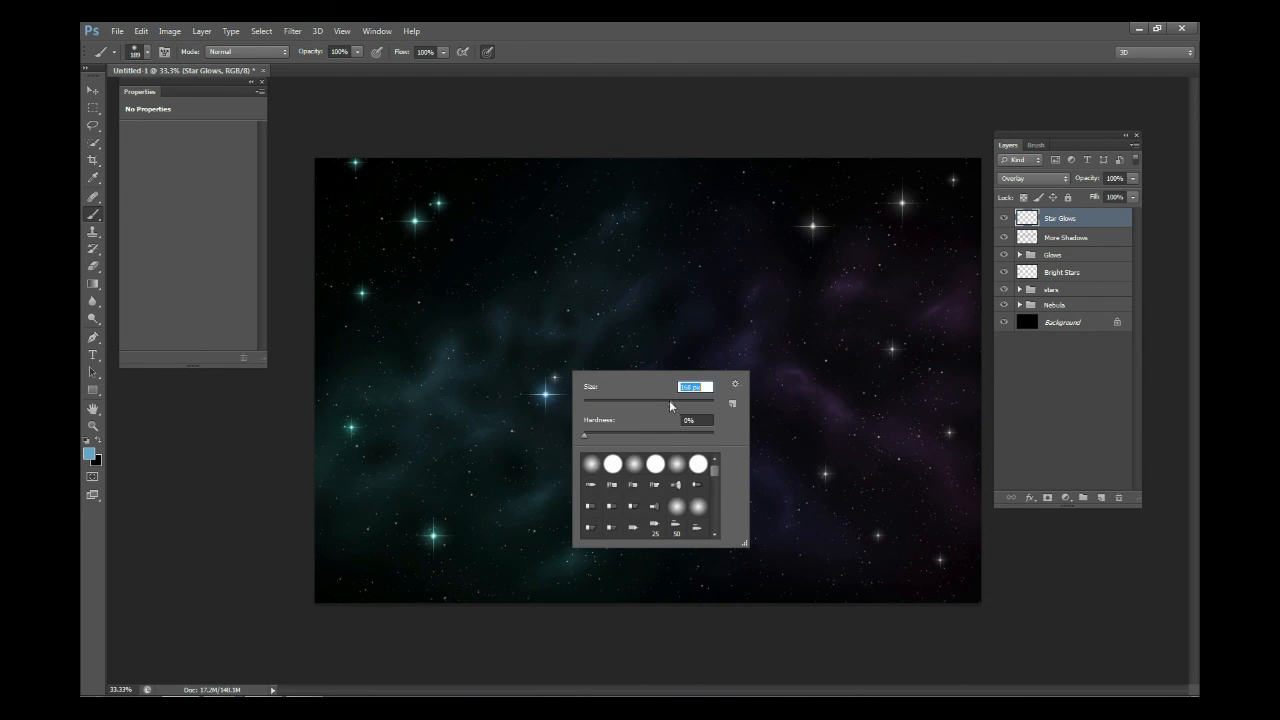
click(555, 377)
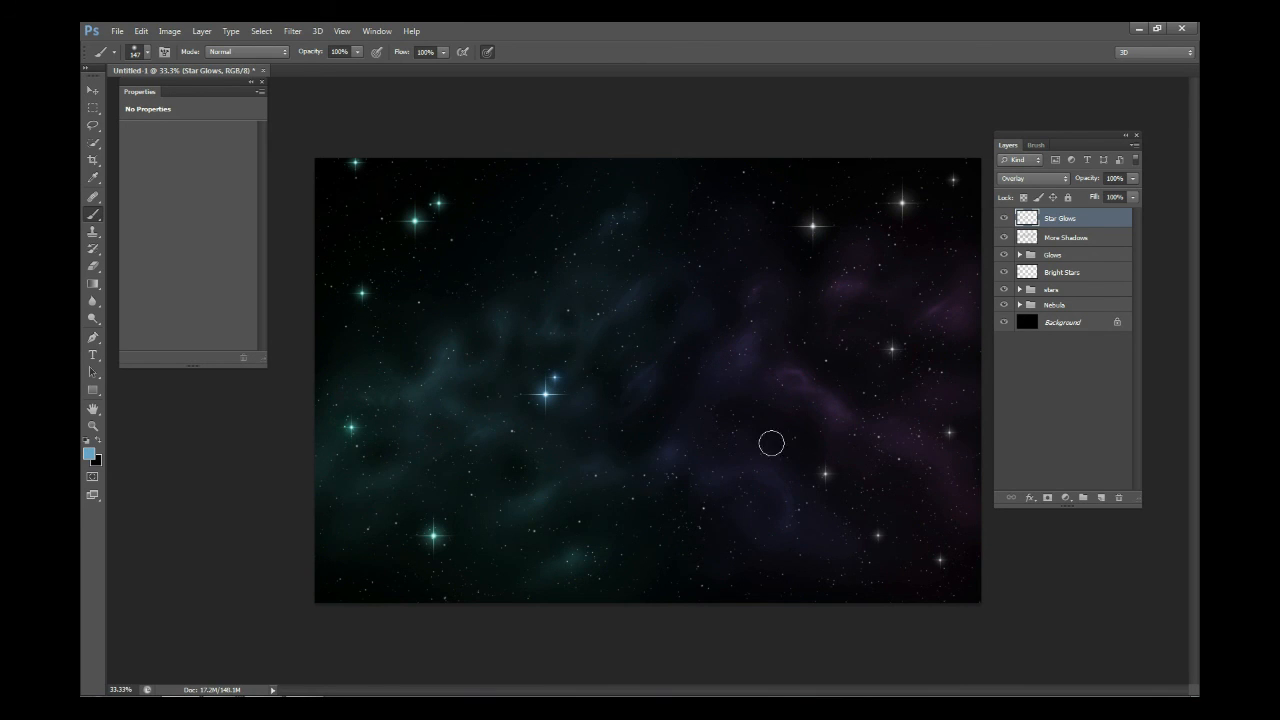
Change the foreground colour to purple (#9566c9) and tint the two large upper-right stars and two lower-right stars
click(89, 454)
drag(585, 431, 565, 385)
click(698, 331)
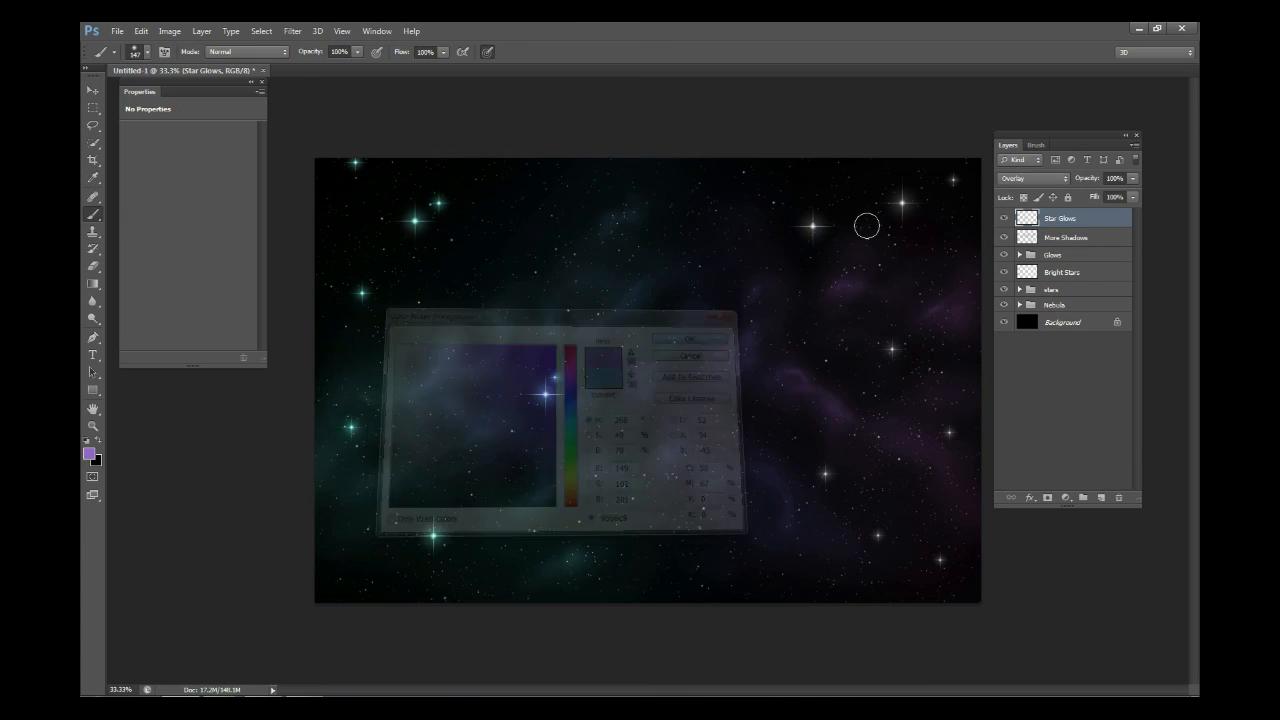
click(811, 227)
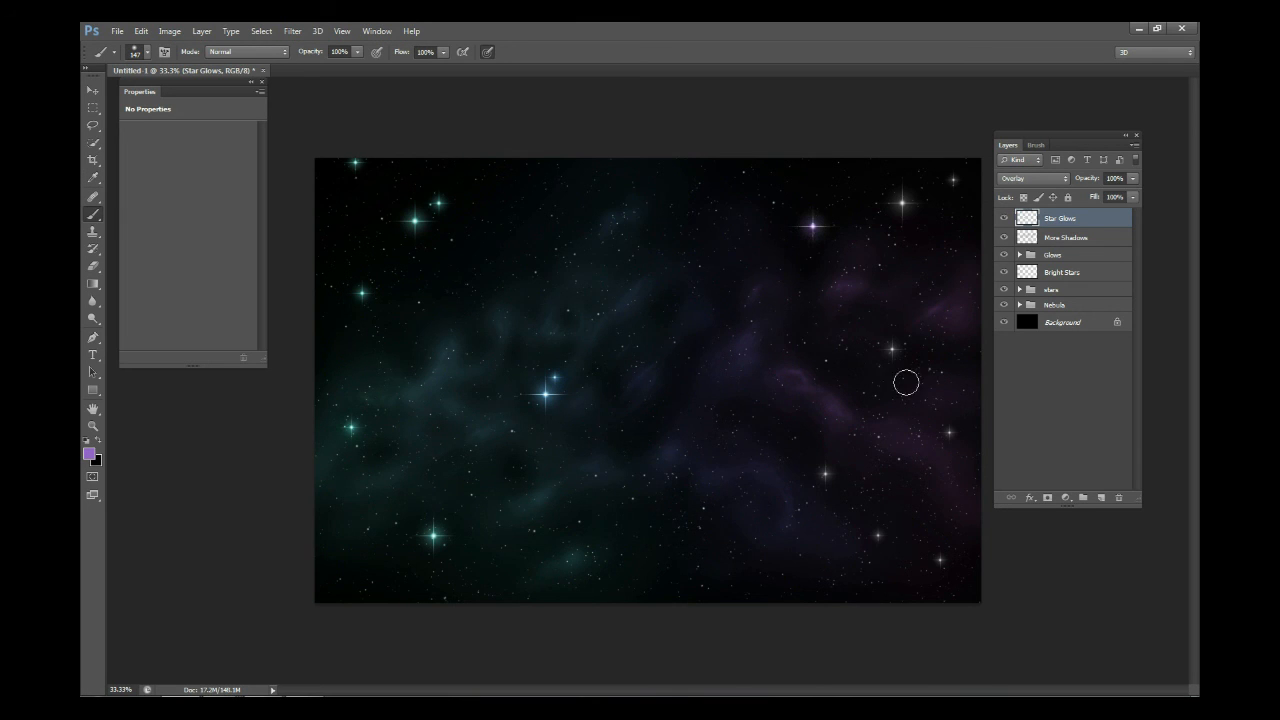
click(826, 474)
click(877, 535)
click(902, 205)
Change the foreground colour to pink and tint the remaining white stars near the canvas's right edge
click(92, 454)
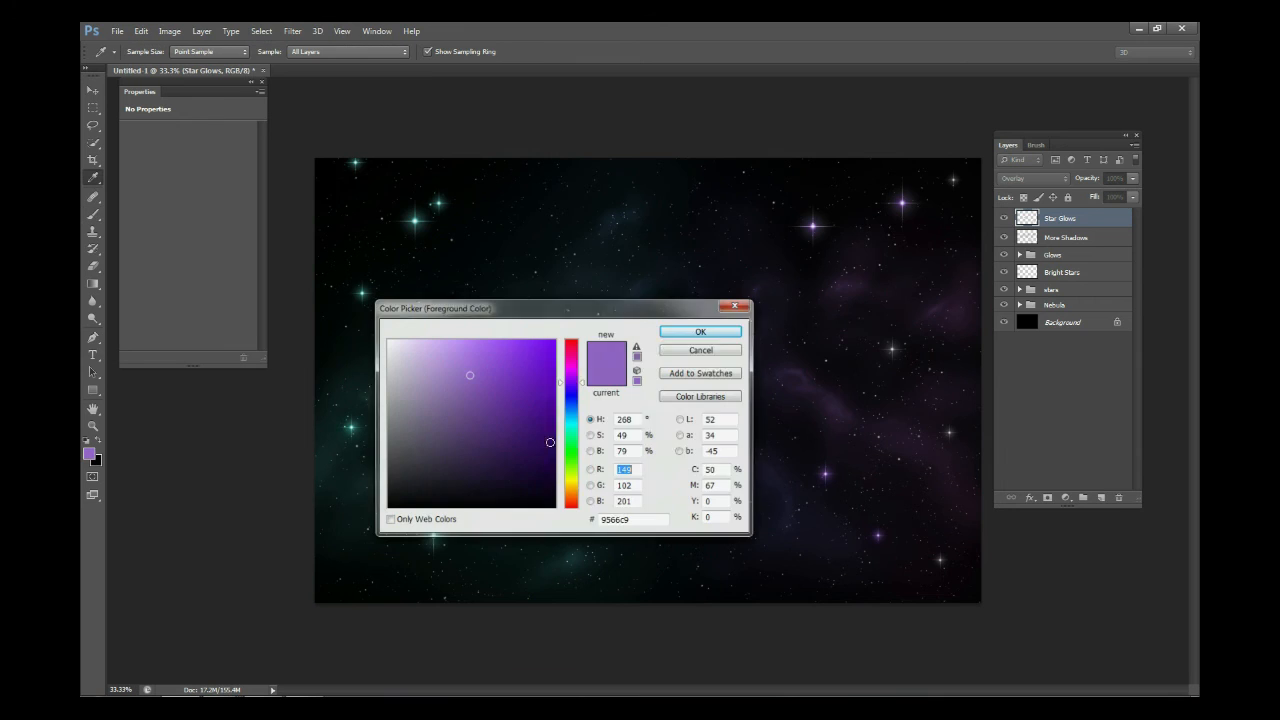
drag(572, 384, 572, 362)
click(702, 332)
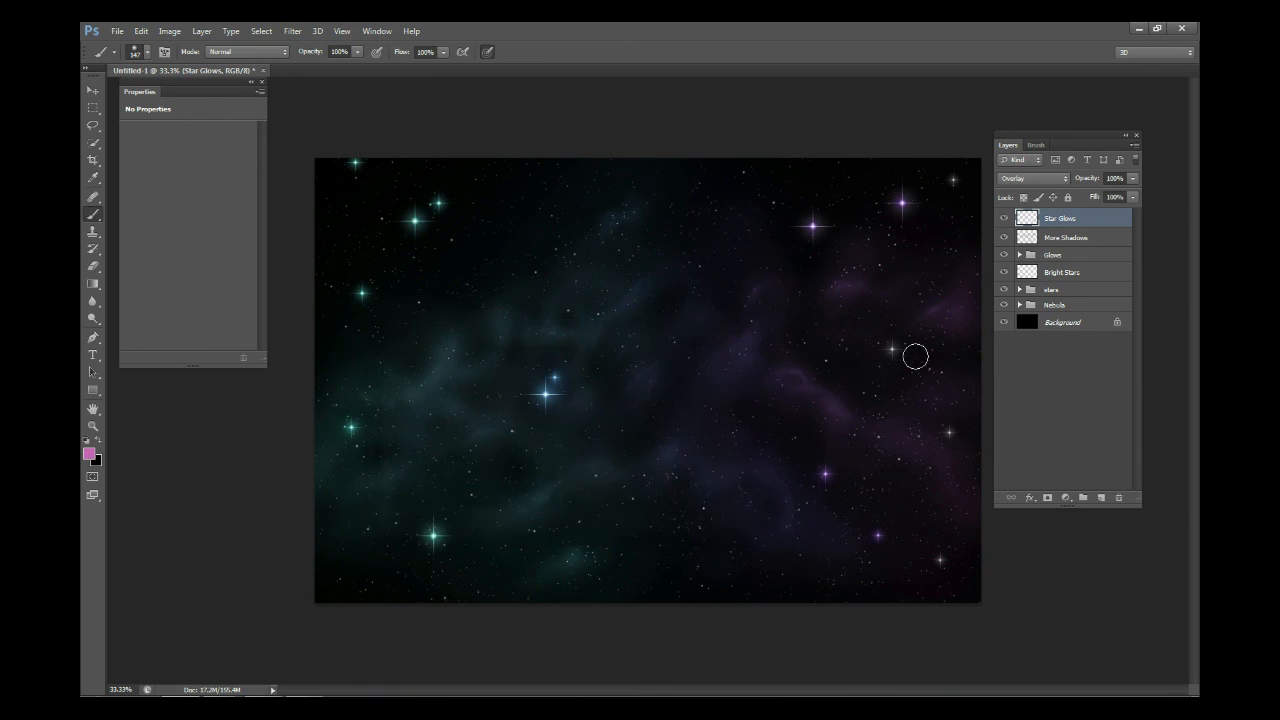
click(892, 348)
click(947, 433)
click(952, 182)
Set the Star Glows layer's opacity to 50%
click(1133, 180)
click(1110, 177)
text(50)
key(Return)
Add a new layer above Star Glows and name it Bright Glows
click(1100, 498)
double_click(1055, 218)
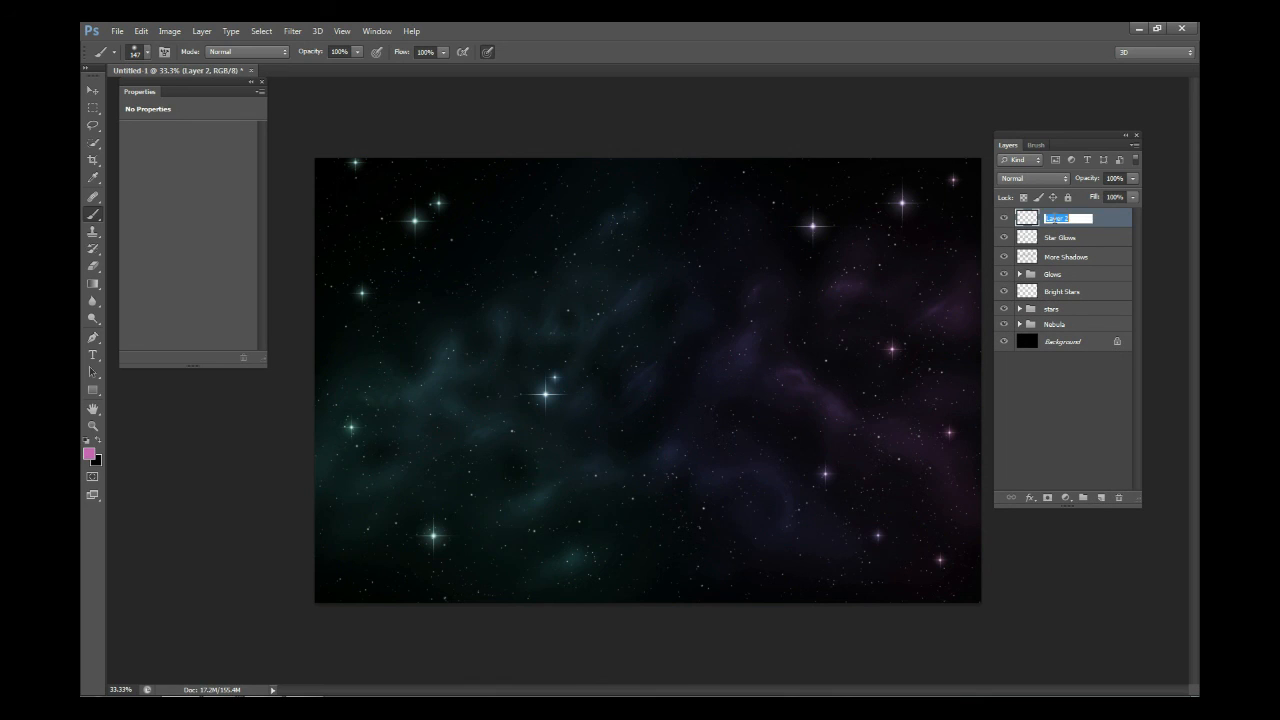
text(Bl)
text(ight Glows)
key(Return)
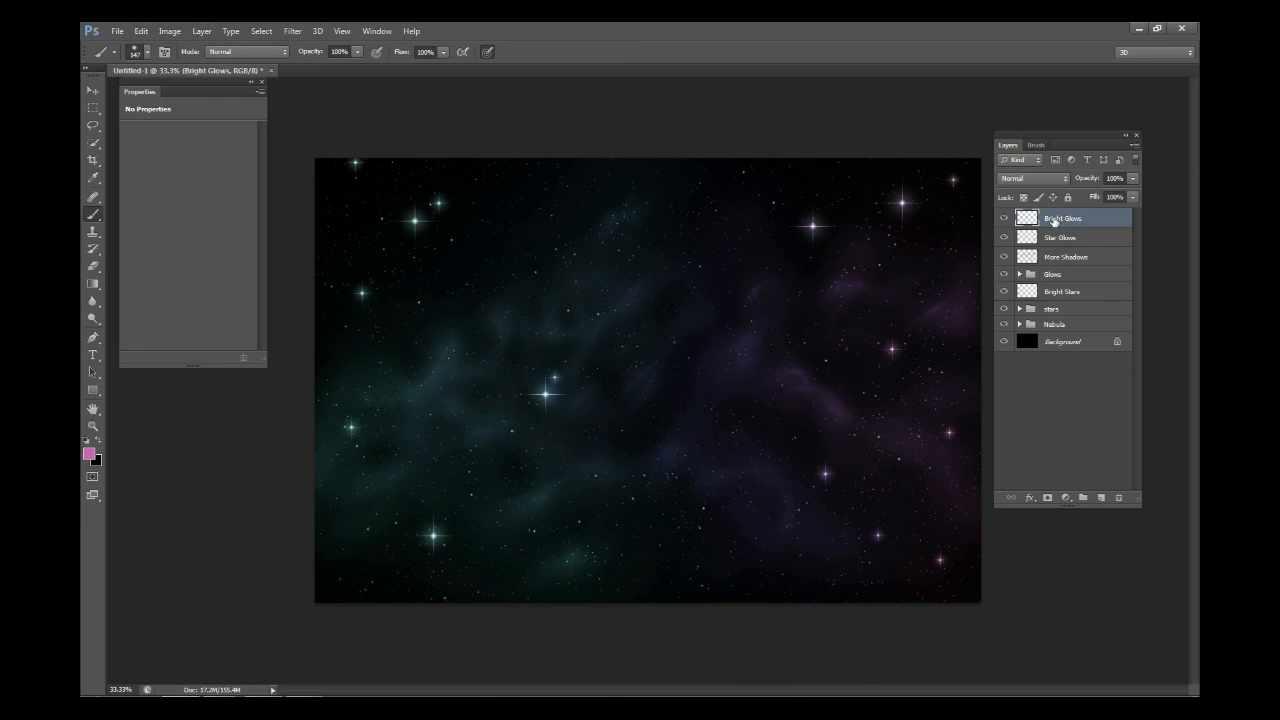
Place the Bright Glows layer in a new group named Bright Glows and set the group's blend mode to Color Dodge
click(1083, 497)
drag(1051, 238, 1055, 216)
double_click(1056, 216)
text(Bright Glows)
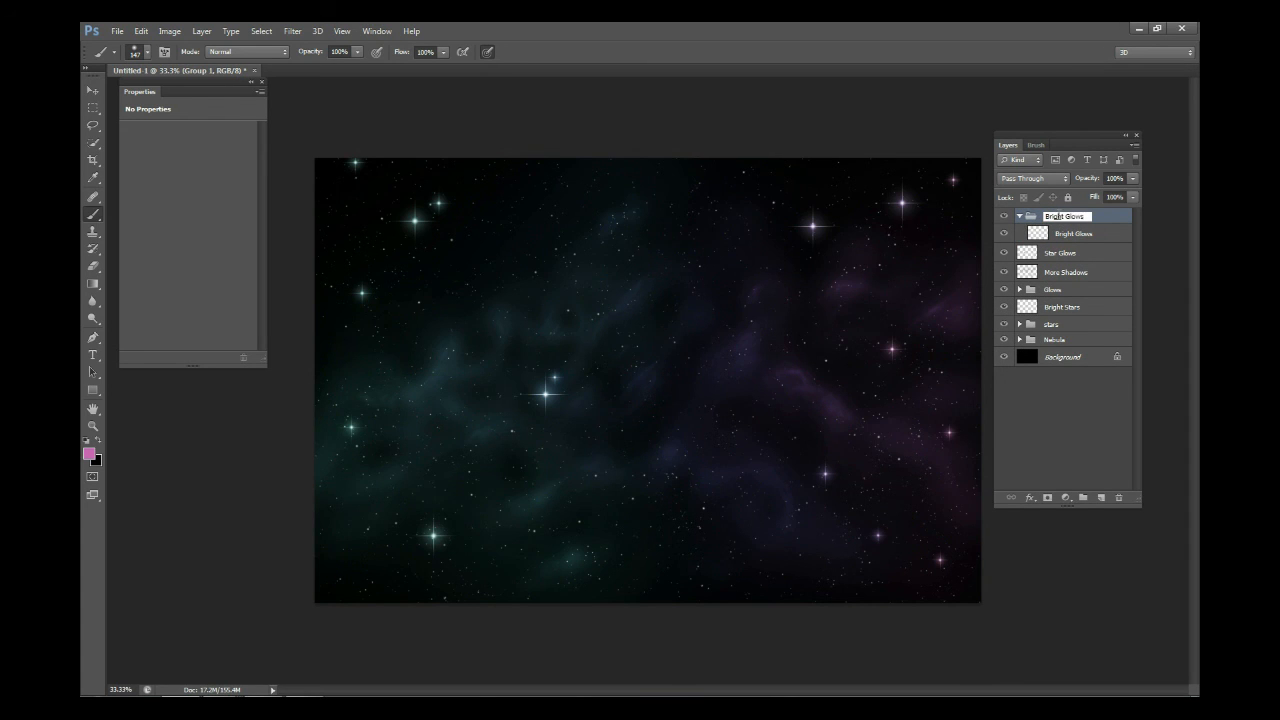
key(Return)
click(1034, 180)
click(1040, 334)
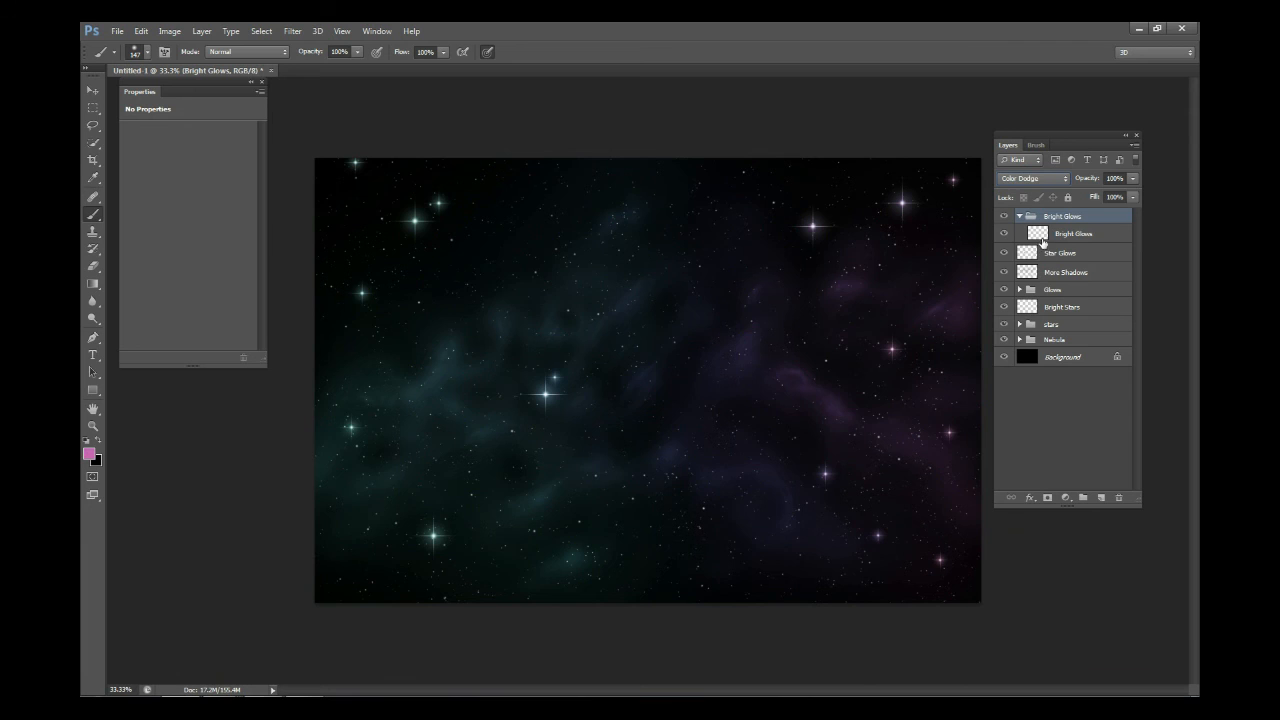
Target the Bright Glows layer with a white foreground colour and a soft 226 px brush
click(1042, 238)
click(91, 456)
click(388, 341)
click(718, 330)
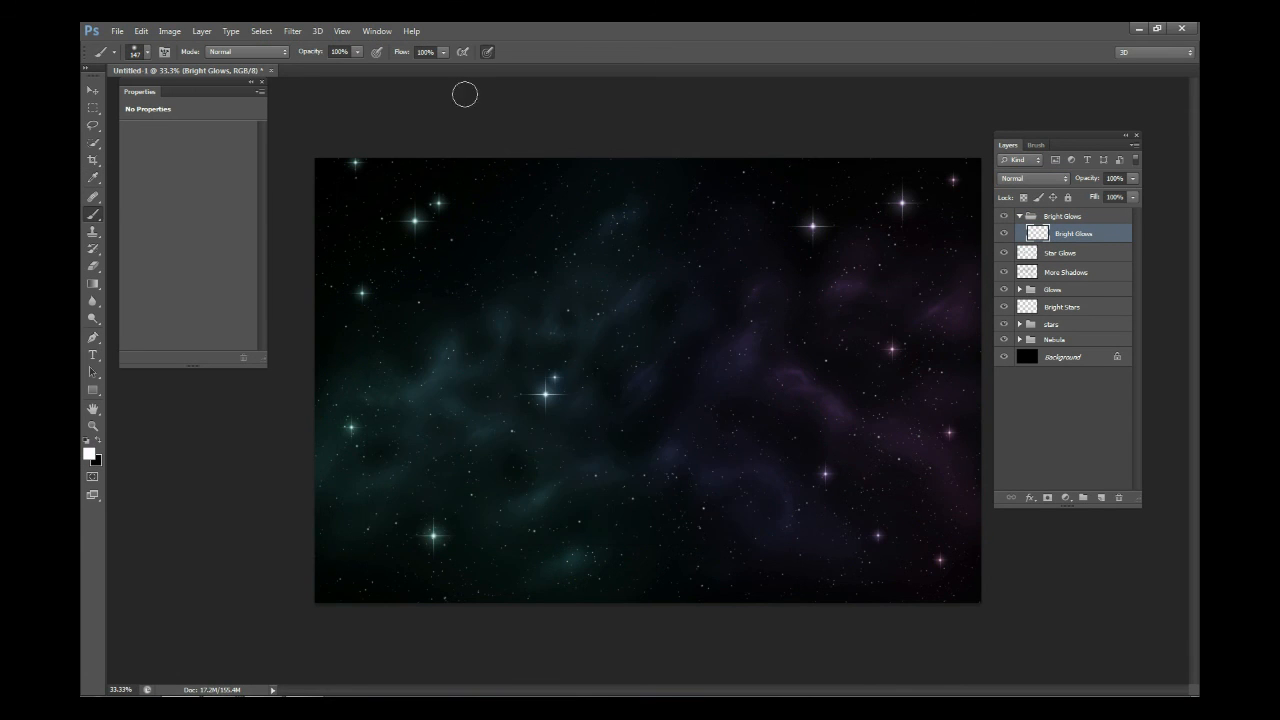
right_click(696, 301)
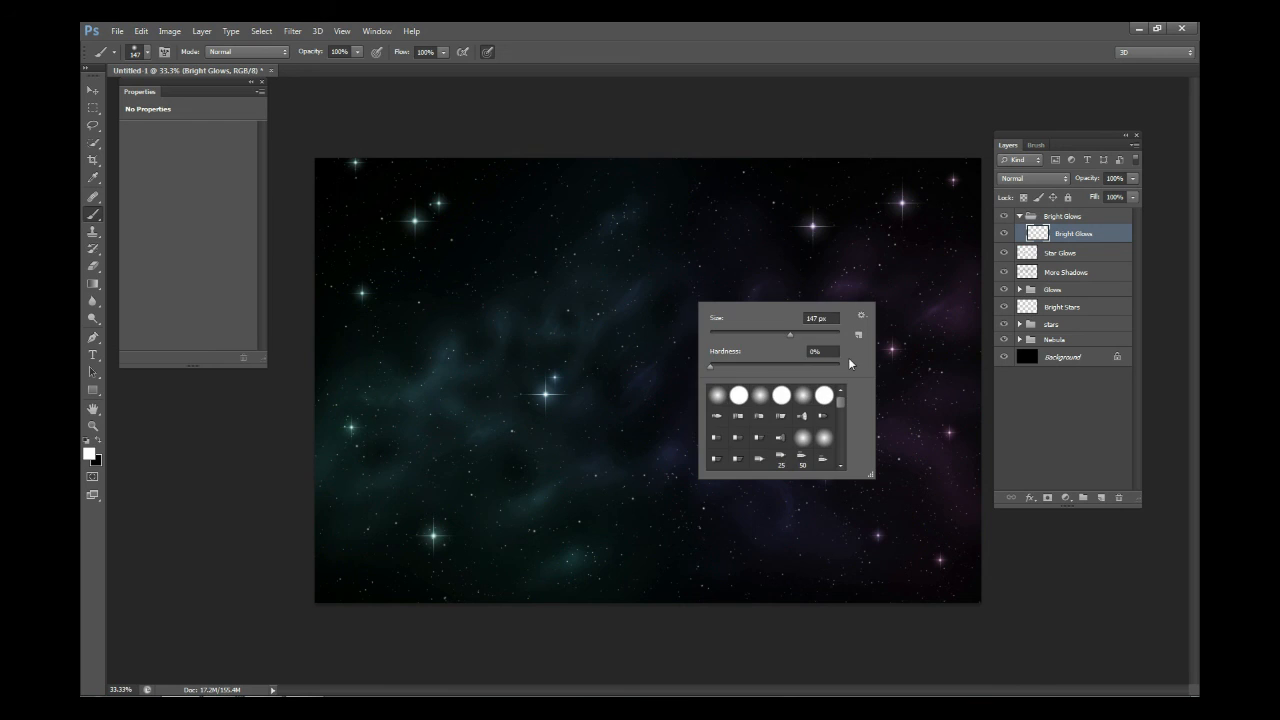
click(545, 393)
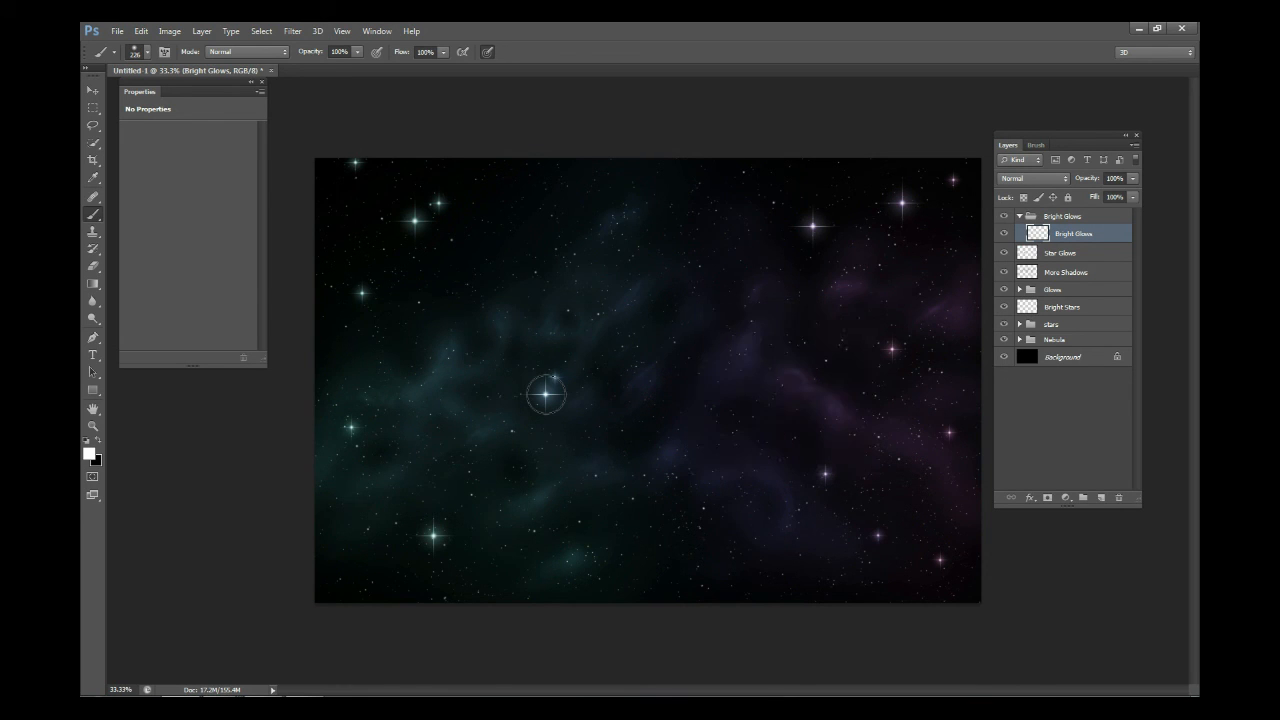
Try white dabs at 100% flow over the central star and the upper-right stars
click(545, 393)
key(ctrl+z)
click(712, 345)
key(ctrl+z)
click(814, 225)
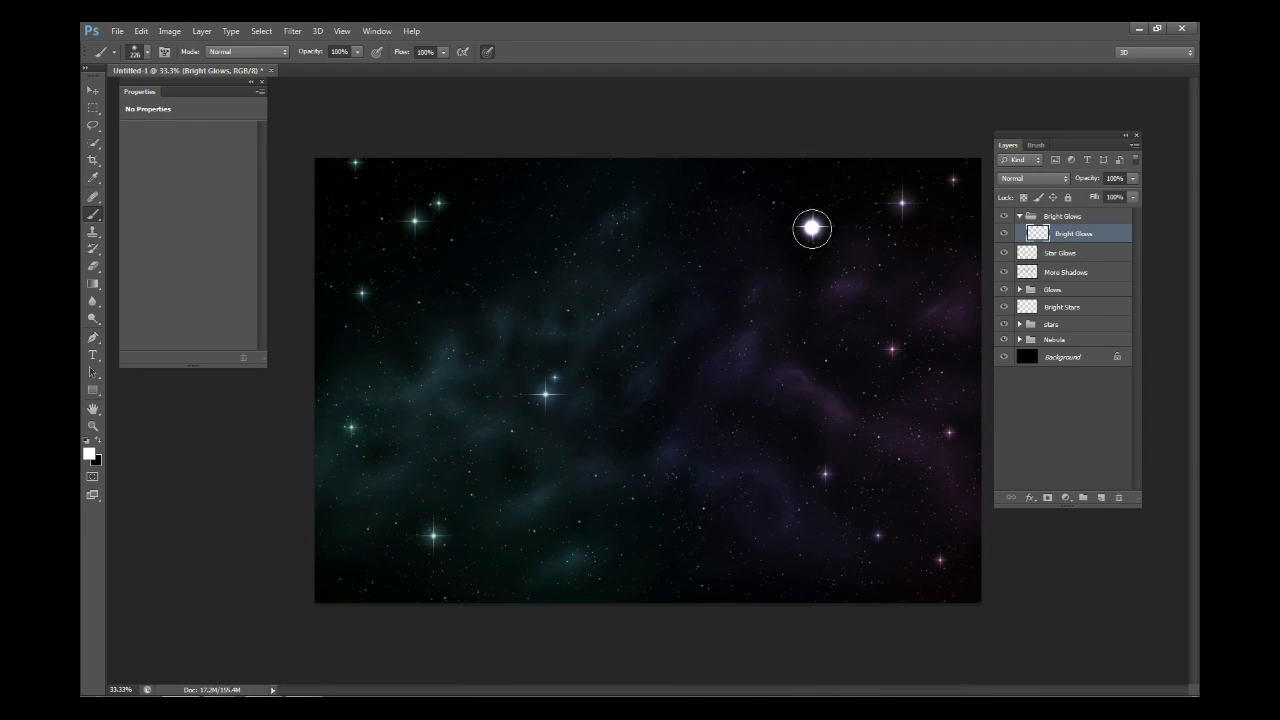
key(ctrl+z)
click(901, 202)
key(ctrl+z)
click(953, 182)
key(ctrl+z)
Set the brush flow to 3% and brighten the upper-left edge star and the two central stars
click(443, 52)
drag(443, 52, 382, 66)
text(3)
key(Return)
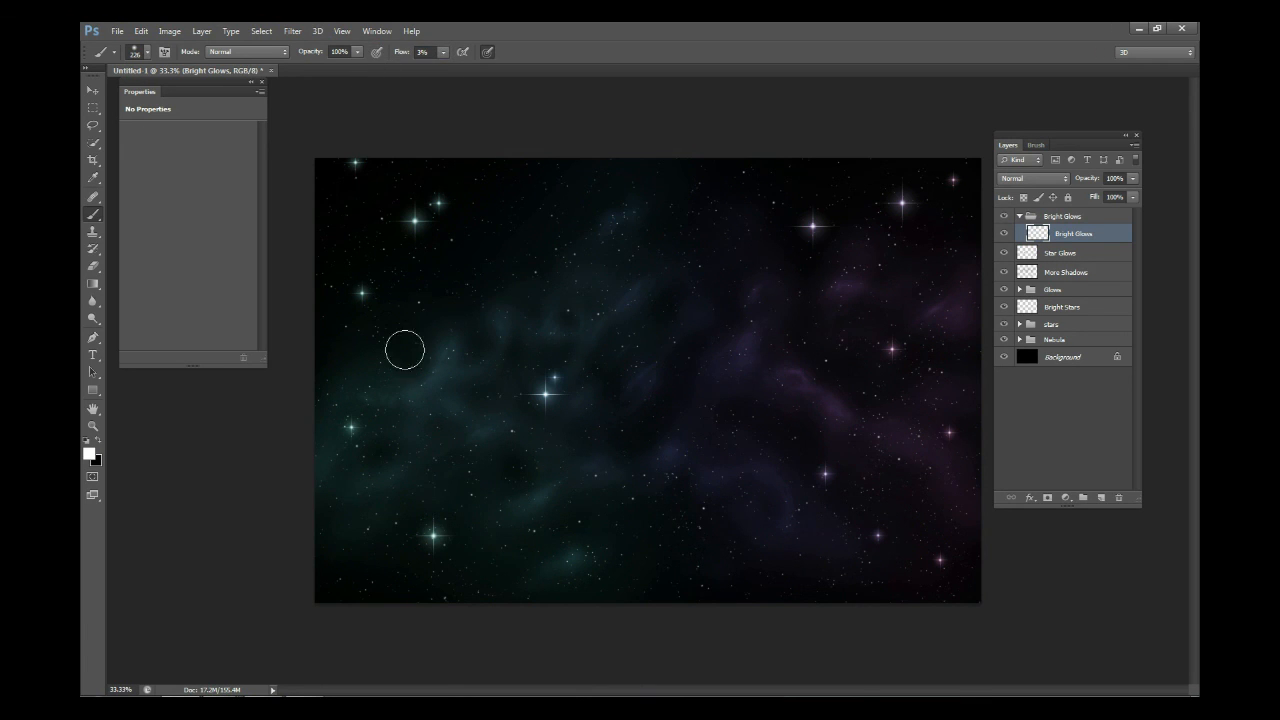
click(361, 293)
click(545, 393)
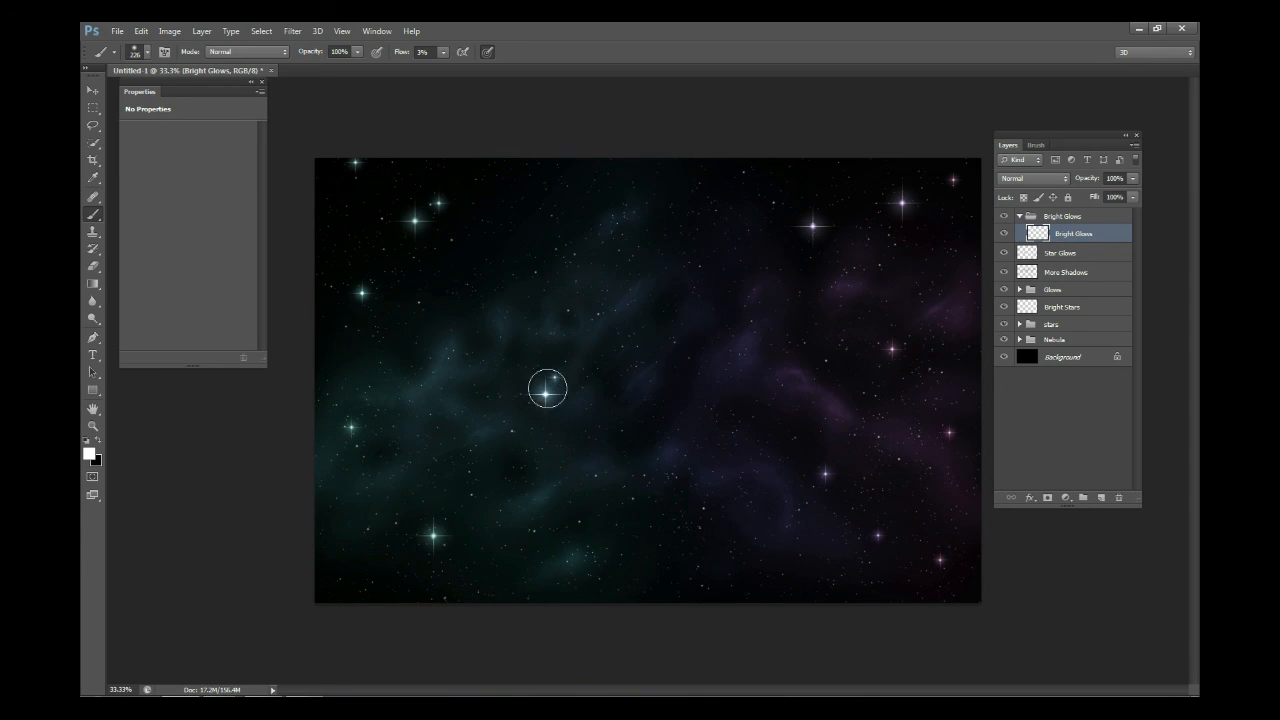
click(555, 375)
Enlarge the brush to 380 px and brighten the large lower-left star and the large star in the upper right
right_click(553, 427)
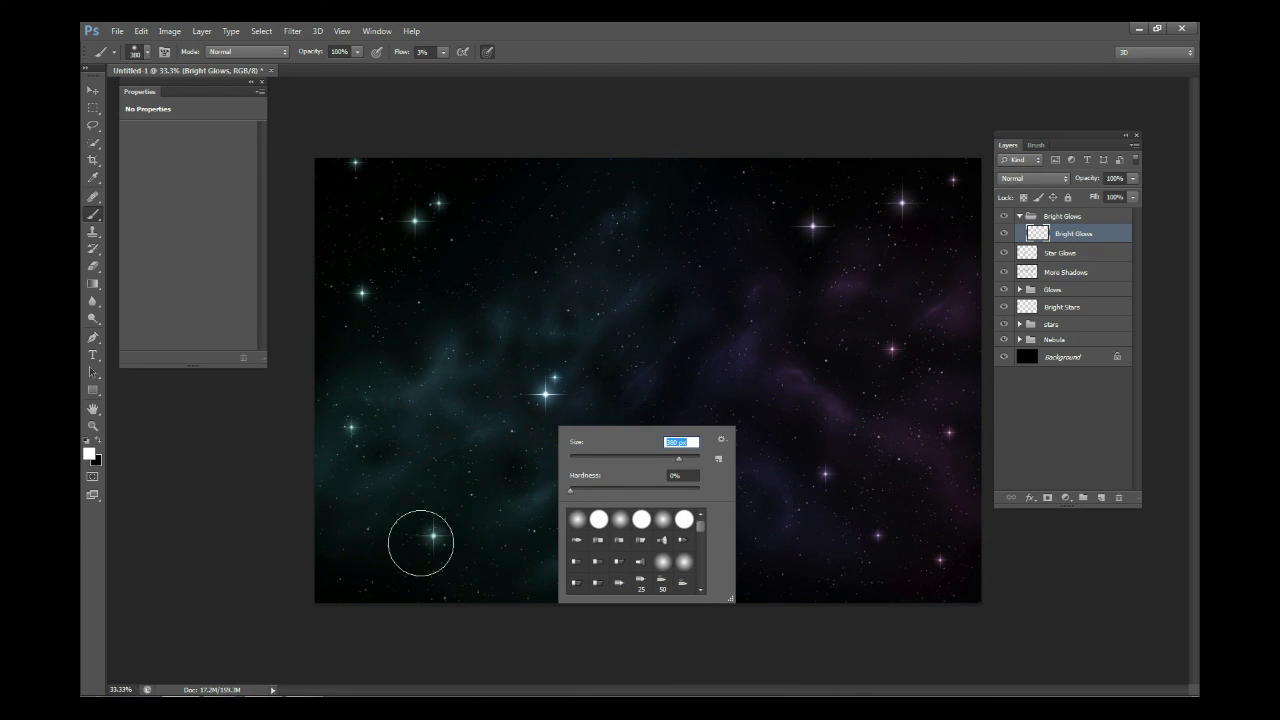
click(433, 536)
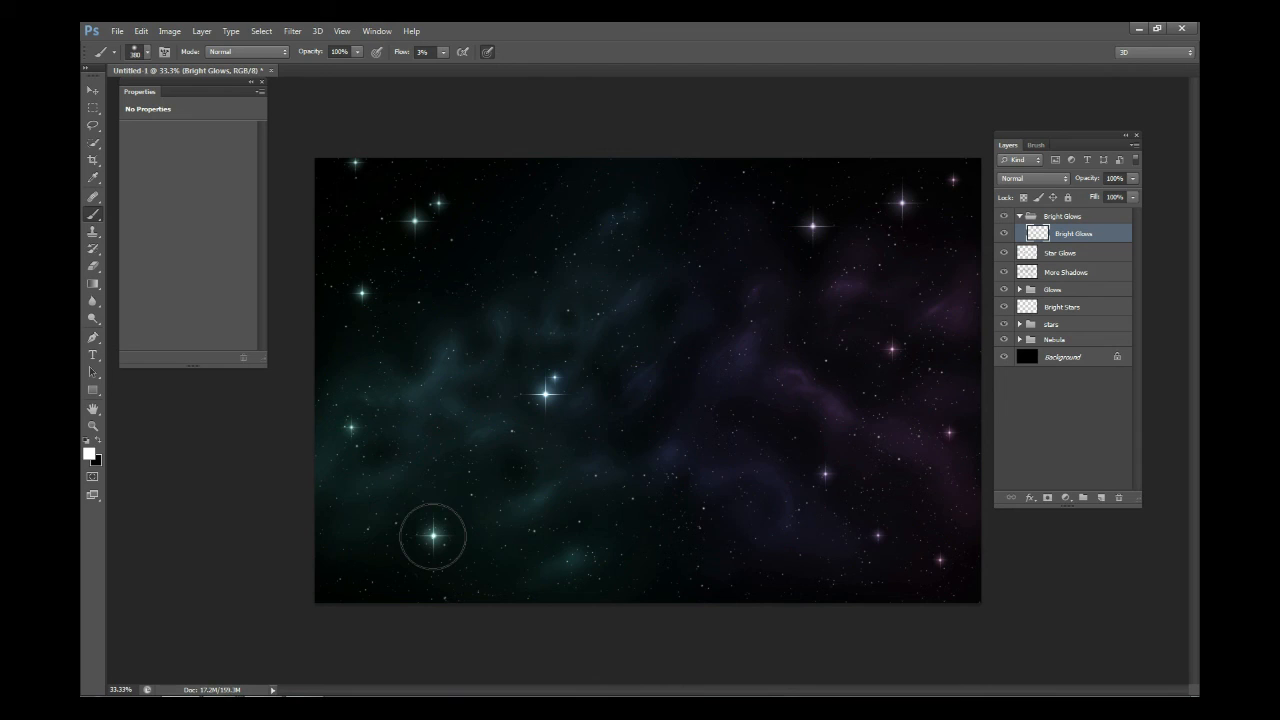
click(812, 226)
Raise the brush flow to 5% and brighten the second large star near the upper-right corner
click(394, 55)
text(5)
key(Return)
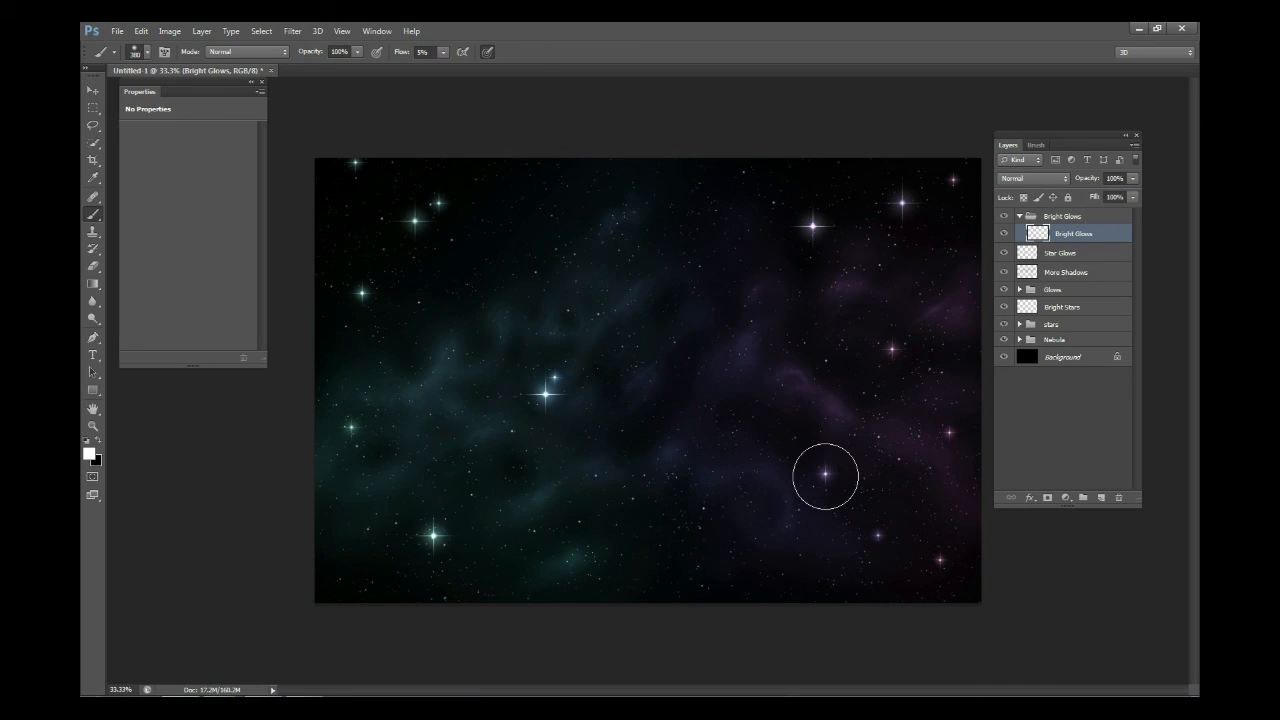
mouse_move(903, 209)
mouse_down()
mouse_move(914, 189)
mouse_move(906, 197)
mouse_up()
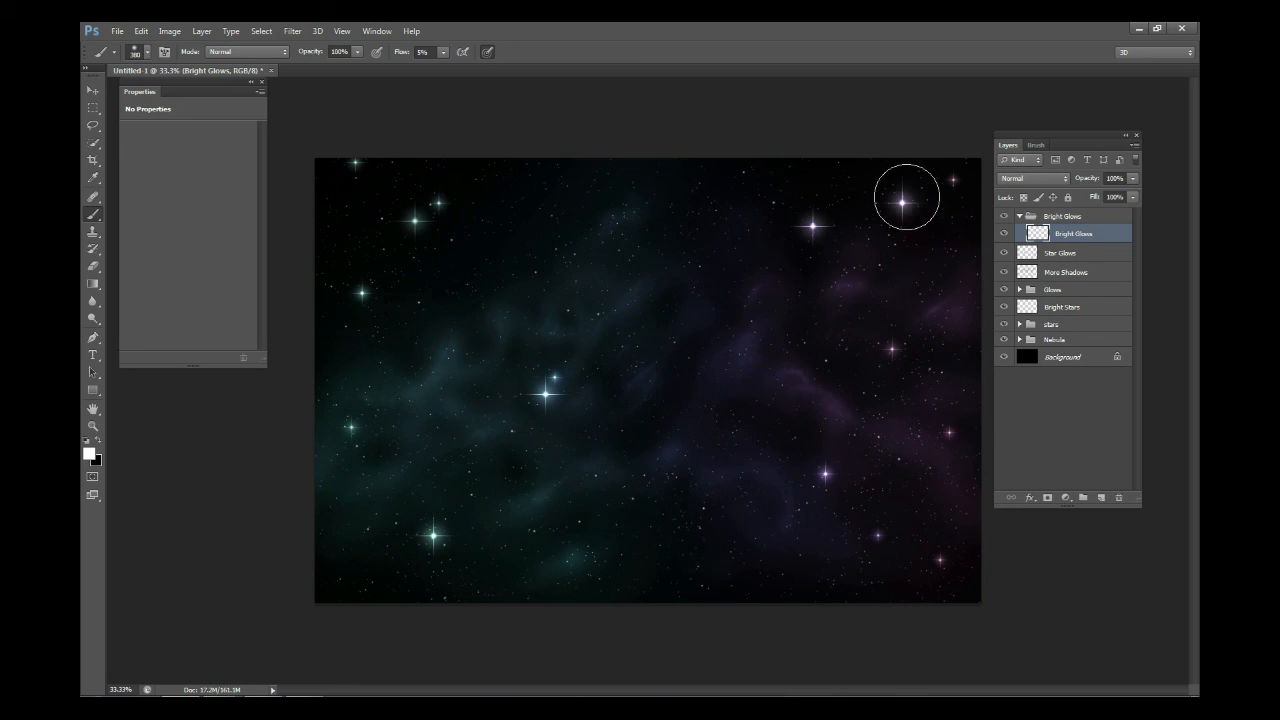
Reduce the brush to 187 px and brighten the pink star near the canvas's right edge
right_click(953, 434)
click(1056, 464)
click(948, 434)
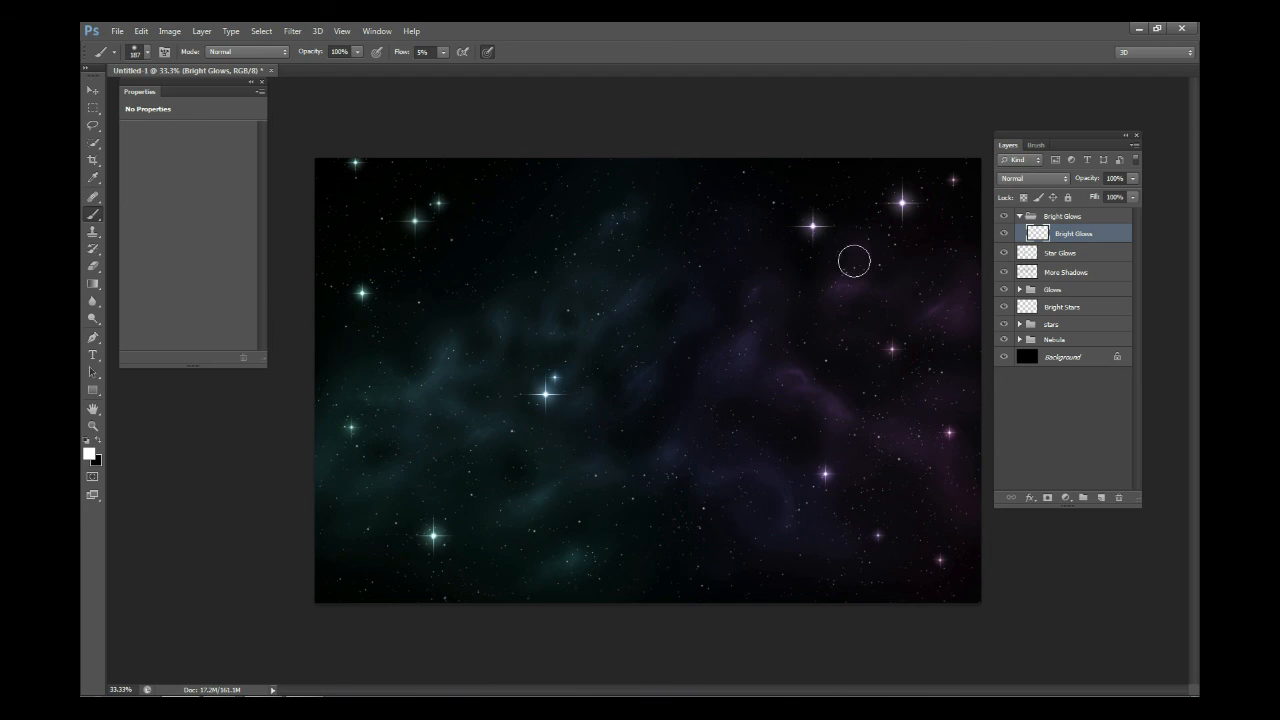
Change the foreground colour to light pink and tint the bright stars on the canvas's right side
click(1045, 217)
click(1068, 236)
click(89, 454)
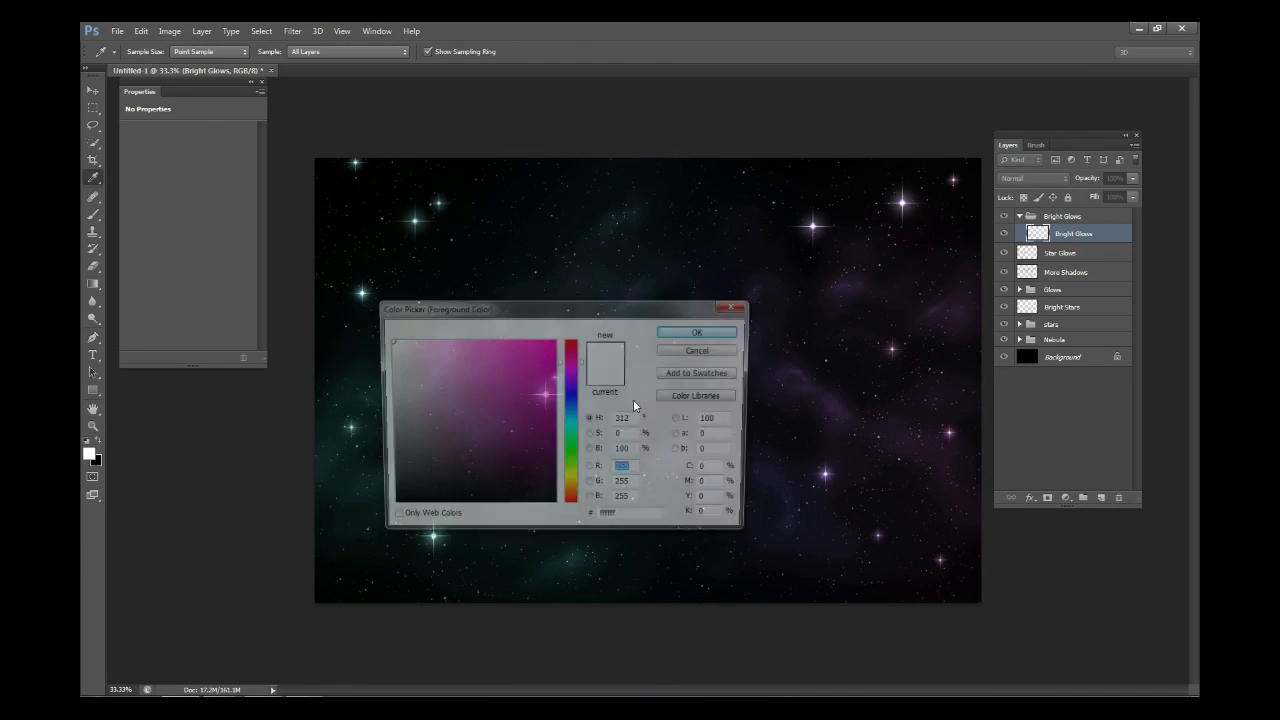
drag(480, 345, 420, 333)
click(702, 331)
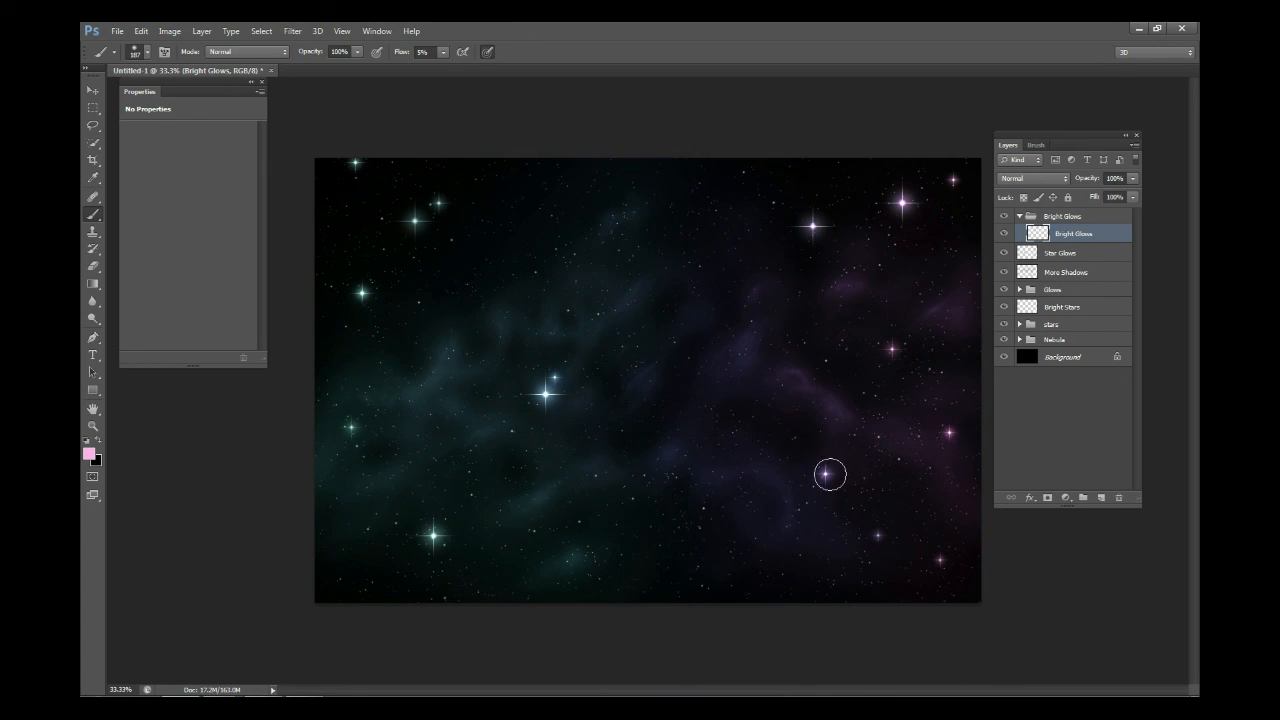
Change the foreground colour to light blue (#8fe0fa) and tint the large central star on the Bright Glows layer
click(89, 454)
click(572, 413)
click(462, 345)
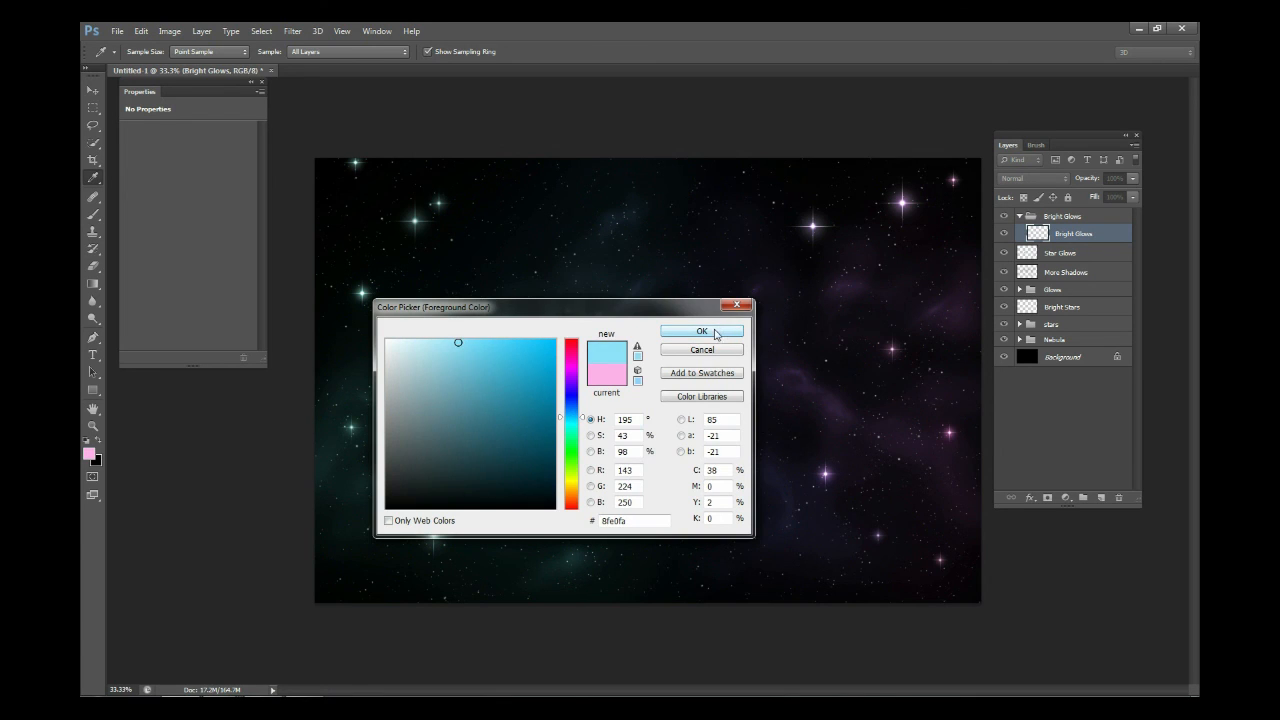
click(701, 331)
click(545, 397)
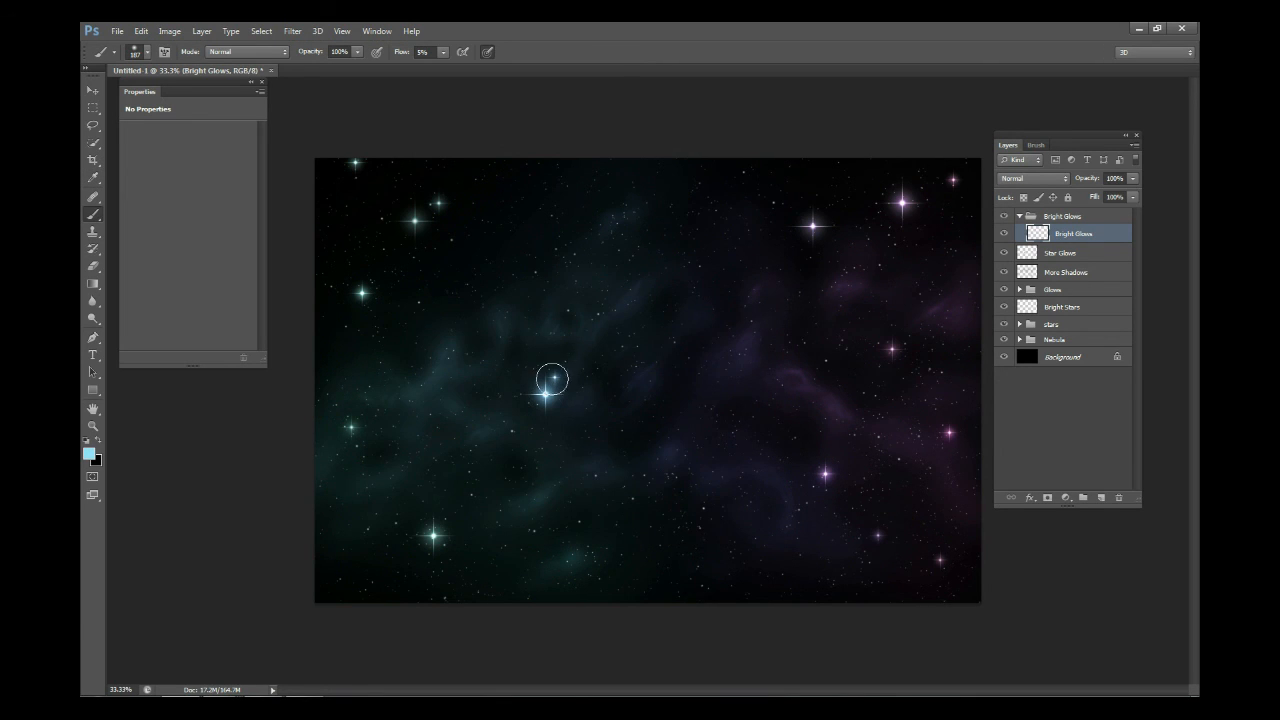
Change the foreground colour to light green (#8ffacb) and tint the two upper-left stars and the large lower-left star
click(89, 454)
drag(571, 418, 571, 436)
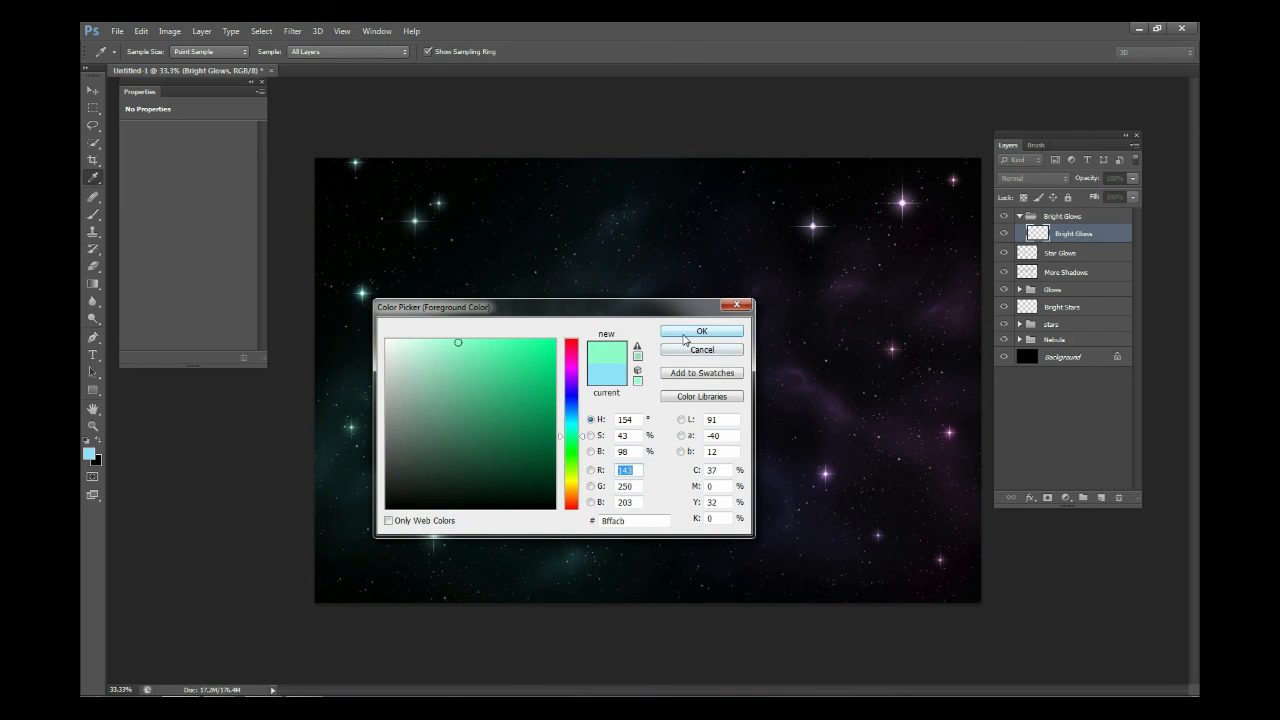
click(701, 331)
click(414, 222)
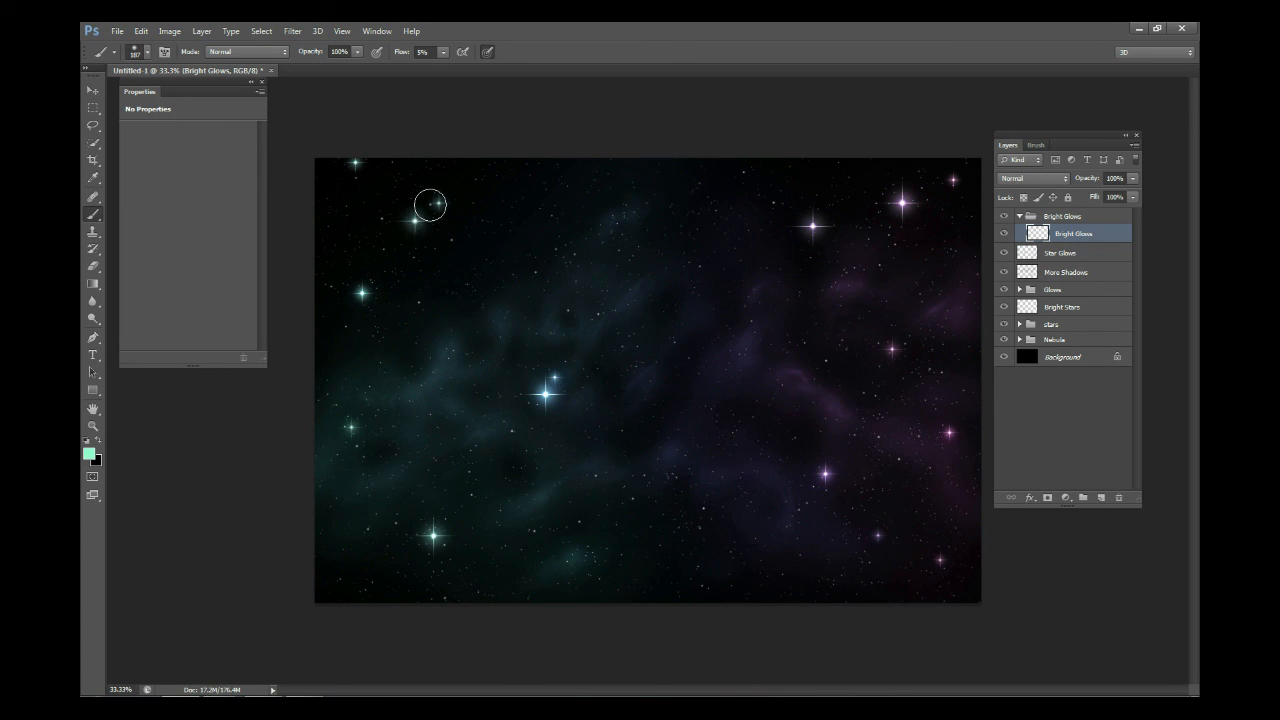
click(434, 204)
click(433, 536)
Compare the image with the Bright Glows layer hidden and shown
click(1004, 234)
click(1004, 234)
click(1004, 234)
click(1004, 234)
click(1004, 234)
click(1004, 234)
click(1004, 234)
click(1004, 234)
click(1004, 234)
click(1004, 234)
click(1004, 234)
click(1004, 234)
Add a new layer inside the Bright Glows group and set up a white 504 px brush with 10% flow
click(1101, 497)
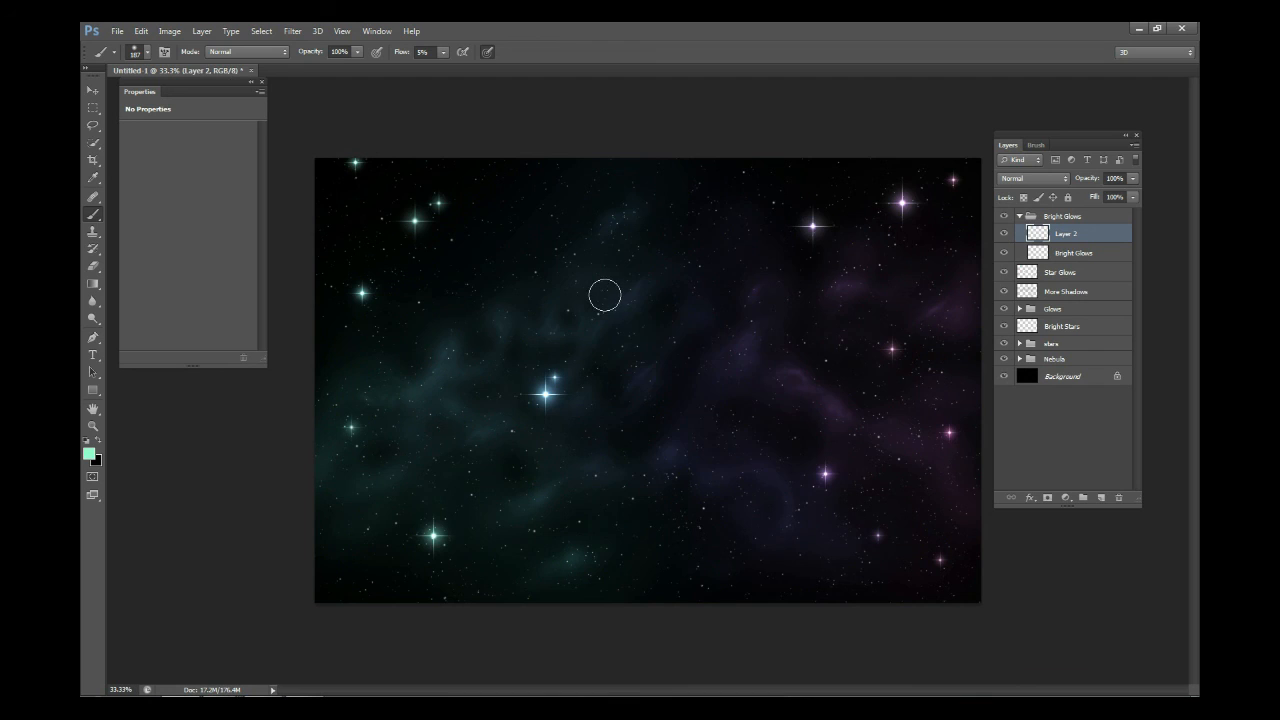
right_click(605, 296)
drag(724, 328, 738, 330)
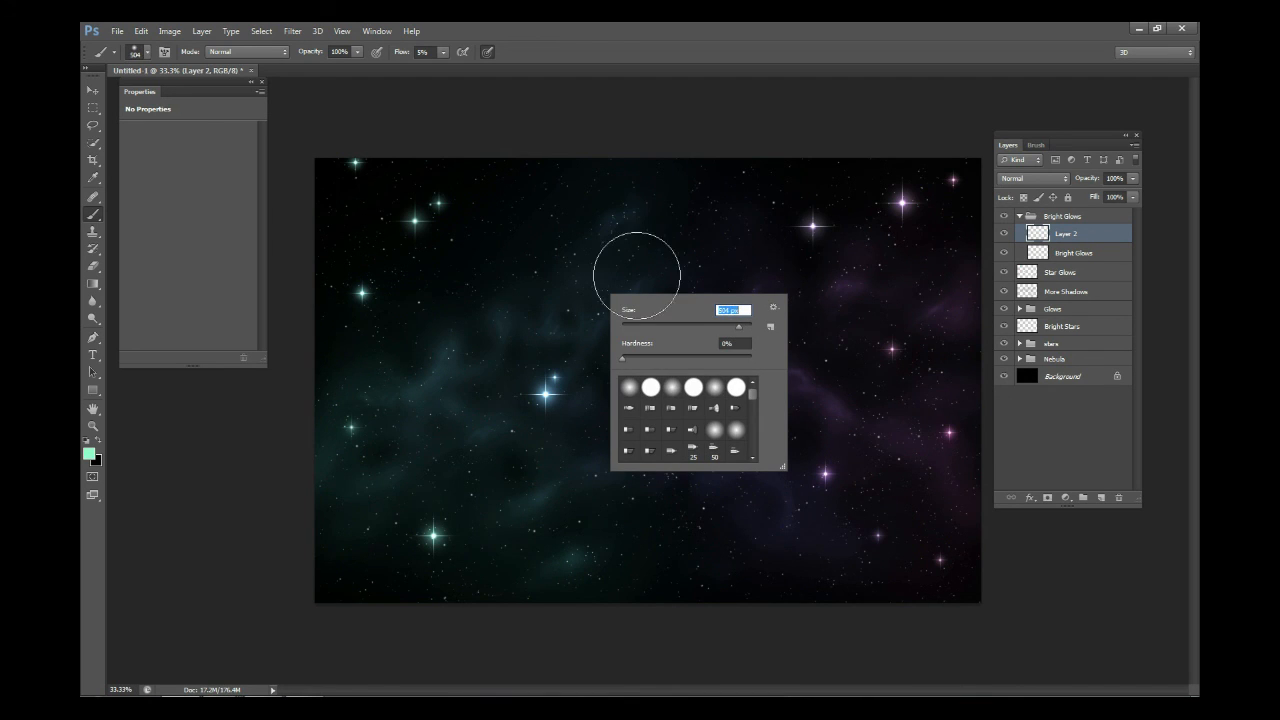
click(418, 52)
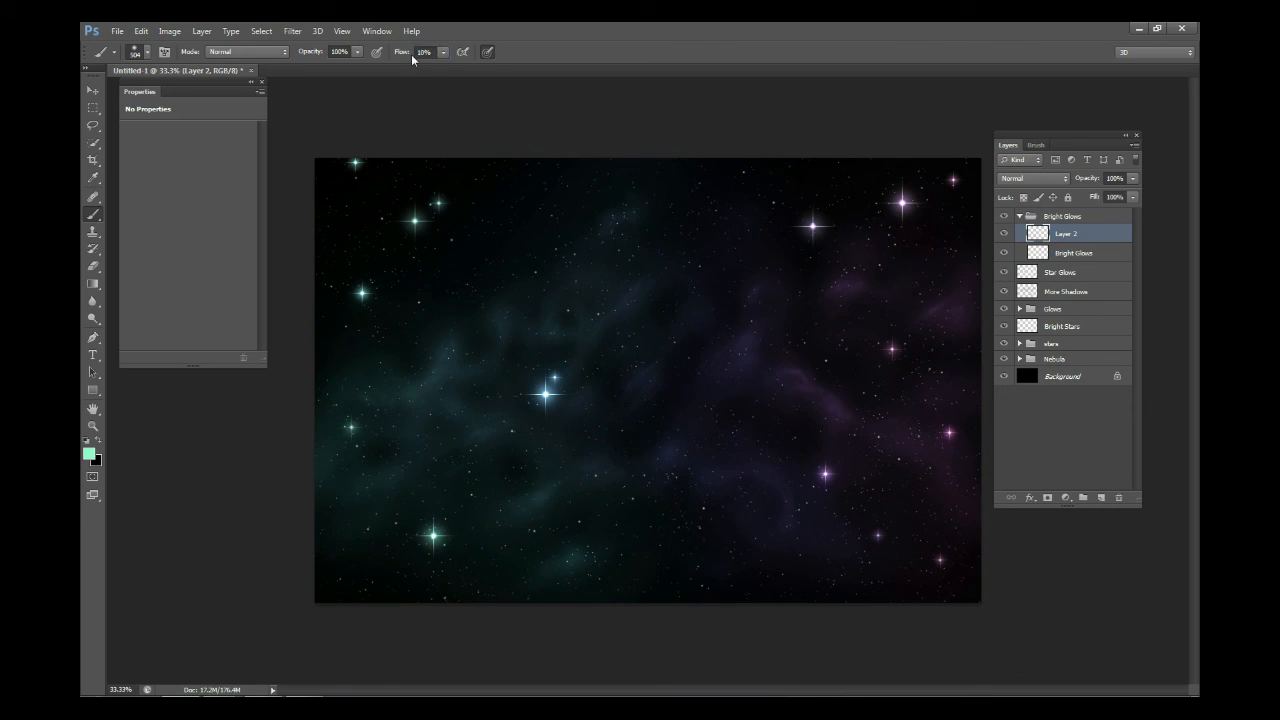
click(88, 453)
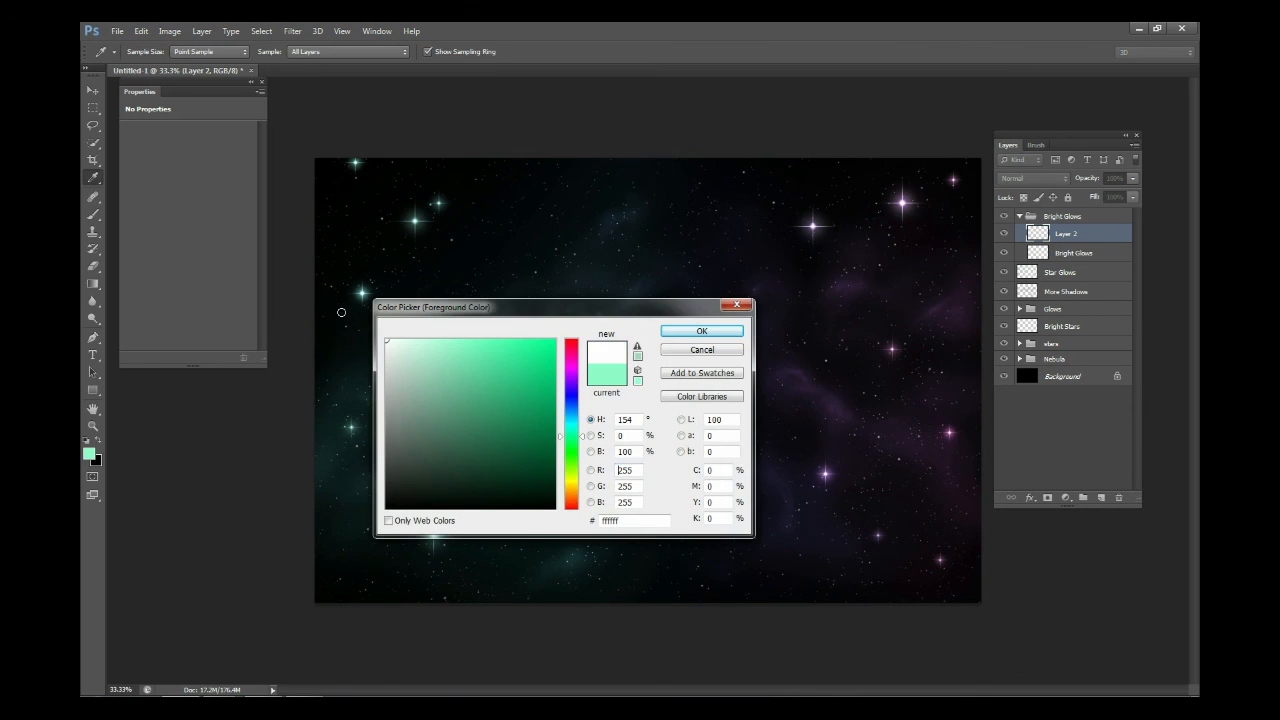
click(694, 332)
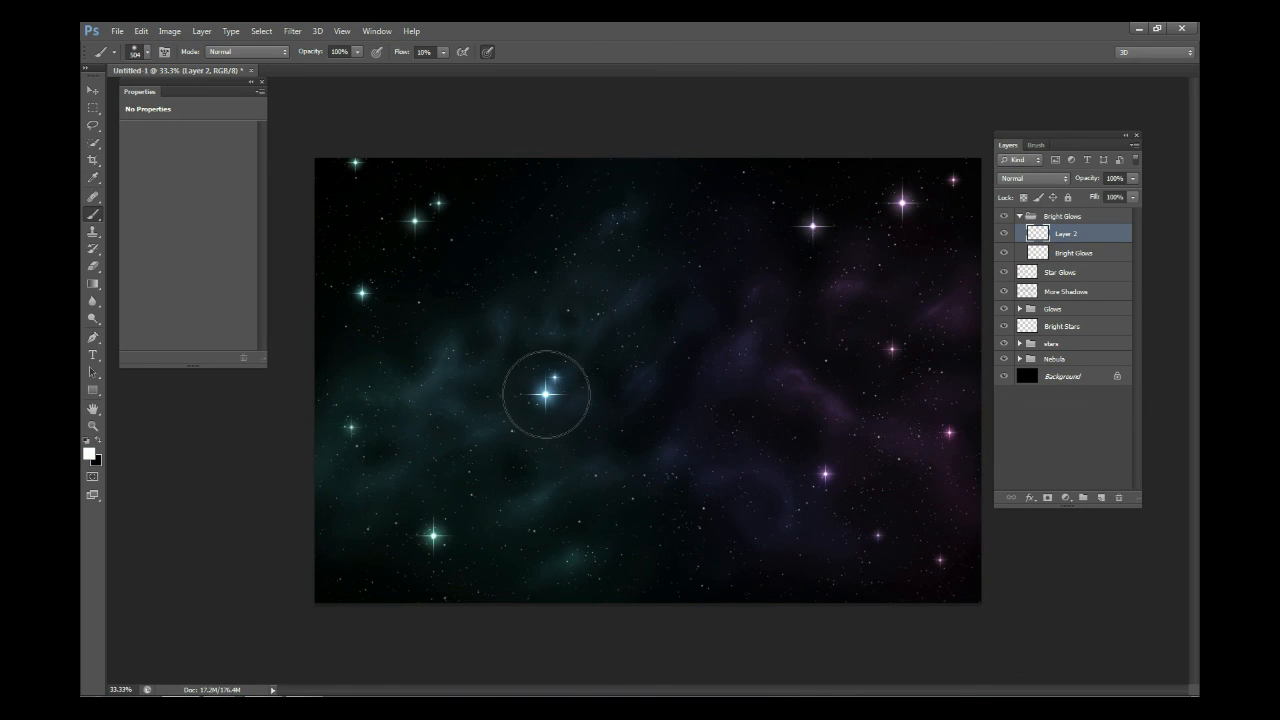
Set the brush size to 1000 px and replace the current layer with a fresh empty one
right_click(710, 342)
double_click(749, 322)
text(1000)
key(Return)
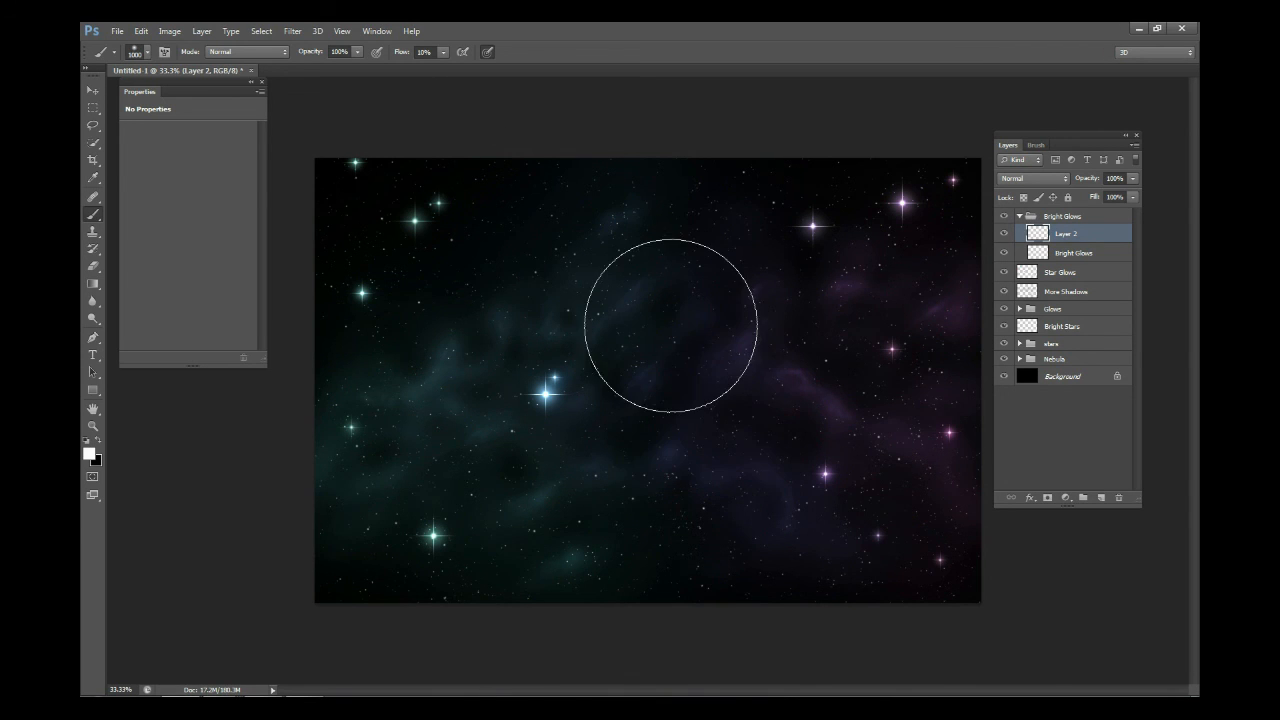
click(1119, 497)
click(1103, 498)
Dab wide white glows over the large central star and the large lower-left star
click(545, 397)
click(545, 397)
click(435, 539)
click(435, 539)
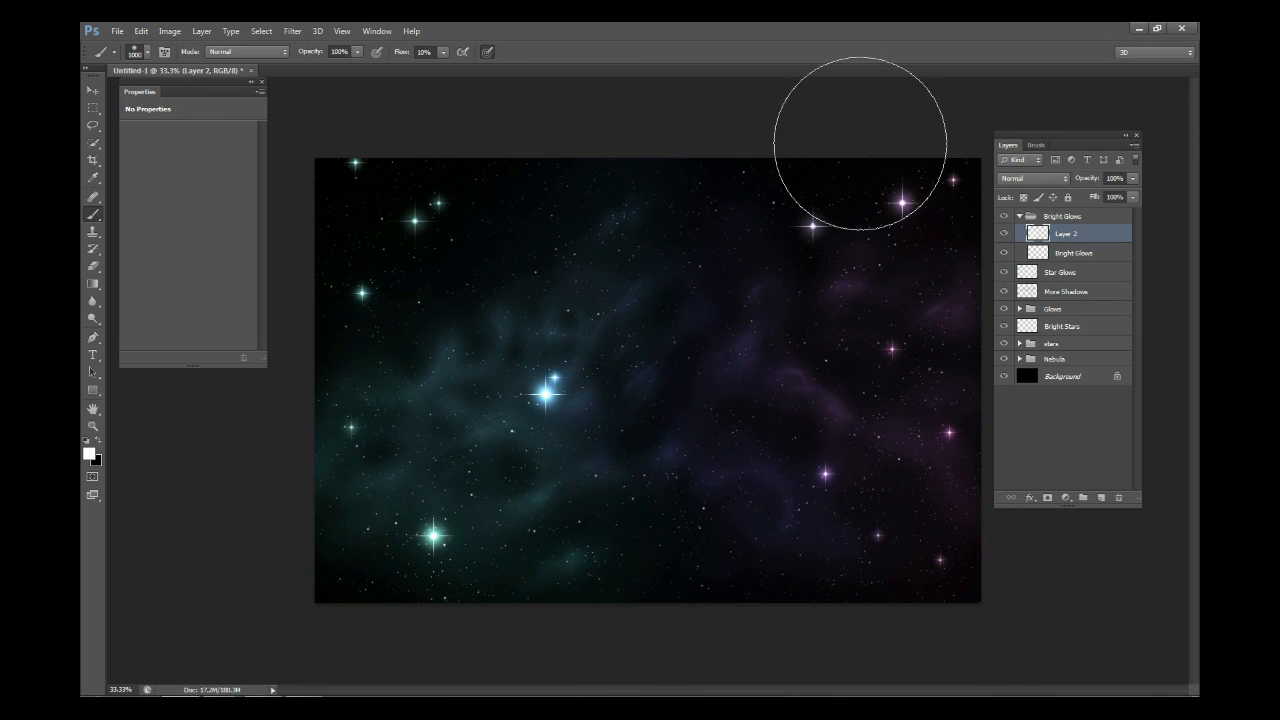
Reduce the brush to 442 px and dab a glow over the small star in the upper-right corner
right_click(822, 208)
drag(955, 246, 944, 245)
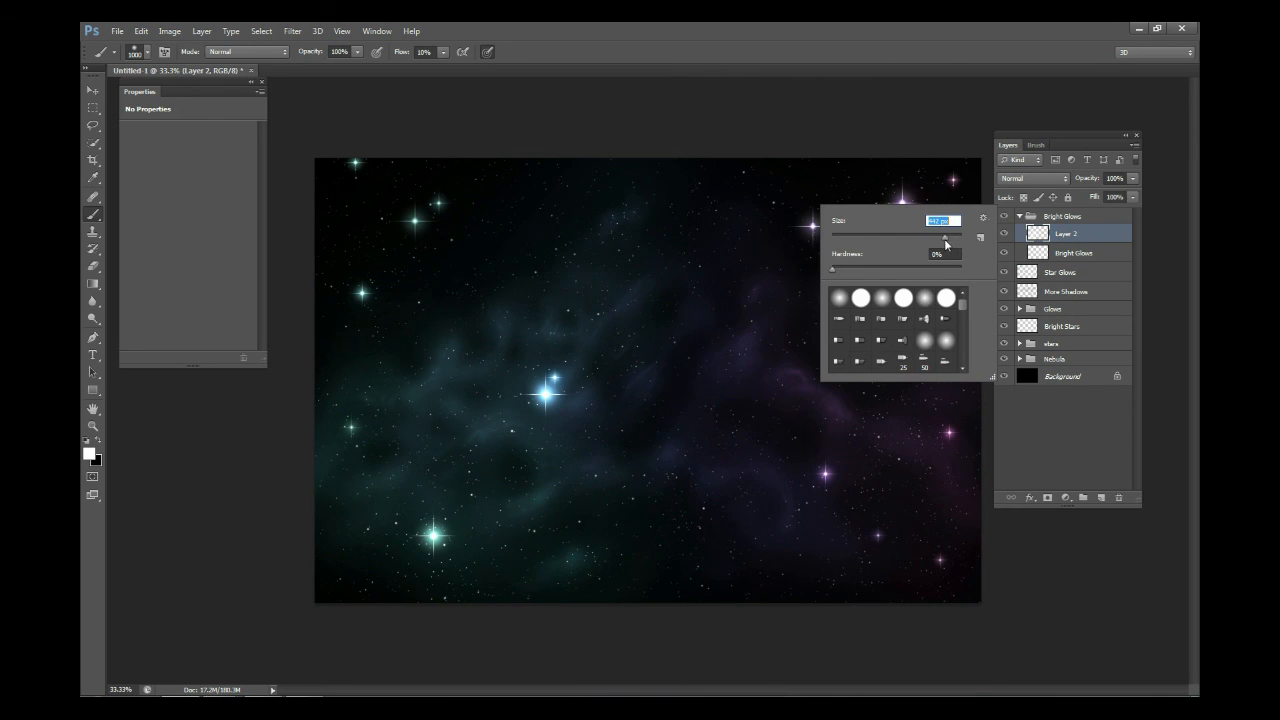
click(953, 173)
click(953, 173)
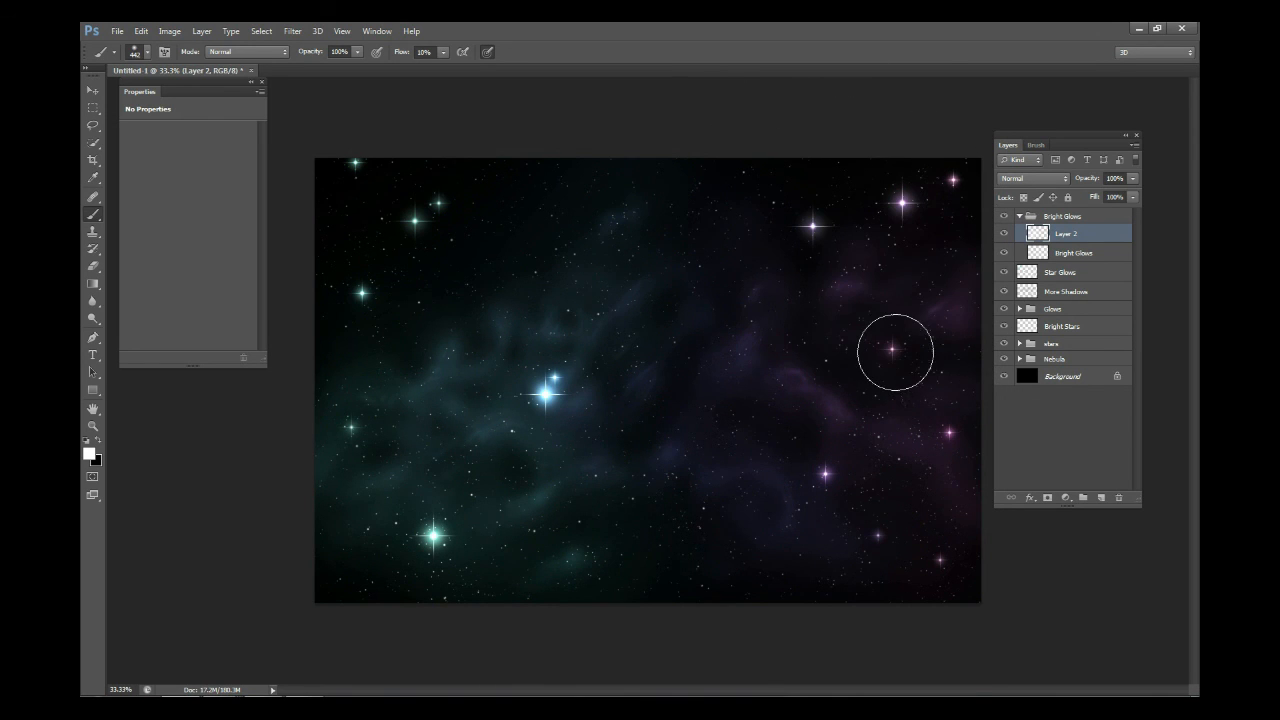
Enlarge the brush and dab broad white glows over the upper-right, lower-right and upper-left stars
right_click(798, 335)
drag(932, 367, 936, 370)
click(814, 226)
click(814, 224)
click(814, 224)
click(828, 476)
click(438, 213)
click(437, 213)
Set the opacity of the new glow layer to 39%
click(1131, 180)
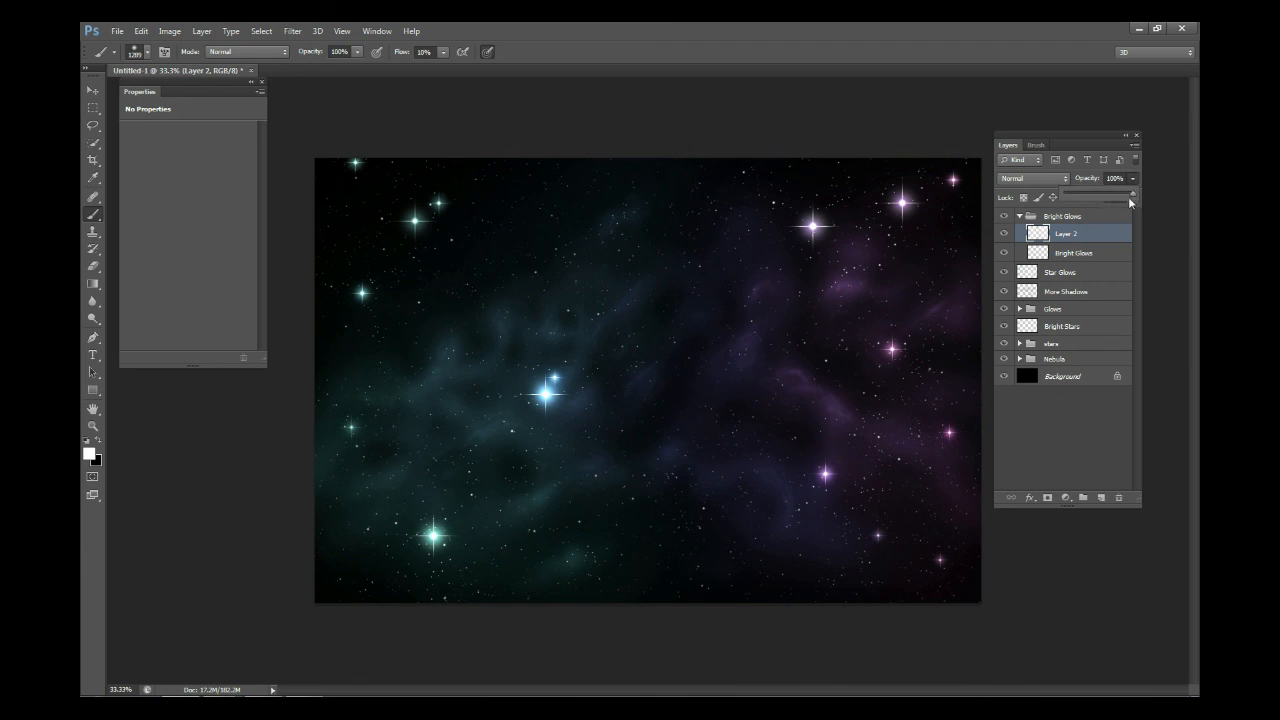
drag(1112, 195, 1091, 194)
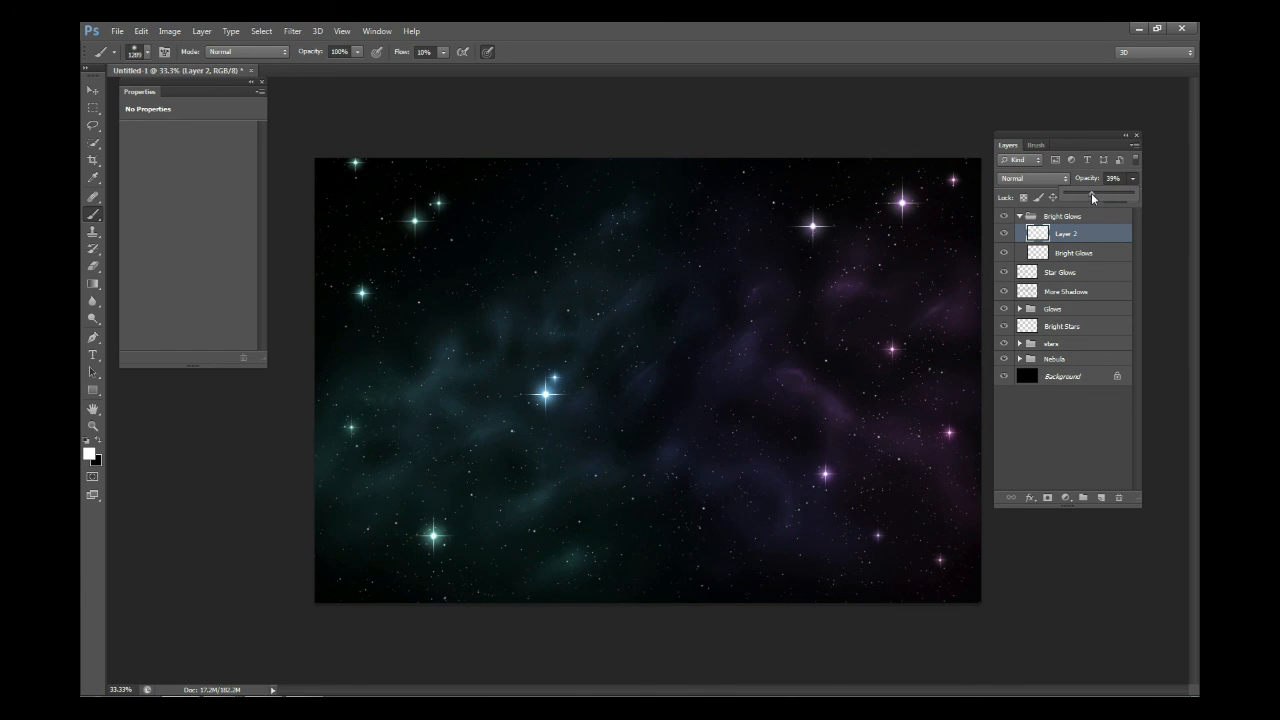
click(1064, 217)
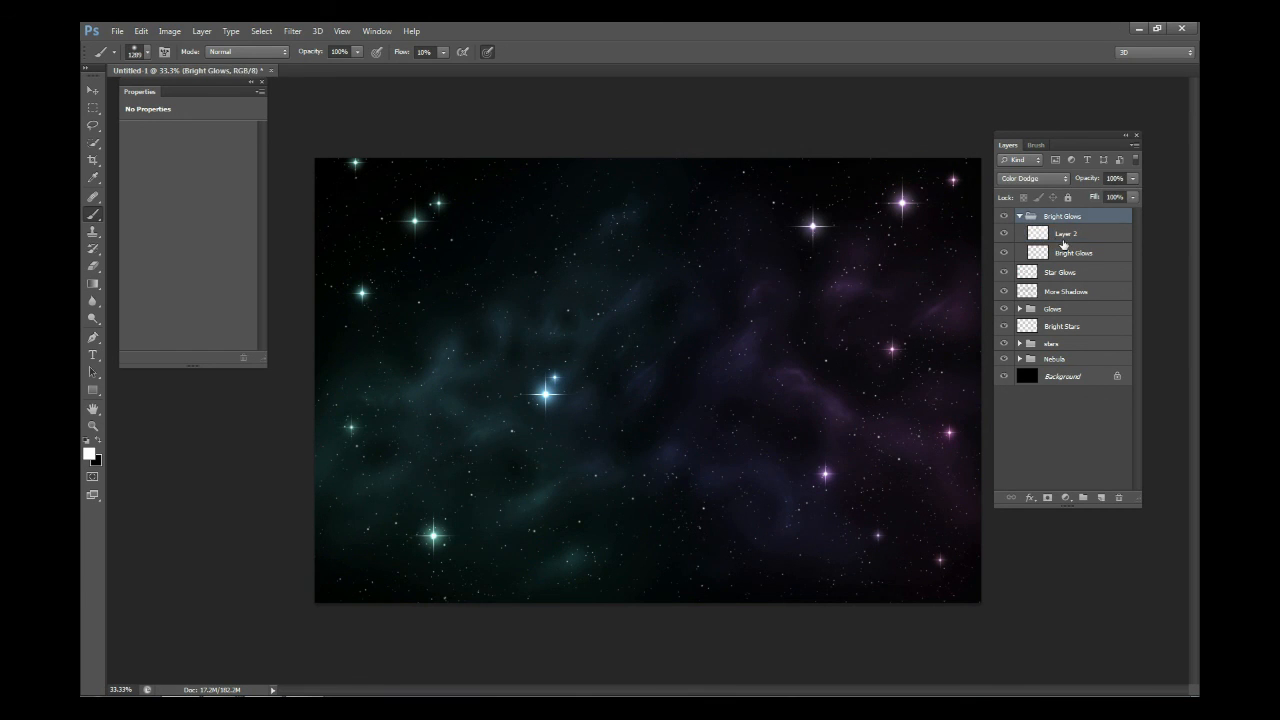
click(1066, 236)
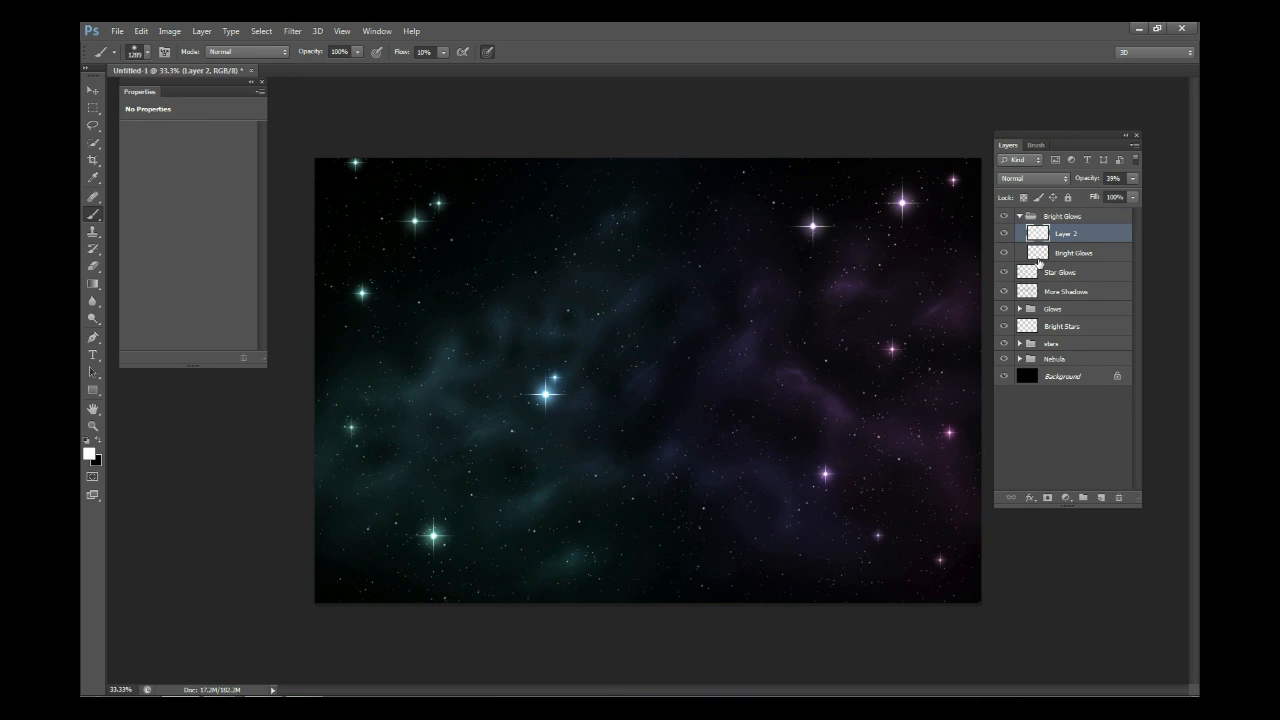
Compare the image with the new glow layer hidden and shown, and collapse the Bright Glows group
click(1004, 234)
click(1004, 234)
click(1004, 234)
click(1004, 234)
click(1027, 218)
click(1019, 216)
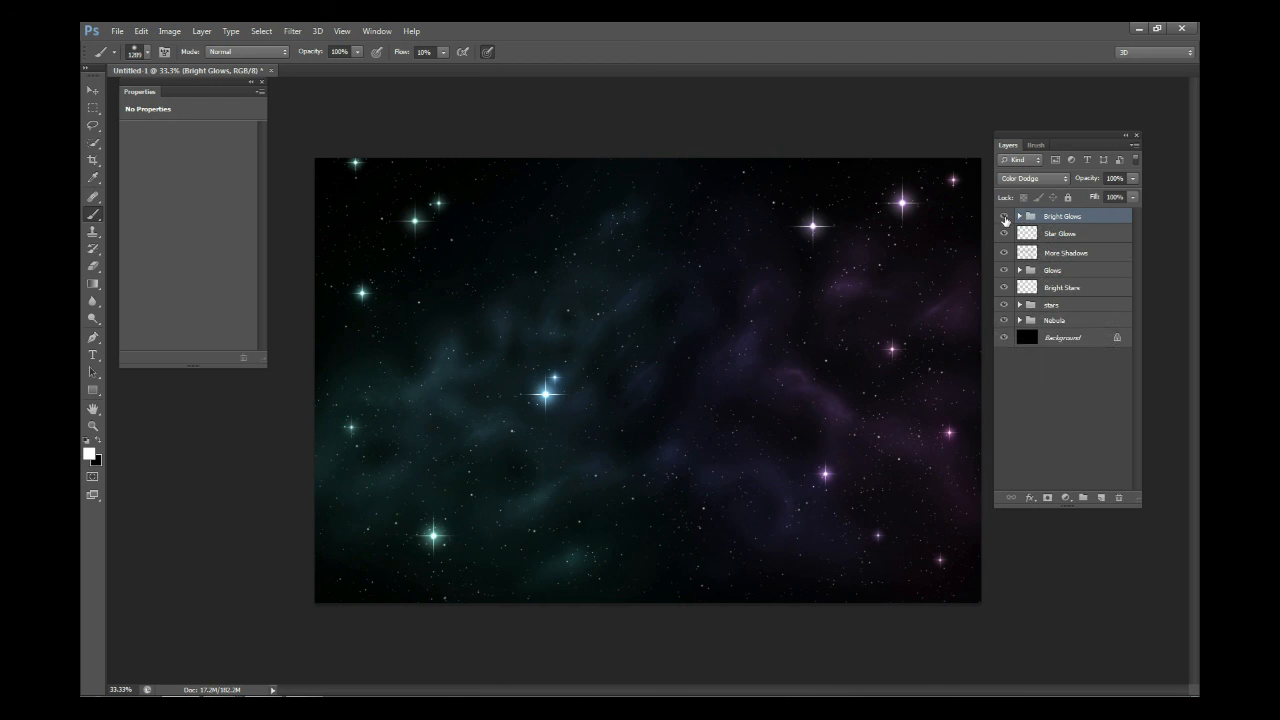
Compare the image with the whole Bright Glows group hidden and shown several times
click(1004, 217)
click(1004, 217)
click(1004, 217)
click(1004, 217)
click(1004, 217)
click(1004, 217)
Hide everything above the Background, and review the build-up by showing the stars, Nebula, Glows, More Shadows, Star Glows and Bright Glows again
drag(1005, 320, 1004, 216)
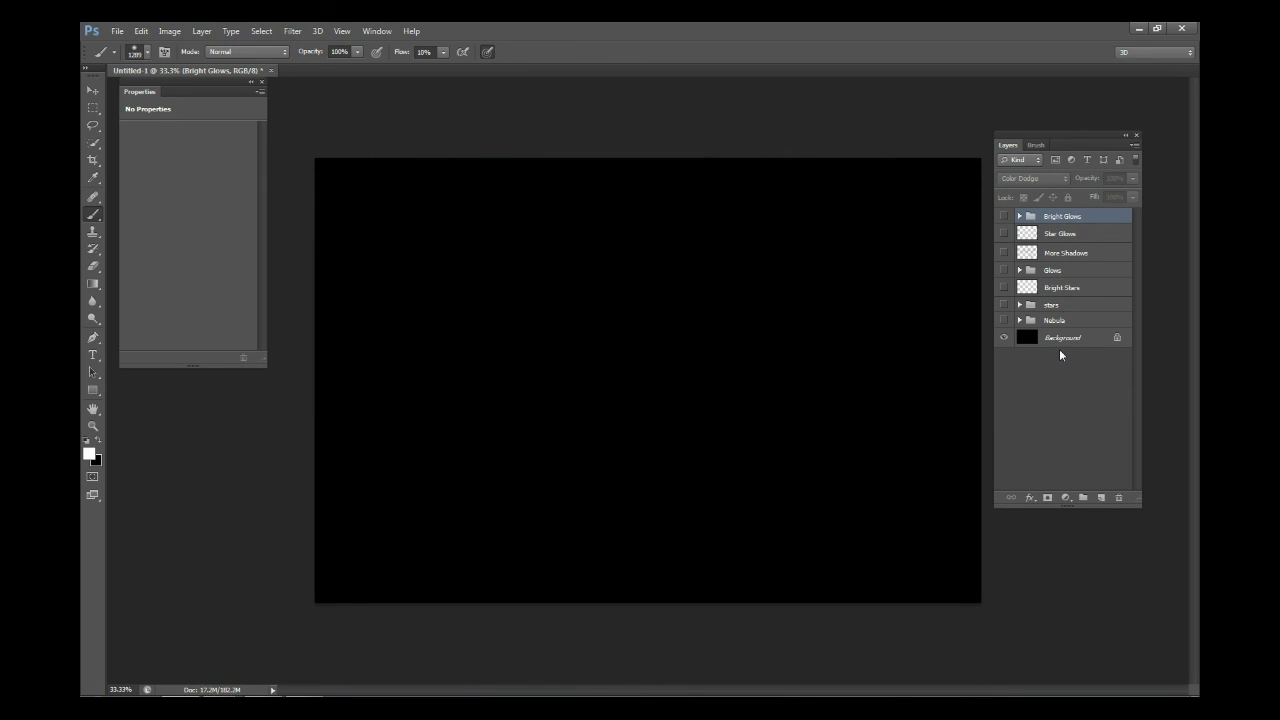
click(1003, 290)
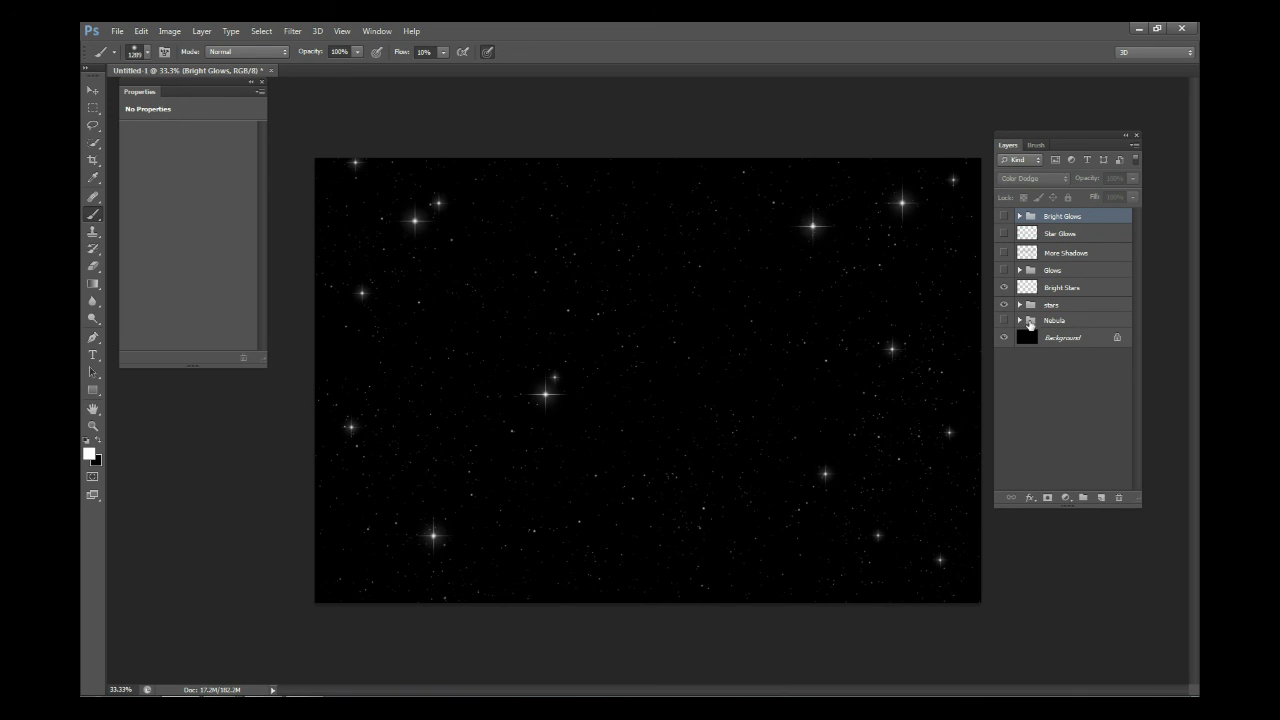
click(1004, 320)
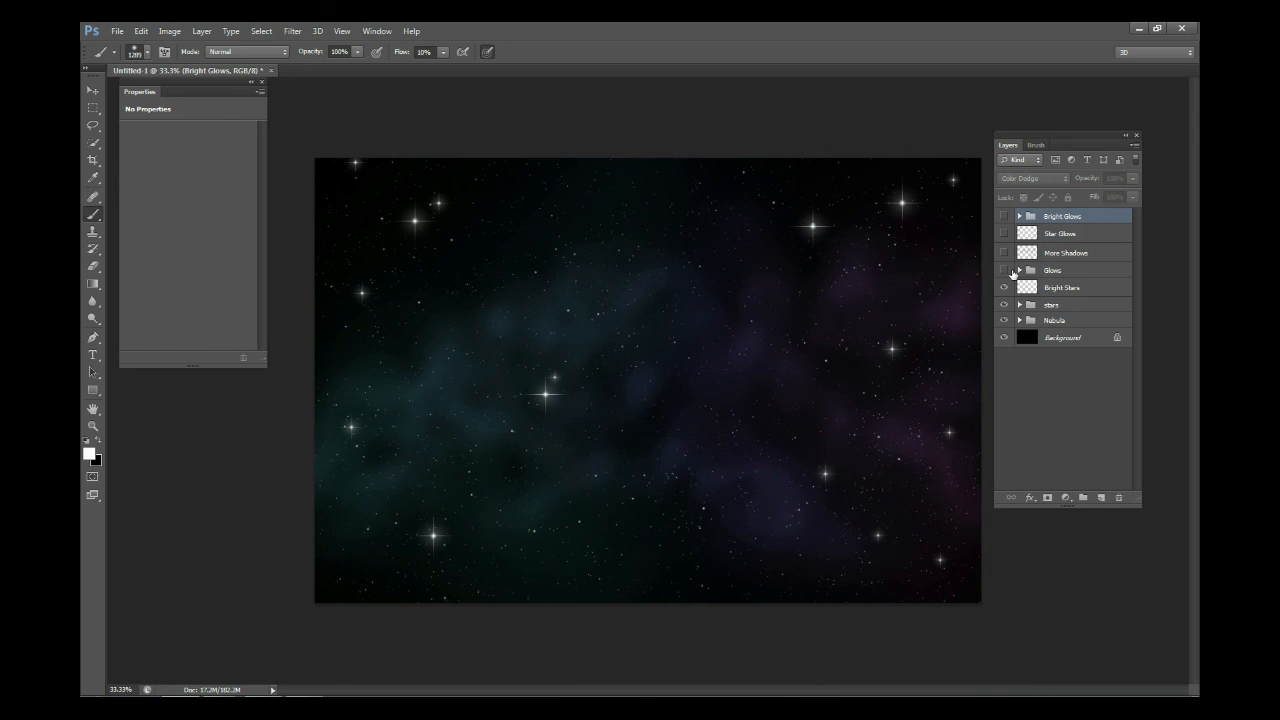
click(1004, 271)
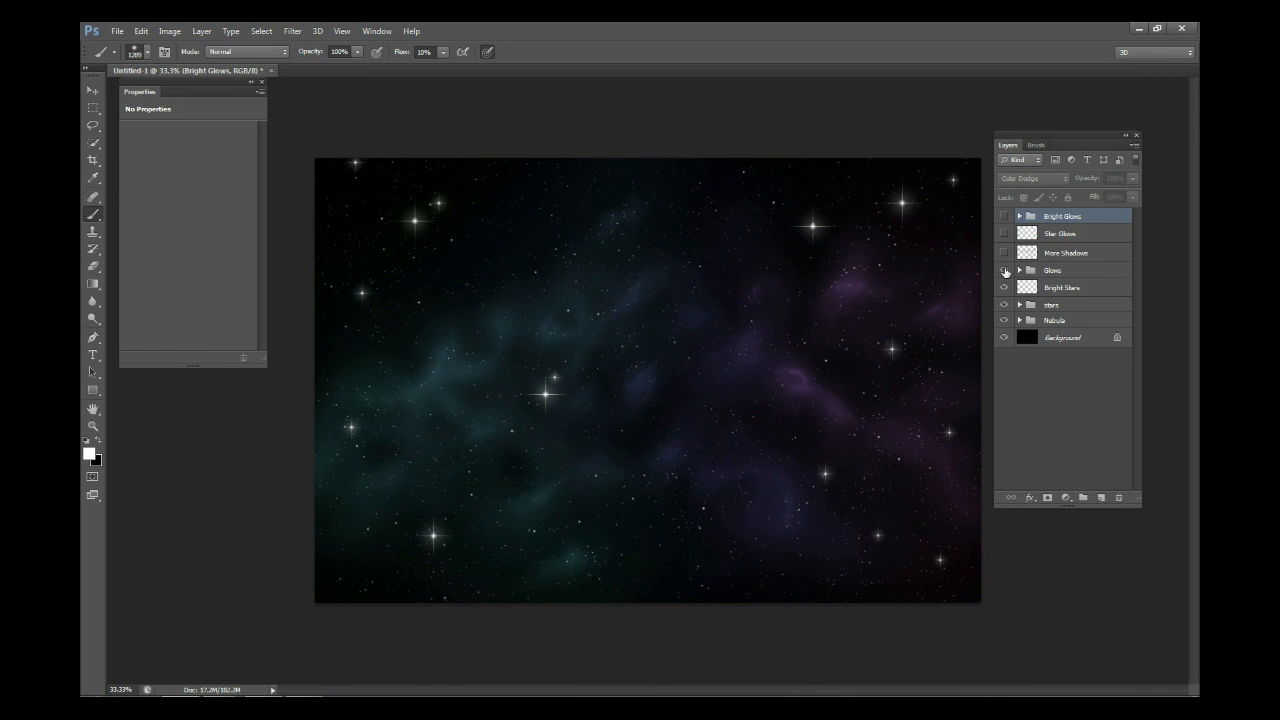
click(1003, 253)
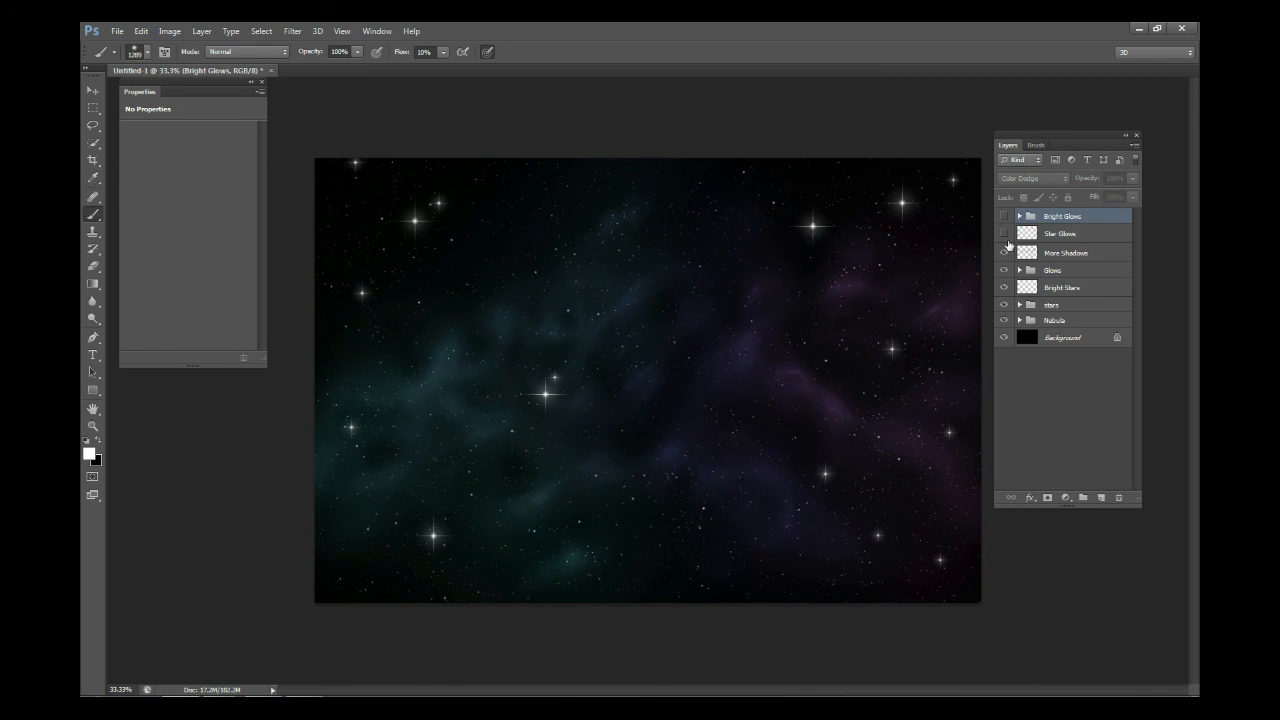
click(1004, 234)
click(1004, 216)
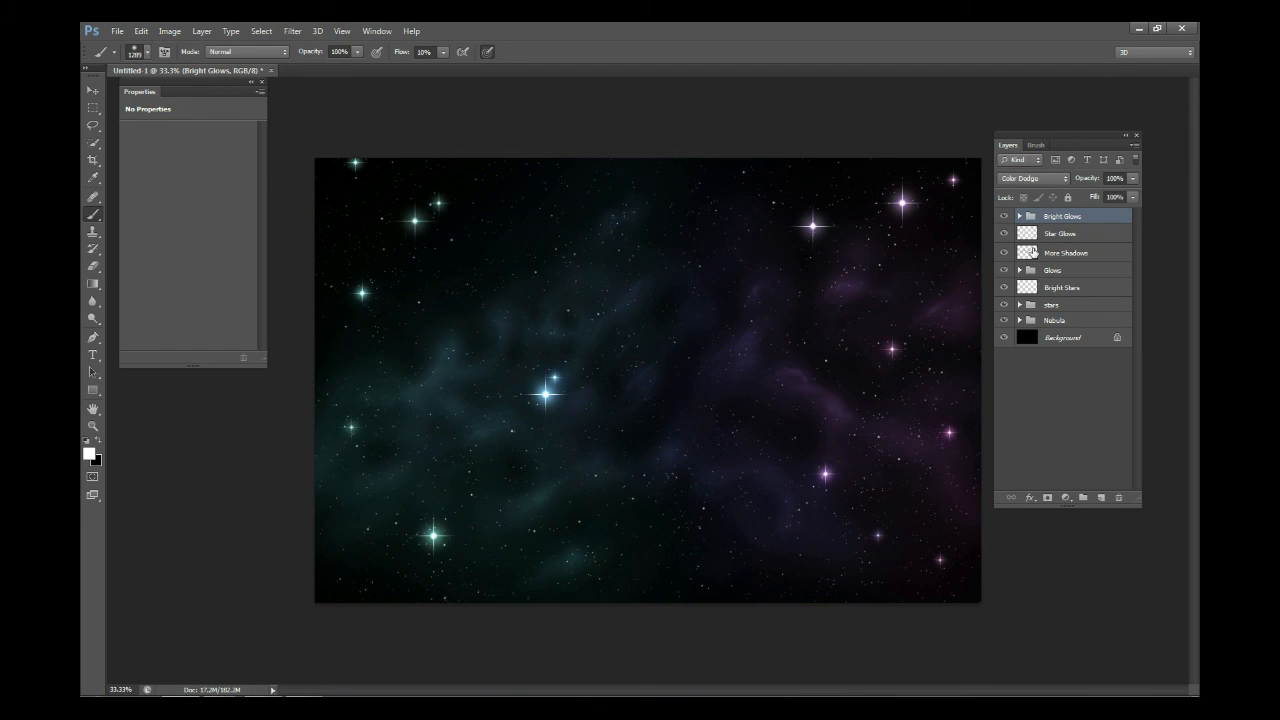